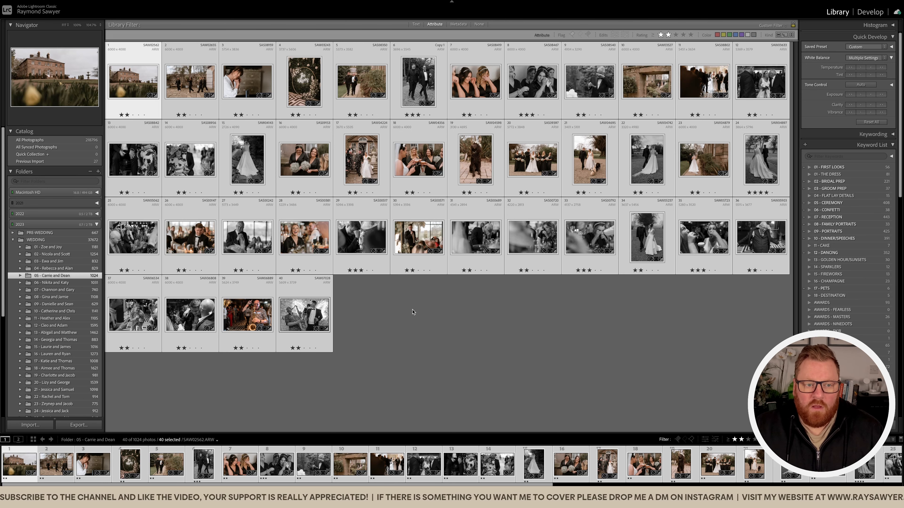
Reset the develop settings of all 40 selected wedding photos, return to the thumbnail grid and clear the selection.
{"action": "key", "text": "d"}
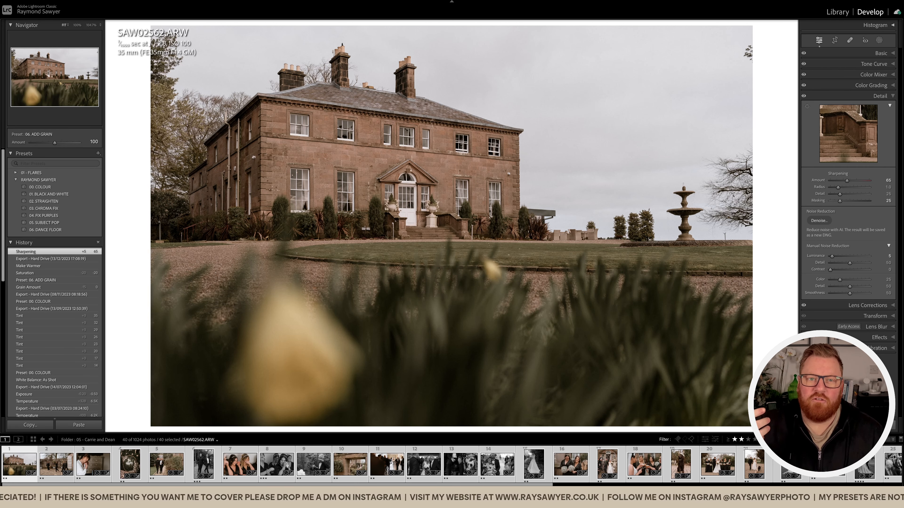
{"action": "key", "text": "ctrl+shift+r"}
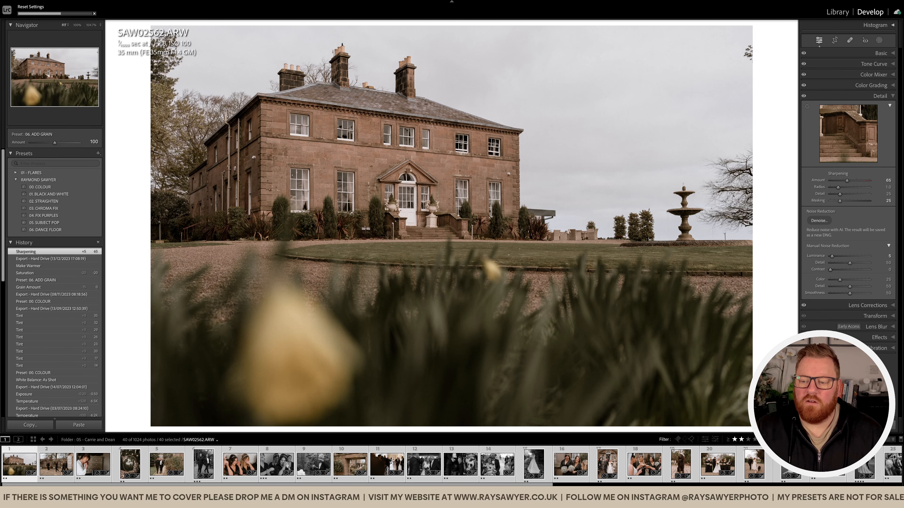
{"action": "key", "text": "g"}
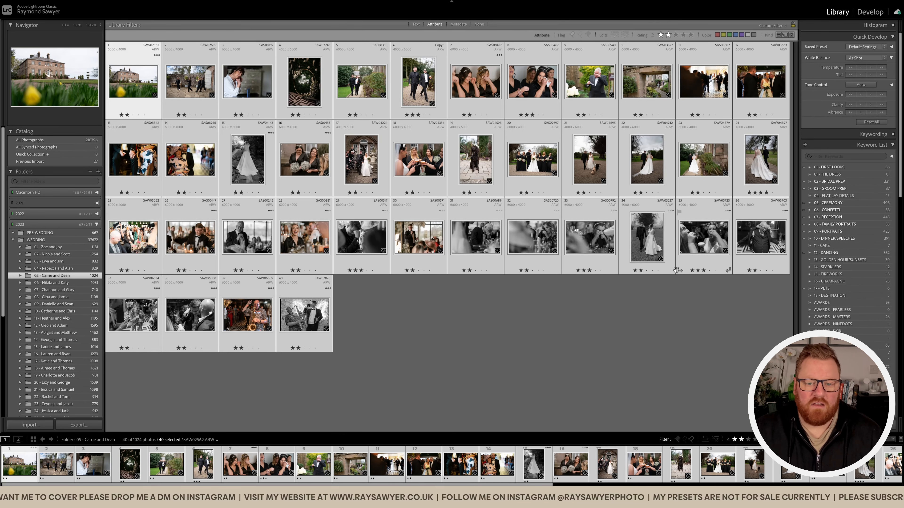
{"action": "left_click", "coordinate": [434, 313]}
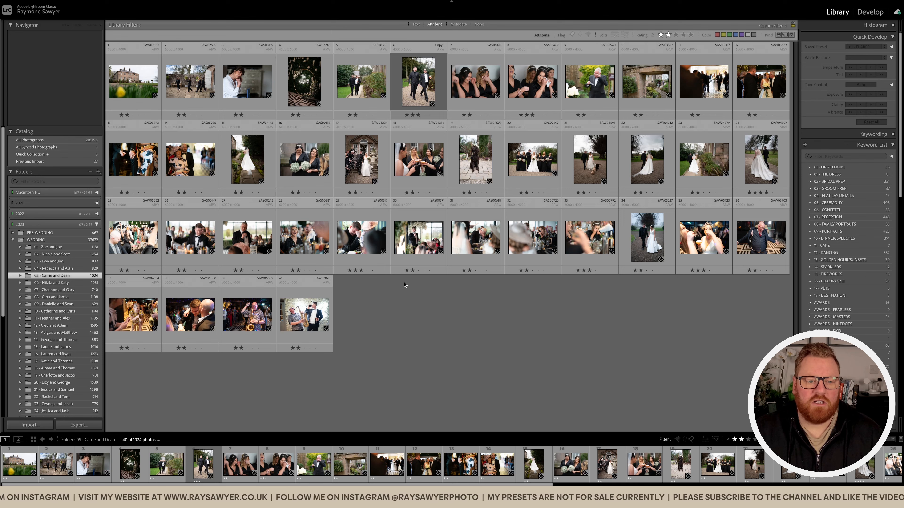
Open the unedited country house photo and inspect its sky and outer edge up close.
{"action": "double_click", "coordinate": [134, 84]}
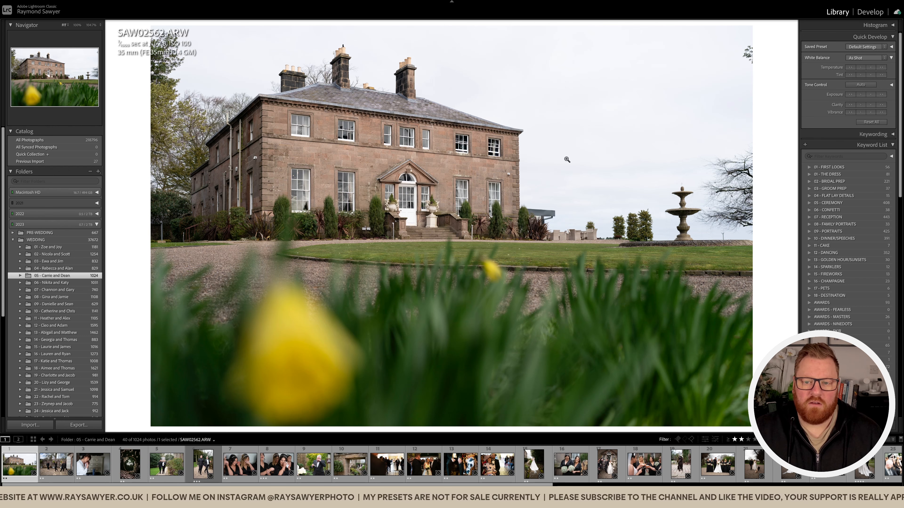
{"action": "left_click", "coordinate": [750, 56]}
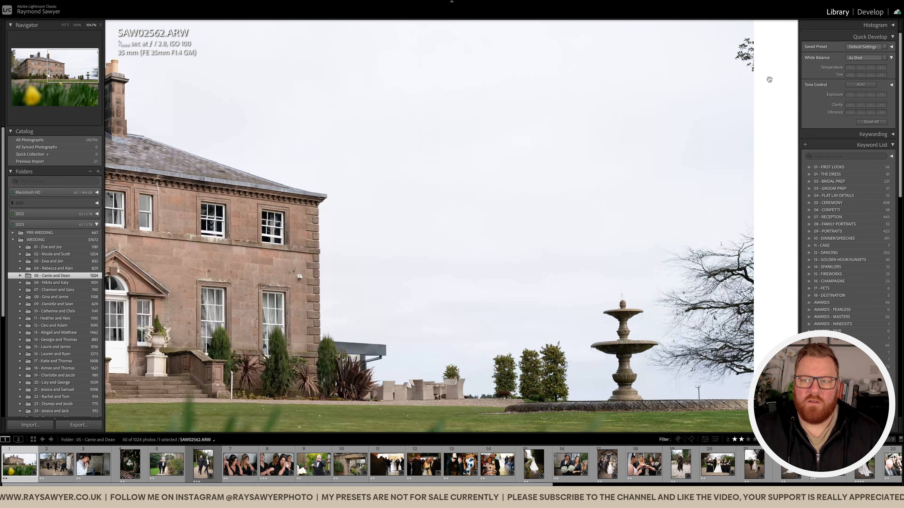
{"action": "left_click", "coordinate": [659, 152]}
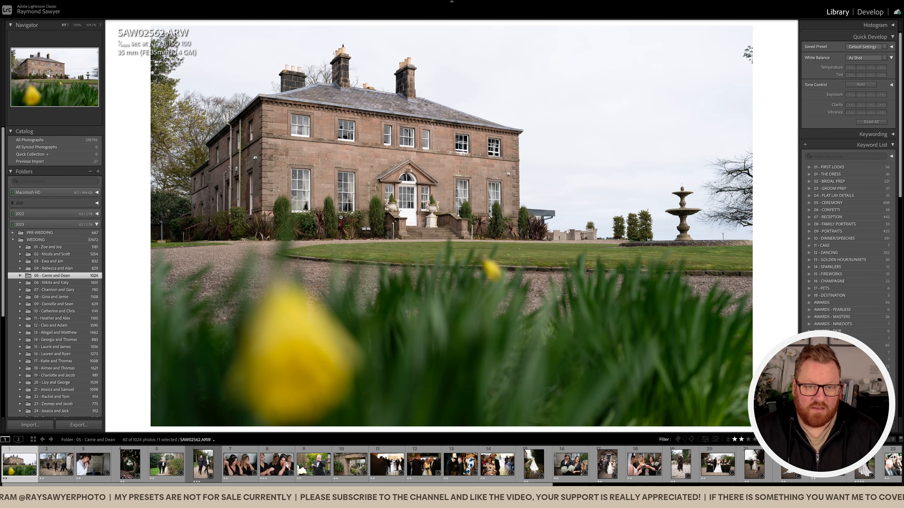
Select all the filtered photos and apply the 00. COLOUR preset to the set.
{"action": "key", "text": "super+a"}
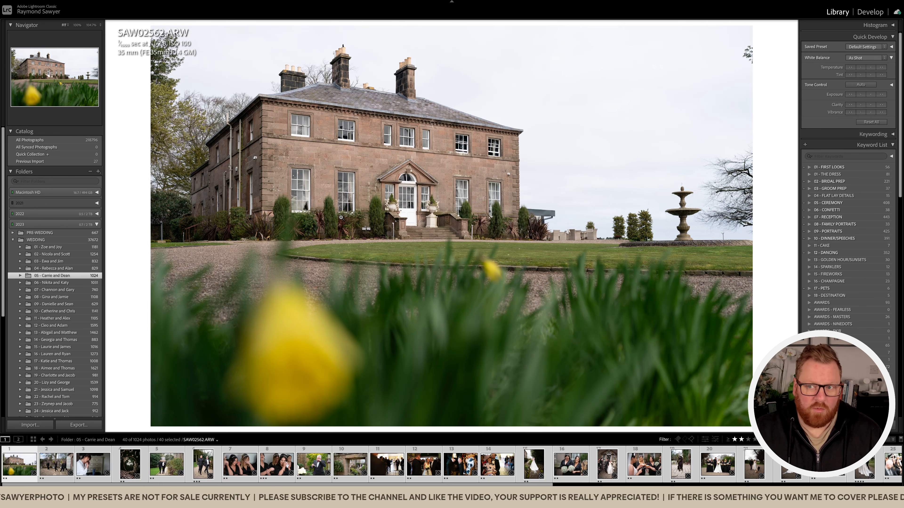
{"action": "key", "text": "d"}
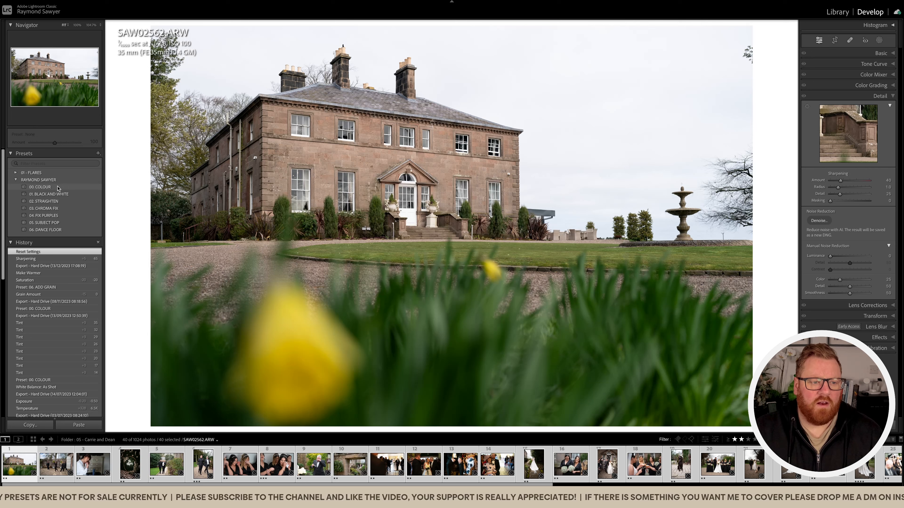
{"action": "left_click", "coordinate": [59, 188]}
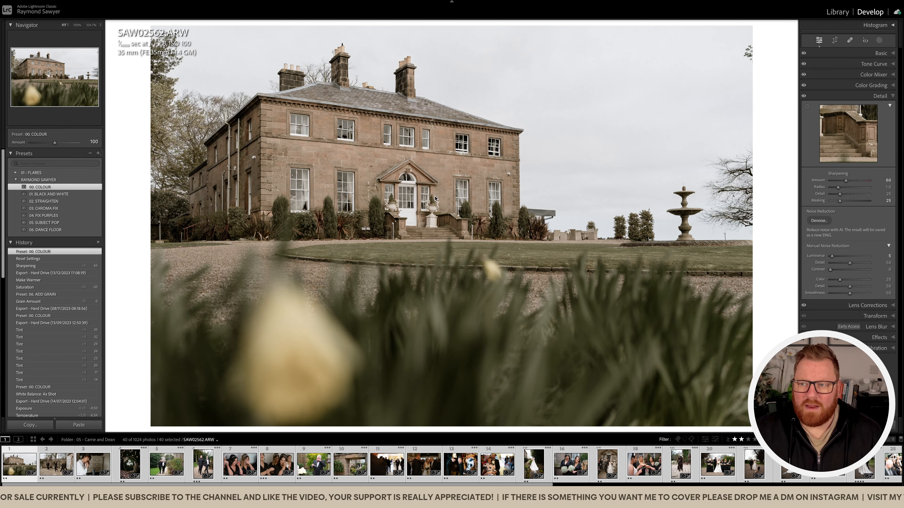
Warm the white balance of all selected photos and shift their tint towards magenta.
{"action": "key", "text": "e"}
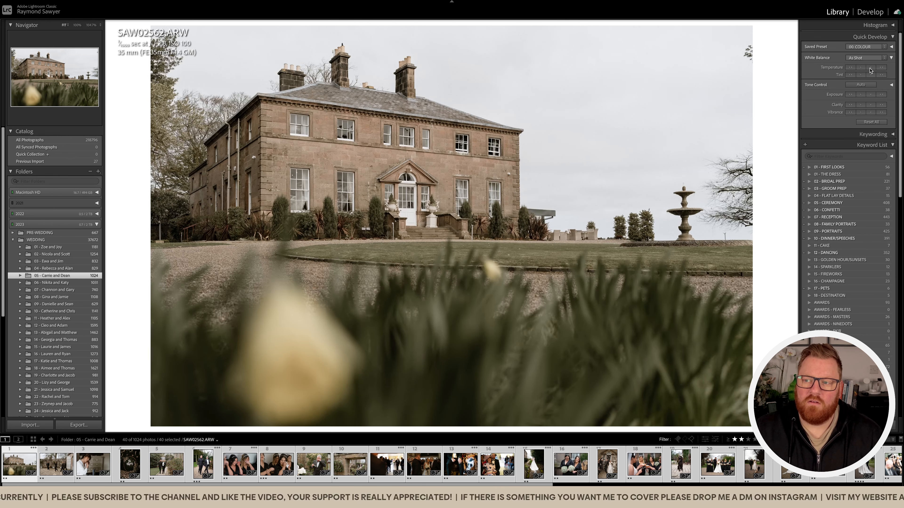
{"action": "left_click", "coordinate": [871, 67]}
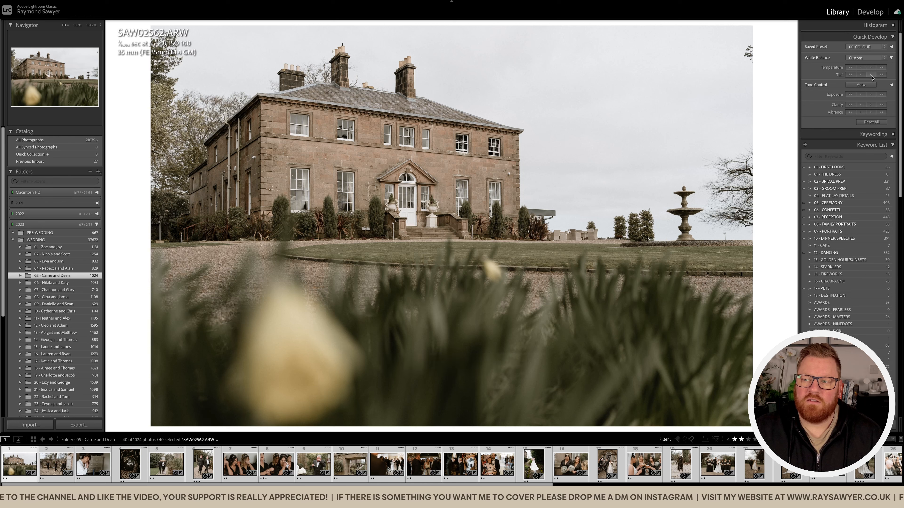
{"action": "left_click", "coordinate": [871, 75]}
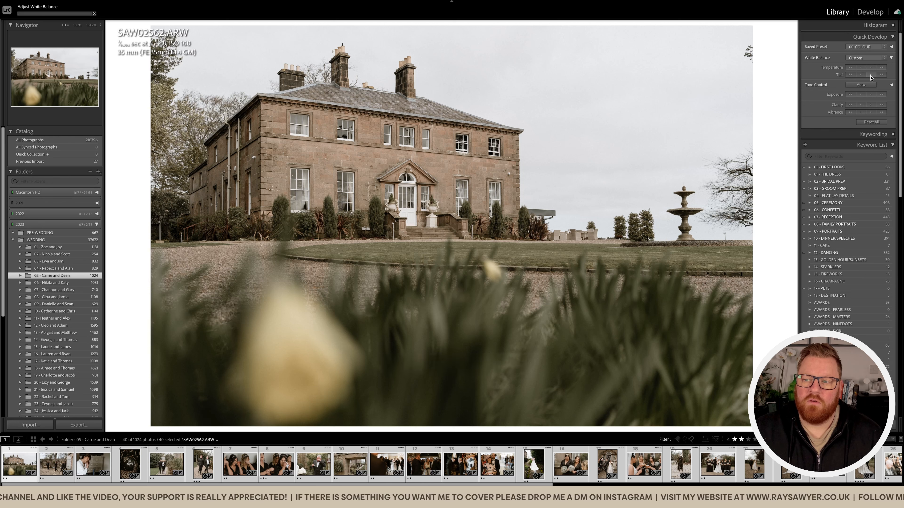
{"action": "left_click", "coordinate": [883, 76]}
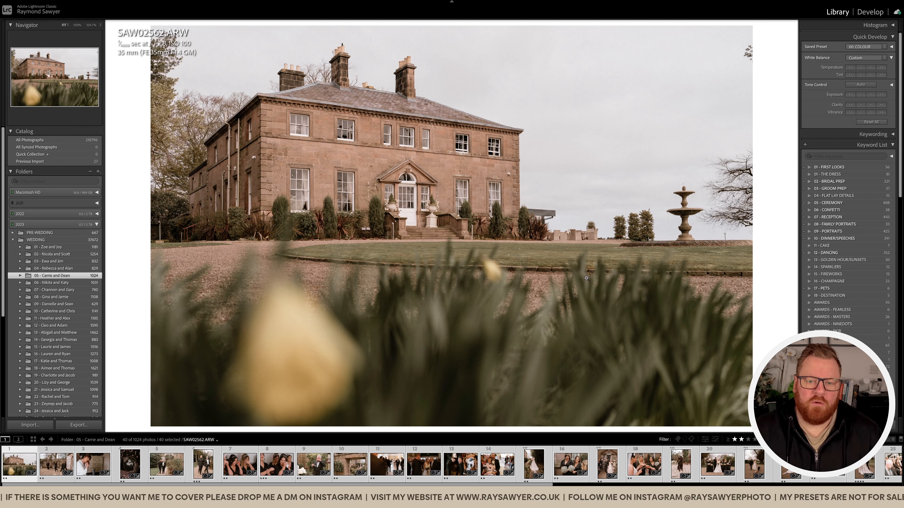
Select only the house photo and compare its before and after versions in Develop.
{"action": "key", "text": "super+d"}
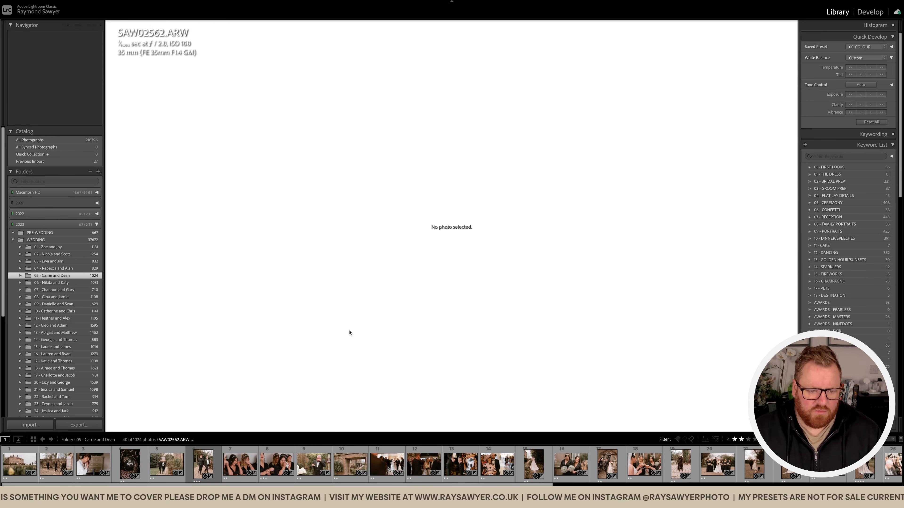
{"action": "left_click", "coordinate": [20, 465]}
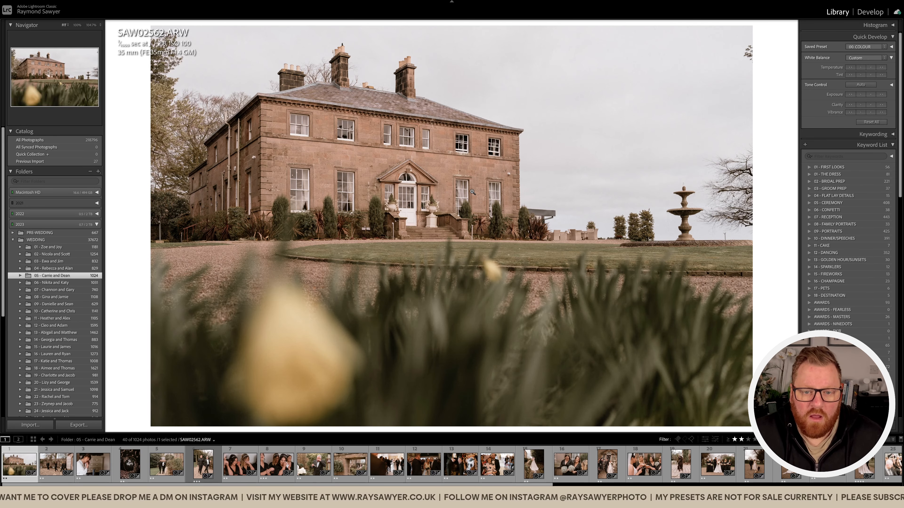
{"action": "key", "text": "d"}
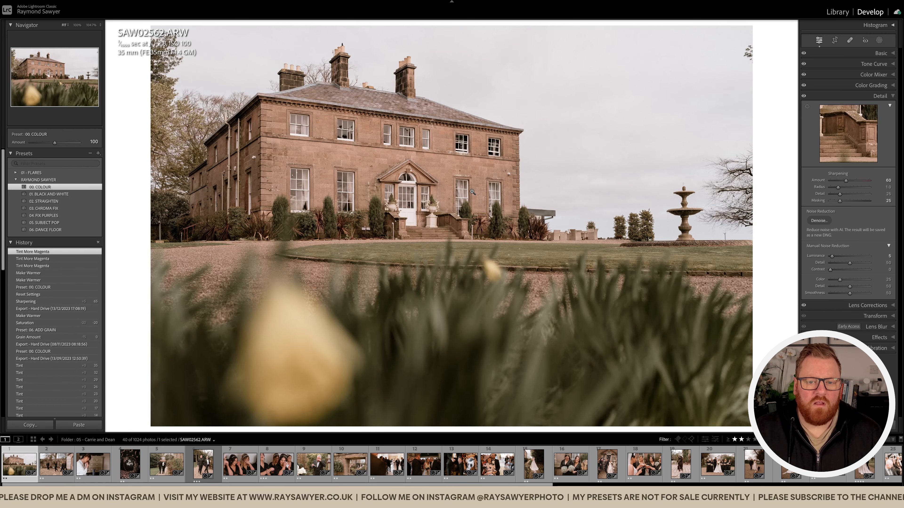
{"action": "key", "text": "backslash"}
{"action": "key", "text": "backslash"}
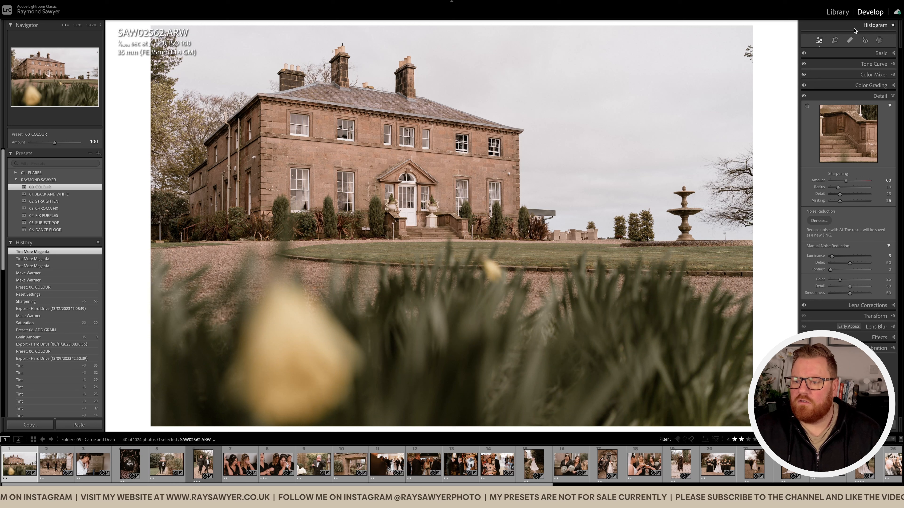
Lower the exposure of the house photo to -0.40.
{"action": "left_click", "coordinate": [874, 54]}
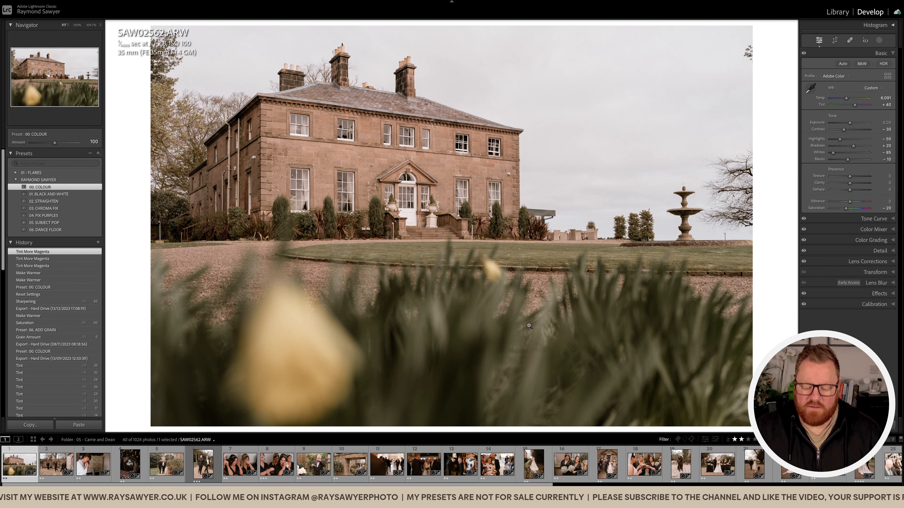
{"action": "key", "text": "minus"}
{"action": "key", "text": "minus"}
{"action": "key", "text": "minus"}
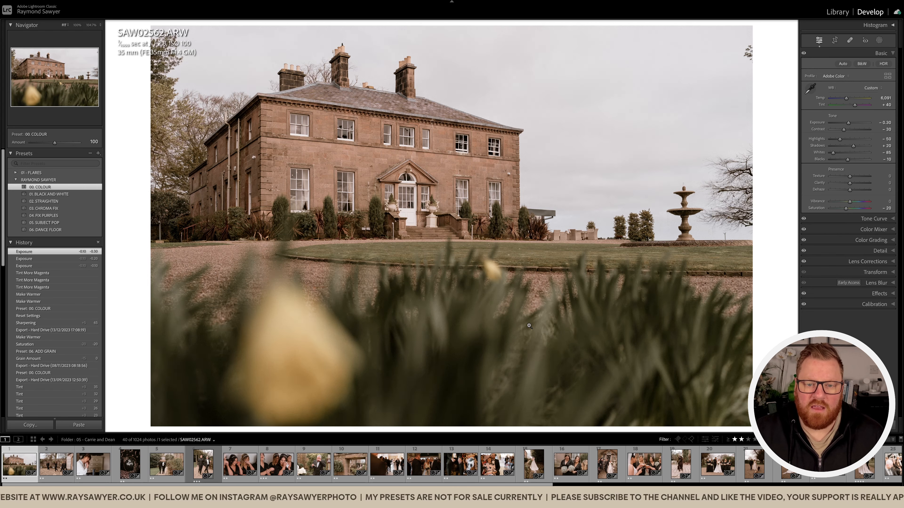
{"action": "key", "text": "minus"}
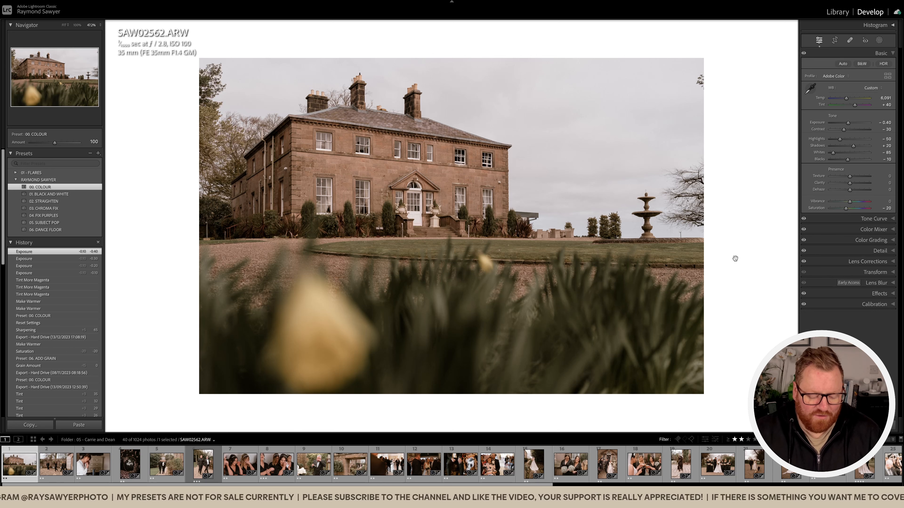
{"action": "right_click", "coordinate": [689, 263]}
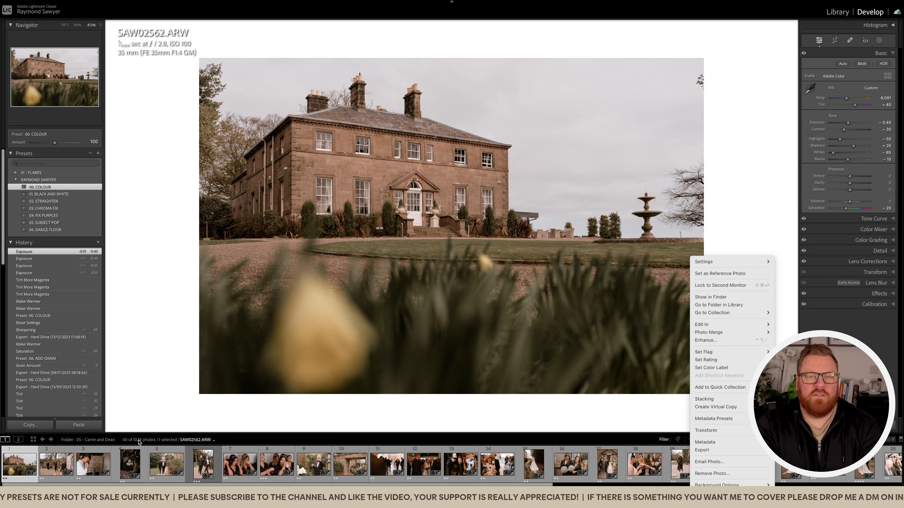
{"action": "left_click", "coordinate": [674, 167]}
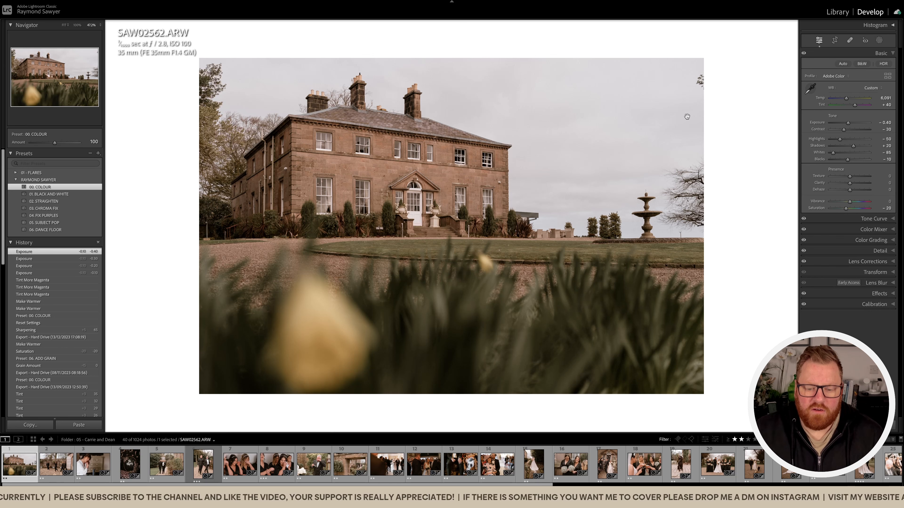
Warm the house photo's temperature to 6,391 and lower its exposure to -0.60.
{"action": "key", "text": "equal"}
{"action": "key", "text": "equal"}
{"action": "key", "text": "equal"}
{"action": "key", "text": "minus"}
{"action": "key", "text": "minus"}
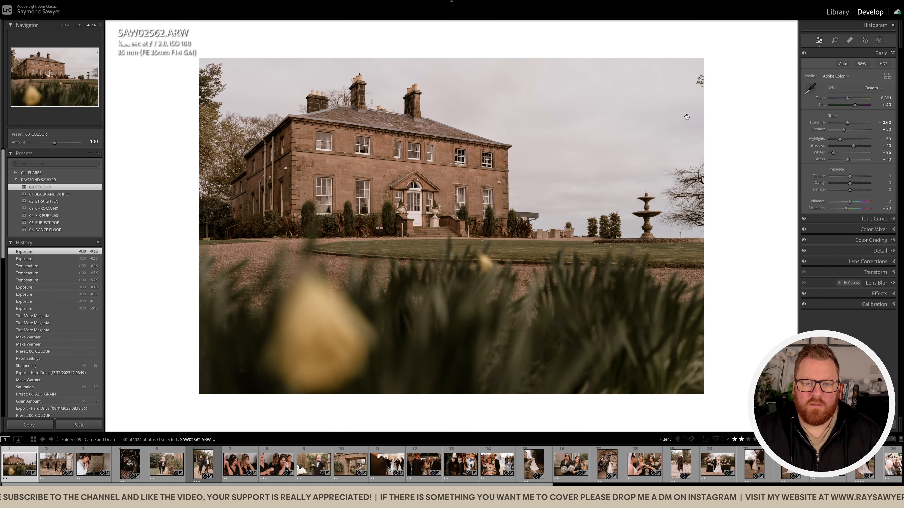
Remove the stray branch at the edge of the sky in the house photo with a heal spot.
{"action": "key", "text": "q"}
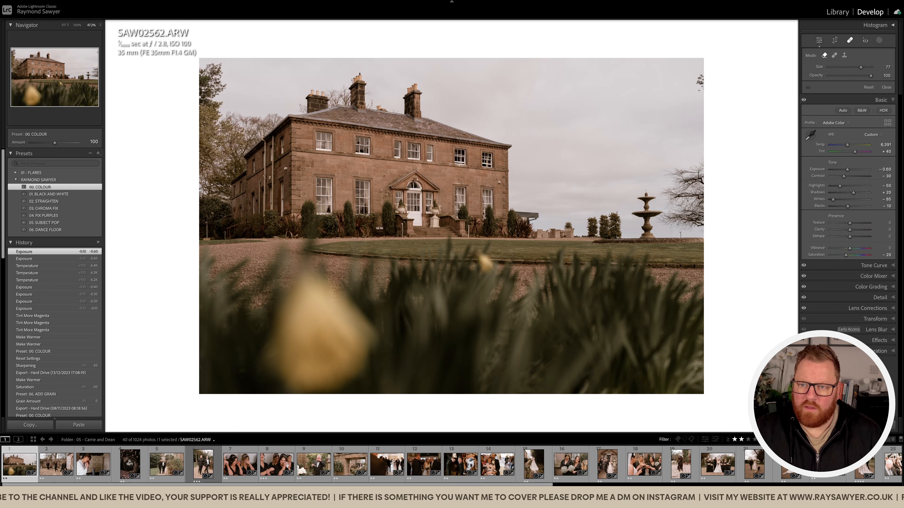
{"action": "left_click", "coordinate": [700, 80]}
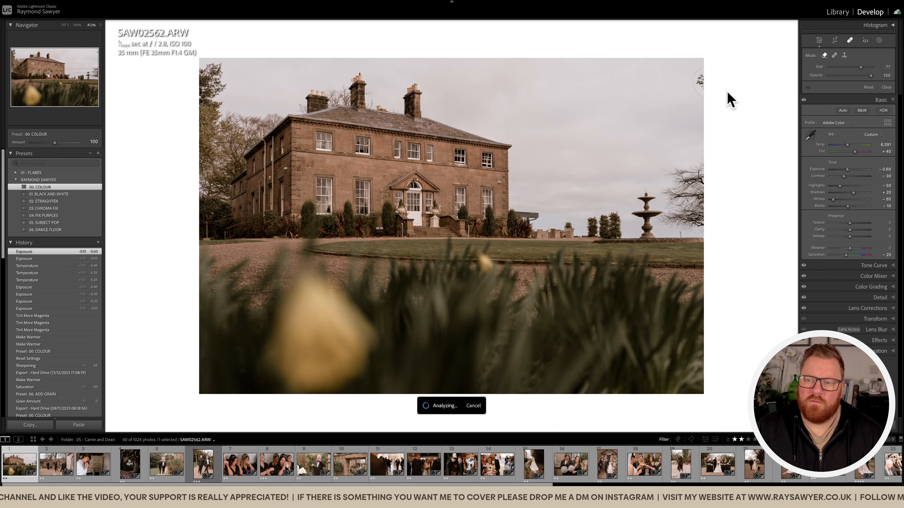
{"action": "key", "text": "q"}
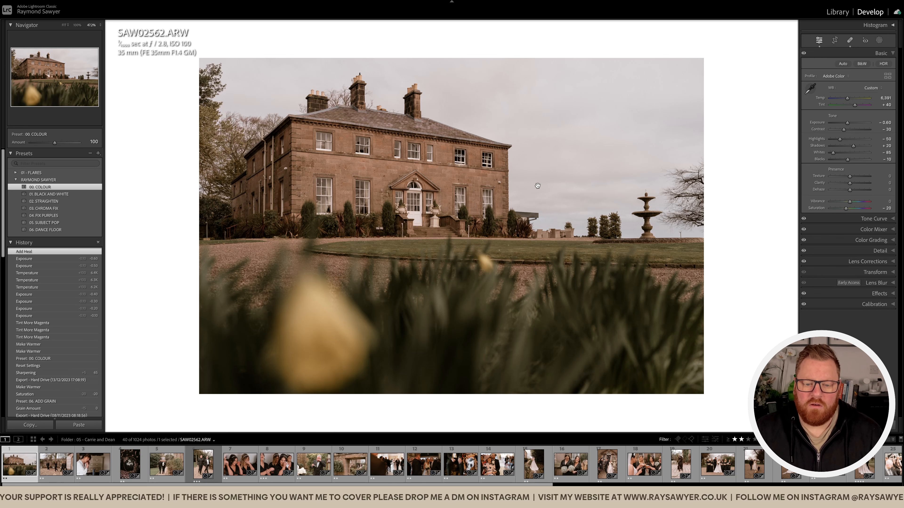
Go to the next photo, of the four women in pyjamas, straighten it by -0.84 and shift its crop slightly sideways.
{"action": "key", "text": "Right"}
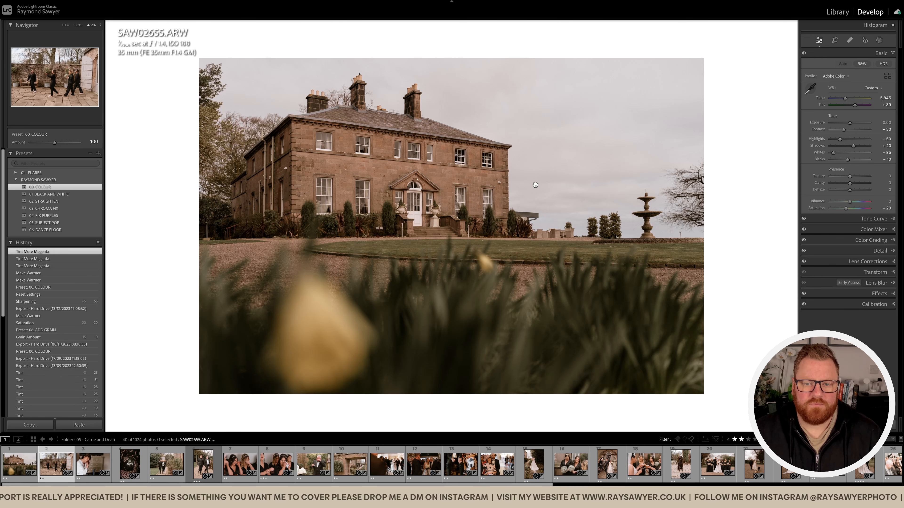
{"action": "key", "text": "r"}
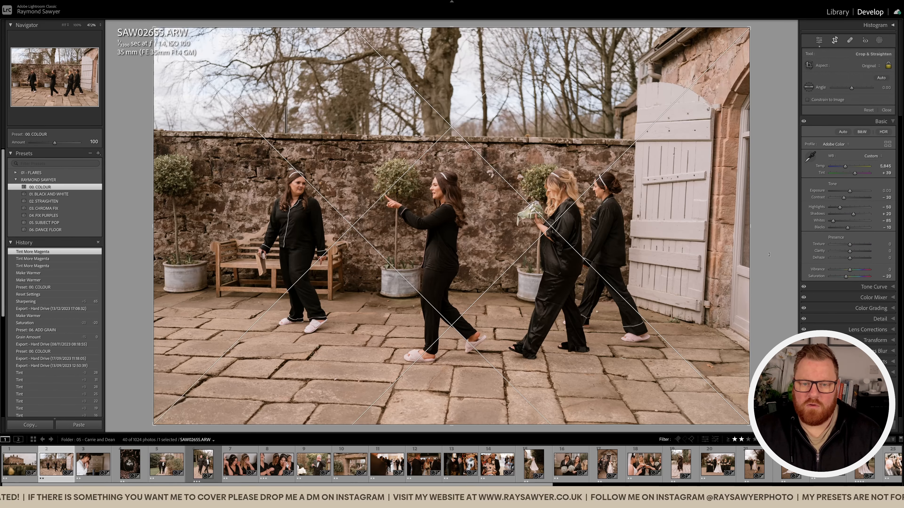
{"action": "left_click_drag", "start_coordinate": [769, 254], "coordinate": [769, 249]}
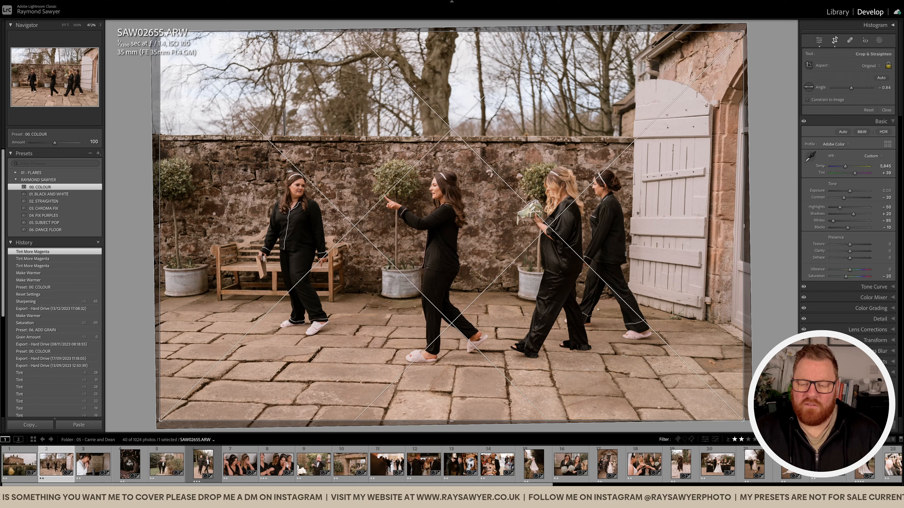
{"action": "left_click_drag", "start_coordinate": [626, 253], "coordinate": [617, 253]}
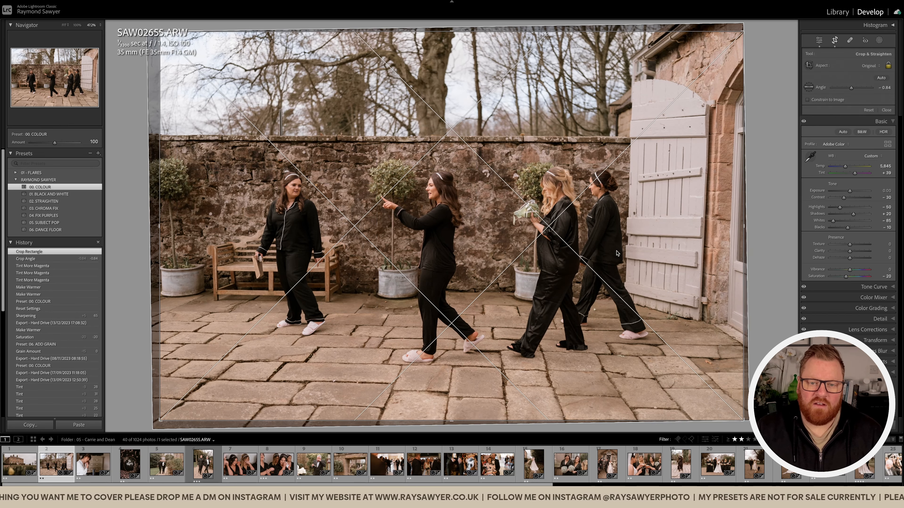
{"action": "key", "text": "Return"}
Lower the exposure of the photo of the four women to -0.30.
{"action": "key", "text": "minus"}
{"action": "key", "text": "minus"}
{"action": "key", "text": "minus"}
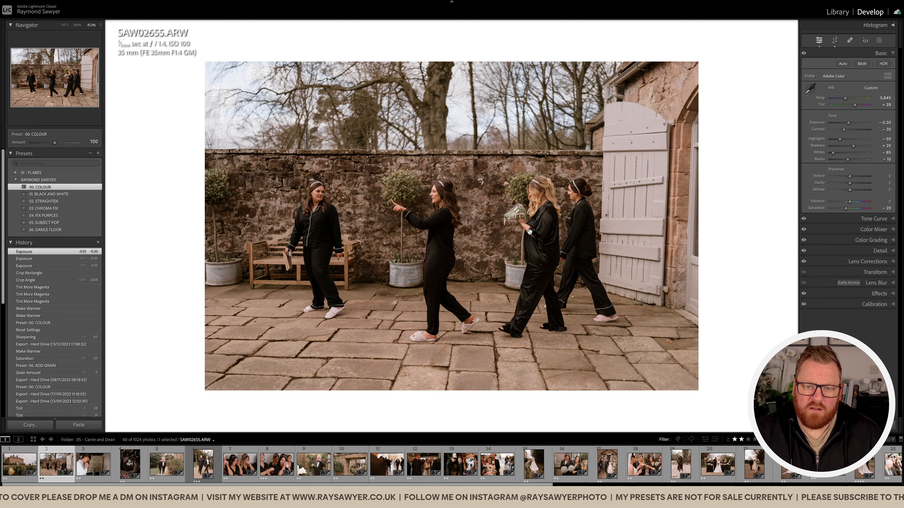
Check the photo of the four women at 100% zoom and open the photo of the couple walking two dogs.
{"action": "left_click", "coordinate": [530, 232]}
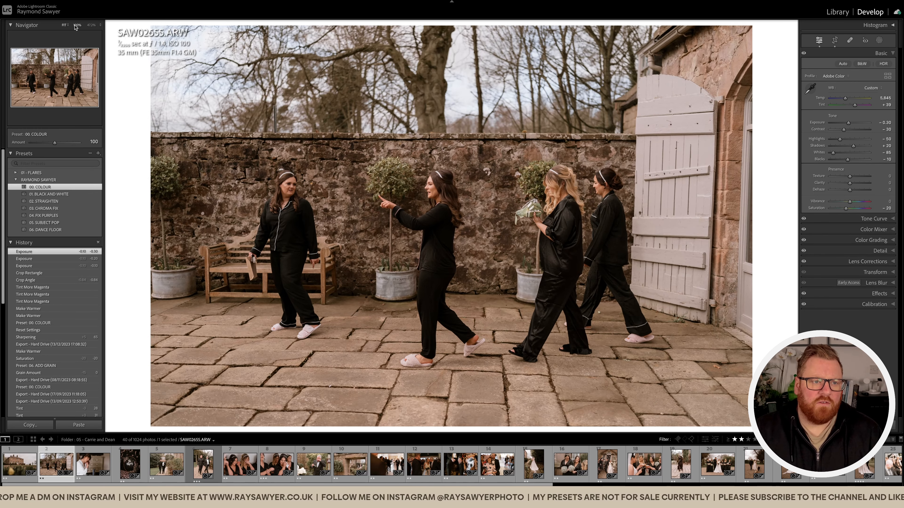
{"action": "left_click", "coordinate": [77, 24]}
{"action": "left_click_drag", "start_coordinate": [415, 187], "coordinate": [425, 171]}
{"action": "left_click", "coordinate": [425, 171]}
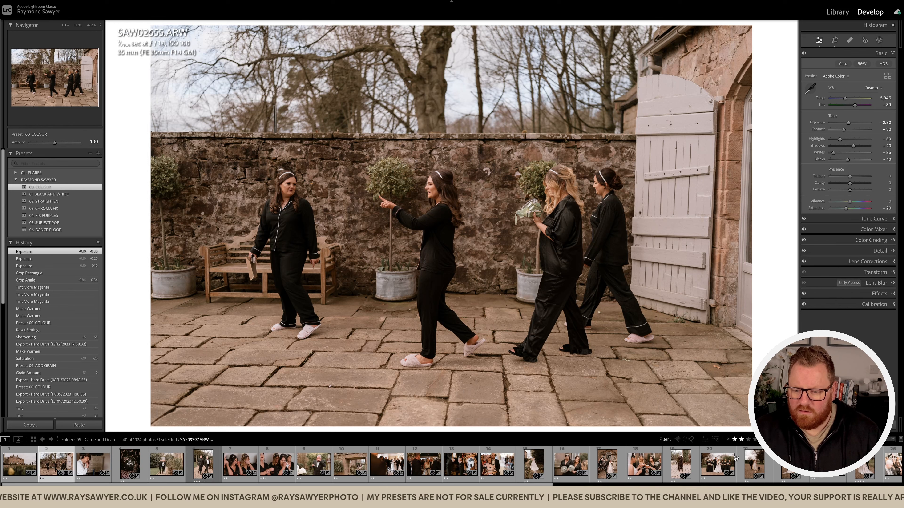
{"action": "left_click", "coordinate": [756, 468]}
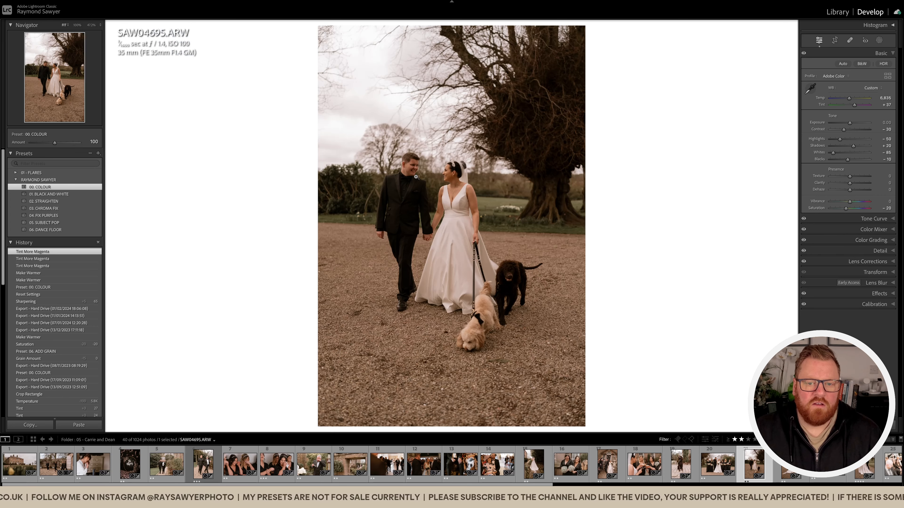
Inspect the couple photo at 100% zoom, try it with the grain amount at 0, and undo that change.
{"action": "left_click", "coordinate": [415, 176]}
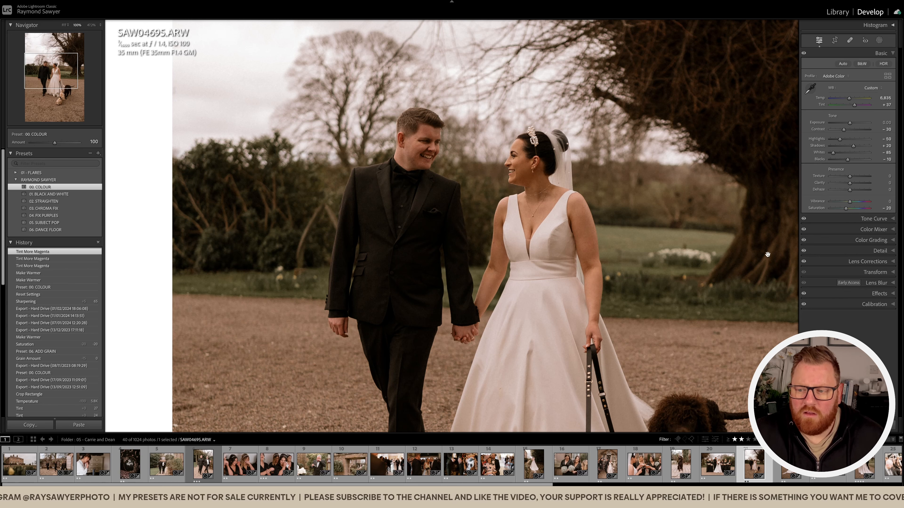
{"action": "left_click", "coordinate": [879, 293]}
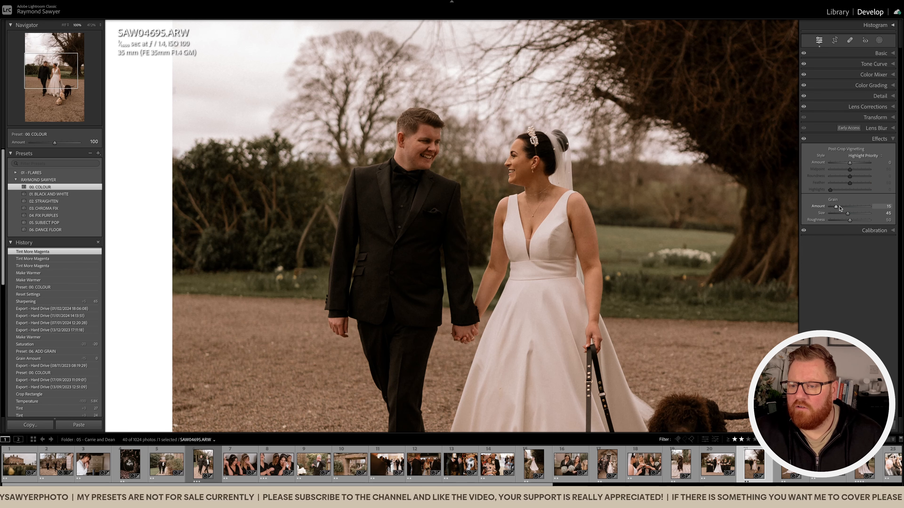
{"action": "left_click_drag", "start_coordinate": [836, 207], "coordinate": [830, 207]}
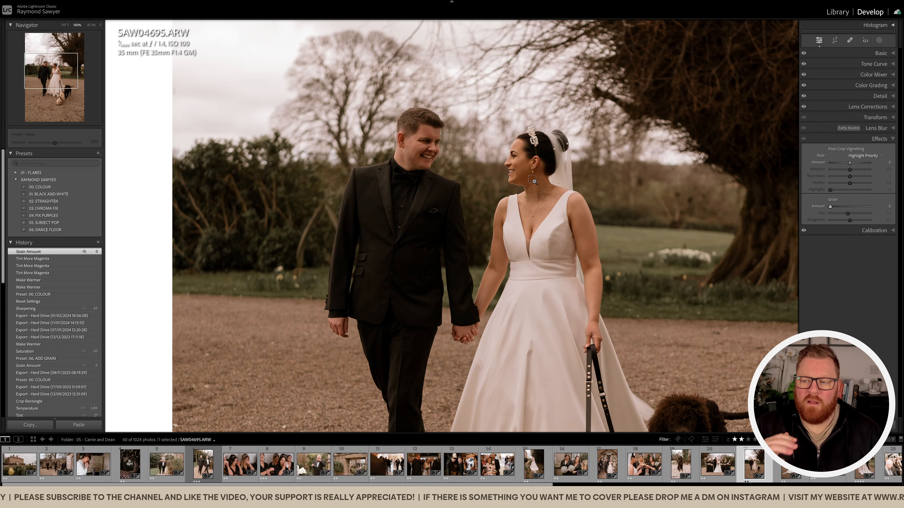
{"action": "key", "text": "ctrl+z"}
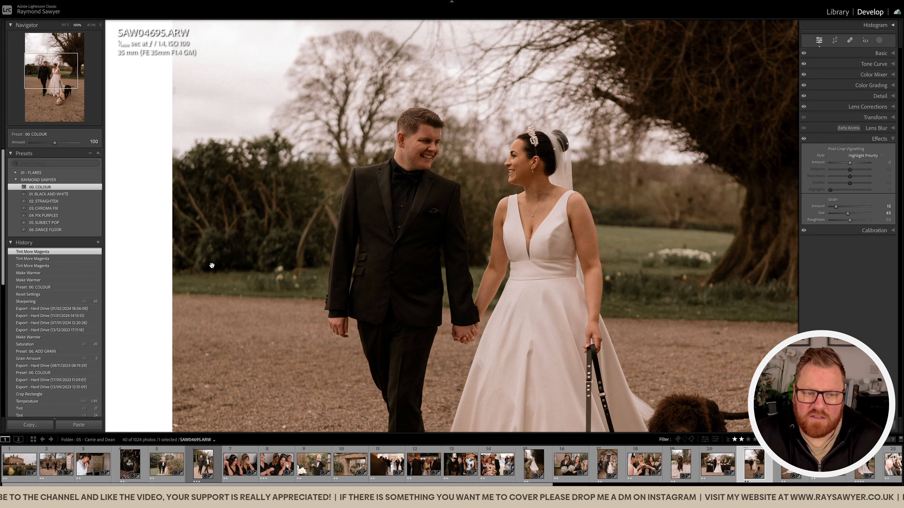
{"action": "left_click", "coordinate": [560, 213]}
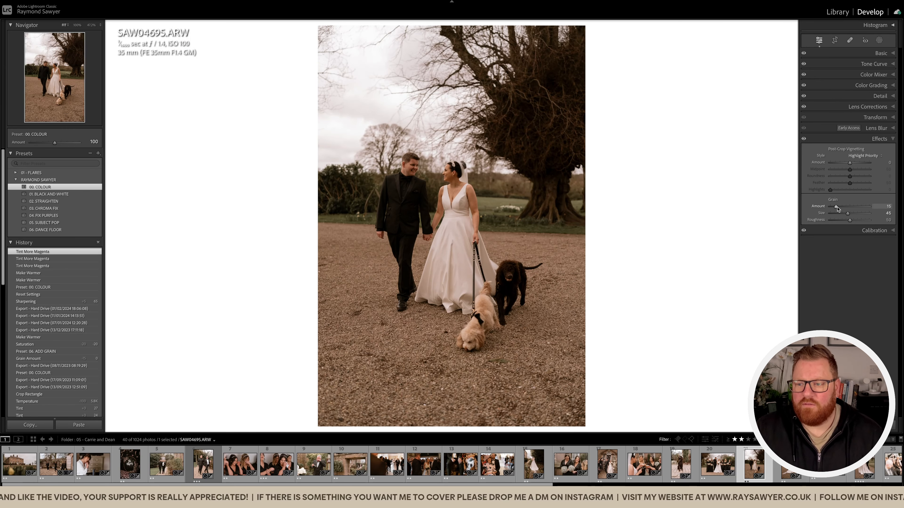
{"action": "left_click", "coordinate": [880, 138]}
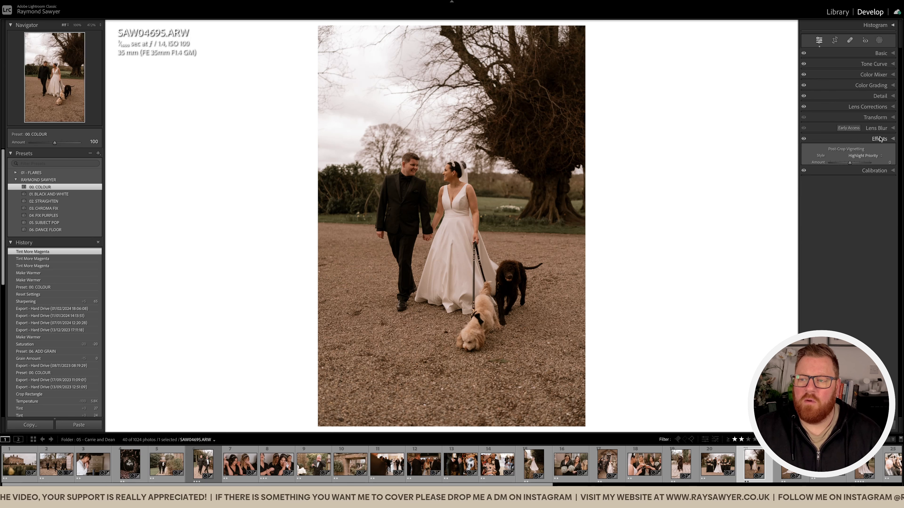
{"action": "left_click", "coordinate": [879, 54]}
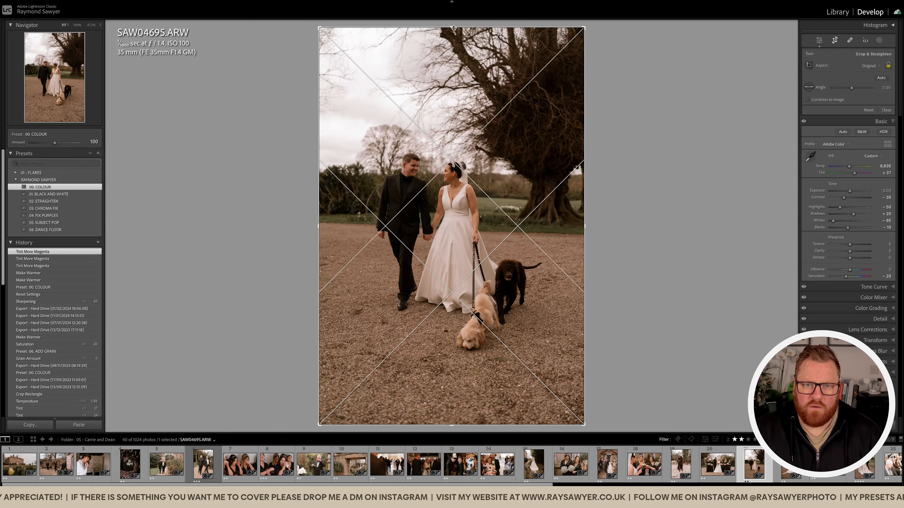
Crop the photo of the couple with the dogs tighter, keeping the original aspect, and reposition the frame around them.
{"action": "left_click_drag", "start_coordinate": [452, 26], "coordinate": [451, 67]}
{"action": "left_click_drag", "start_coordinate": [465, 186], "coordinate": [468, 208]}
{"action": "key", "text": "r"}
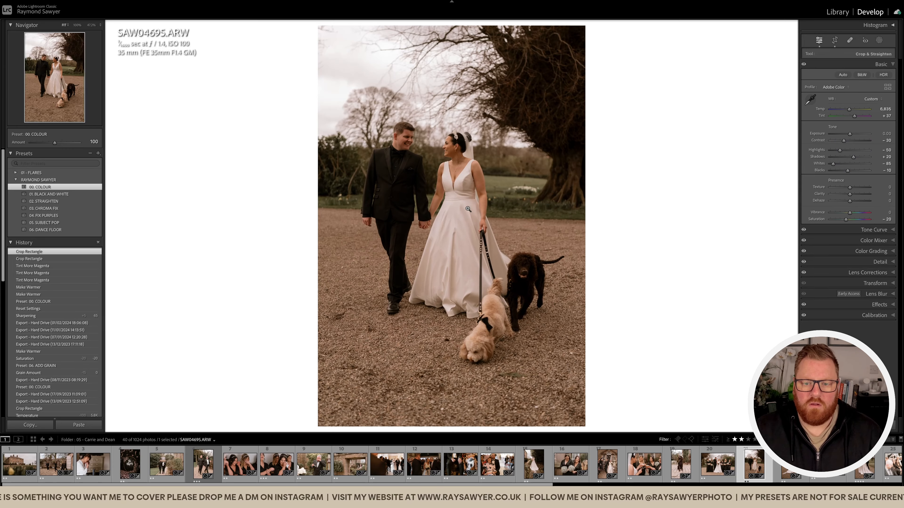
{"action": "key", "text": "r"}
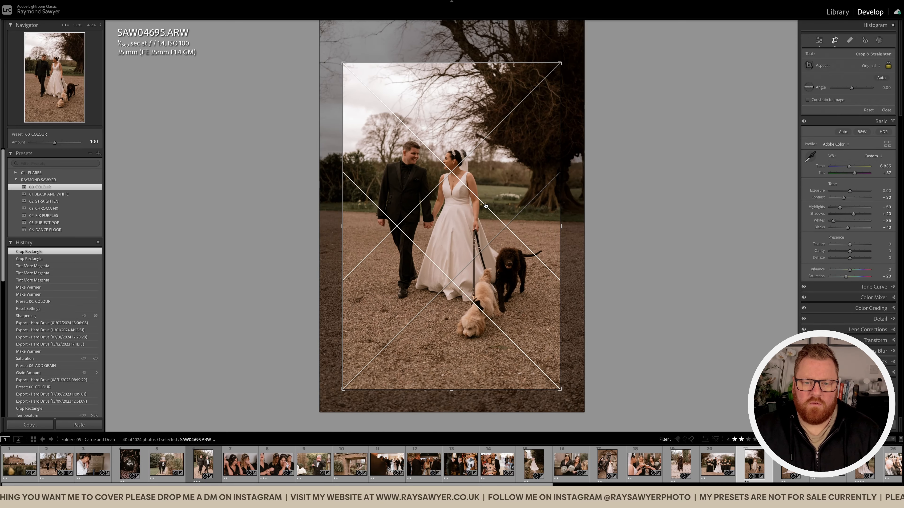
{"action": "key", "text": "r"}
Raise the couple photo's exposure to +0.20 and add a subject mask using the Subject Pop preset.
{"action": "key", "text": "equal"}
{"action": "key", "text": "equal"}
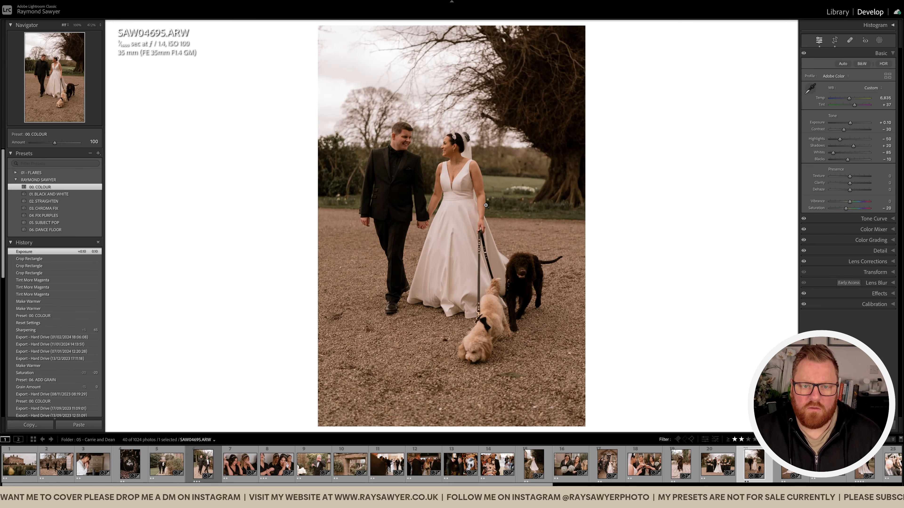
{"action": "key", "text": "shift+s"}
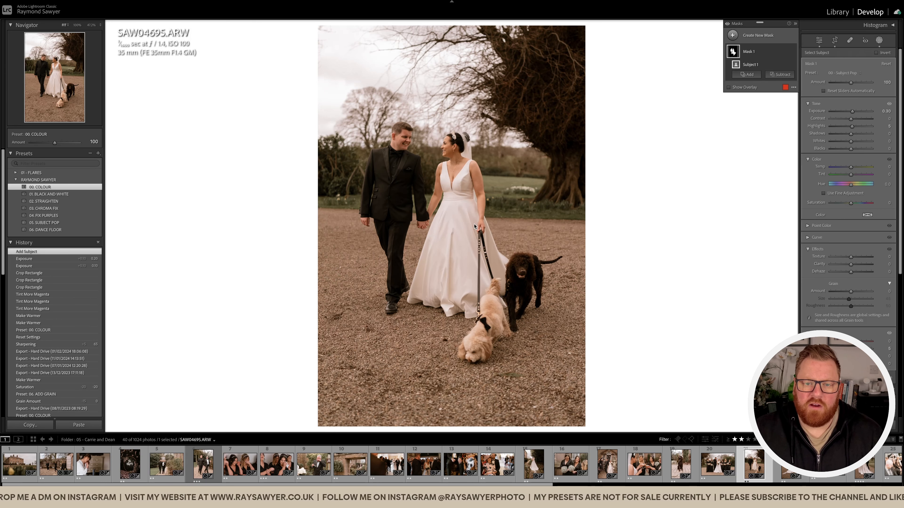
{"action": "key", "text": "shift+w"}
Set the couple photo's overall exposure to 0.00 and its temperature to 7,035.
{"action": "key", "text": "minus"}
{"action": "key", "text": "minus"}
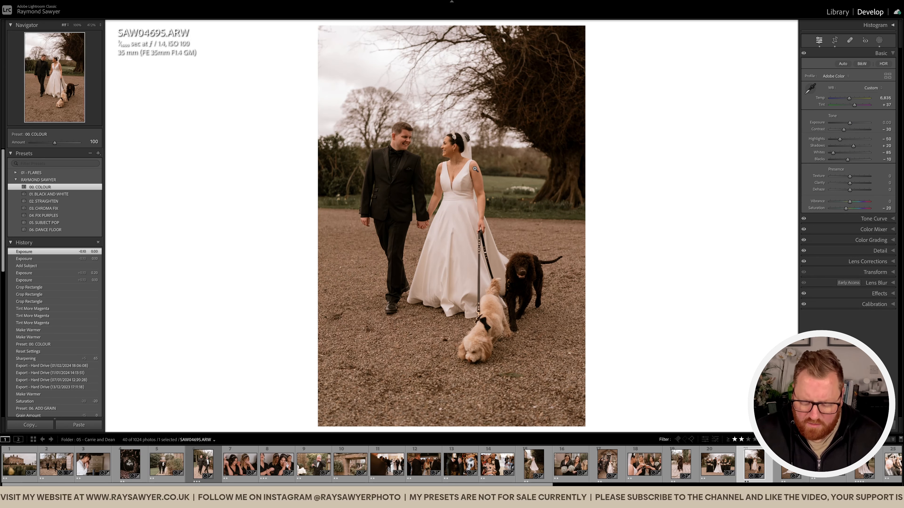
{"action": "key", "text": "equal"}
{"action": "key", "text": "equal"}
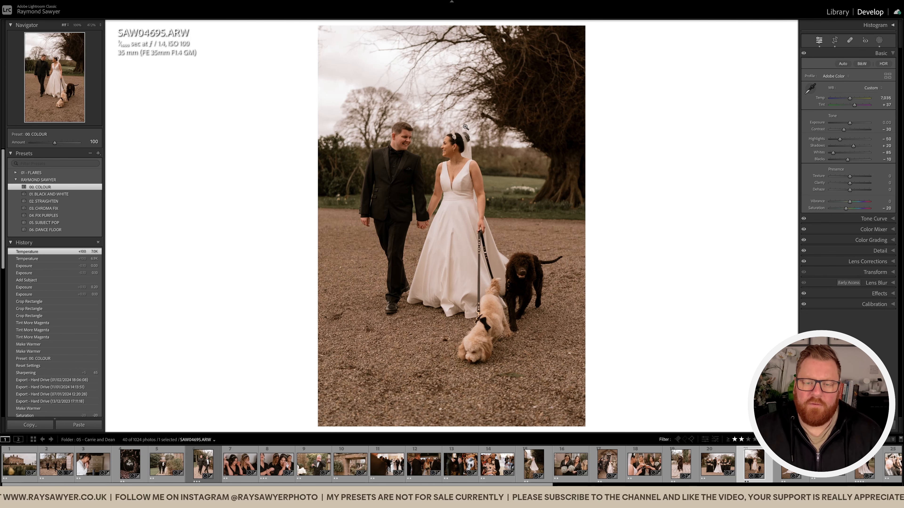
Apply the 03. CHROMA FIX preset to the couple photo at 100% zoom and inspect its defringe settings.
{"action": "left_click", "coordinate": [448, 95]}
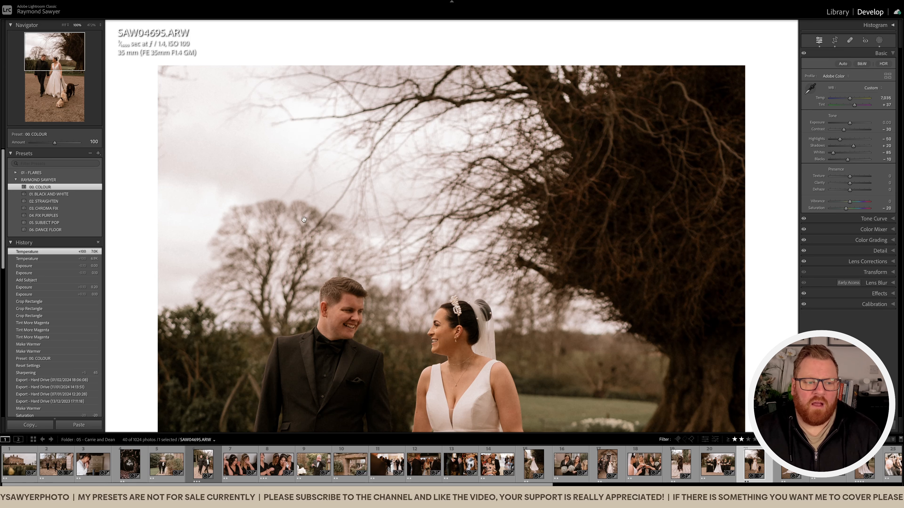
{"action": "left_click", "coordinate": [54, 209]}
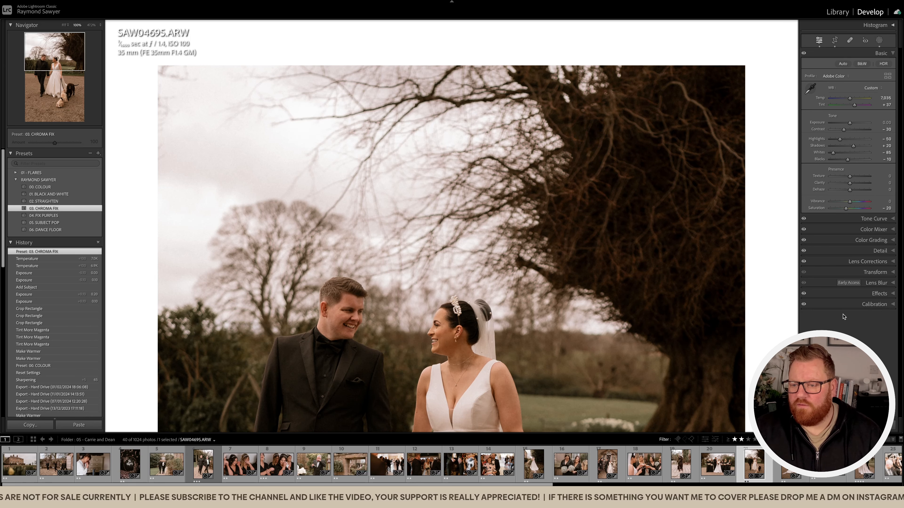
{"action": "left_click", "coordinate": [874, 304]}
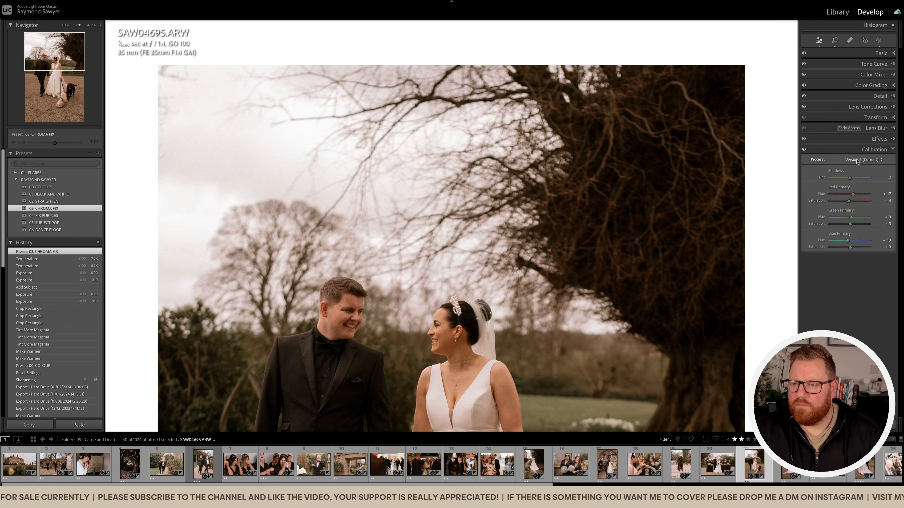
{"action": "left_click", "coordinate": [878, 149]}
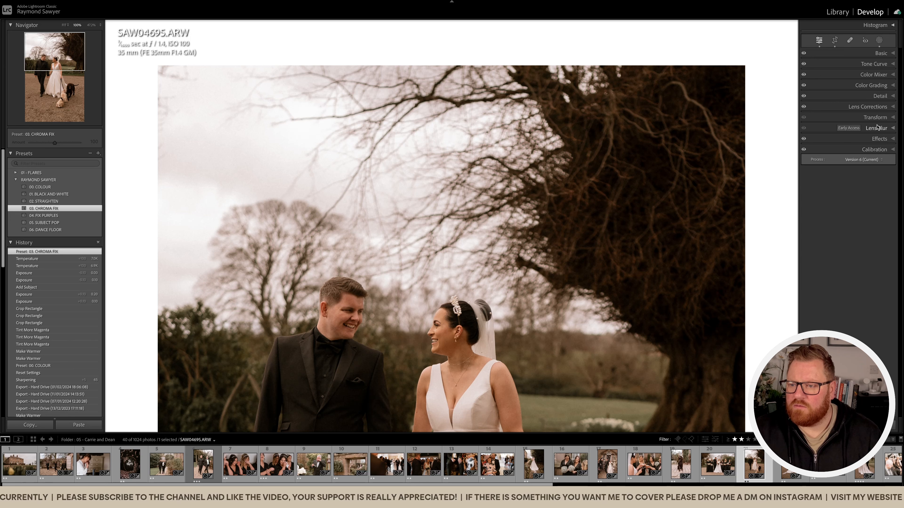
{"action": "left_click", "coordinate": [877, 111]}
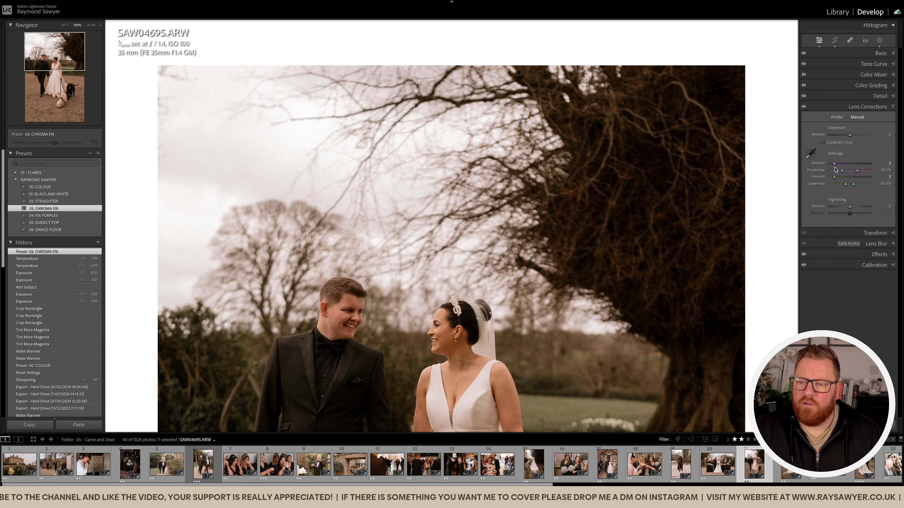
{"action": "left_click", "coordinate": [879, 108]}
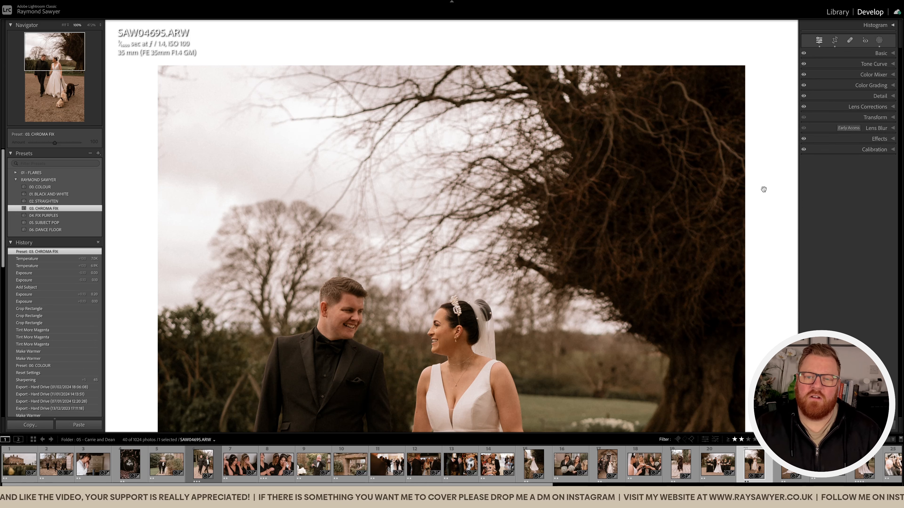
{"action": "left_click", "coordinate": [584, 241]}
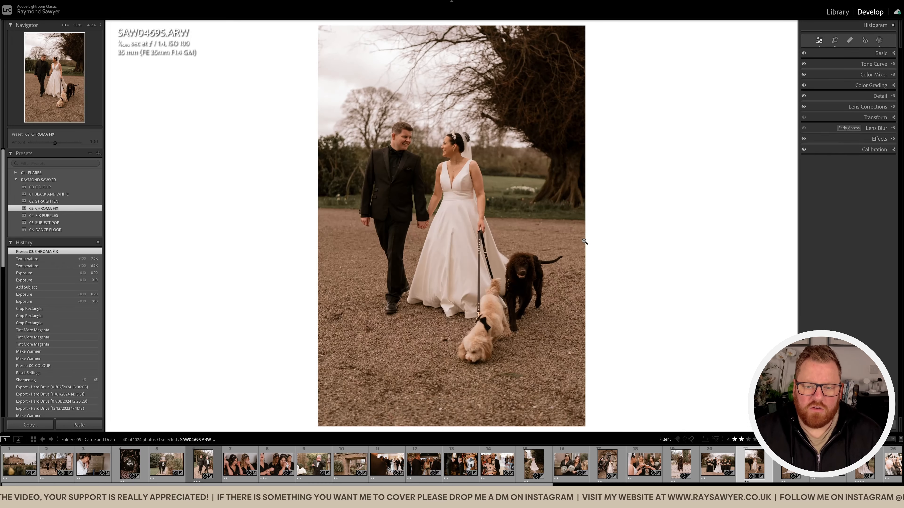
Shift the couple photo's crop slightly so the couple sits lower in the frame, and check it at different zoom levels.
{"action": "left_click_drag", "start_coordinate": [511, 181], "coordinate": [503, 175]}
{"action": "key", "text": "r"}
{"action": "key", "text": "r"}
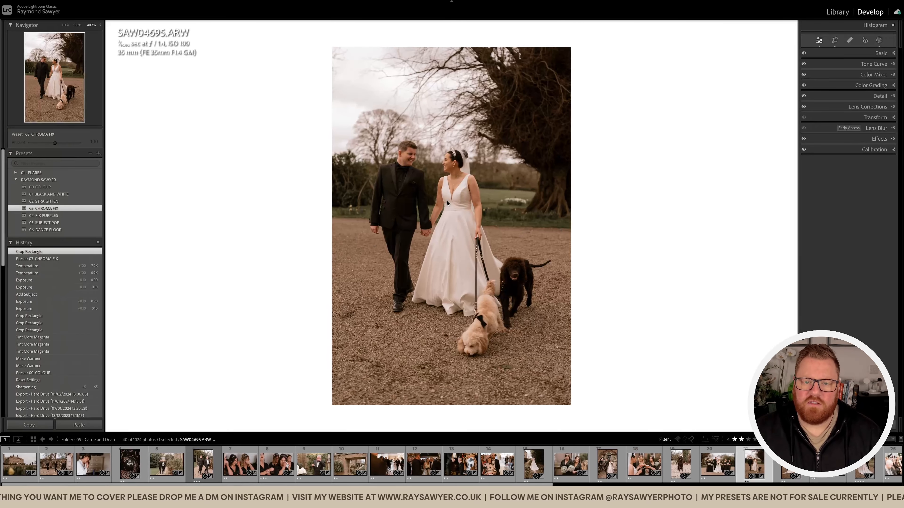
{"action": "left_click", "coordinate": [418, 167]}
{"action": "left_click", "coordinate": [420, 170]}
{"action": "left_click", "coordinate": [424, 175]}
{"action": "left_click", "coordinate": [425, 179]}
{"action": "left_click", "coordinate": [426, 180]}
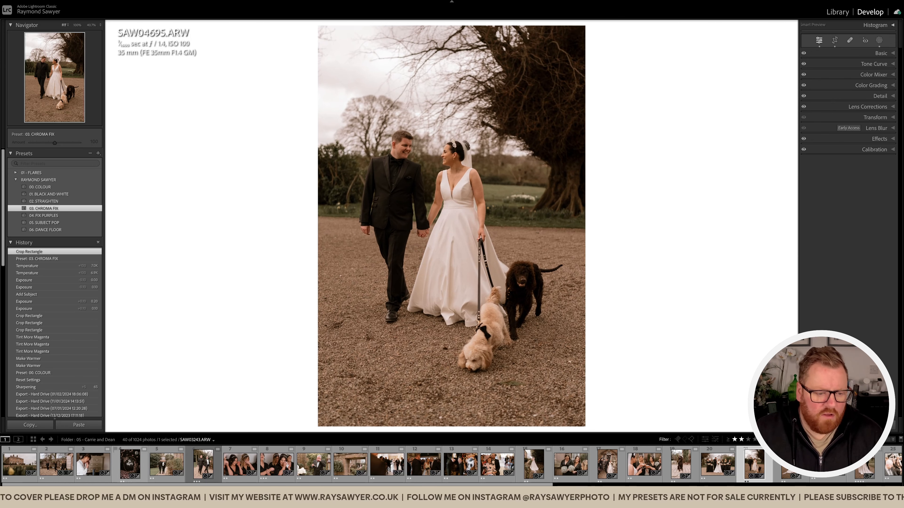
Recheck the photo of the four women zoomed out, and open the following photo of the woman in a white robe.
{"action": "left_click", "coordinate": [59, 463]}
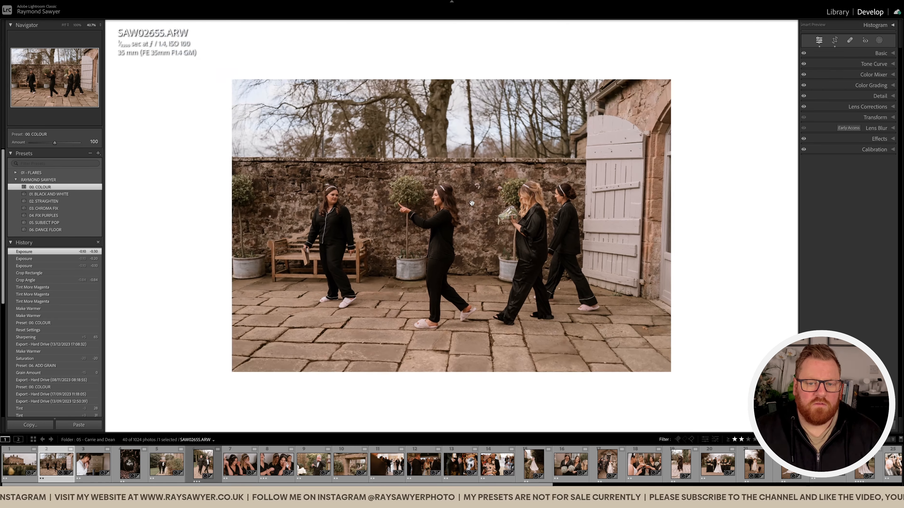
{"action": "left_click", "coordinate": [486, 199]}
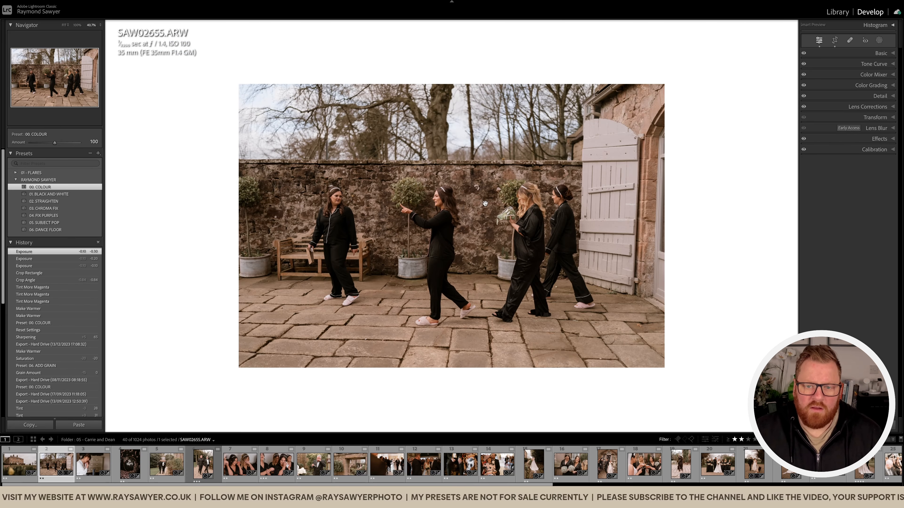
{"action": "key", "text": "Right"}
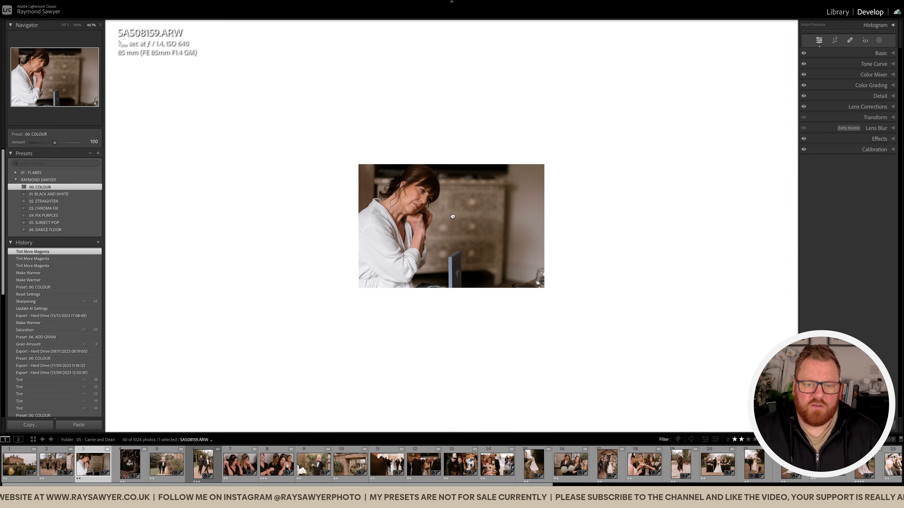
{"action": "left_click", "coordinate": [473, 223]}
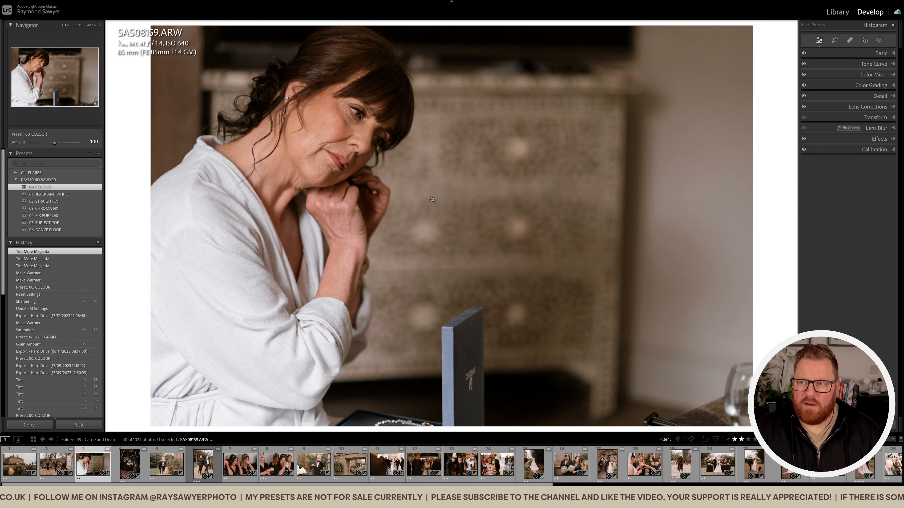
Lower the exposure of the photo of the woman in the robe to -0.30 and compare it with the unedited version.
{"action": "left_click", "coordinate": [881, 53]}
{"action": "key", "text": "minus"}
{"action": "key", "text": "minus"}
{"action": "key", "text": "minus"}
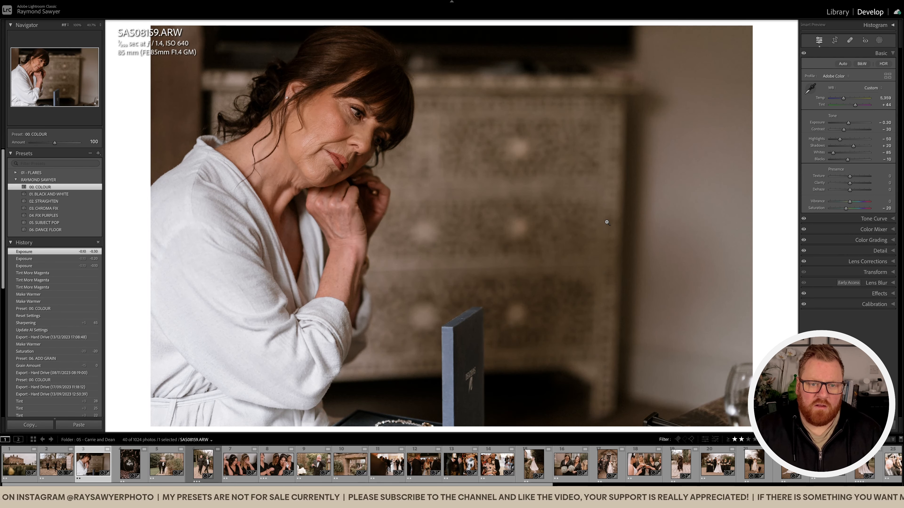
{"action": "key", "text": "backslash"}
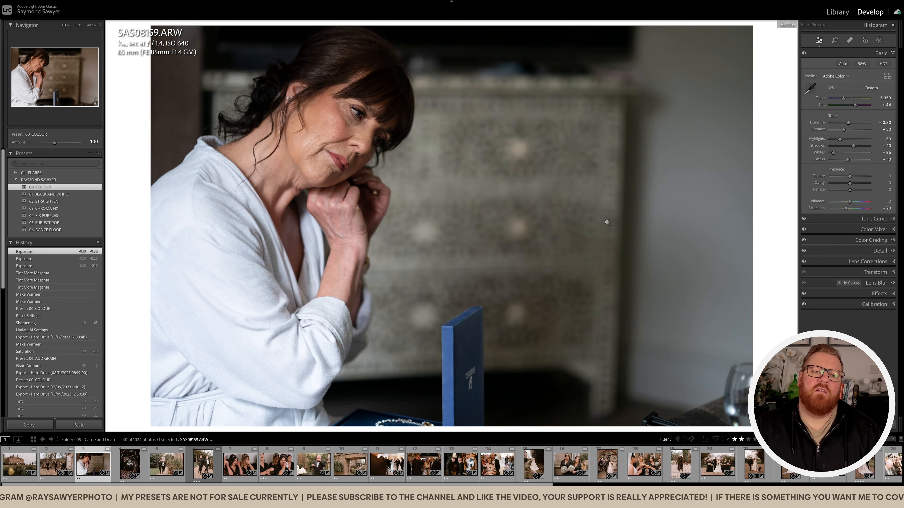
{"action": "key", "text": "backslash"}
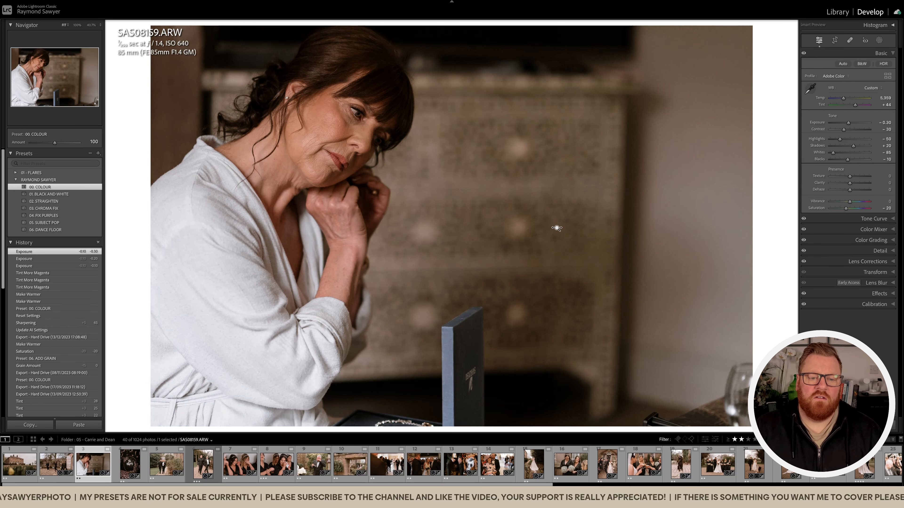
Paint a brush mask over the white robe with exposure -0.16 and highlights -25.
{"action": "left_click", "coordinate": [550, 228]}
{"action": "key", "text": "k"}
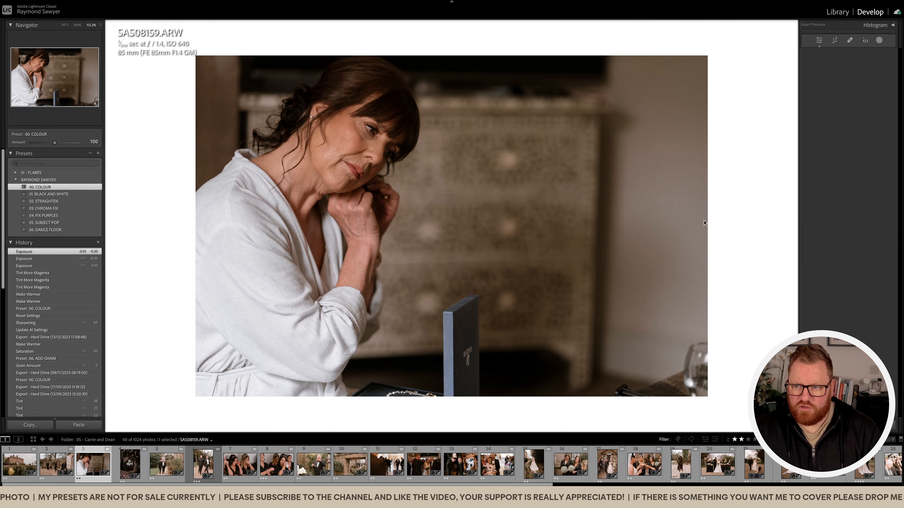
{"action": "left_click_drag", "start_coordinate": [846, 173], "coordinate": [849, 158]}
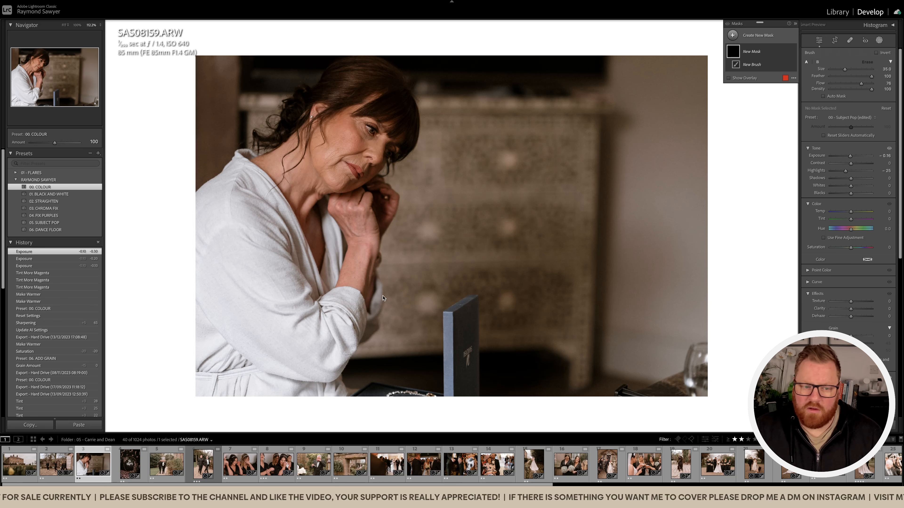
{"action": "mouse_move", "coordinate": [215, 273]}
{"action": "left_mouse_down"}
{"action": "mouse_move", "coordinate": [205, 352]}
{"action": "mouse_move", "coordinate": [221, 370]}
{"action": "mouse_move", "coordinate": [256, 388]}
{"action": "mouse_move", "coordinate": [313, 390]}
{"action": "mouse_move", "coordinate": [246, 305]}
{"action": "mouse_move", "coordinate": [189, 262]}
{"action": "mouse_move", "coordinate": [337, 377]}
{"action": "mouse_move", "coordinate": [392, 384]}
{"action": "left_mouse_up"}
Set the robe mask's exposure to -0.58 and highlights to -95, and compare the photo with the mask hidden and shown.
{"action": "left_click_drag", "start_coordinate": [850, 157], "coordinate": [844, 175]}
{"action": "left_click", "coordinate": [792, 52]}
{"action": "left_click", "coordinate": [792, 52]}
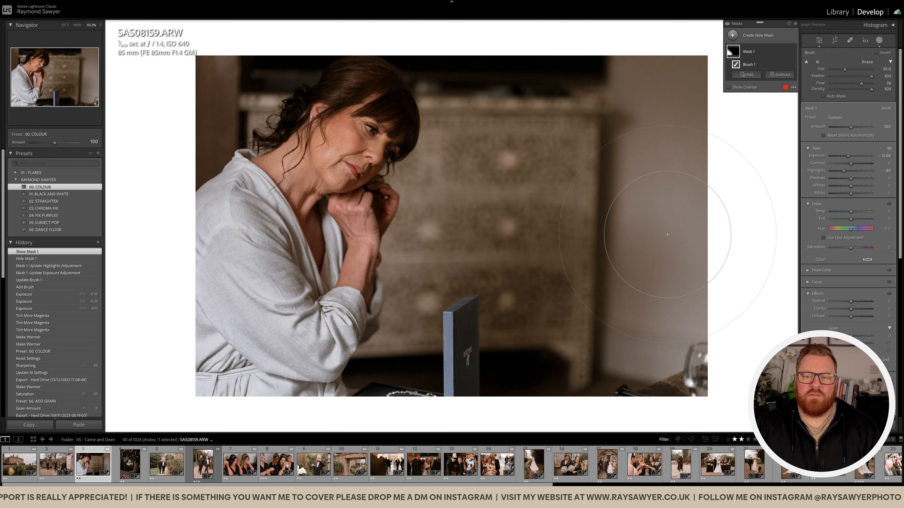
{"action": "key", "text": "Escape"}
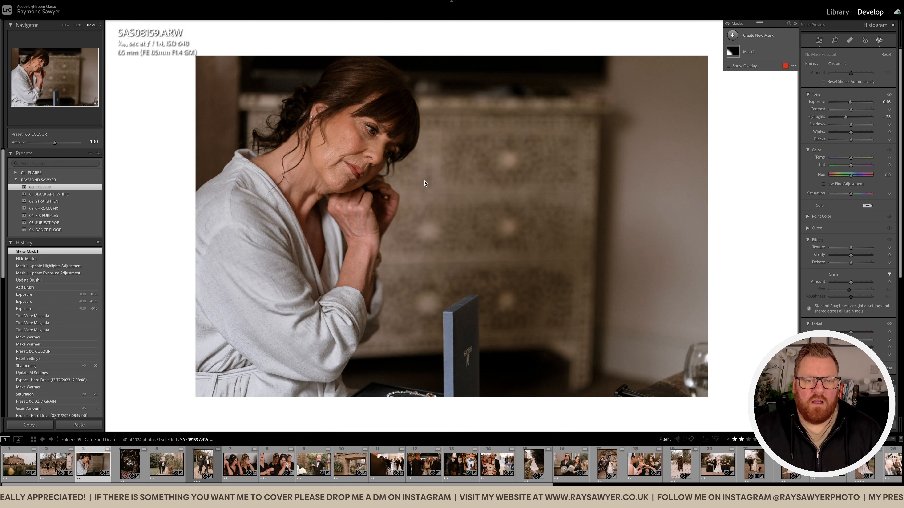
Open the following photo of the neon sign in the floral hoop and raise its exposure to +1.30.
{"action": "key", "text": "Right"}
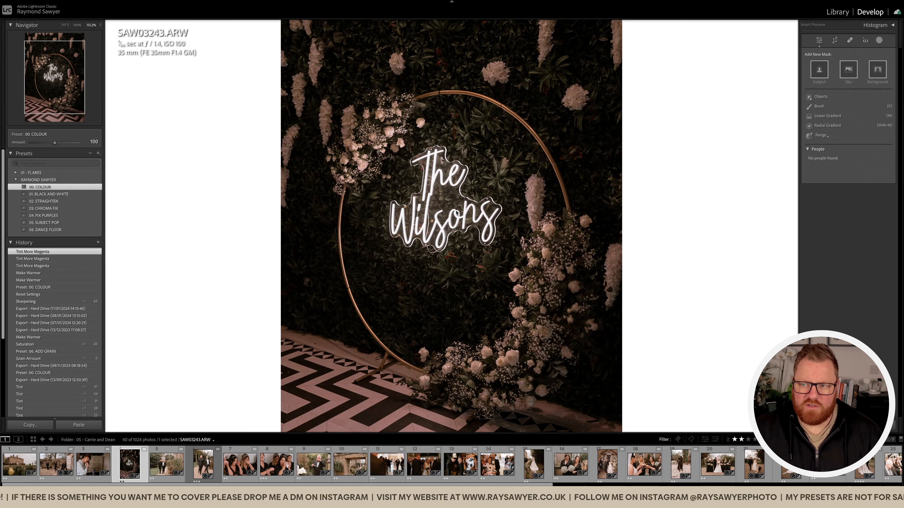
{"action": "key", "text": "shift+w"}
{"action": "left_click", "coordinate": [456, 212]}
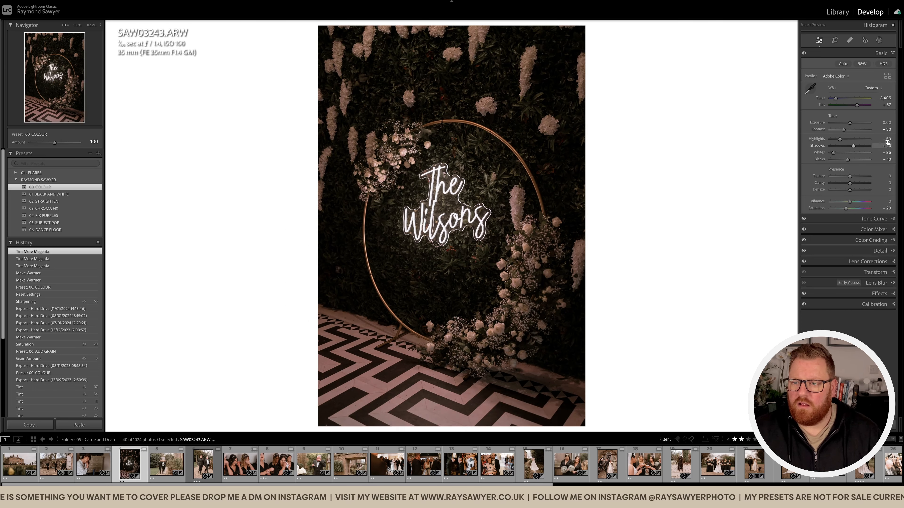
{"action": "key", "text": "equal"}
{"action": "key", "text": "equal"}
{"action": "key", "text": "equal"}
{"action": "key", "text": "equal"}
{"action": "key", "text": "equal"}
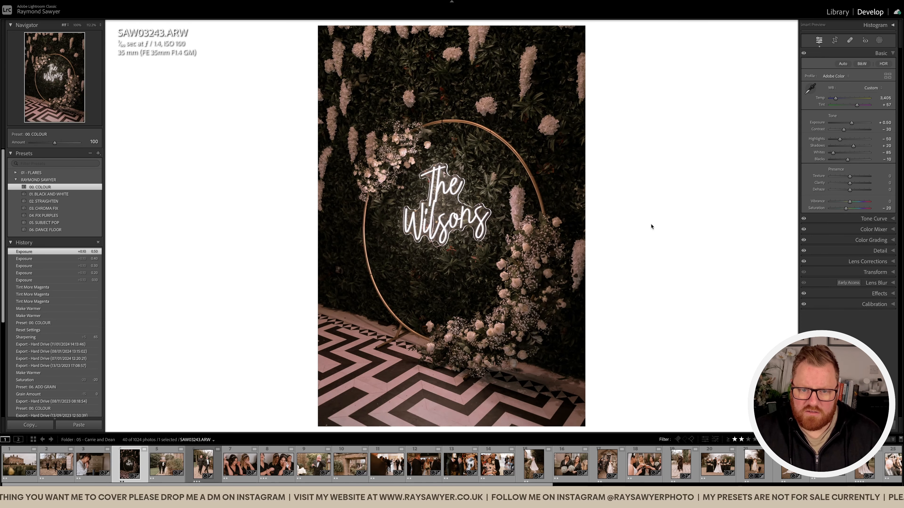
{"action": "key", "text": "equal"}
{"action": "key", "text": "equal"}
{"action": "key", "text": "equal"}
{"action": "key", "text": "equal"}
{"action": "key", "text": "equal"}
{"action": "key", "text": "equal"}
{"action": "key", "text": "equal"}
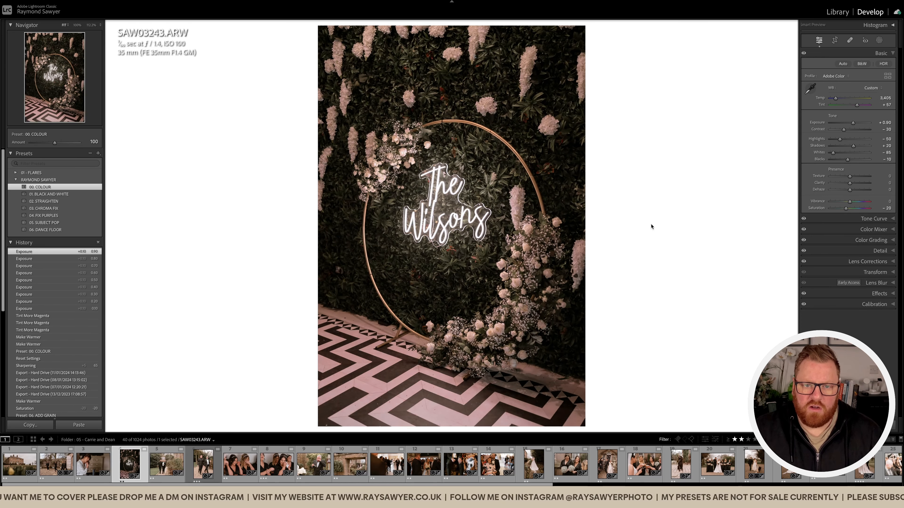
{"action": "key", "text": "equal"}
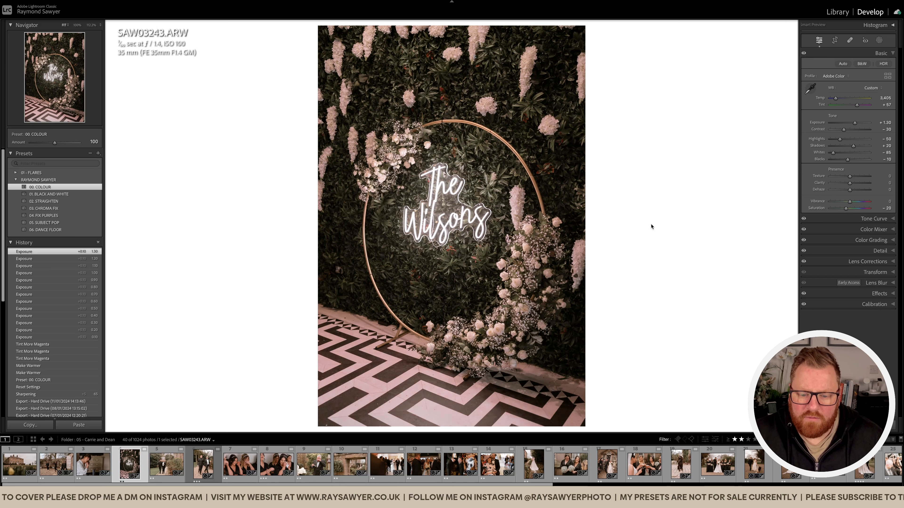
Warm the neon sign photo to a temperature of 3,705 and set its tint to +54.
{"action": "key", "text": "equal"}
{"action": "key", "text": "equal"}
{"action": "key", "text": "period"}
{"action": "key", "text": "minus"}
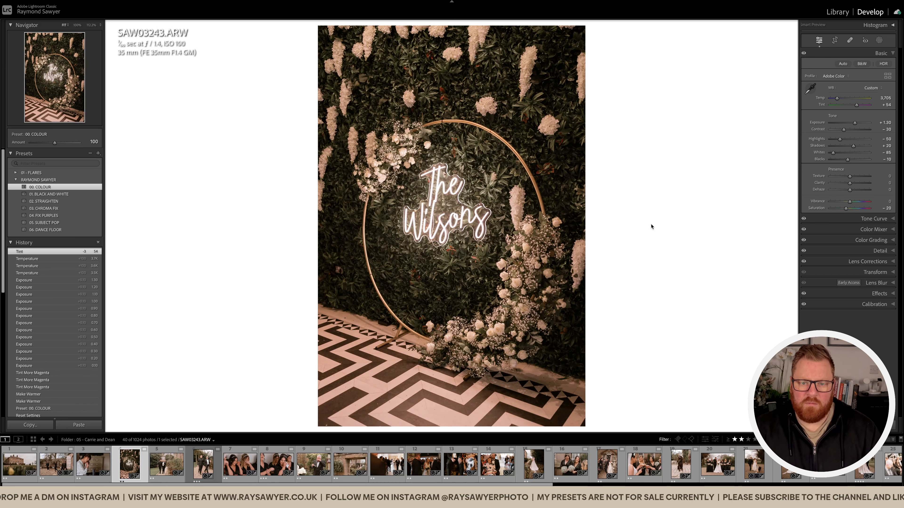
Paint a brush mask over the neon lettering with exposure -0.71 and highlights reset to their default.
{"action": "key", "text": "k"}
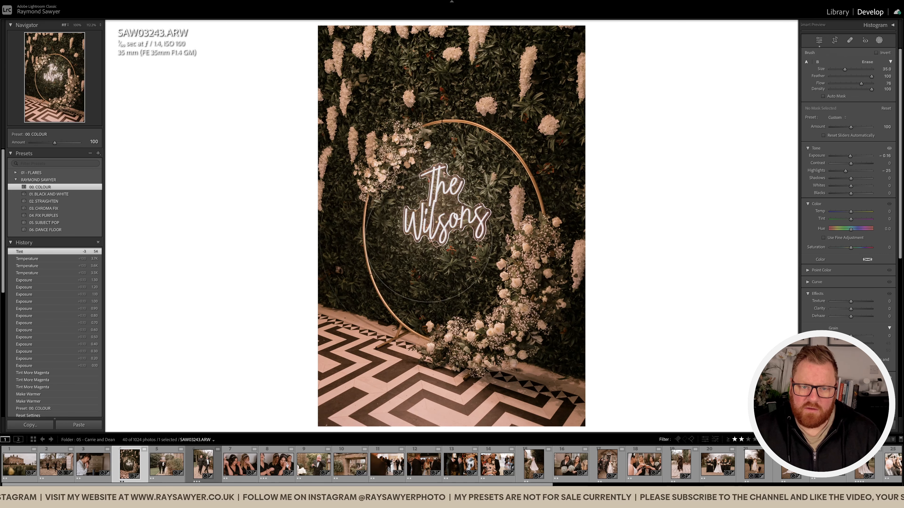
{"action": "left_click", "coordinate": [439, 215]}
{"action": "left_click_drag", "start_coordinate": [847, 171], "coordinate": [847, 158]}
{"action": "double_click", "coordinate": [848, 172]}
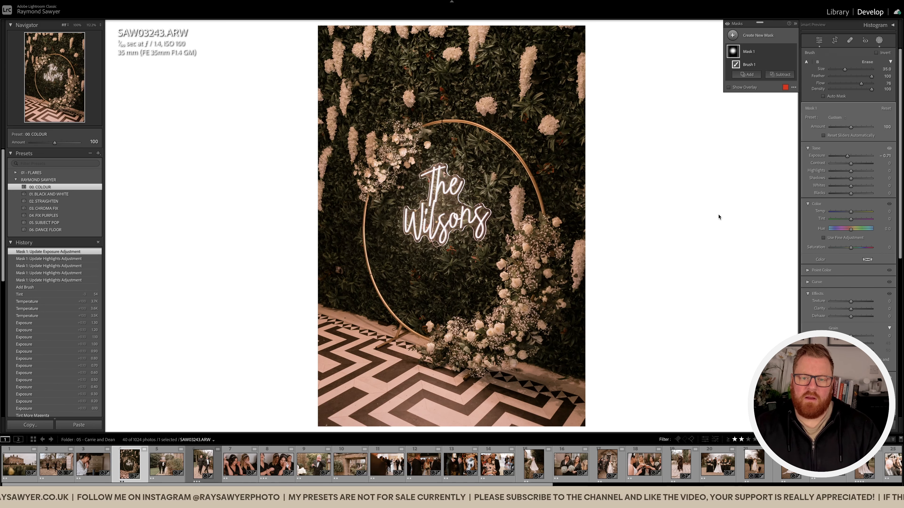
Crop the neon sign photo slightly tighter and reposition the hoop within the frame.
{"action": "key", "text": "r"}
{"action": "left_click_drag", "start_coordinate": [321, 224], "coordinate": [327, 225]}
{"action": "left_click_drag", "start_coordinate": [430, 239], "coordinate": [432, 230]}
{"action": "key", "text": "r"}
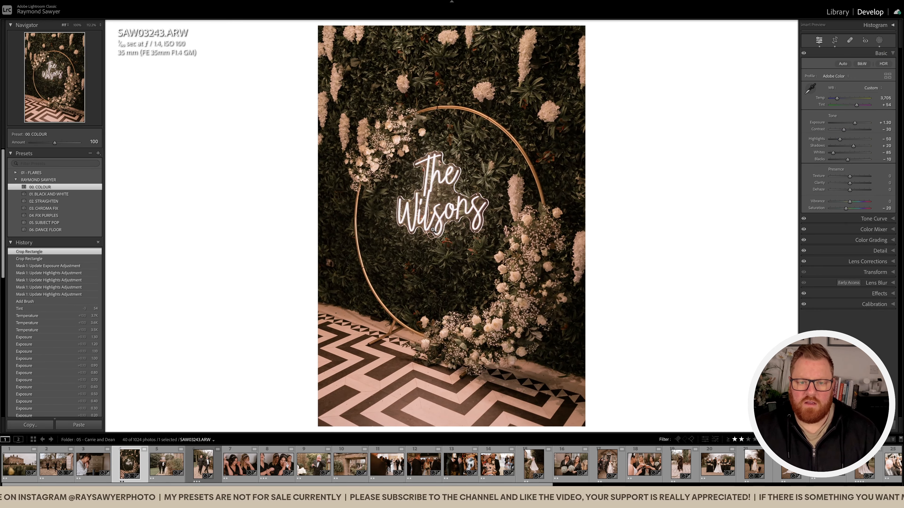
Open the following photo of the two men walking on the garden path and crop it tighter at the upper-left corner.
{"action": "key", "text": "Right"}
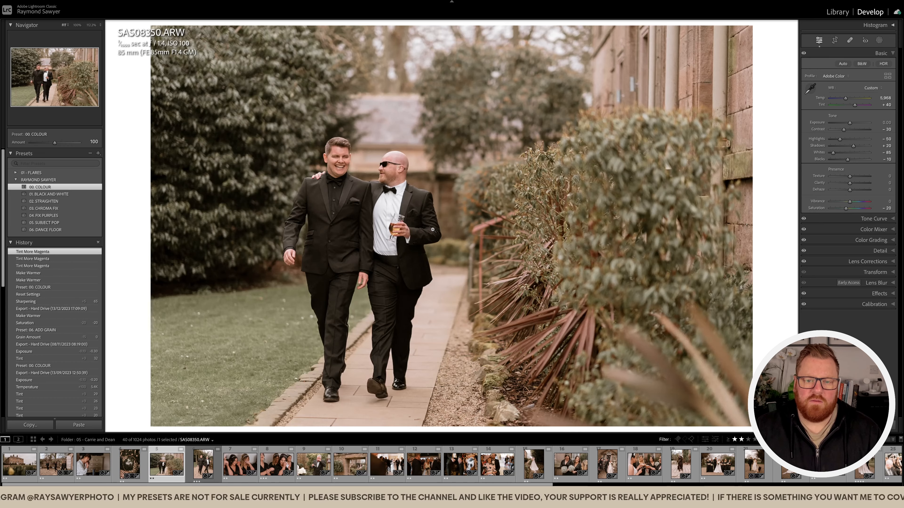
{"action": "key", "text": "r"}
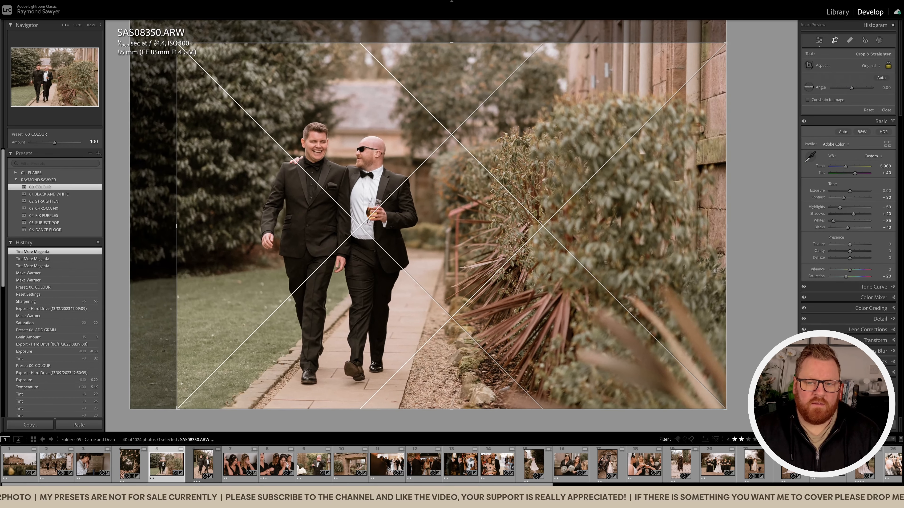
{"action": "key", "text": "r"}
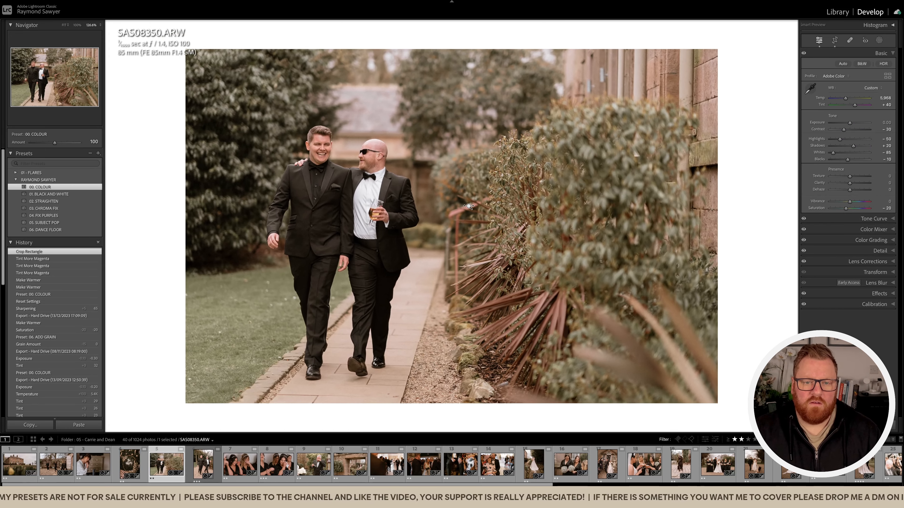
Lower the exposure of the garden path photo to -0.50 and warm its temperature to 6,268.
{"action": "key", "text": "minus"}
{"action": "key", "text": "minus"}
{"action": "key", "text": "minus"}
{"action": "key", "text": "minus"}
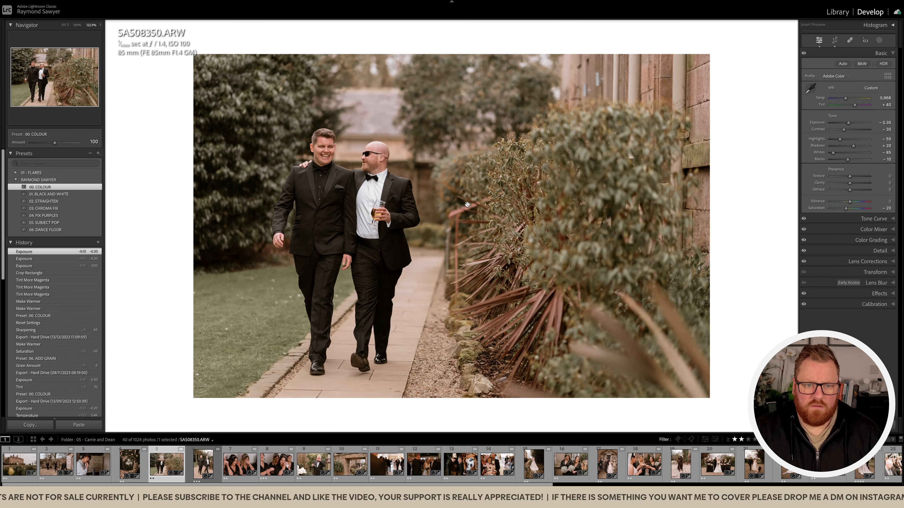
{"action": "key", "text": "equal"}
{"action": "key", "text": "equal"}
{"action": "key", "text": "equal"}
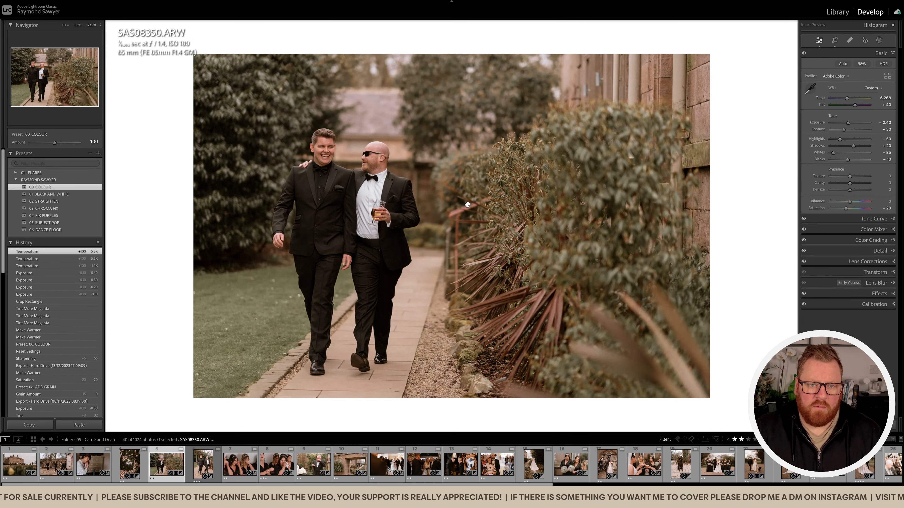
{"action": "key", "text": "period"}
{"action": "key", "text": "period"}
{"action": "key", "text": "minus"}
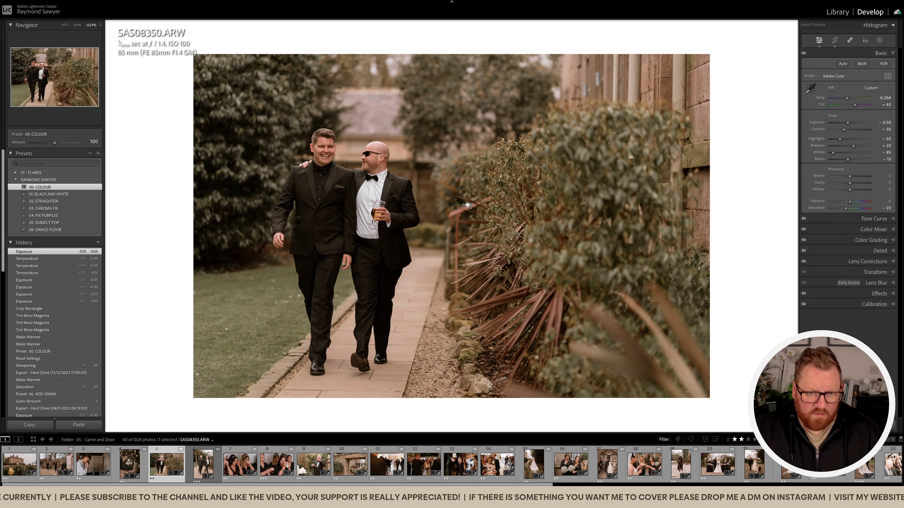
Mask the two men as the subject and apply the Subject Pop preset to the mask.
{"action": "key", "text": "shift+s"}
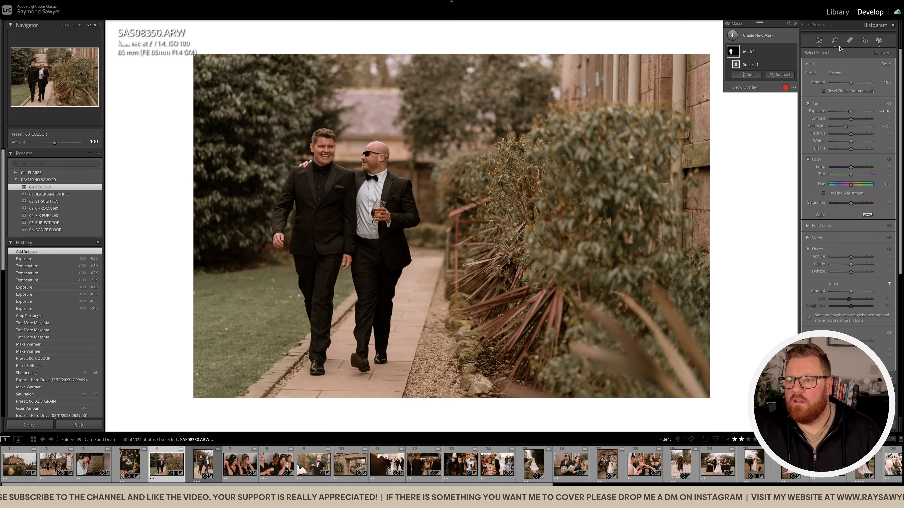
{"action": "left_click", "coordinate": [837, 74]}
{"action": "left_click", "coordinate": [842, 230]}
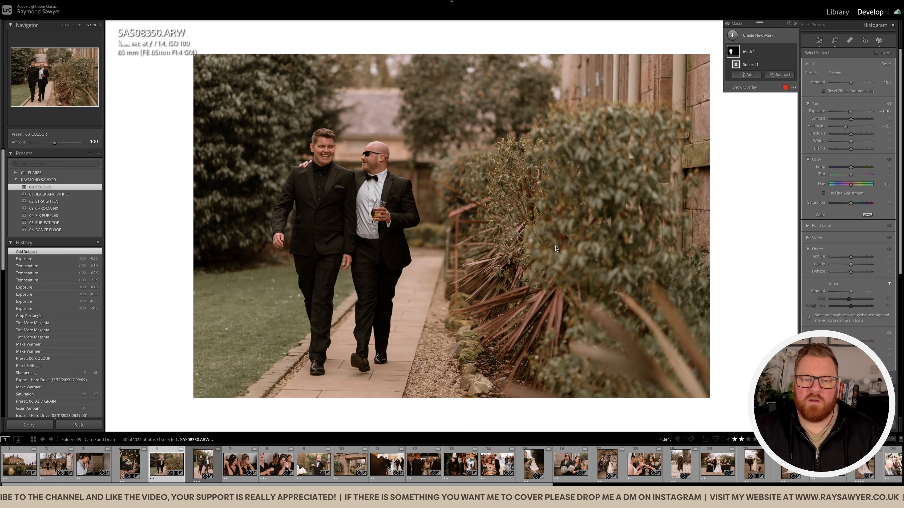
{"action": "key", "text": "shift+w"}
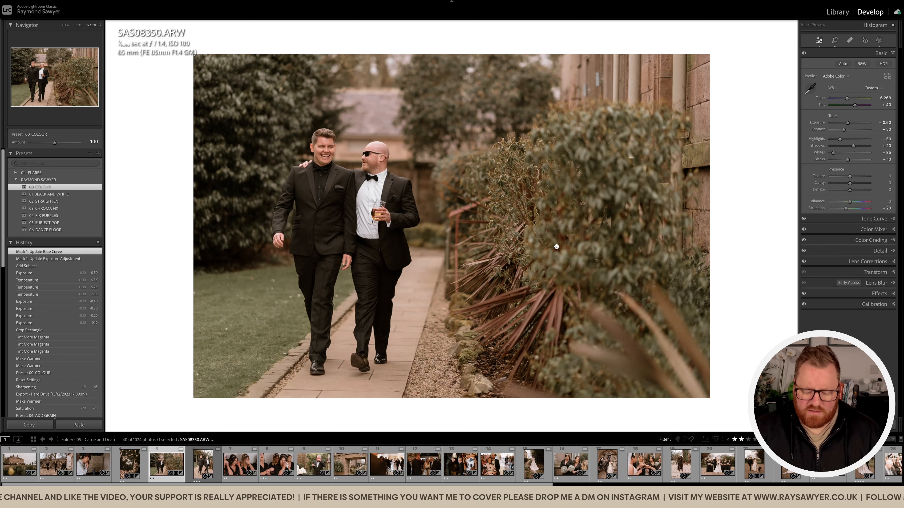
Set the garden path photo's exposure to -0.70 and tint to +46, and compare it with the unedited version.
{"action": "key", "text": "minus"}
{"action": "key", "text": "minus"}
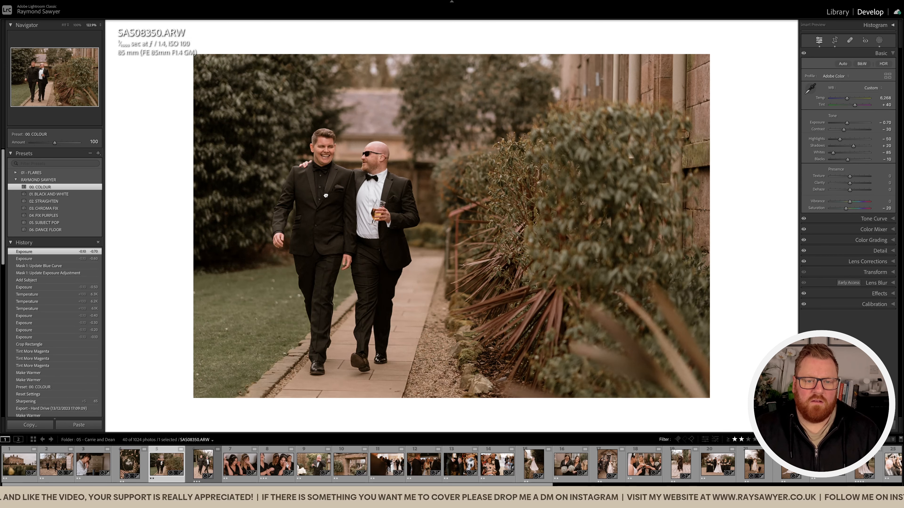
{"action": "left_click", "coordinate": [325, 196]}
{"action": "key", "text": "equal"}
{"action": "key", "text": "equal"}
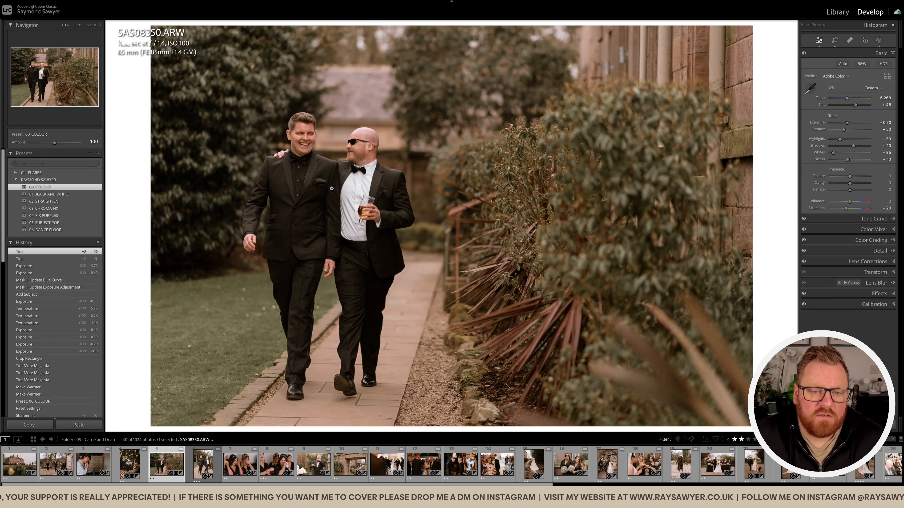
{"action": "key", "text": "backslash"}
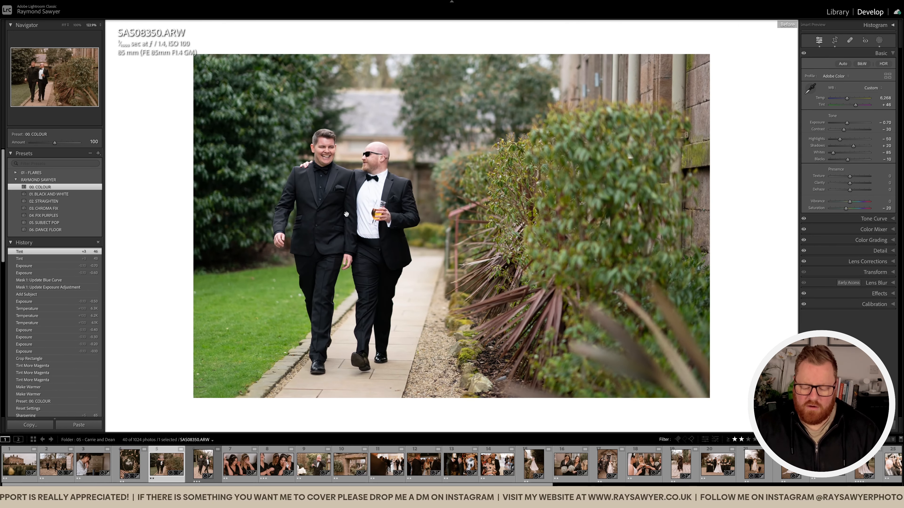
{"action": "key", "text": "backslash"}
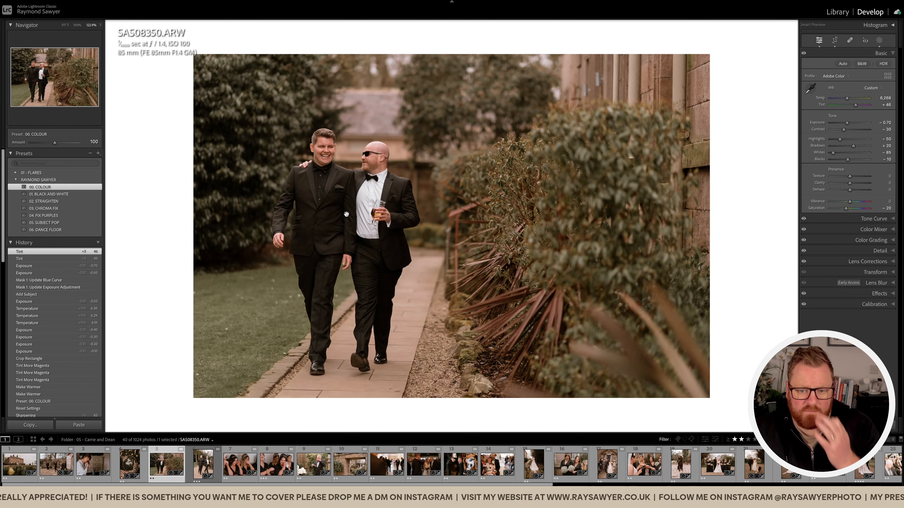
Open the following portrait photo of the two laughing men and apply the 01. BLACK AND WHITE preset.
{"action": "key", "text": "Right"}
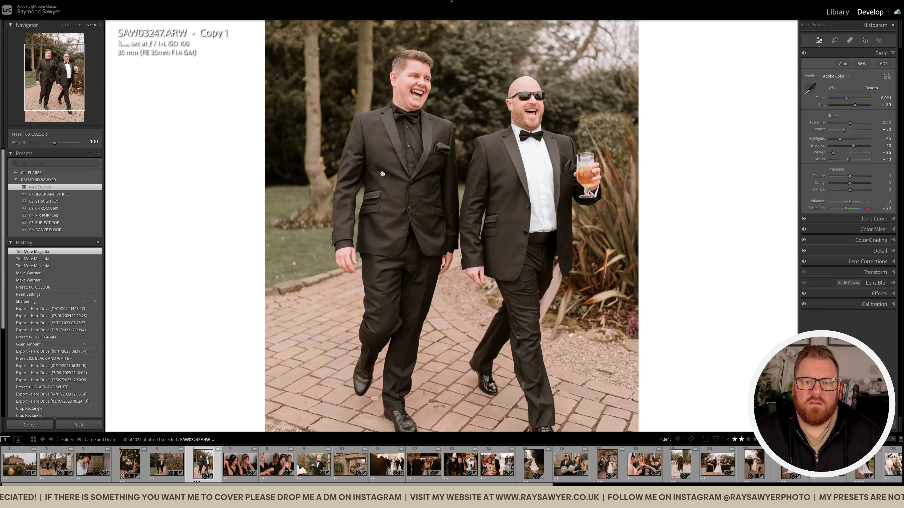
{"action": "left_click", "coordinate": [383, 174]}
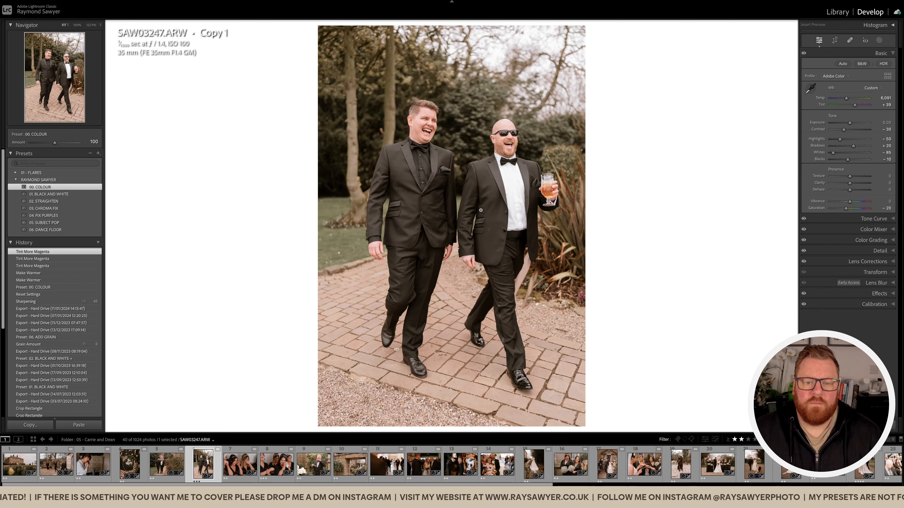
{"action": "left_click", "coordinate": [90, 196]}
Straighten the black-and-white photo to an angle of about -0.48 and crop it tighter around the two men.
{"action": "key", "text": "r"}
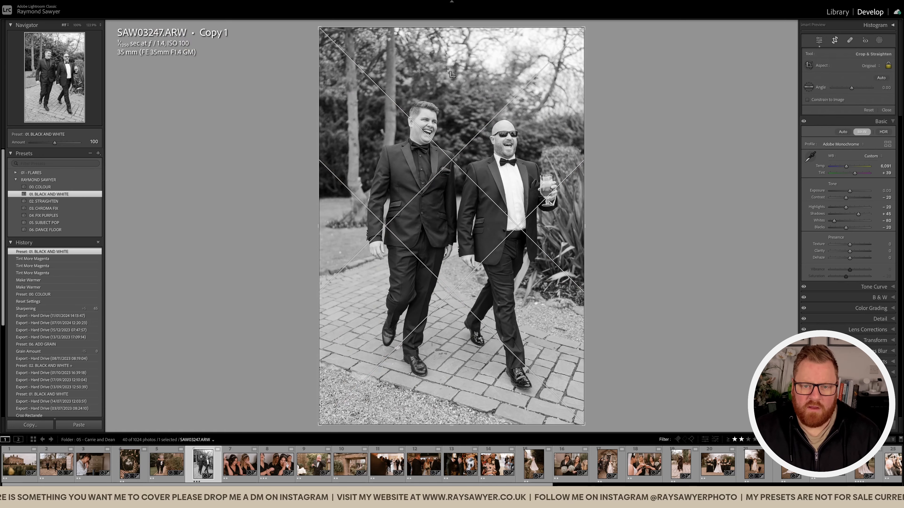
{"action": "left_click_drag", "start_coordinate": [609, 116], "coordinate": [609, 114]}
{"action": "left_click_drag", "start_coordinate": [325, 32], "coordinate": [336, 47]}
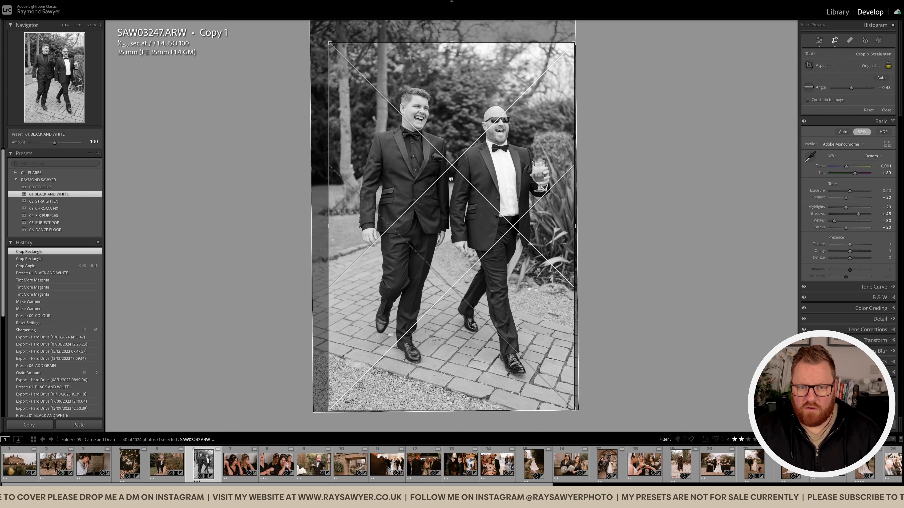
{"action": "key", "text": "r"}
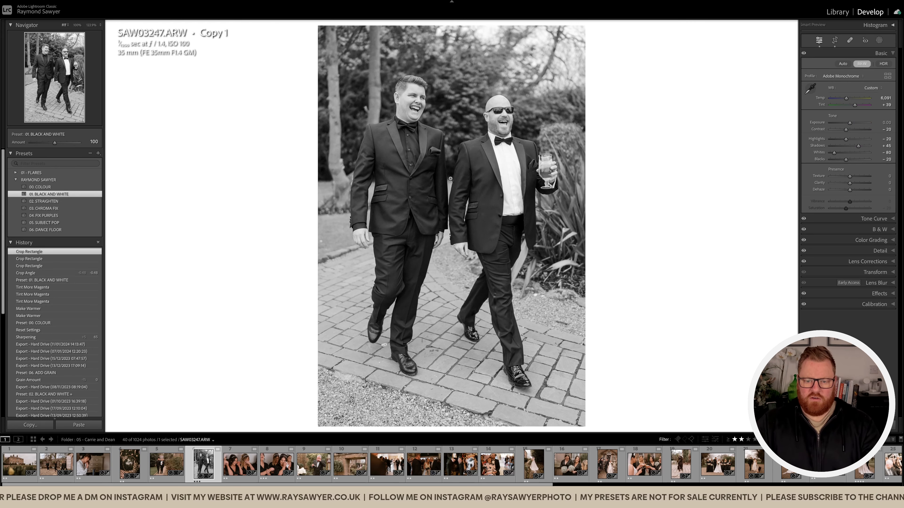
{"action": "key", "text": "r"}
{"action": "left_click_drag", "start_coordinate": [448, 179], "coordinate": [449, 179]}
{"action": "key", "text": "r"}
Lower the exposure of the black-and-white photo to -1.00 and check the result zoomed in and out.
{"action": "key", "text": "minus"}
{"action": "key", "text": "minus"}
{"action": "key", "text": "minus"}
{"action": "key", "text": "minus"}
{"action": "key", "text": "minus"}
{"action": "key", "text": "minus"}
{"action": "key", "text": "minus"}
{"action": "key", "text": "minus"}
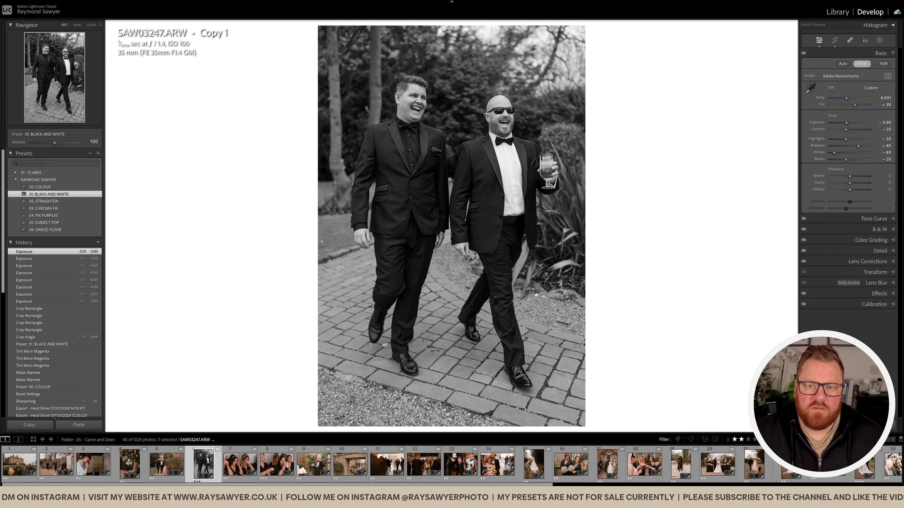
{"action": "key", "text": "minus"}
{"action": "left_click", "coordinate": [456, 159]}
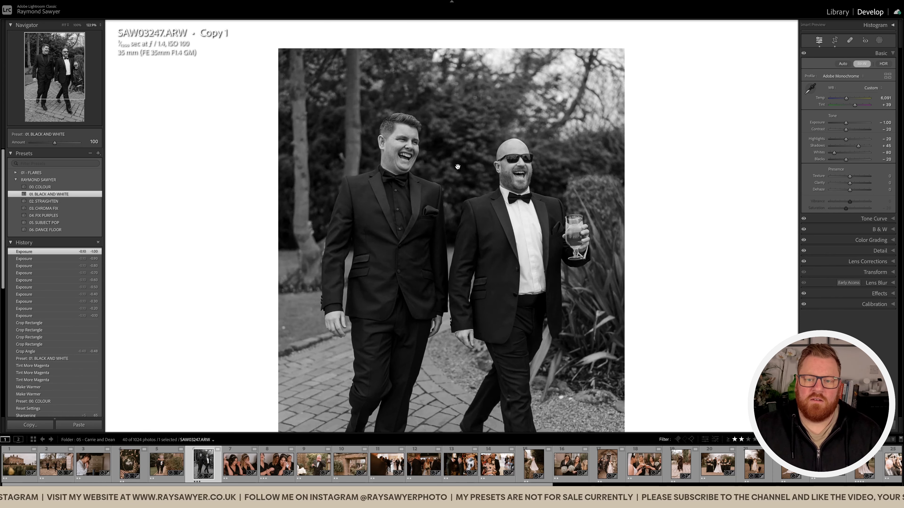
{"action": "left_click", "coordinate": [457, 170]}
{"action": "left_click_drag", "start_coordinate": [486, 241], "coordinate": [480, 241]}
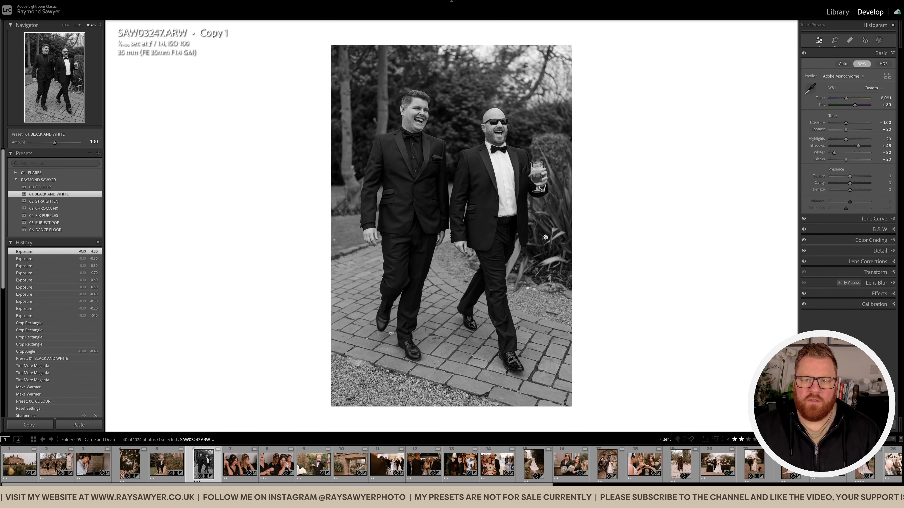
Open the following photo of the two women in black dresses and compare it with the unedited version.
{"action": "key", "text": "Right"}
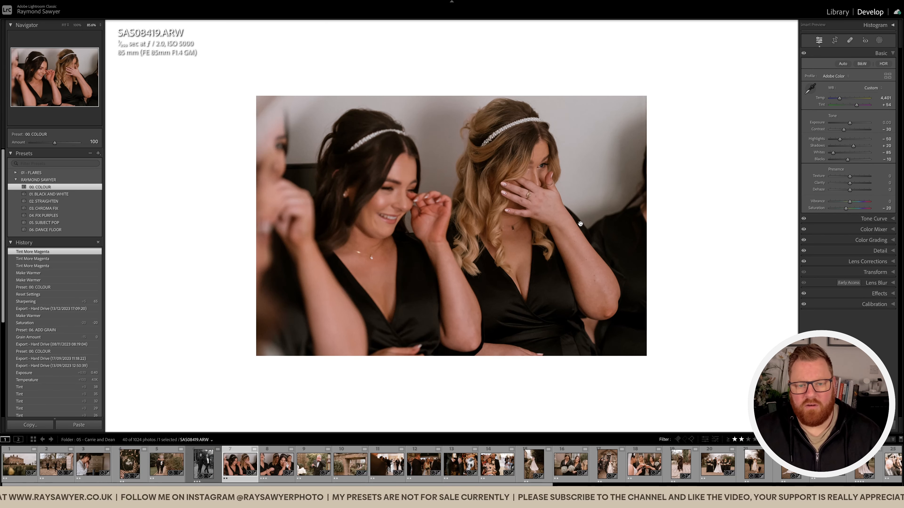
{"action": "key", "text": "backslash"}
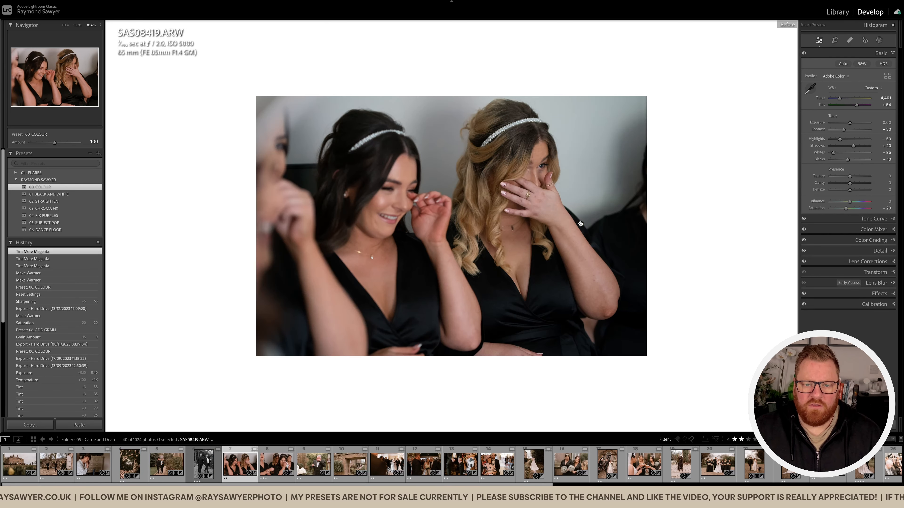
{"action": "key", "text": "backslash"}
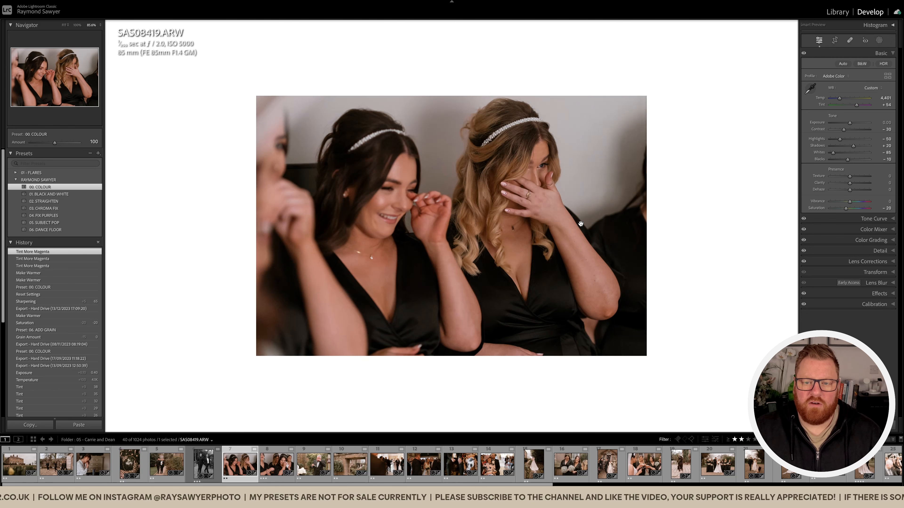
{"action": "key", "text": "backslash"}
{"action": "key", "text": "backslash"}
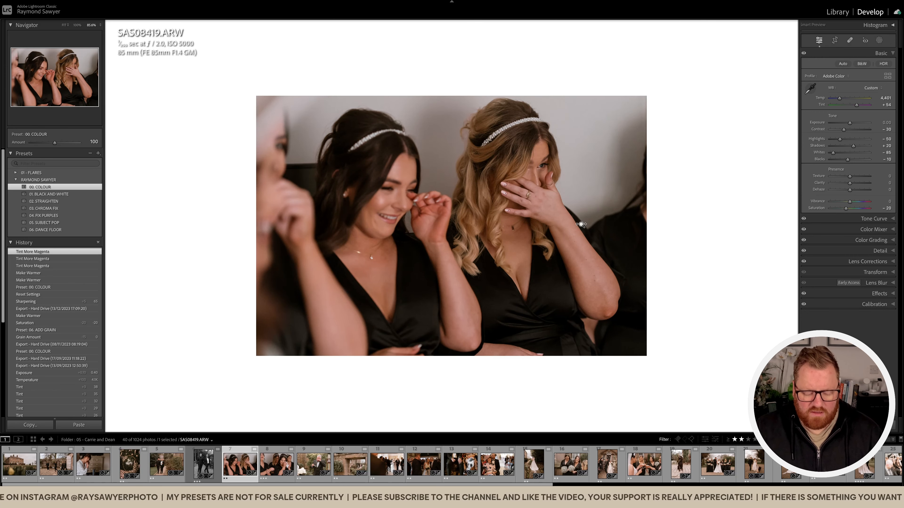
Add a Subject Pop subject mask to the two women and subtract a linear gradient over the left half of the photo.
{"action": "key", "text": "shift+w"}
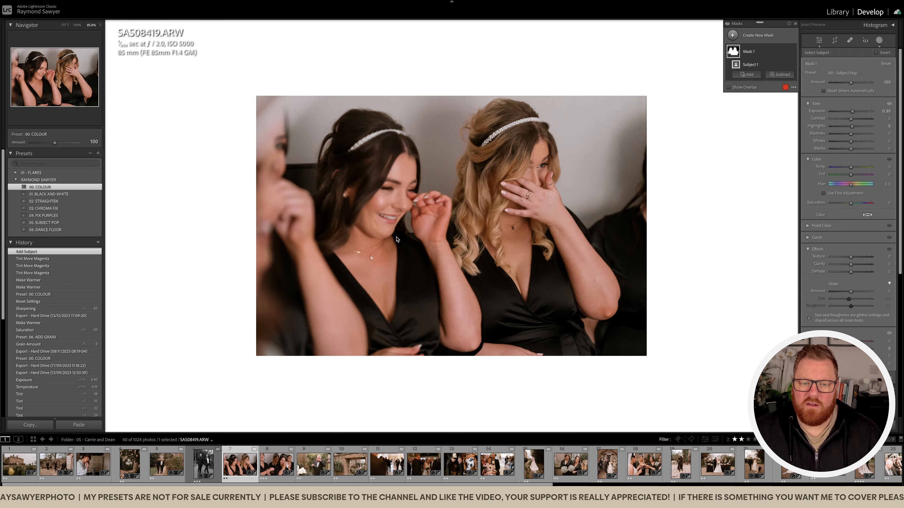
{"action": "left_click", "coordinate": [780, 74]}
{"action": "left_click", "coordinate": [772, 154]}
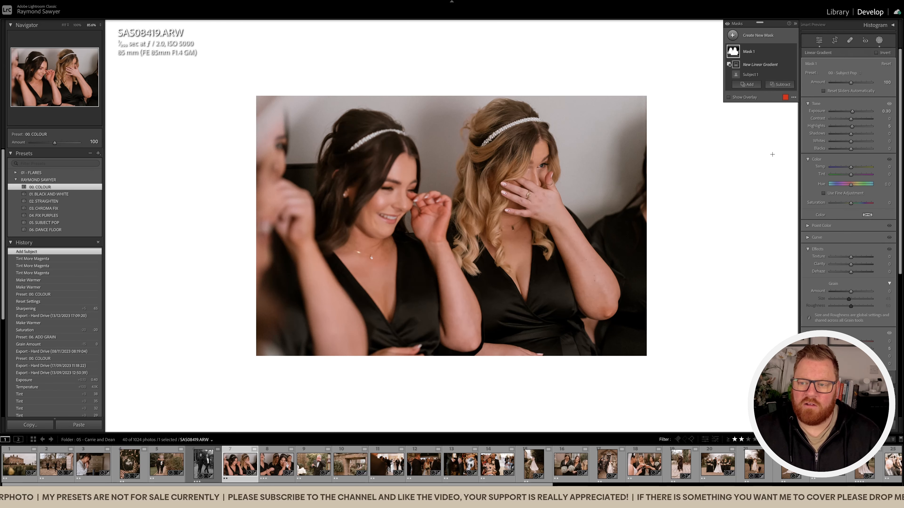
{"action": "left_click_drag", "start_coordinate": [427, 184], "coordinate": [458, 174]}
{"action": "key", "text": "h"}
{"action": "key", "text": "shift+w"}
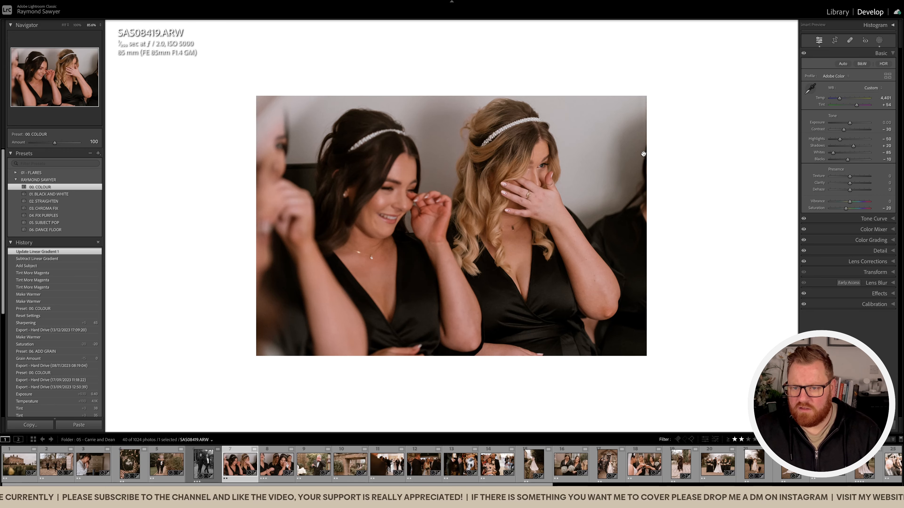
Crop the photo of the two women slightly tighter and warm its temperature to 4,501.
{"action": "key", "text": "r"}
{"action": "left_click_drag", "start_coordinate": [749, 210], "coordinate": [712, 212]}
{"action": "key", "text": "r"}
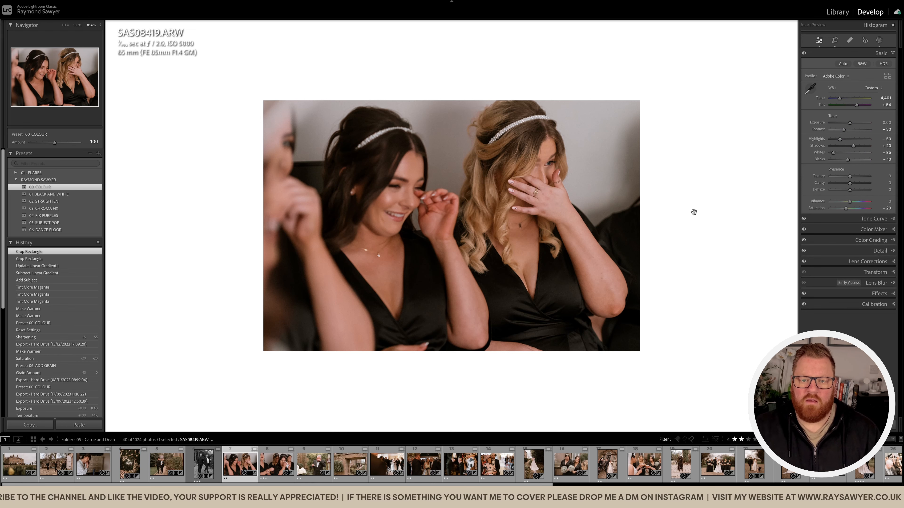
{"action": "key", "text": "equal"}
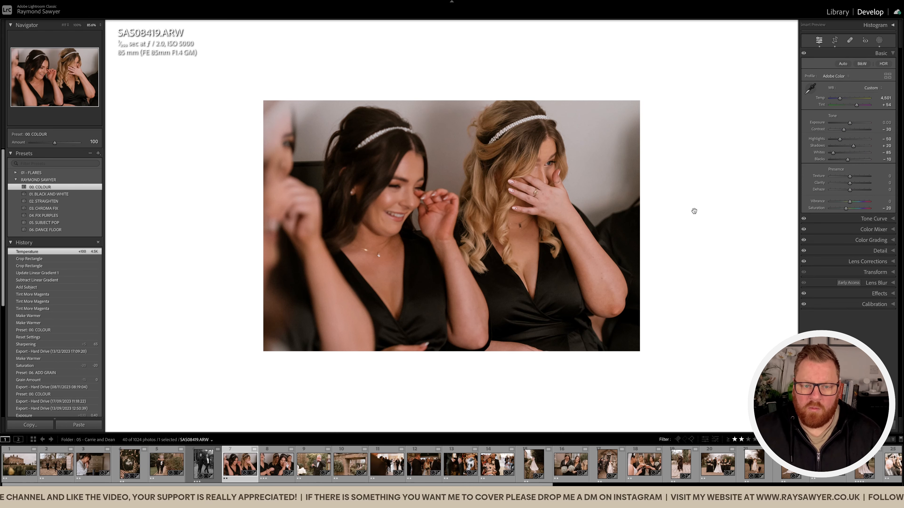
Open the following photo of the woman wiping her eye and crop it slightly tighter, repositioning the frame around her.
{"action": "key", "text": "Right"}
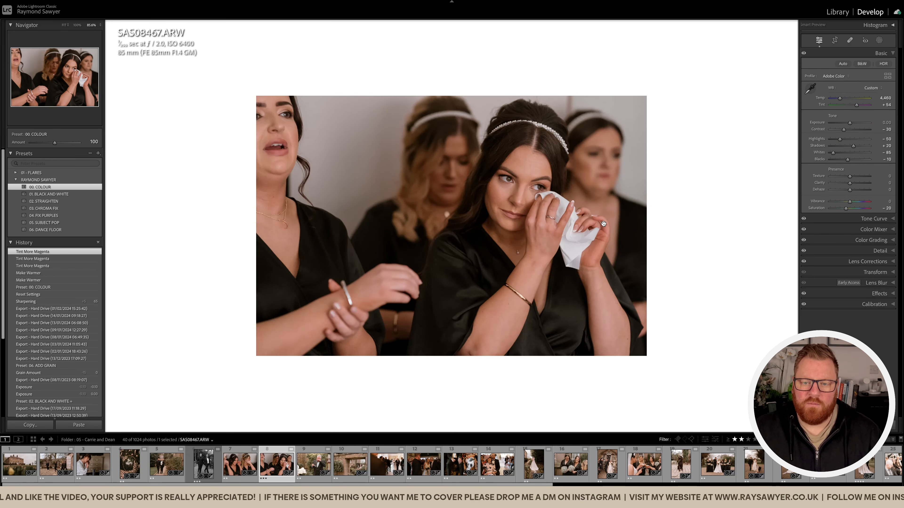
{"action": "key", "text": "r"}
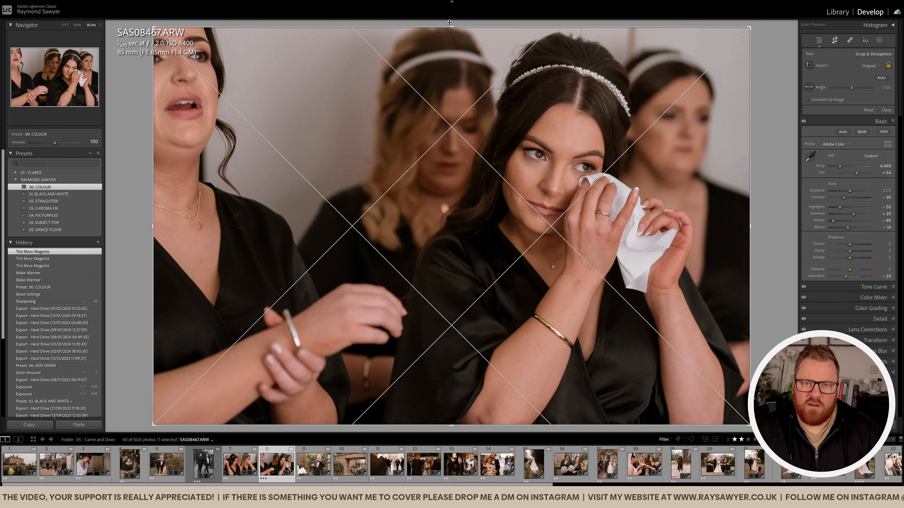
{"action": "left_click_drag", "start_coordinate": [453, 27], "coordinate": [453, 39]}
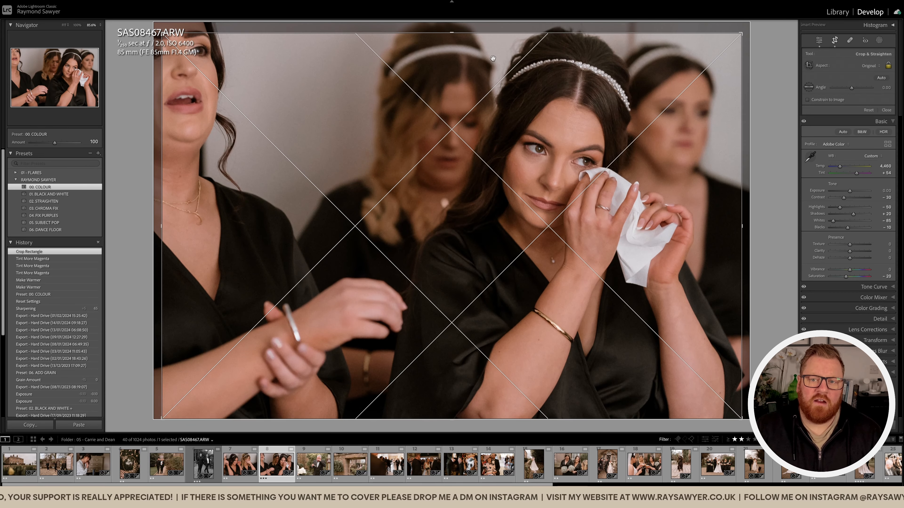
{"action": "left_click_drag", "start_coordinate": [493, 65], "coordinate": [495, 66]}
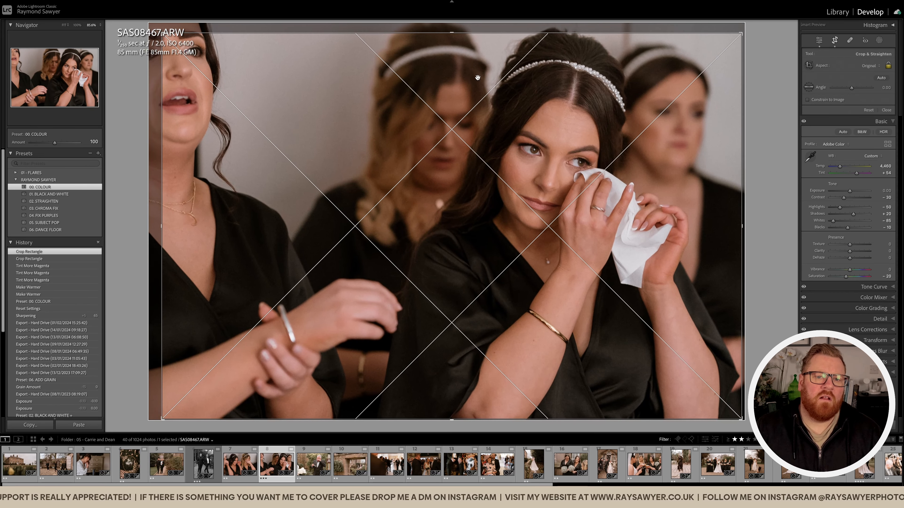
{"action": "left_click_drag", "start_coordinate": [440, 78], "coordinate": [441, 77]}
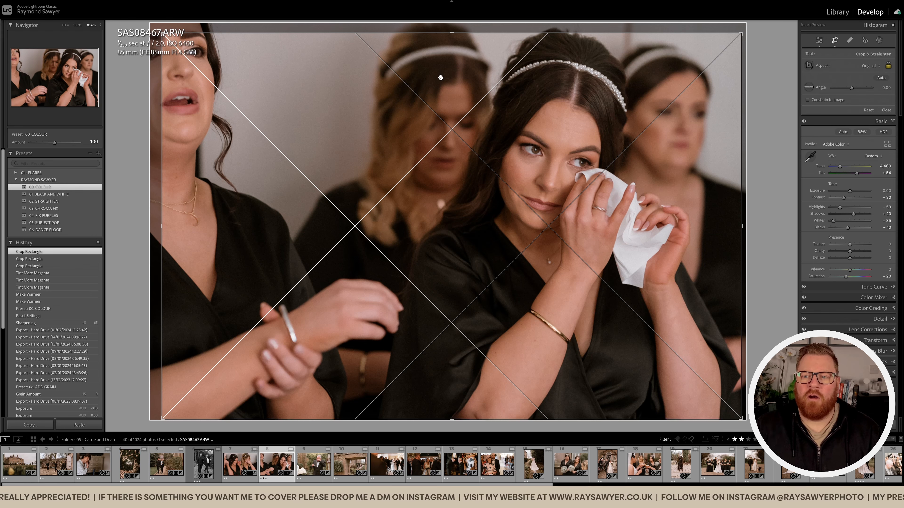
{"action": "key", "text": "Return"}
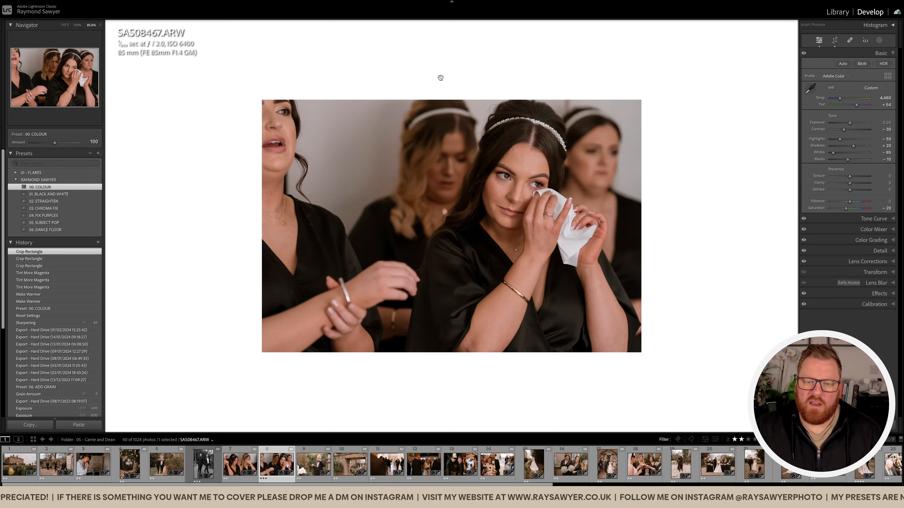
Lower the exposure of the tissue photo to -0.20 and compare it zoomed in with the unedited version.
{"action": "key", "text": "minus"}
{"action": "key", "text": "minus"}
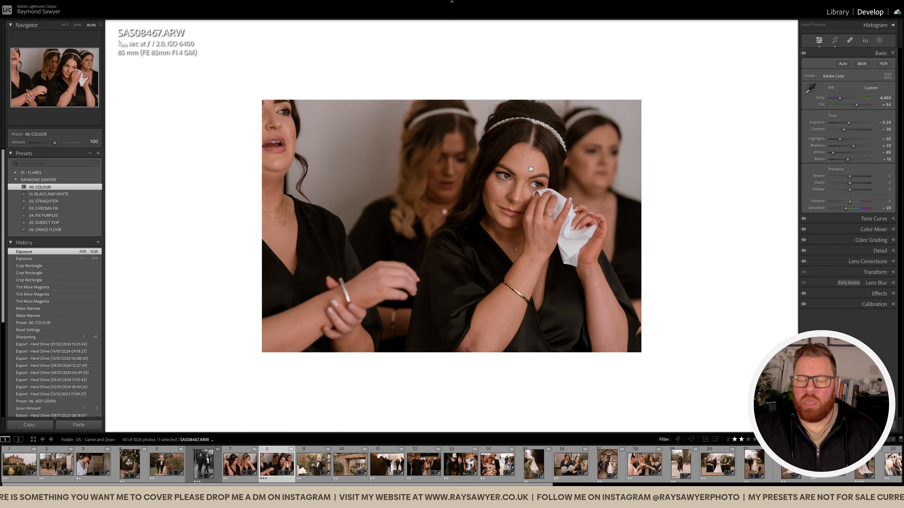
{"action": "left_click", "coordinate": [521, 177]}
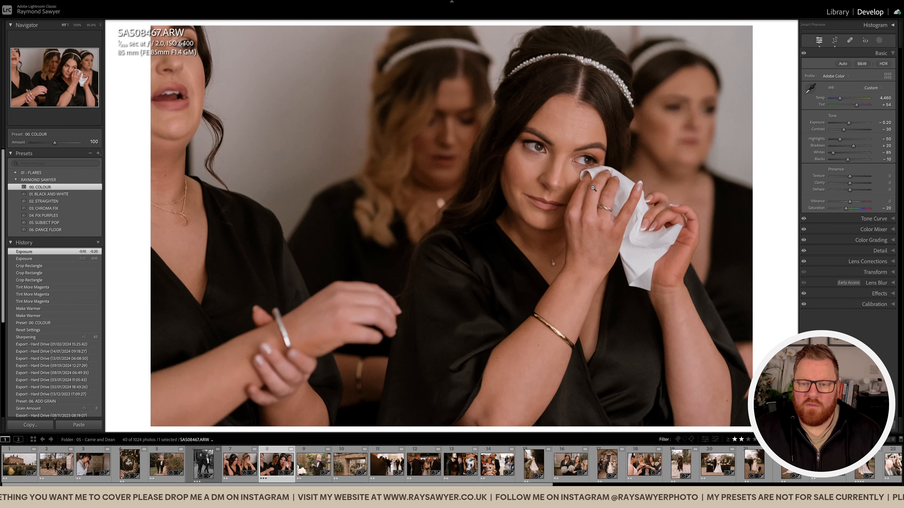
{"action": "key", "text": "backslash"}
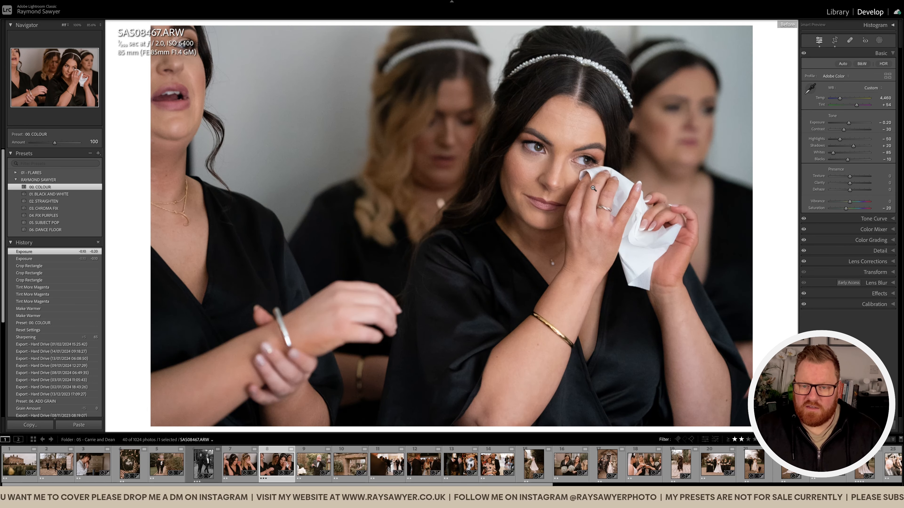
{"action": "key", "text": "backslash"}
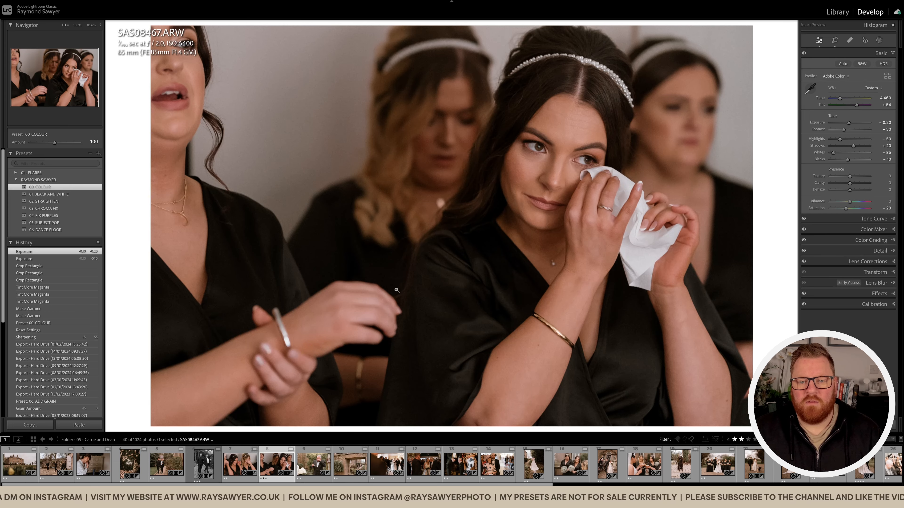
{"action": "left_click", "coordinate": [447, 250]}
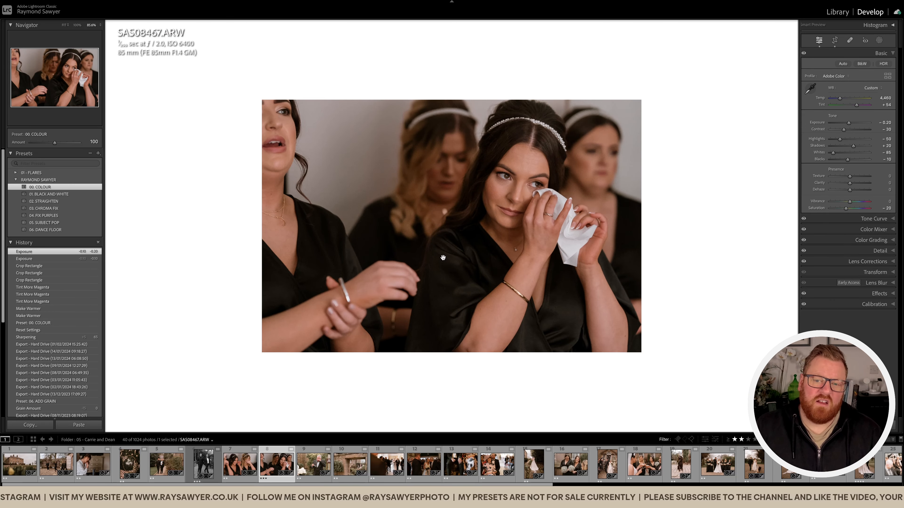
Open the following photo of the man wiping his eyes and crop in from the right to cut off most of the sign.
{"action": "key", "text": "Right"}
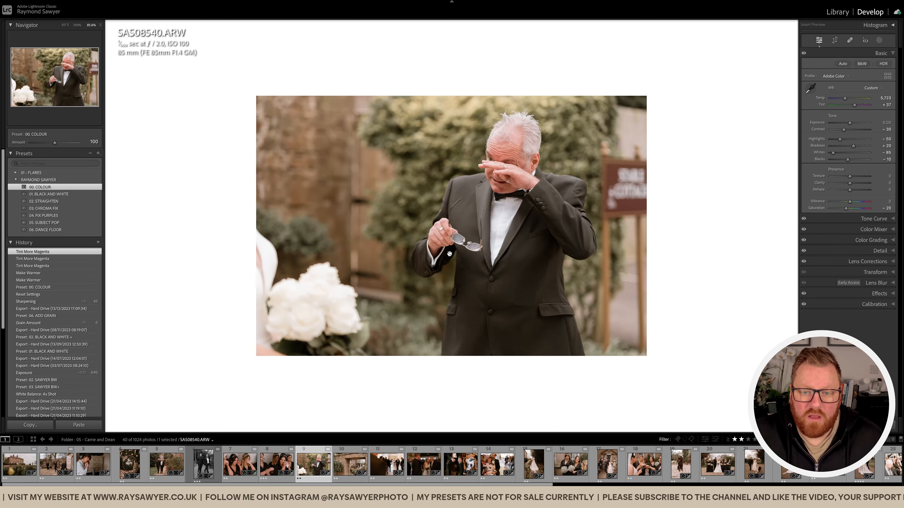
{"action": "key", "text": "r"}
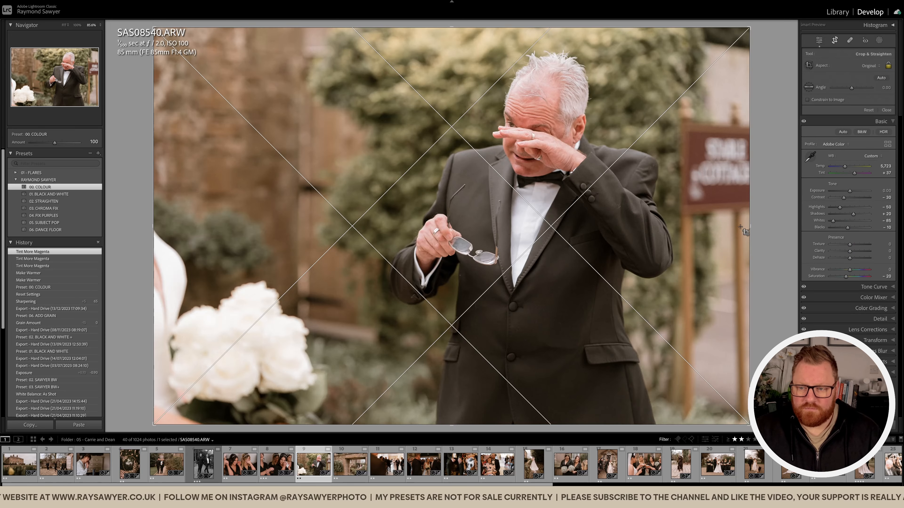
{"action": "left_click_drag", "start_coordinate": [747, 227], "coordinate": [696, 227]}
{"action": "key", "text": "r"}
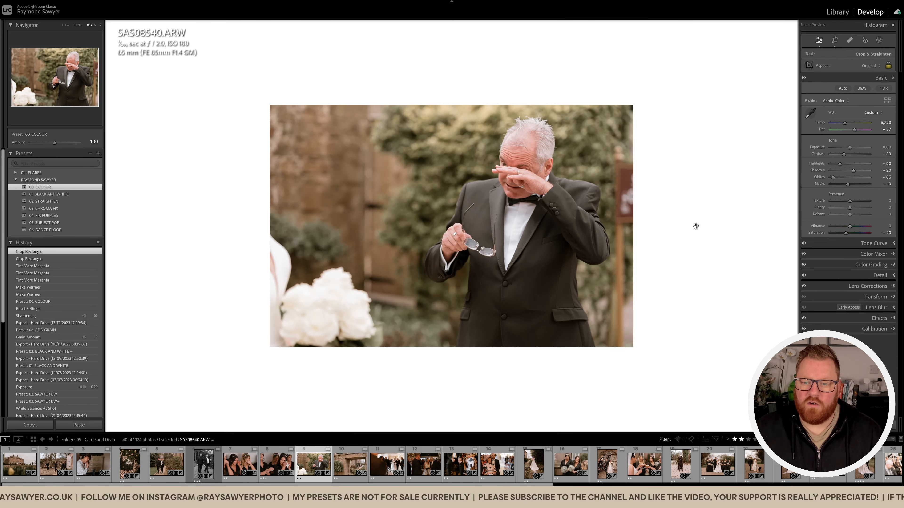
Lower the exposure of the photo of the man in the dinner suit to -0.60.
{"action": "key", "text": "minus"}
{"action": "key", "text": "minus"}
Try small exposure changes on the man's photo and settle on -0.80.
{"action": "key", "text": "minus"}
{"action": "key", "text": "minus"}
{"action": "key", "text": "minus"}
{"action": "key", "text": "minus"}
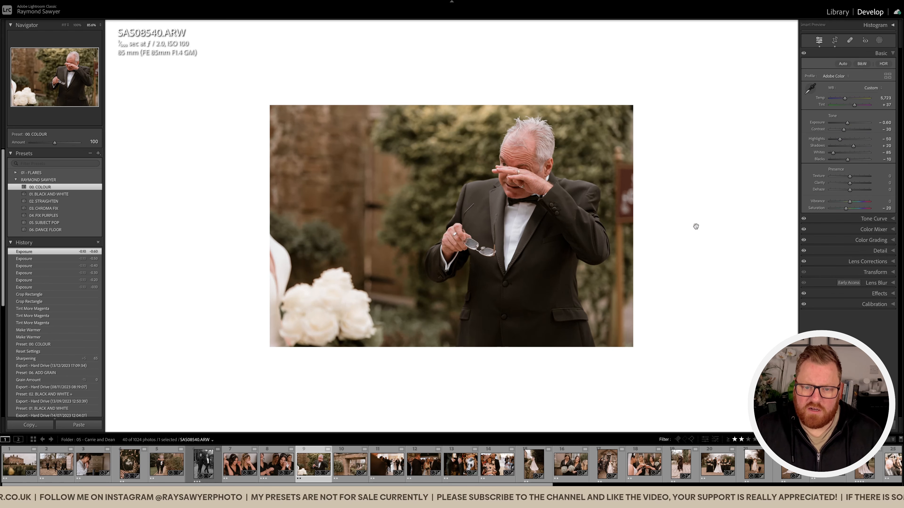
Set the tint of the man's photo to +55 and its temperature to 6,023.
{"action": "key", "text": "comma"}
{"action": "key", "text": "equal"}
{"action": "key", "text": "equal"}
{"action": "key", "text": "equal"}
{"action": "key", "text": "equal"}
{"action": "key", "text": "equal"}
{"action": "key", "text": "equal"}
{"action": "key", "text": "comma"}
{"action": "key", "text": "equal"}
{"action": "key", "text": "equal"}
{"action": "key", "text": "equal"}
{"action": "key", "text": "period"}
{"action": "key", "text": "period"}
{"action": "key", "text": "minus"}
{"action": "key", "text": "minus"}
{"action": "key", "text": "equal"}
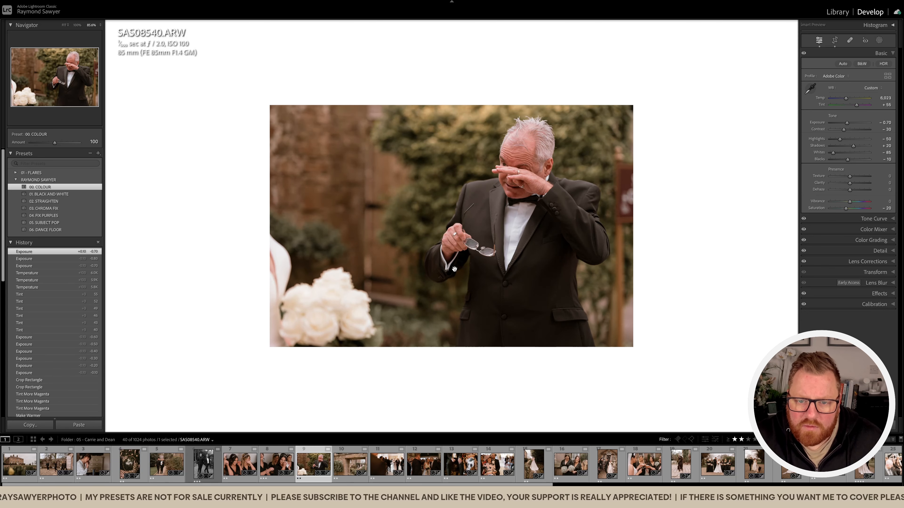
{"action": "key", "text": "minus"}
Compare the man's photo with its unedited version and inspect the edit zoomed in.
{"action": "key", "text": "backslash"}
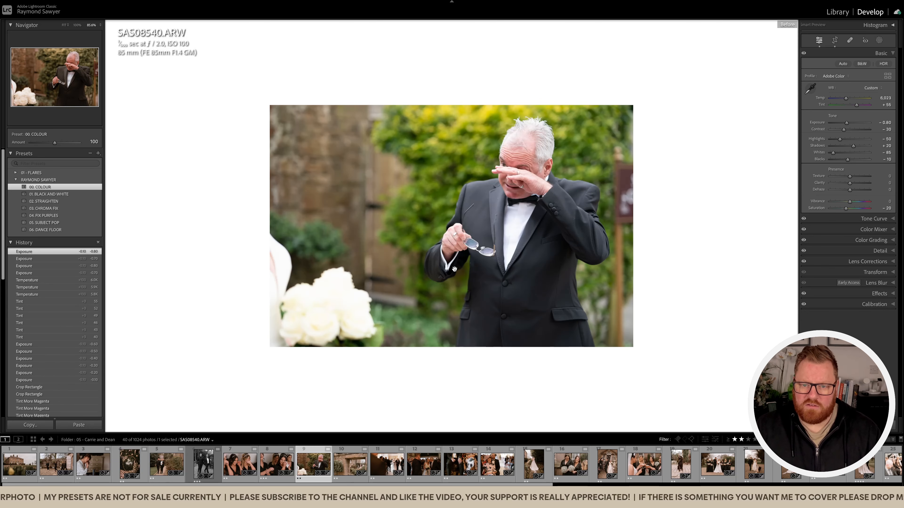
{"action": "key", "text": "backslash"}
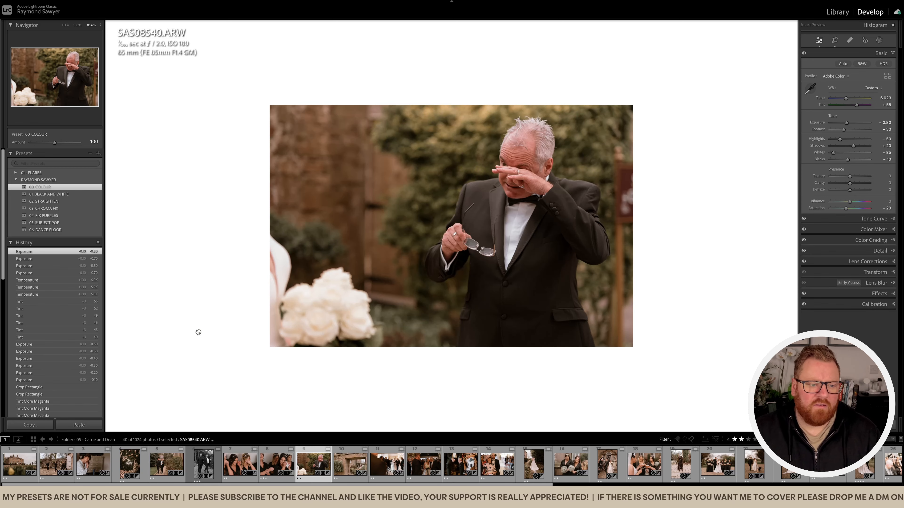
{"action": "scroll", "coordinate": [45, 378], "scroll_direction": "down", "scroll_amount": 5}
{"action": "left_click", "coordinate": [367, 242]}
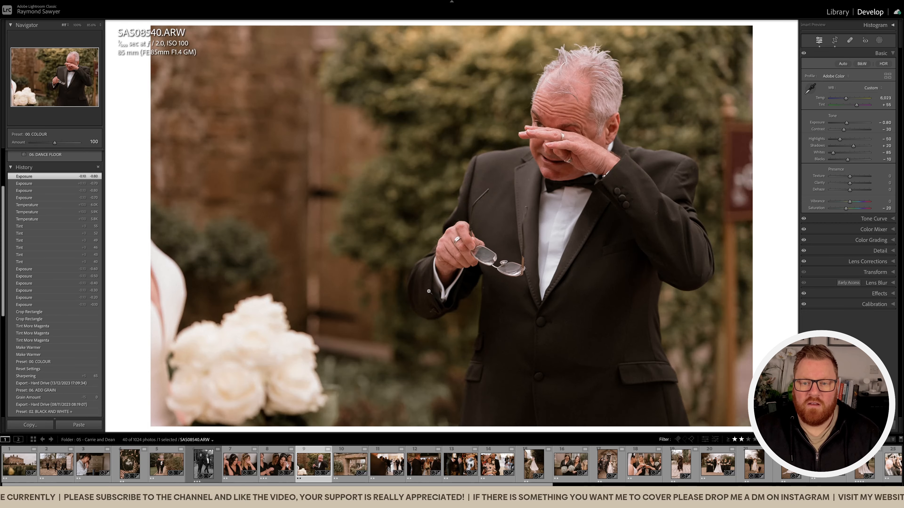
{"action": "left_click", "coordinate": [475, 272]}
Open the following photo of the stone archway and set its exposure to -0.20, tint to +43 and temperature to 6,241.
{"action": "key", "text": "Right"}
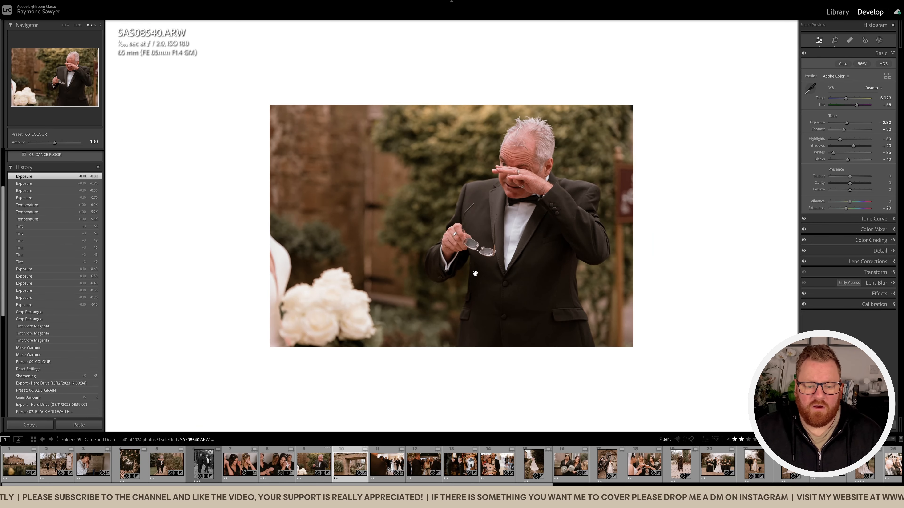
{"action": "key", "text": "minus"}
{"action": "key", "text": "minus"}
{"action": "key", "text": "equal"}
{"action": "key", "text": "comma"}
{"action": "key", "text": "equal"}
{"action": "key", "text": "equal"}
{"action": "key", "text": "equal"}
{"action": "key", "text": "equal"}
{"action": "key", "text": "equal"}
{"action": "key", "text": "equal"}
{"action": "key", "text": "equal"}
Paint a Subject Pop brush mask over the garden and path seen through the archway and raise the mask's exposure.
{"action": "key", "text": "k"}
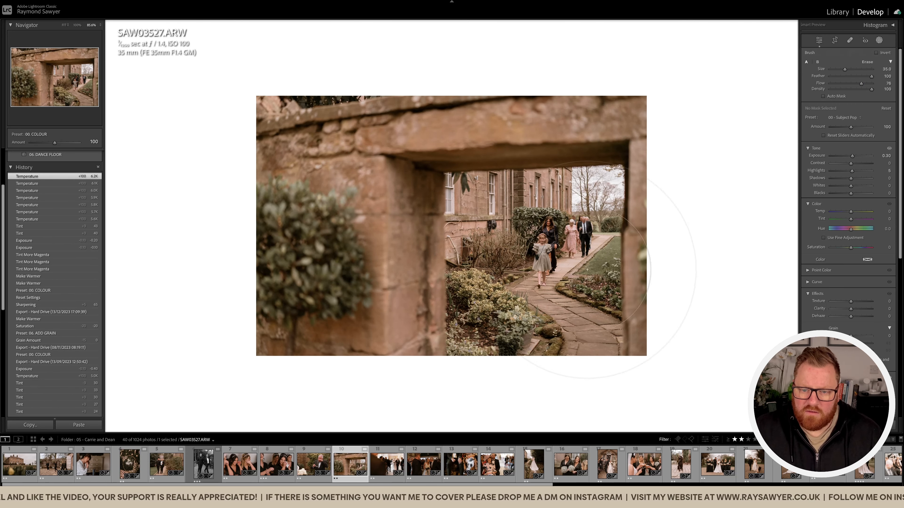
{"action": "mouse_move", "coordinate": [465, 290]}
{"action": "left_mouse_down"}
{"action": "mouse_move", "coordinate": [560, 302]}
{"action": "mouse_move", "coordinate": [589, 242]}
{"action": "mouse_move", "coordinate": [501, 302]}
{"action": "mouse_move", "coordinate": [540, 301]}
{"action": "left_mouse_up"}
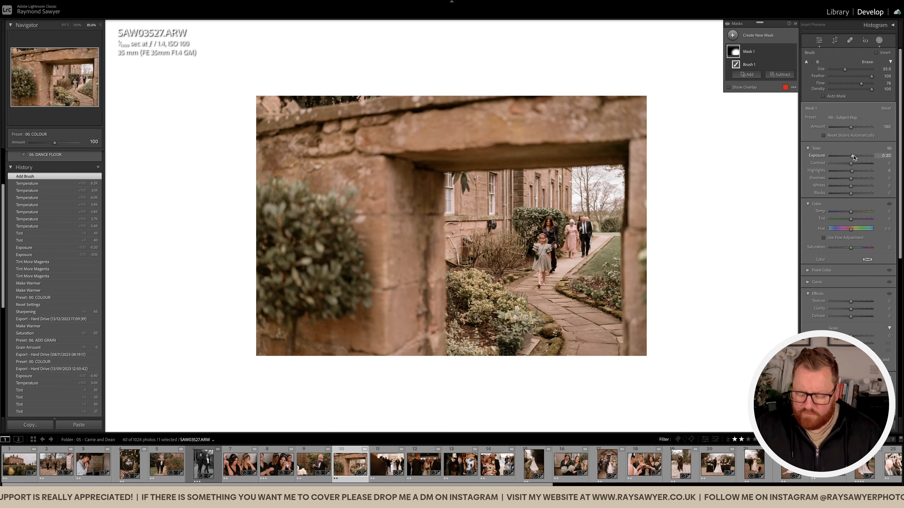
{"action": "key", "text": "Up"}
{"action": "key", "text": "k"}
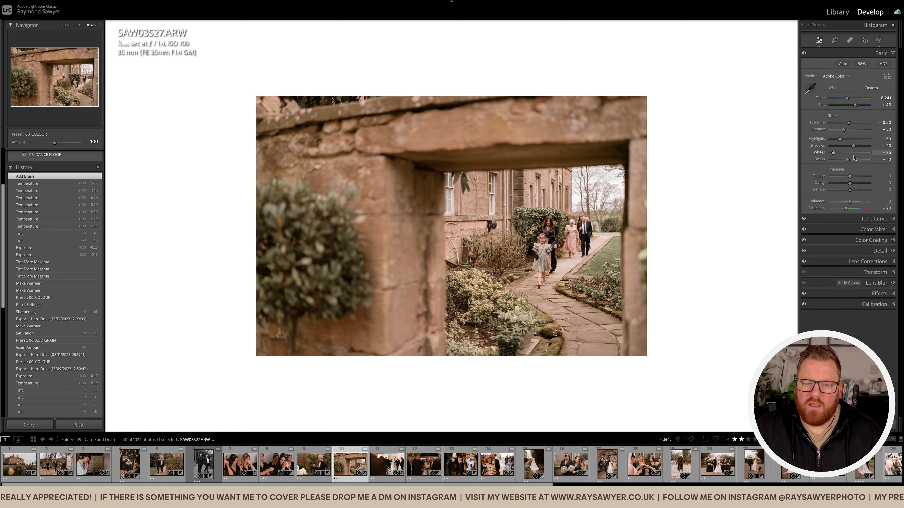
Lower the overall exposure of the archway photo to -0.50 and check the result zoomed in.
{"action": "key", "text": "minus"}
{"action": "key", "text": "minus"}
{"action": "key", "text": "minus"}
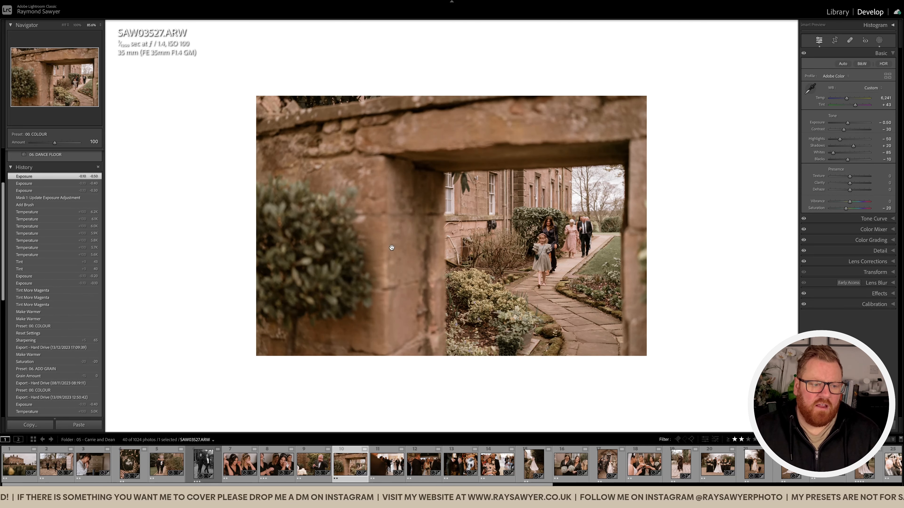
{"action": "left_click", "coordinate": [194, 319]}
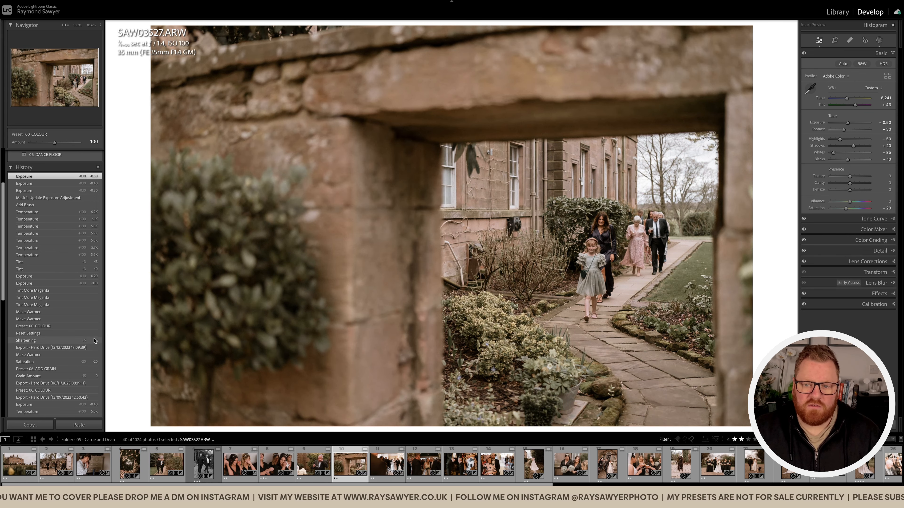
{"action": "left_click", "coordinate": [473, 285]}
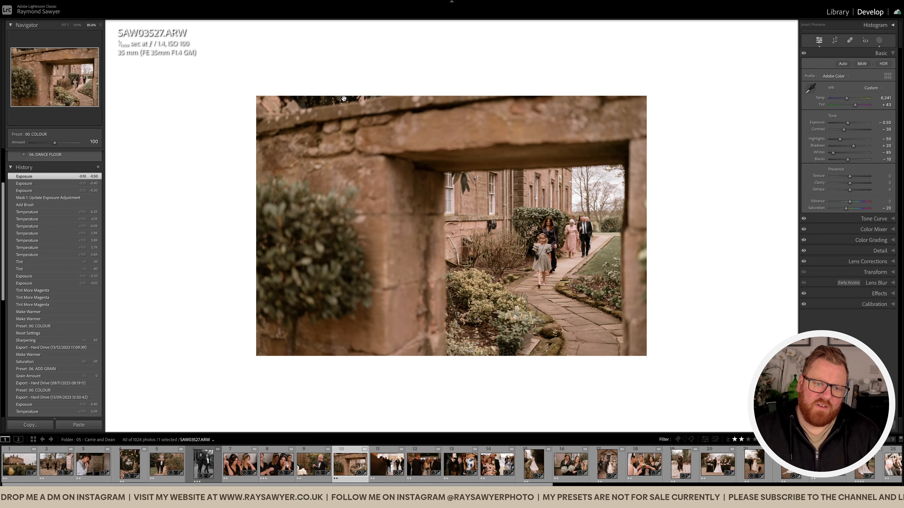
Crop the archway photo tighter and shift the frame towards the people on the path.
{"action": "key", "text": "r"}
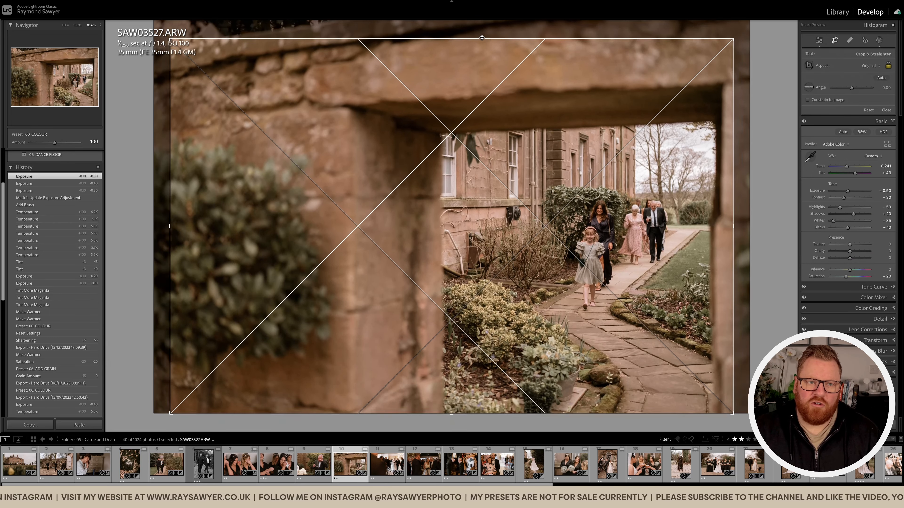
{"action": "left_click_drag", "start_coordinate": [482, 38], "coordinate": [481, 49]}
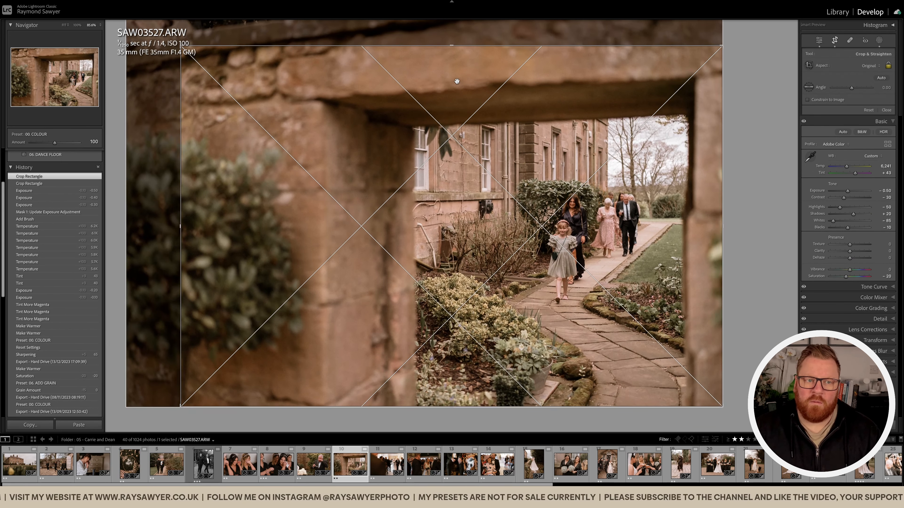
{"action": "key", "text": "r"}
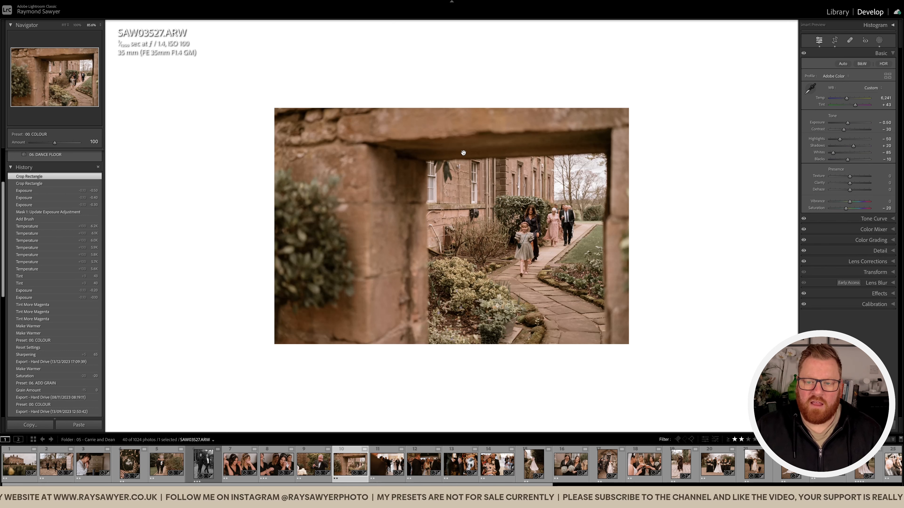
Open the following photo of the bride walking down the aisle, straighten it slightly, crop it tighter and reposition the frame.
{"action": "key", "text": "Right"}
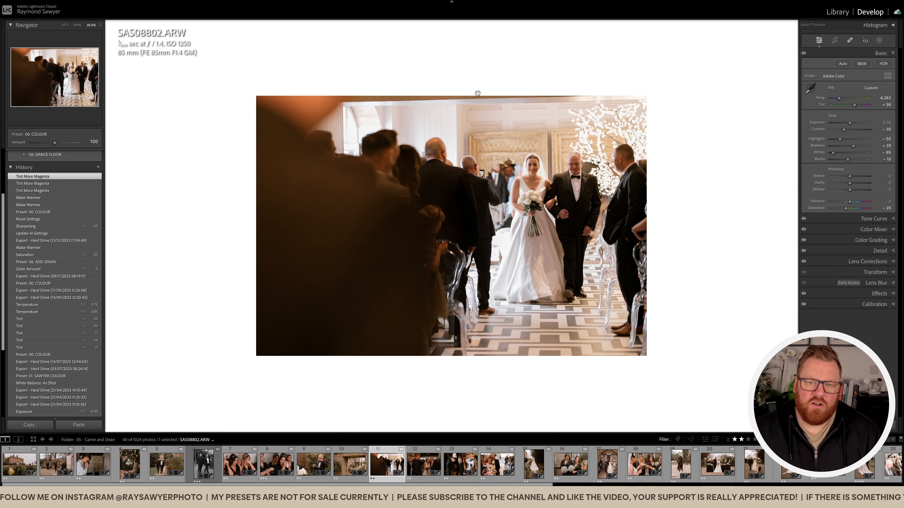
{"action": "key", "text": "r"}
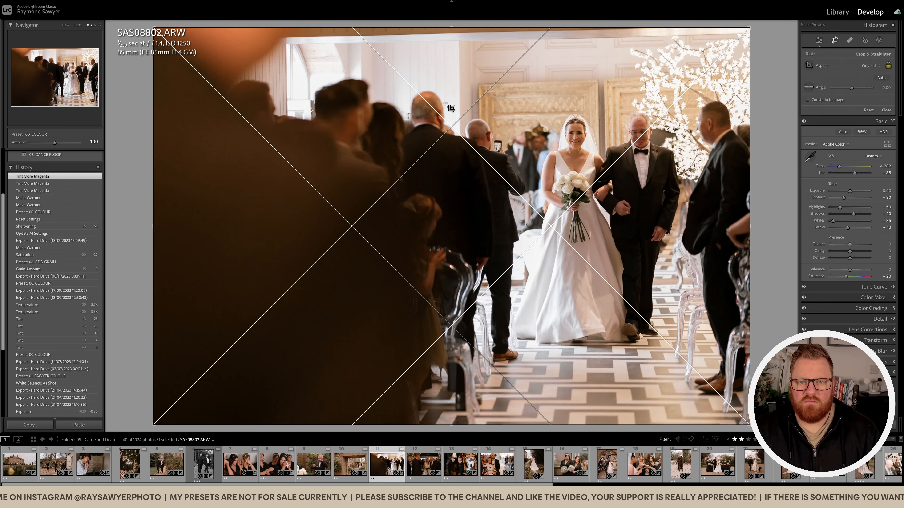
{"action": "left_click_drag", "start_coordinate": [452, 27], "coordinate": [452, 37]}
{"action": "left_click_drag", "start_coordinate": [754, 149], "coordinate": [754, 170]}
{"action": "left_click_drag", "start_coordinate": [541, 209], "coordinate": [474, 196]}
{"action": "key", "text": "r"}
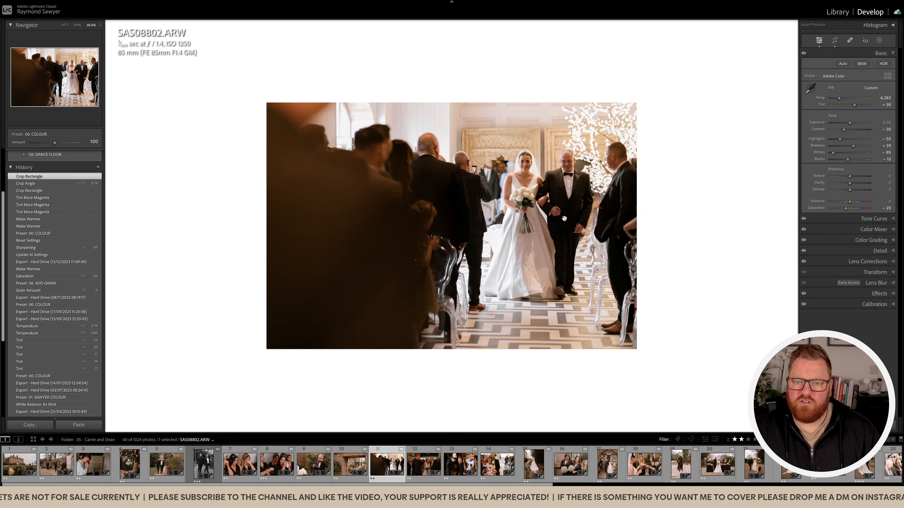
Set the aisle photo's exposure to -0.20 and add a Subject Pop subject mask, subtracting linear gradients over the guests on both sides of the couple.
{"action": "key", "text": "minus"}
{"action": "key", "text": "minus"}
{"action": "key", "text": "shift+w"}
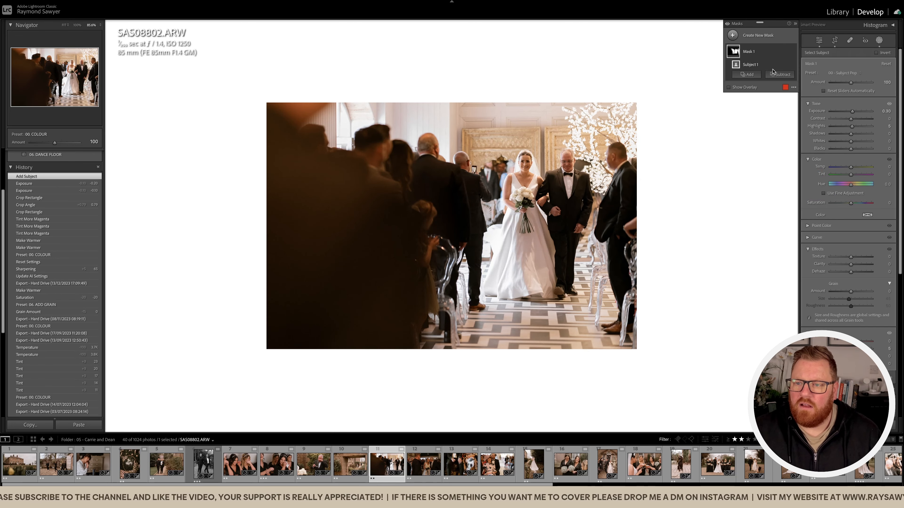
{"action": "left_click", "coordinate": [780, 74]}
{"action": "left_click", "coordinate": [781, 153]}
{"action": "left_click_drag", "start_coordinate": [474, 173], "coordinate": [495, 171]}
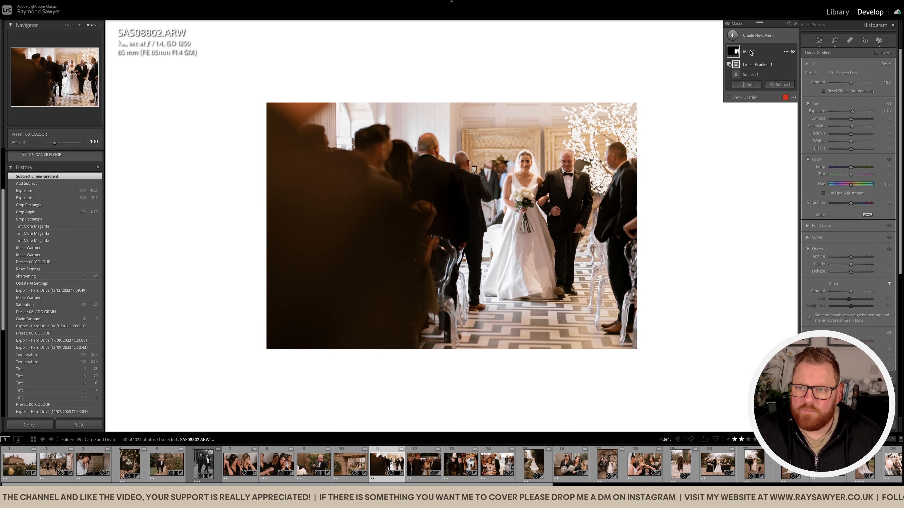
{"action": "left_click", "coordinate": [781, 84]}
{"action": "left_click", "coordinate": [782, 161]}
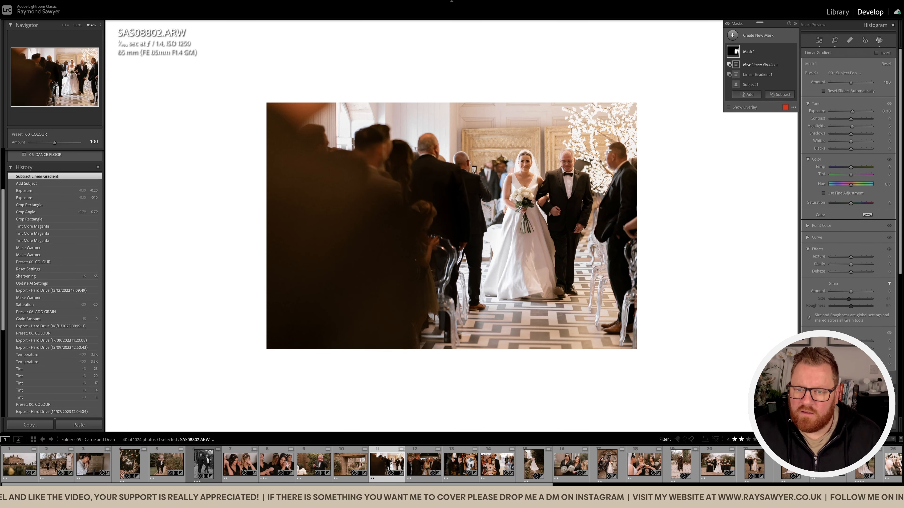
{"action": "left_click_drag", "start_coordinate": [604, 137], "coordinate": [594, 136]}
{"action": "key", "text": "shift+w"}
Fine-tune the aisle photo's overall exposure to -0.40, temperature to 4,382 and tint to +33.
{"action": "key", "text": "minus"}
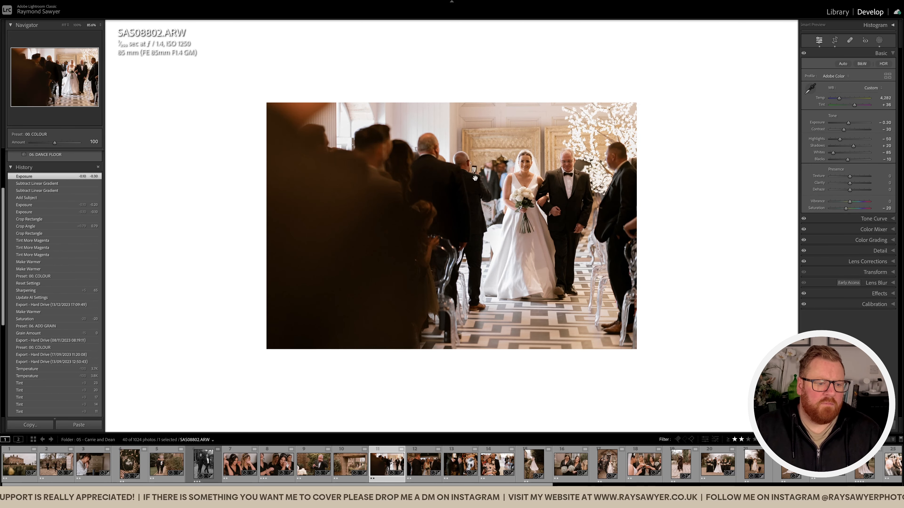
{"action": "left_click", "coordinate": [403, 234]}
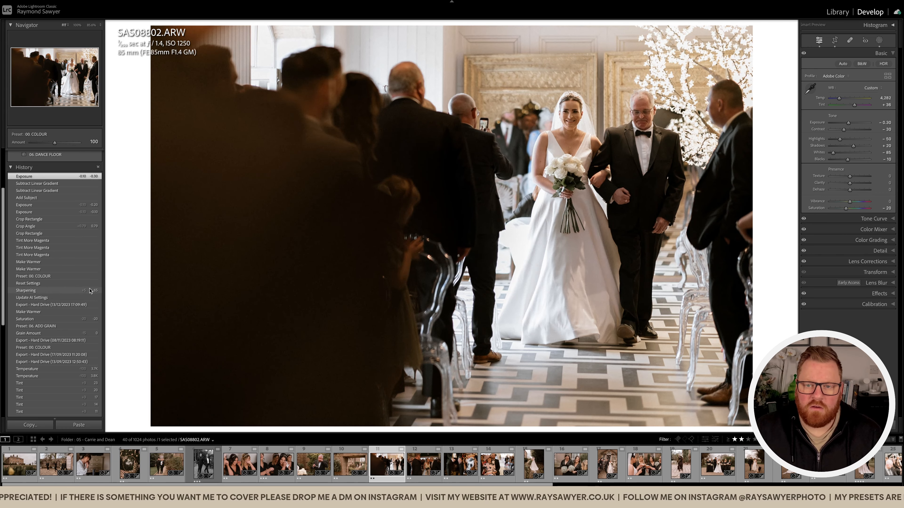
{"action": "left_click", "coordinate": [433, 209]}
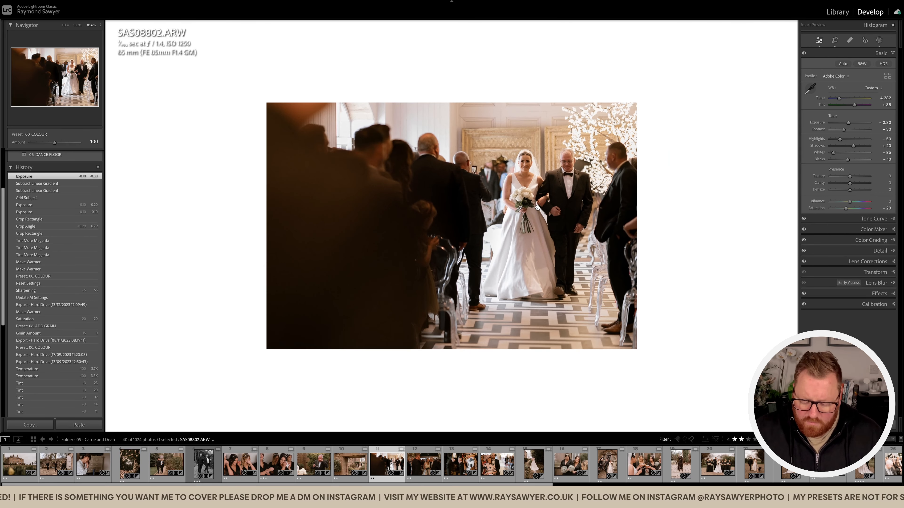
{"action": "key", "text": "equal"}
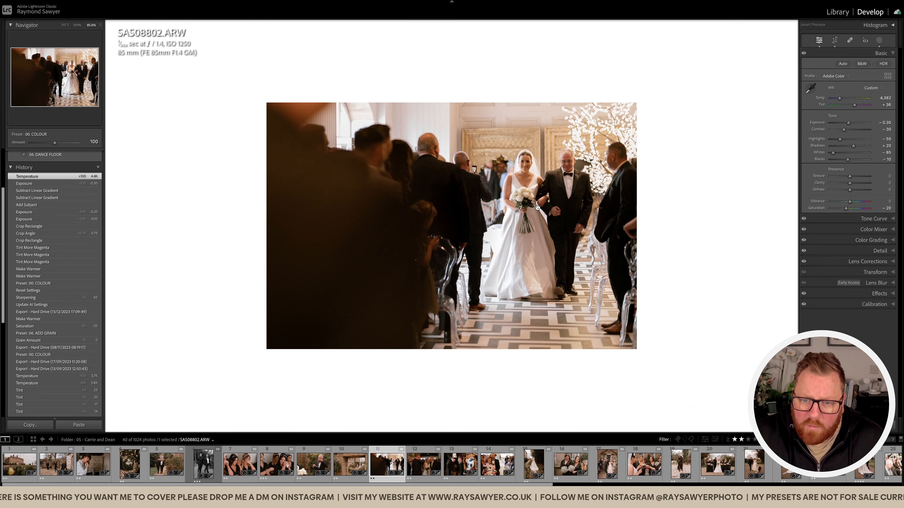
{"action": "key", "text": "period"}
{"action": "key", "text": "minus"}
{"action": "key", "text": "period"}
{"action": "key", "text": "minus"}
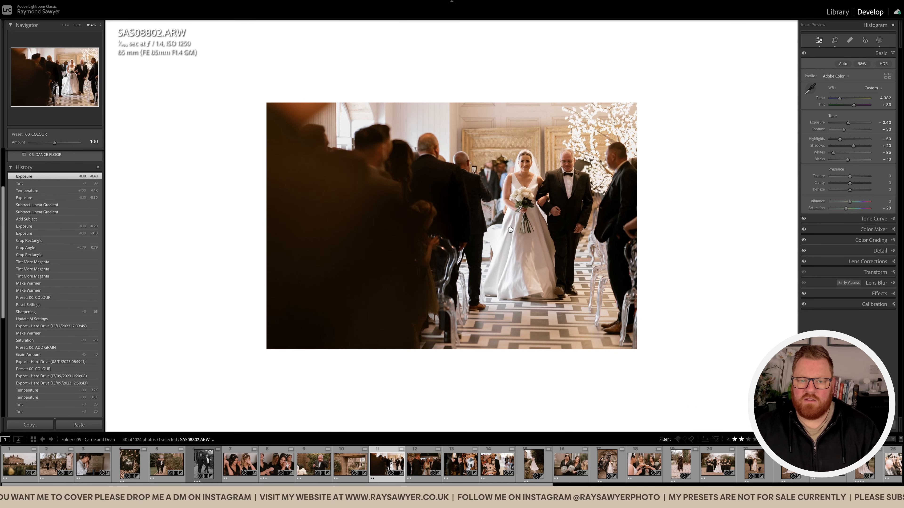
Open the following photo of the bride being kissed on the cheek, straighten it by 1.06 and crop in from the left edge.
{"action": "key", "text": "Right"}
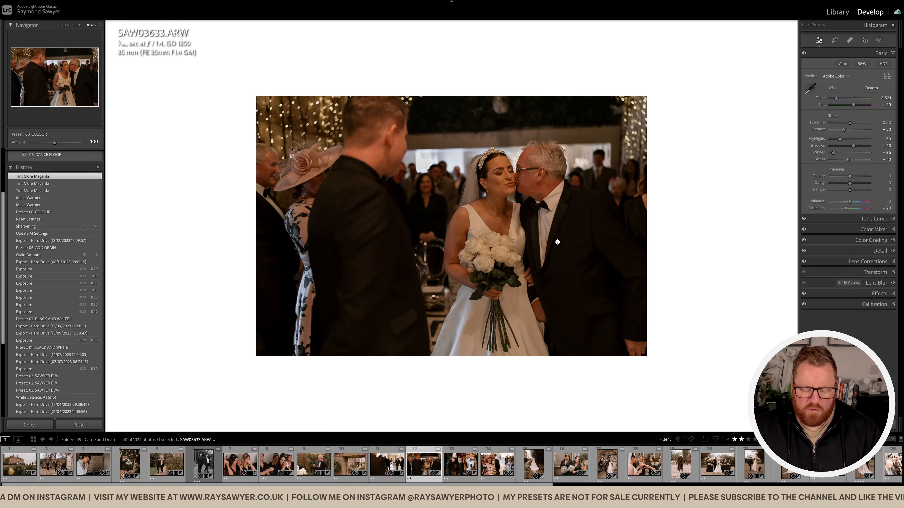
{"action": "key", "text": "r"}
{"action": "left_click_drag", "start_coordinate": [760, 187], "coordinate": [759, 198]}
{"action": "left_click_drag", "start_coordinate": [598, 228], "coordinate": [592, 228]}
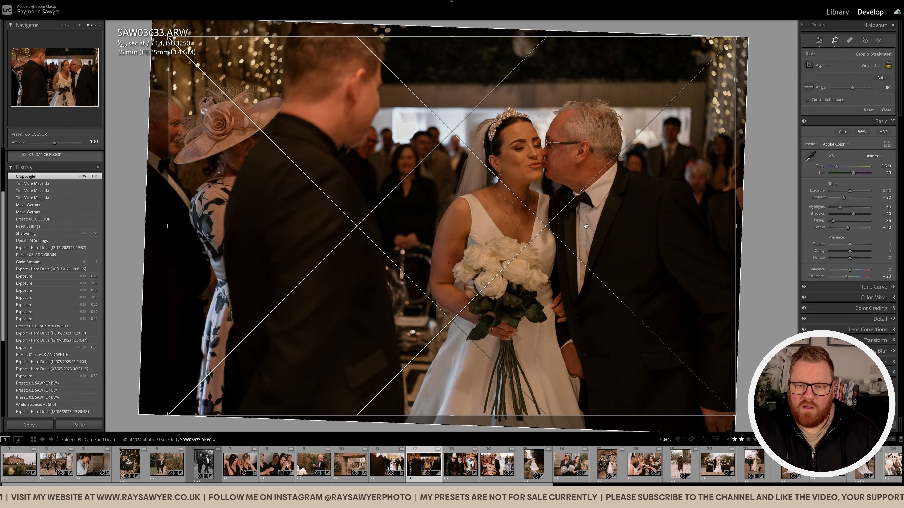
{"action": "left_click_drag", "start_coordinate": [168, 228], "coordinate": [187, 228]}
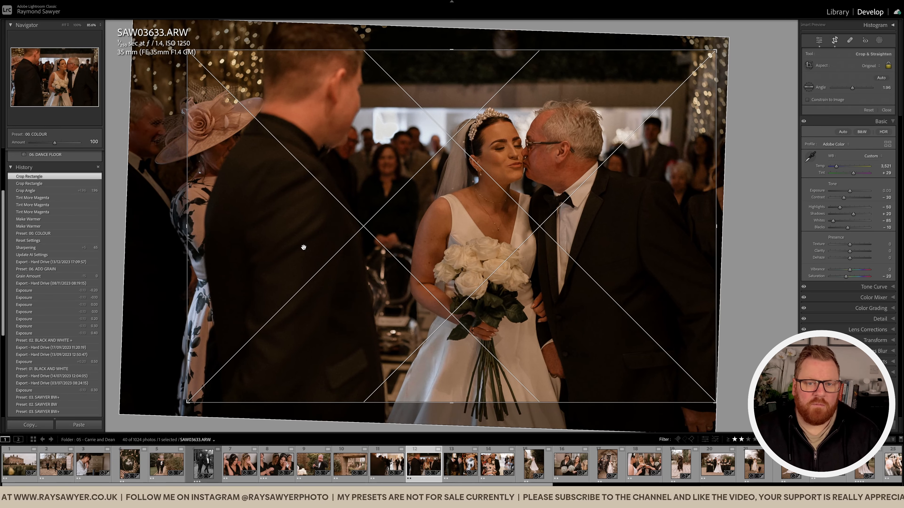
{"action": "key", "text": "Return"}
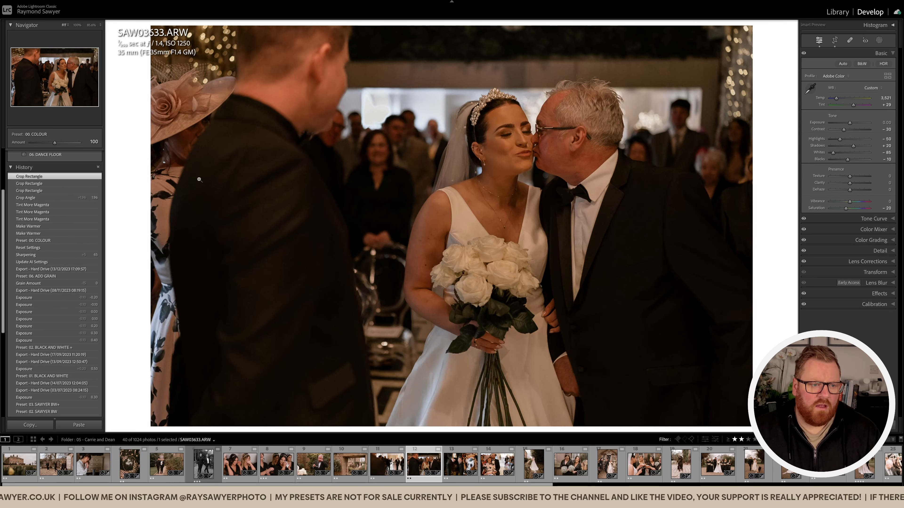
Add a Subject Pop subject mask to the cheek-kiss photo and set the overall exposure to +0.30.
{"action": "left_click", "coordinate": [410, 183]}
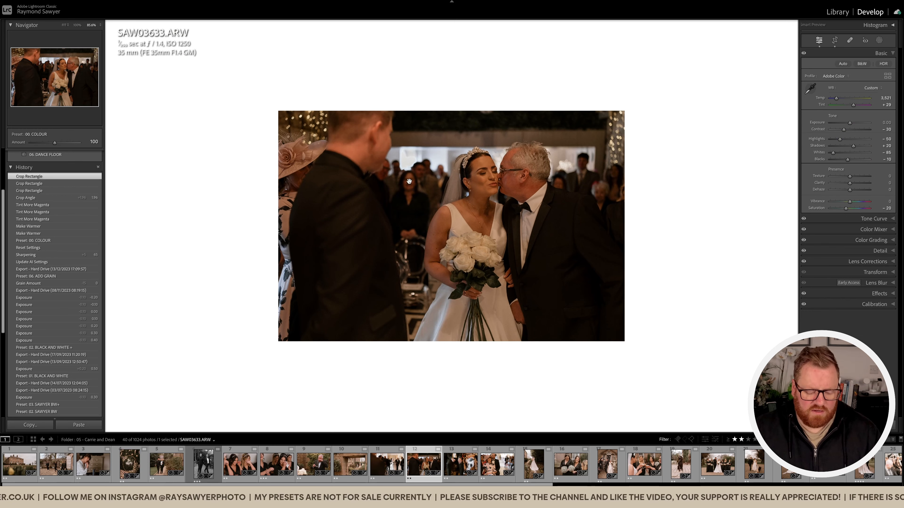
{"action": "key", "text": "shift+w"}
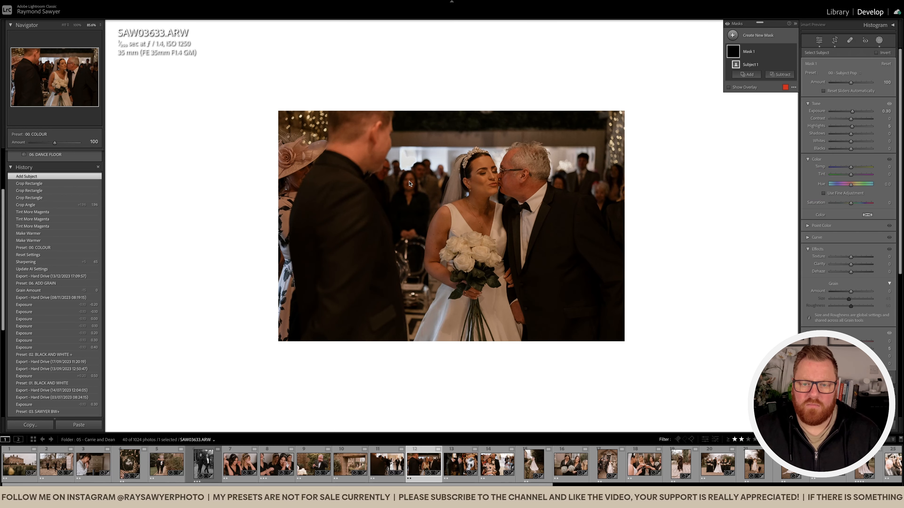
{"action": "key", "text": "shift+w"}
{"action": "key", "text": "equal"}
{"action": "key", "text": "equal"}
{"action": "key", "text": "equal"}
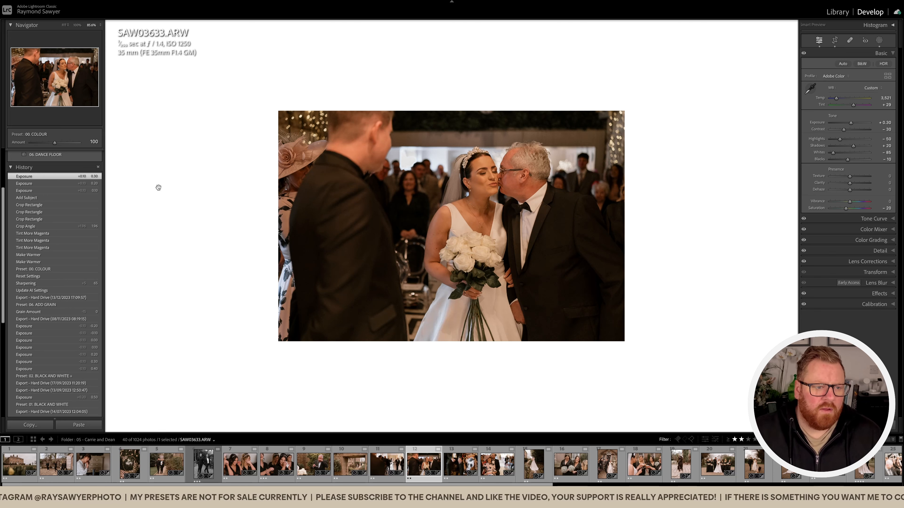
Apply the 01. BLACK AND WHITE preset to the cheek-kiss photo and set its exposure to +0.10.
{"action": "scroll", "coordinate": [79, 196], "scroll_direction": "up", "scroll_amount": 3}
{"action": "left_click", "coordinate": [64, 194]}
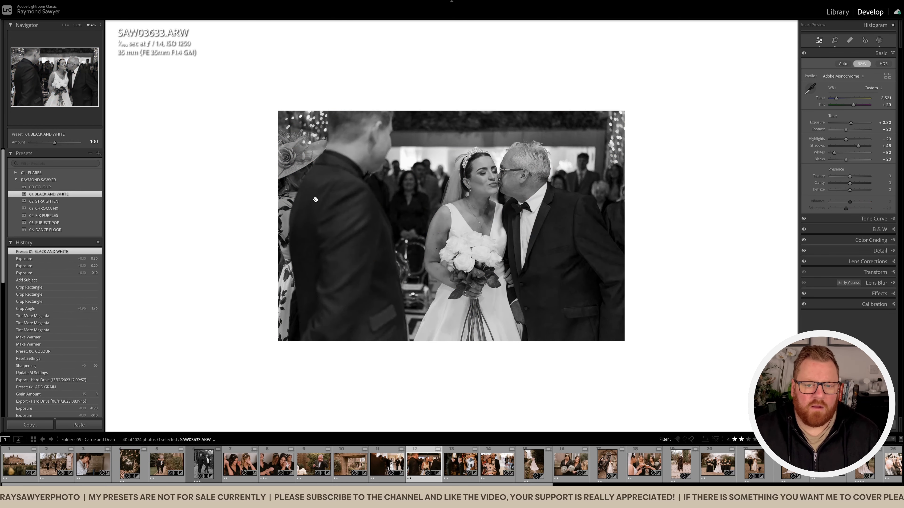
{"action": "key", "text": "minus"}
{"action": "key", "text": "minus"}
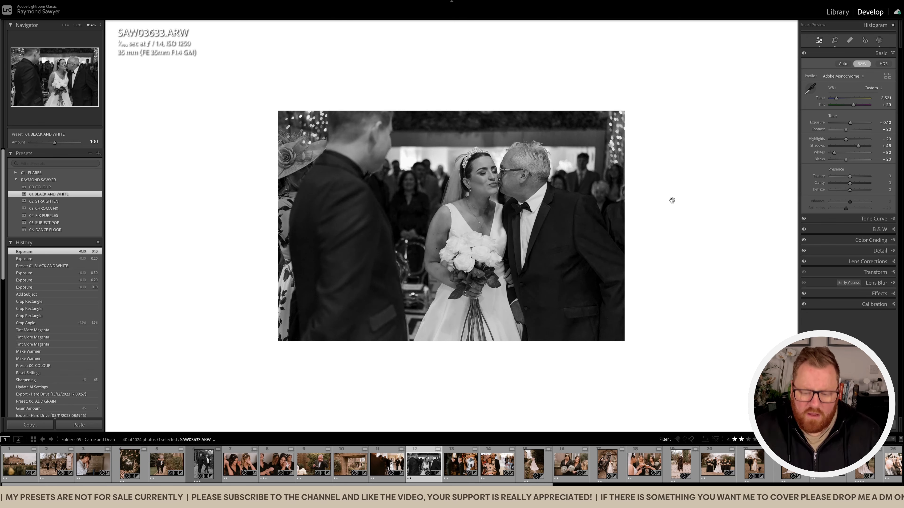
Paint a brush mask with the 04 Burn (Exposure) preset over the bride's bouquet and dress, and check the result zoomed in.
{"action": "key", "text": "k"}
{"action": "left_click", "coordinate": [847, 117]}
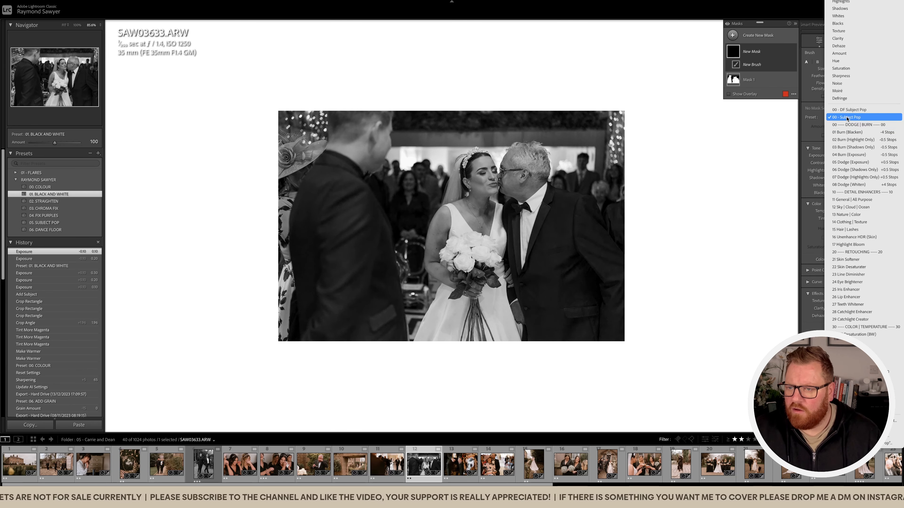
{"action": "left_click", "coordinate": [849, 154]}
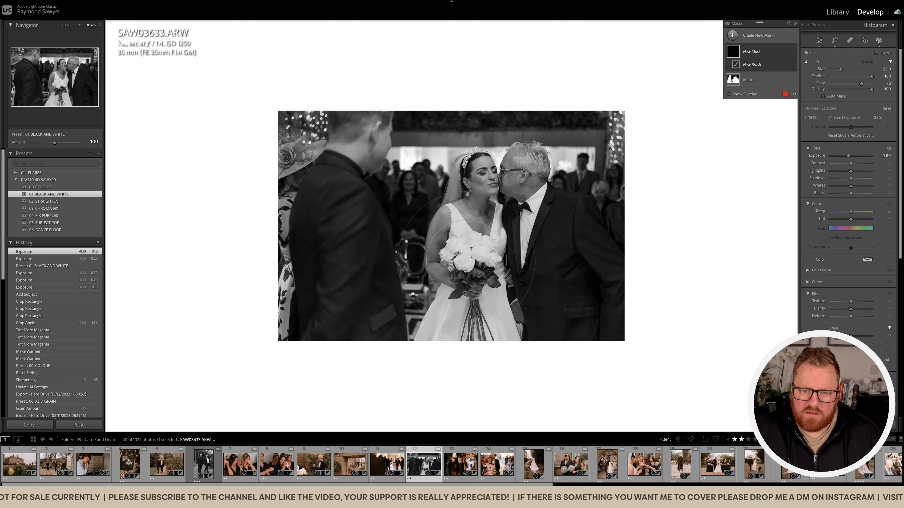
{"action": "mouse_move", "coordinate": [479, 250]}
{"action": "left_mouse_down"}
{"action": "mouse_move", "coordinate": [456, 254]}
{"action": "mouse_move", "coordinate": [492, 252]}
{"action": "mouse_move", "coordinate": [498, 269]}
{"action": "mouse_move", "coordinate": [455, 258]}
{"action": "mouse_move", "coordinate": [485, 269]}
{"action": "mouse_move", "coordinate": [491, 256]}
{"action": "mouse_move", "coordinate": [476, 255]}
{"action": "mouse_move", "coordinate": [424, 348]}
{"action": "mouse_move", "coordinate": [491, 295]}
{"action": "mouse_move", "coordinate": [501, 306]}
{"action": "mouse_move", "coordinate": [492, 260]}
{"action": "mouse_move", "coordinate": [482, 254]}
{"action": "mouse_move", "coordinate": [482, 270]}
{"action": "mouse_move", "coordinate": [462, 281]}
{"action": "mouse_move", "coordinate": [479, 328]}
{"action": "left_mouse_up"}
{"action": "key", "text": "k"}
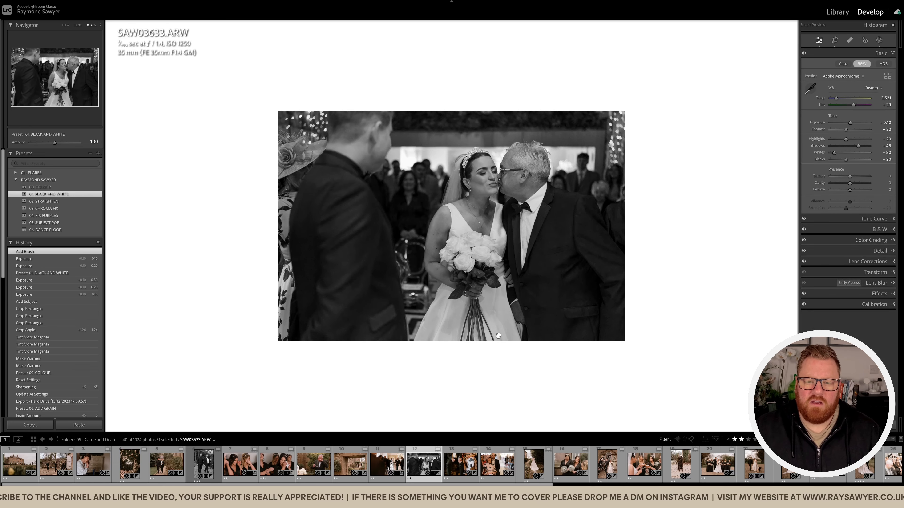
{"action": "left_click", "coordinate": [508, 238]}
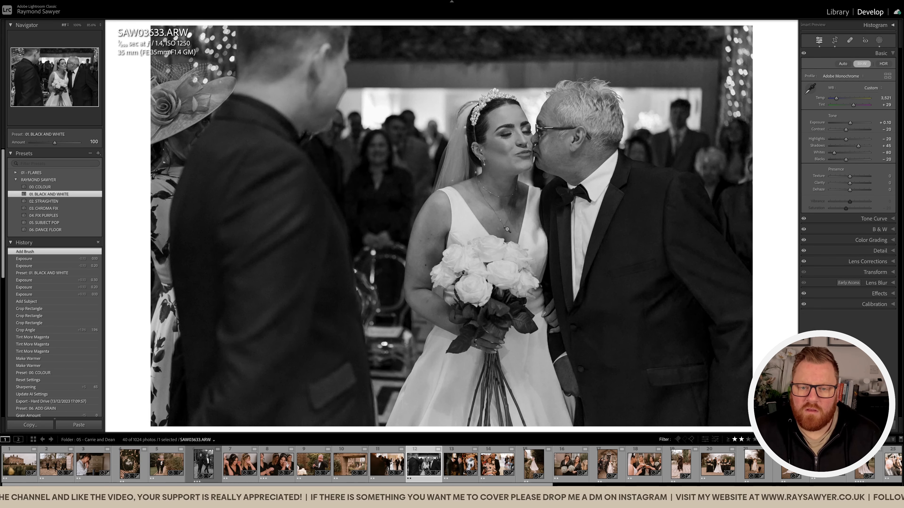
{"action": "left_click", "coordinate": [498, 161]}
Open the following photo of the seated guests' hands, inspect it zoomed in, apply the 01. BLACK AND WHITE preset and set exposure to -0.40.
{"action": "key", "text": "Right"}
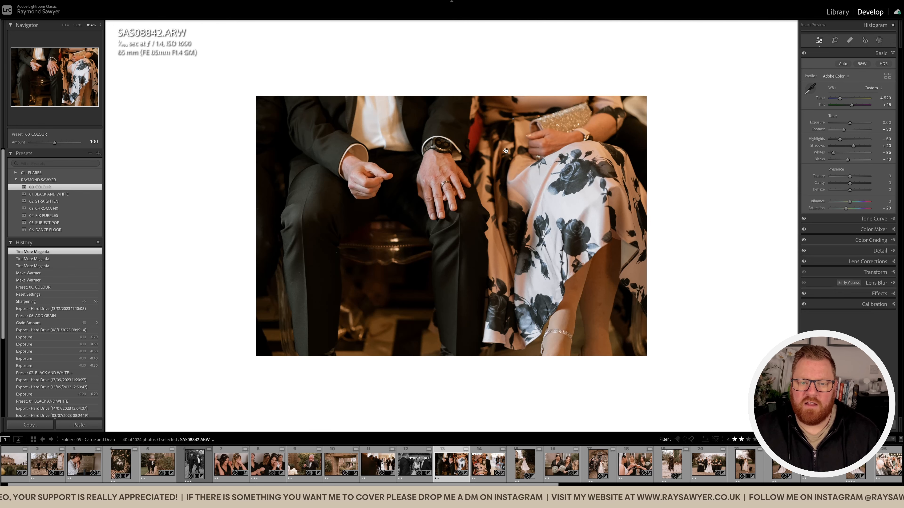
{"action": "left_click", "coordinate": [462, 175]}
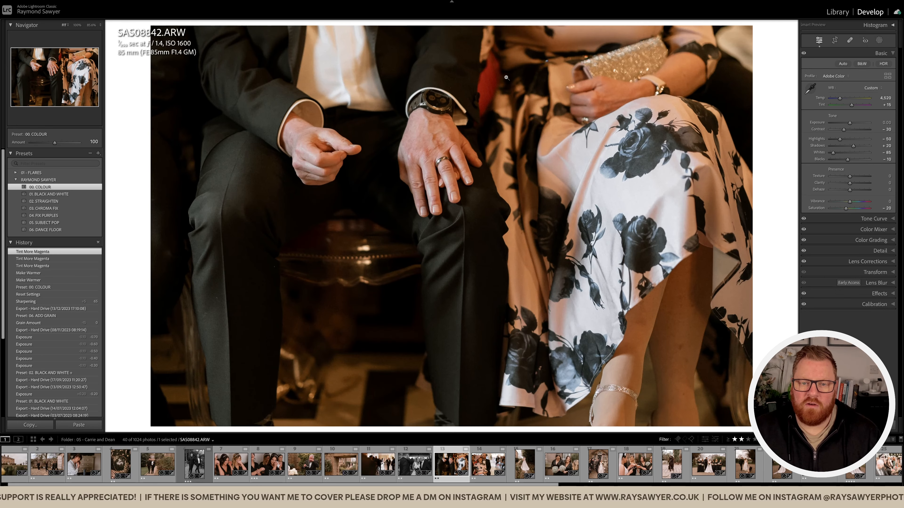
{"action": "left_click", "coordinate": [504, 85]}
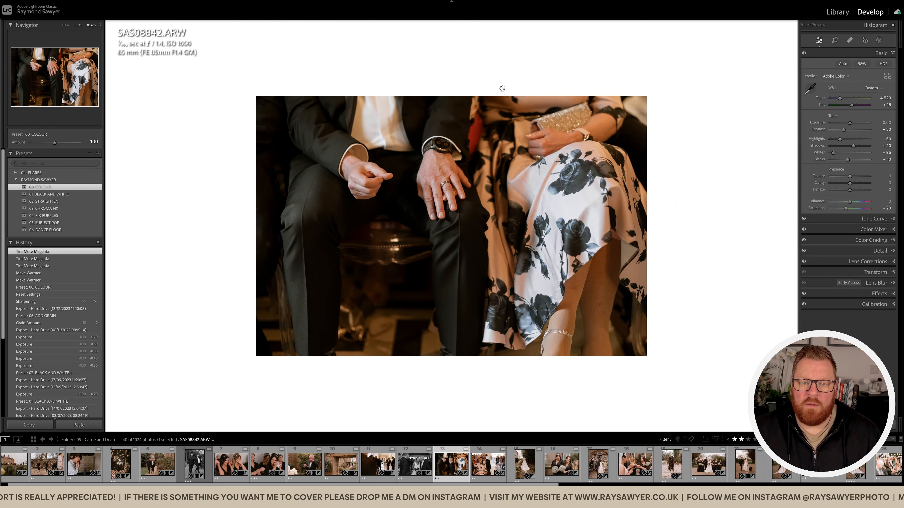
{"action": "left_click", "coordinate": [446, 200]}
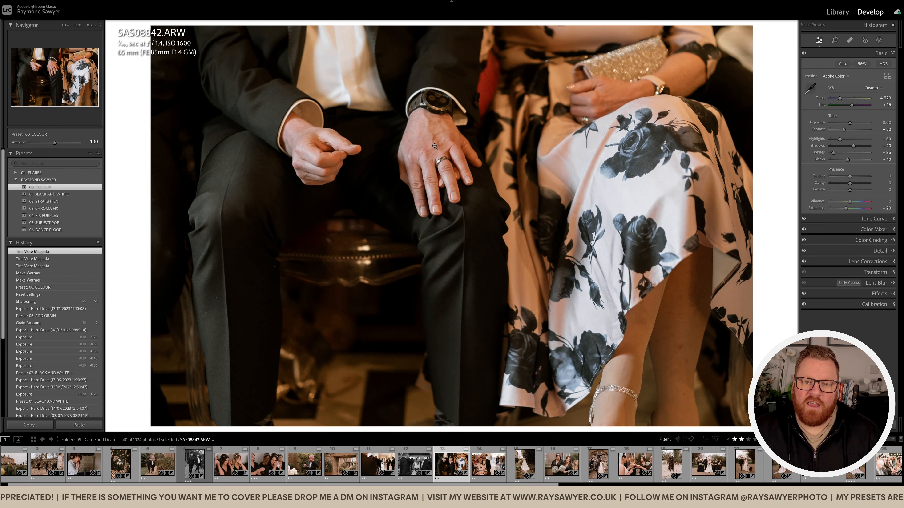
{"action": "left_click", "coordinate": [433, 173]}
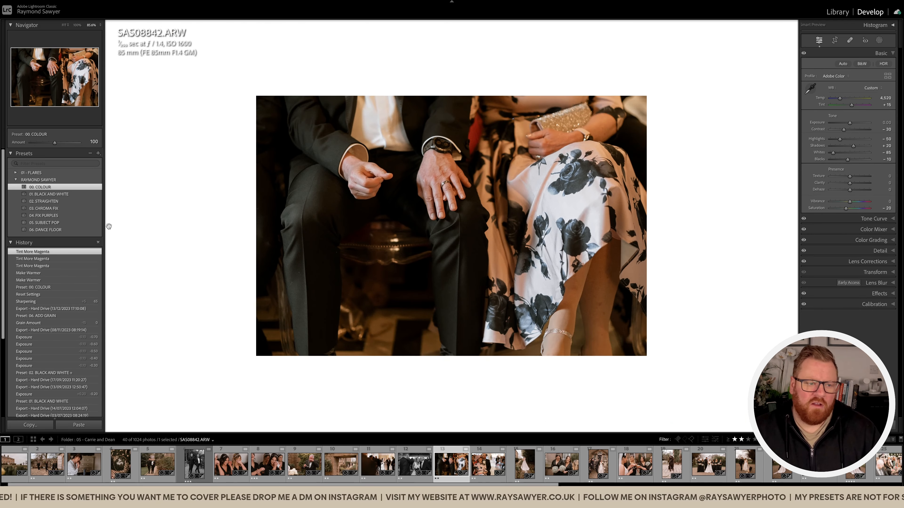
{"action": "left_click", "coordinate": [70, 195]}
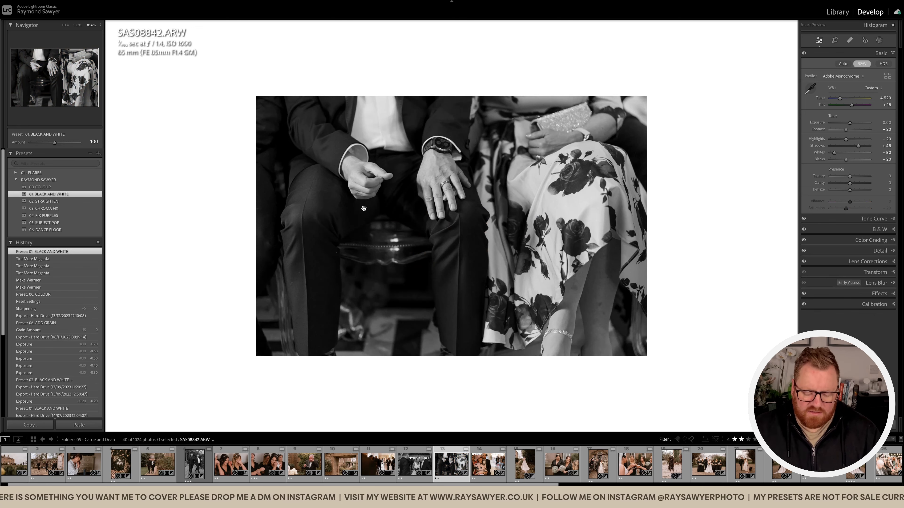
{"action": "key", "text": "minus"}
{"action": "key", "text": "minus"}
{"action": "key", "text": "minus"}
{"action": "key", "text": "minus"}
Crop the seated guests photo tighter from the lower edge, nudge the framing and set the exposure to -0.60.
{"action": "key", "text": "r"}
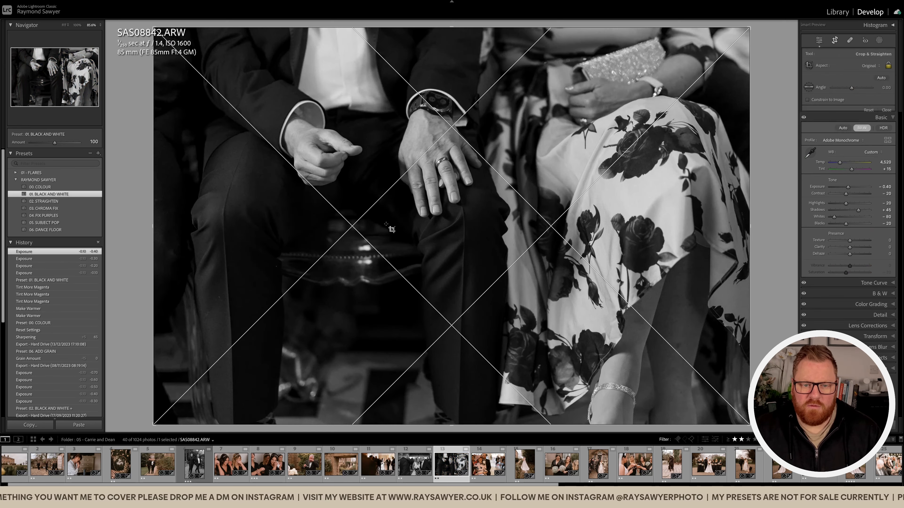
{"action": "left_click_drag", "start_coordinate": [475, 427], "coordinate": [475, 370]}
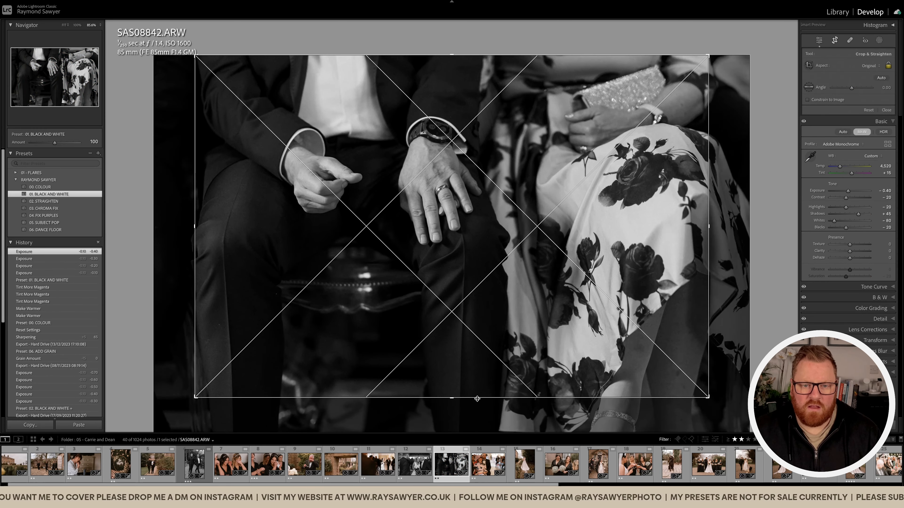
{"action": "left_click_drag", "start_coordinate": [490, 336], "coordinate": [494, 333]}
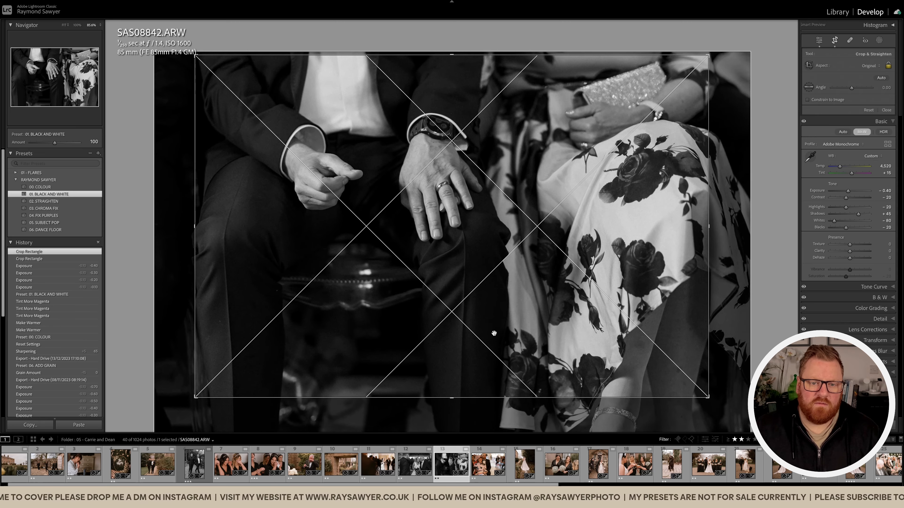
{"action": "key", "text": "Return"}
{"action": "key", "text": "minus"}
{"action": "key", "text": "minus"}
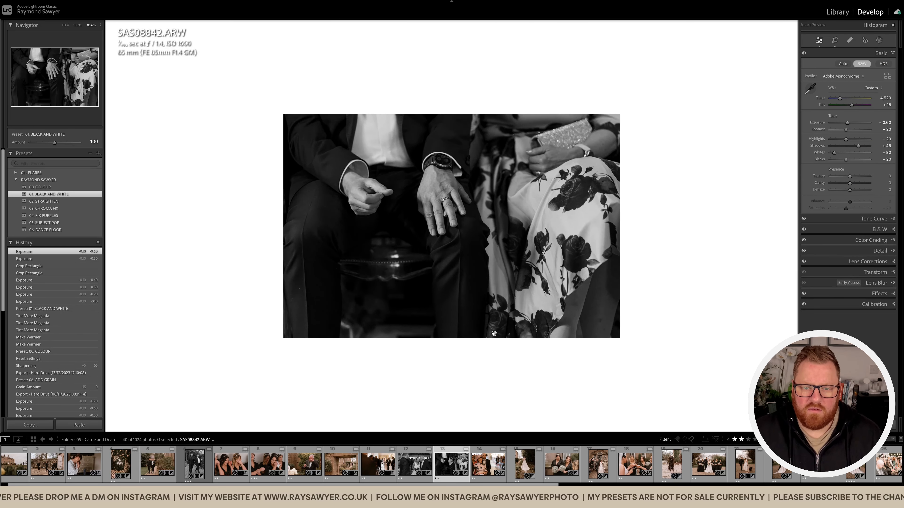
Open the following photo of the seated woman in the pink hat and crop it slightly tighter from the upper corner.
{"action": "key", "text": "Right"}
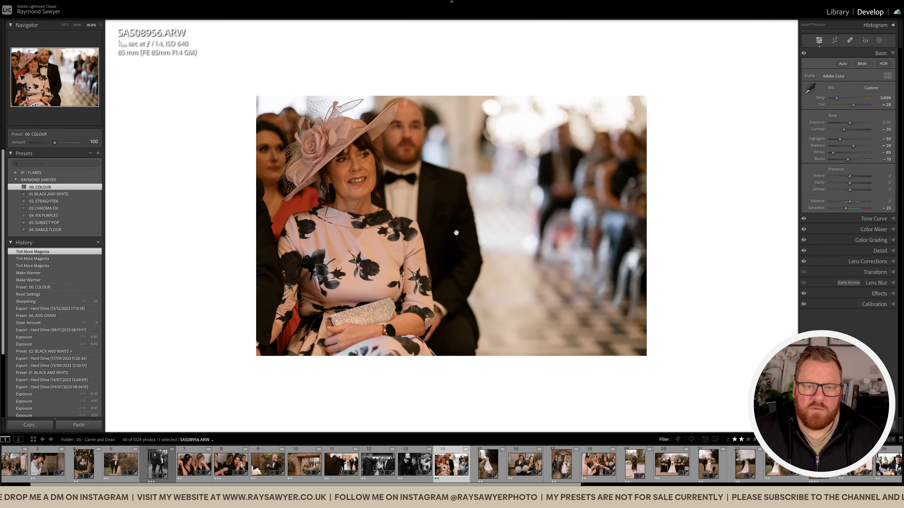
{"action": "key", "text": "r"}
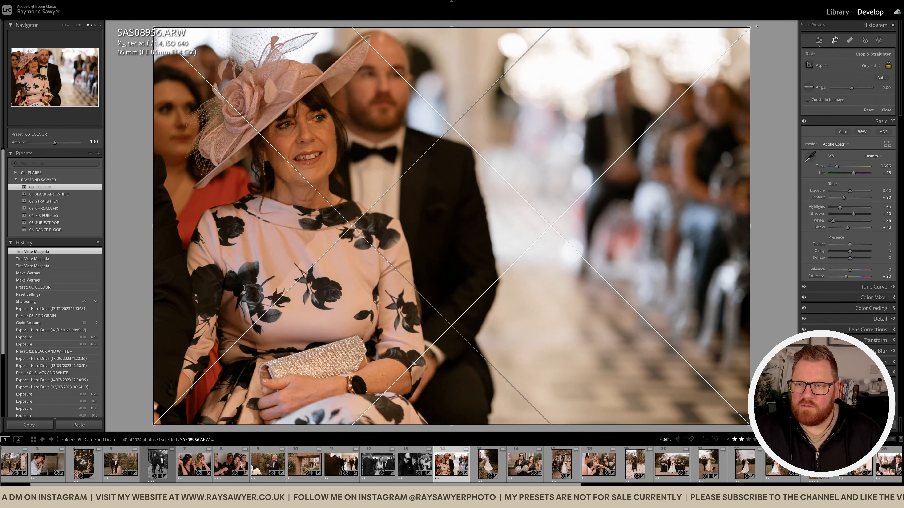
{"action": "left_click_drag", "start_coordinate": [750, 28], "coordinate": [743, 35]}
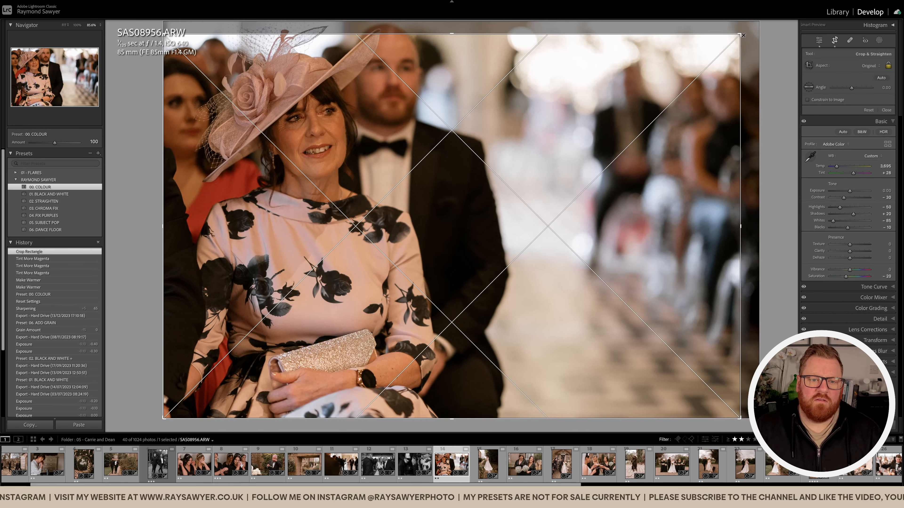
{"action": "key", "text": "Return"}
Set the exposure of the seated woman's photo to +0.20 and its tint to +34.
{"action": "key", "text": "equal"}
{"action": "key", "text": "equal"}
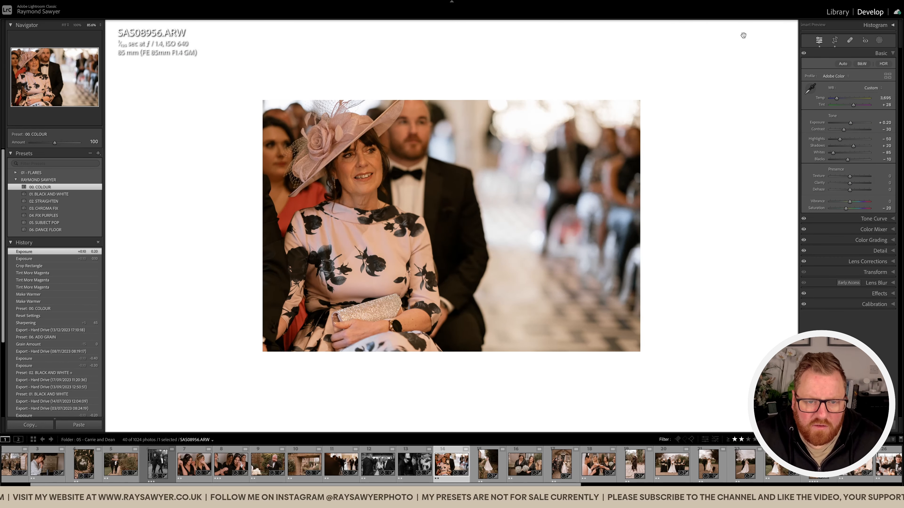
{"action": "key", "text": "equal"}
{"action": "key", "text": "equal"}
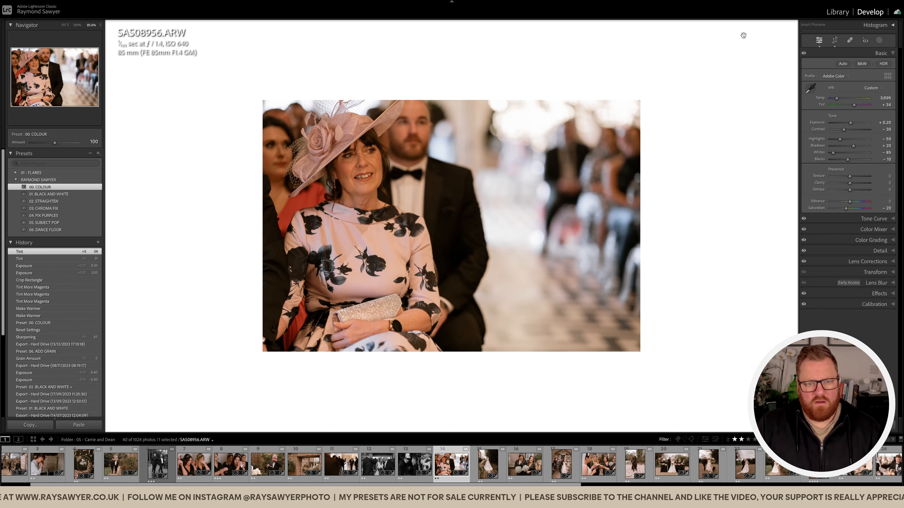
Add a subject mask with the Subject Pop preset and subtract a linear gradient from its lower part.
{"action": "key", "text": "shift+w"}
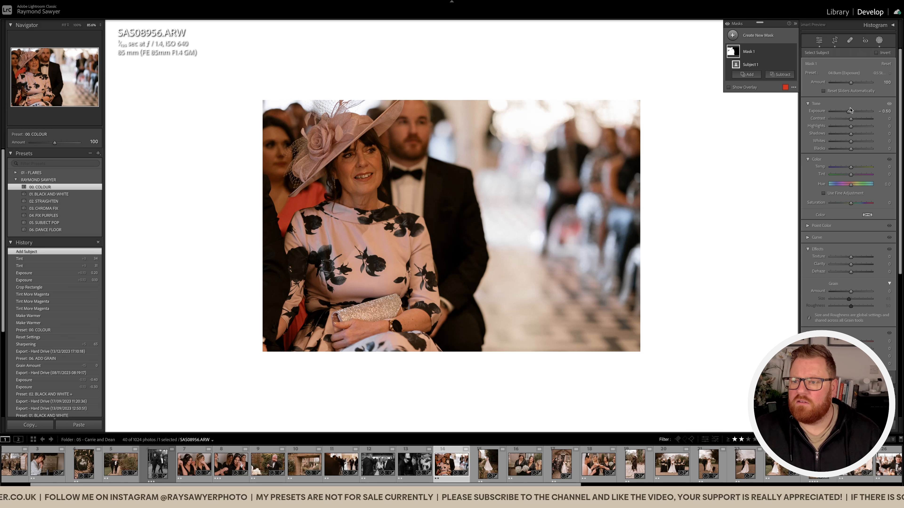
{"action": "left_click", "coordinate": [846, 74]}
{"action": "left_click", "coordinate": [829, 34]}
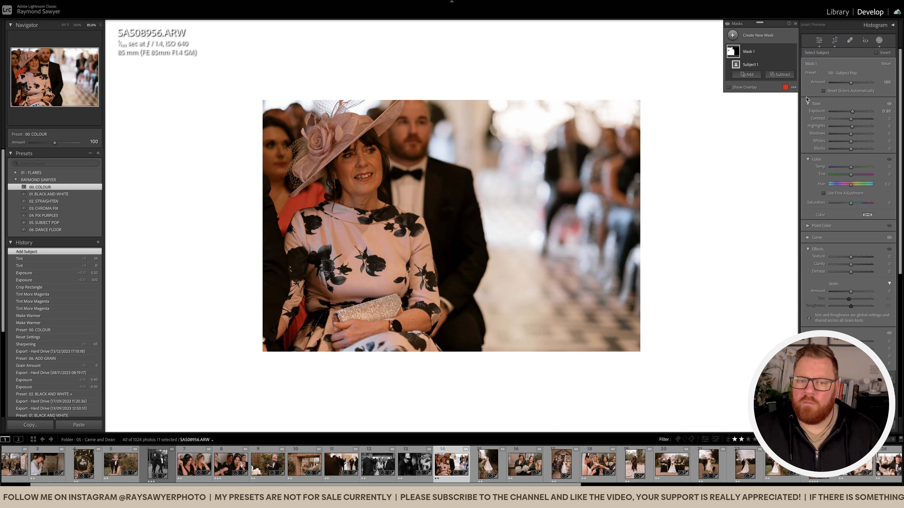
{"action": "left_click", "coordinate": [778, 76]}
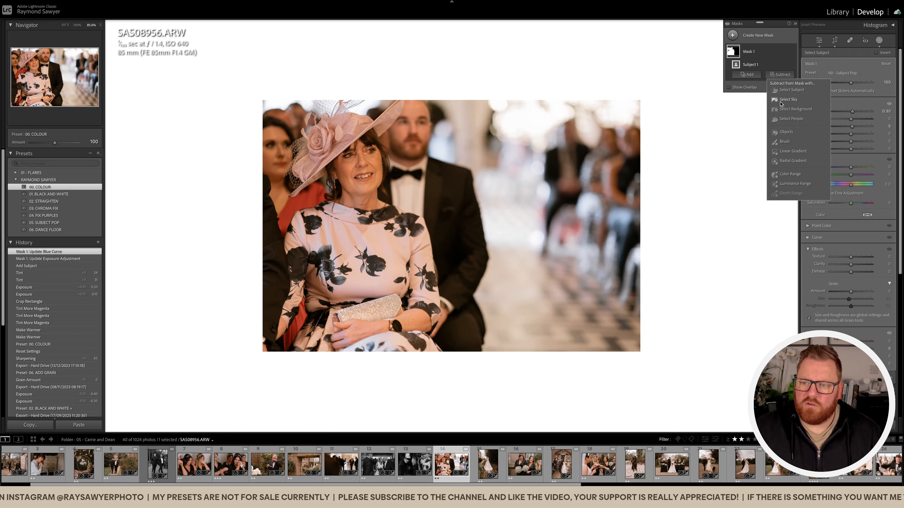
{"action": "left_click", "coordinate": [802, 152]}
{"action": "left_click_drag", "start_coordinate": [476, 303], "coordinate": [475, 247]}
{"action": "left_click_drag", "start_coordinate": [474, 200], "coordinate": [474, 200]}
Set the hat photo's exposure to -0.10 and temperature to 3,795, and tighten its crop a little more.
{"action": "key", "text": "shift+w"}
{"action": "key", "text": "minus"}
{"action": "key", "text": "minus"}
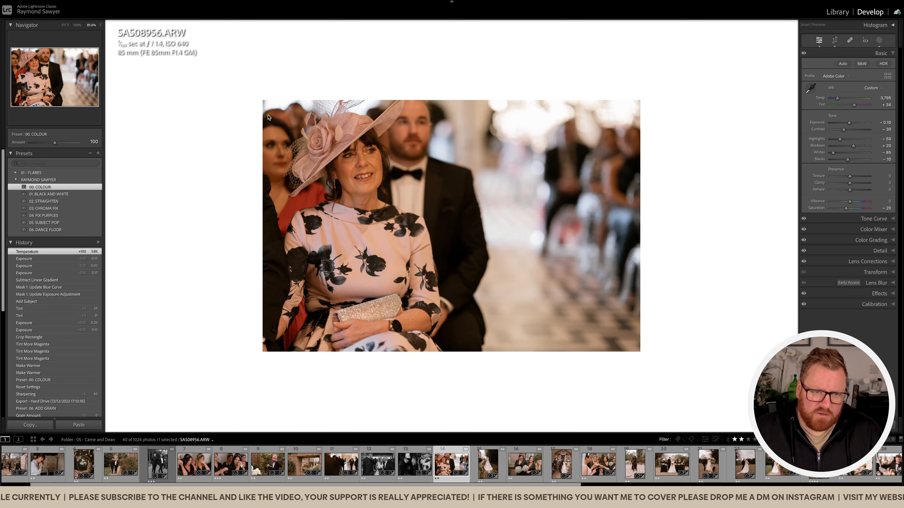
{"action": "key", "text": "r"}
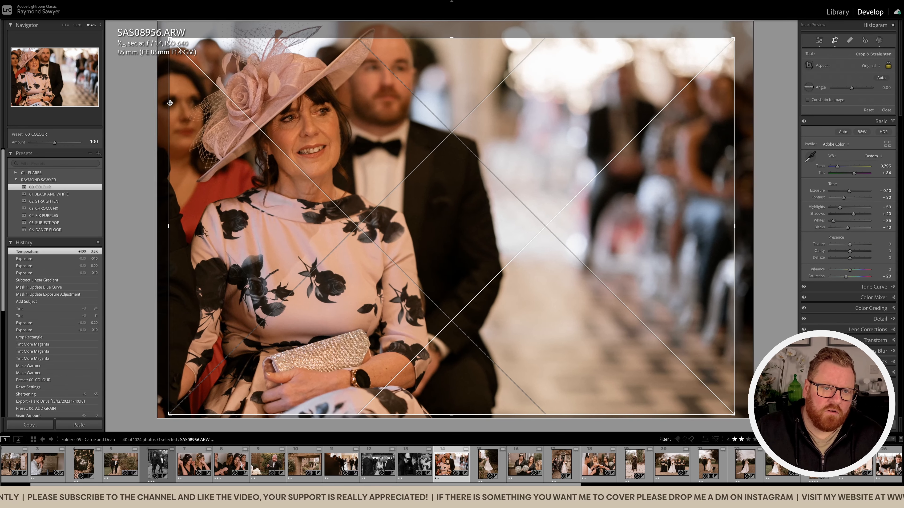
{"action": "key", "text": "r"}
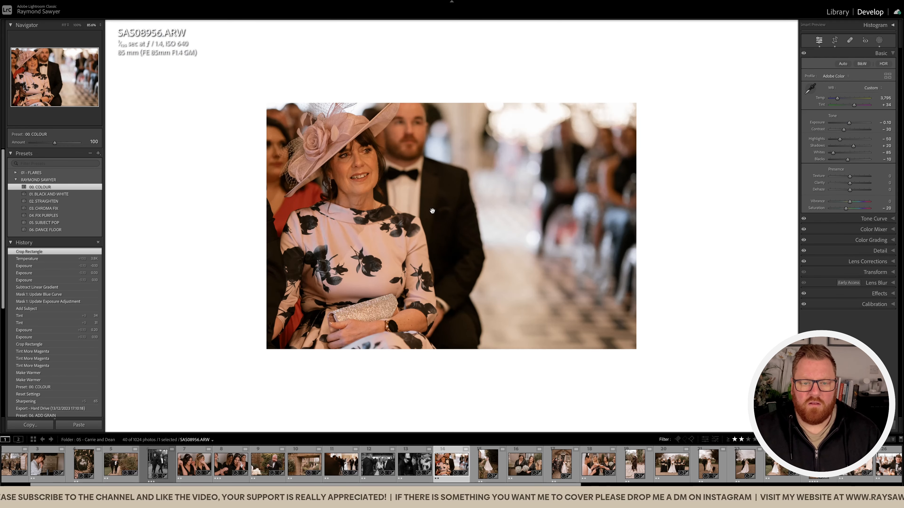
Open the following photo of the bride on the garden path, straighten it by 3.10 degrees and crop in on her.
{"action": "key", "text": "Right"}
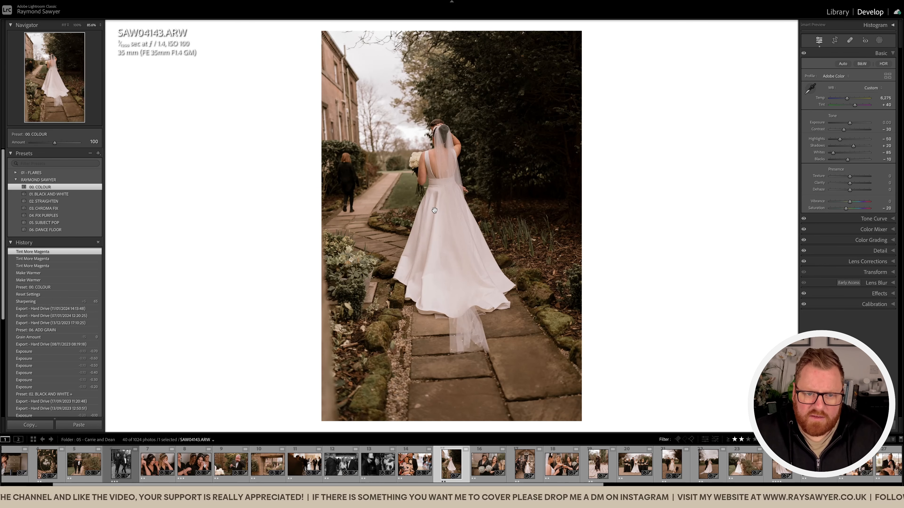
{"action": "key", "text": "r"}
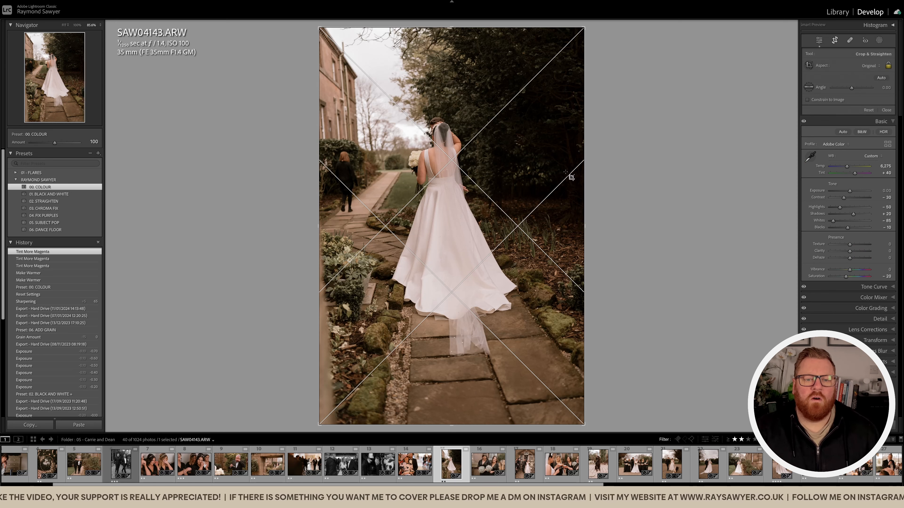
{"action": "left_click_drag", "start_coordinate": [599, 167], "coordinate": [600, 176]}
{"action": "left_click_drag", "start_coordinate": [500, 172], "coordinate": [511, 182]}
{"action": "left_click_drag", "start_coordinate": [573, 190], "coordinate": [569, 190]}
{"action": "left_click_drag", "start_coordinate": [510, 158], "coordinate": [510, 166]}
{"action": "key", "text": "Return"}
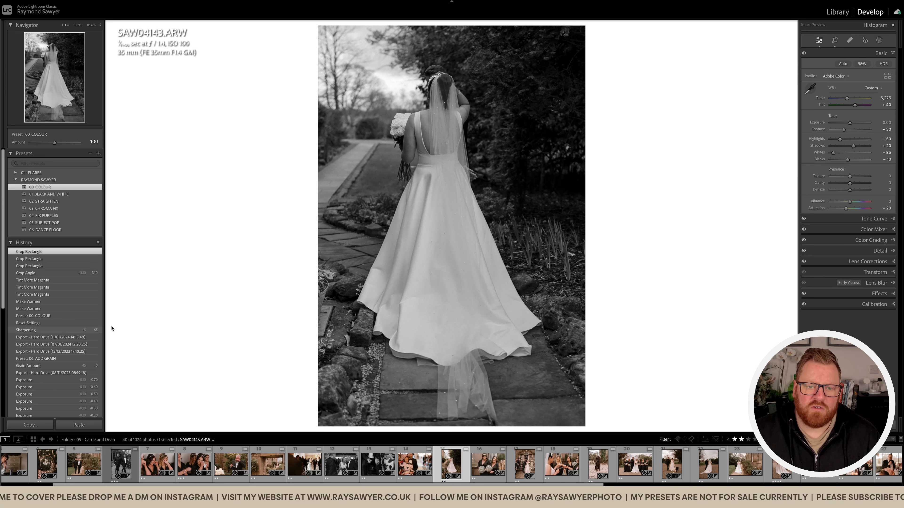
Tighten the bride photo's crop further from both sides and reposition her within the frame.
{"action": "key", "text": "r"}
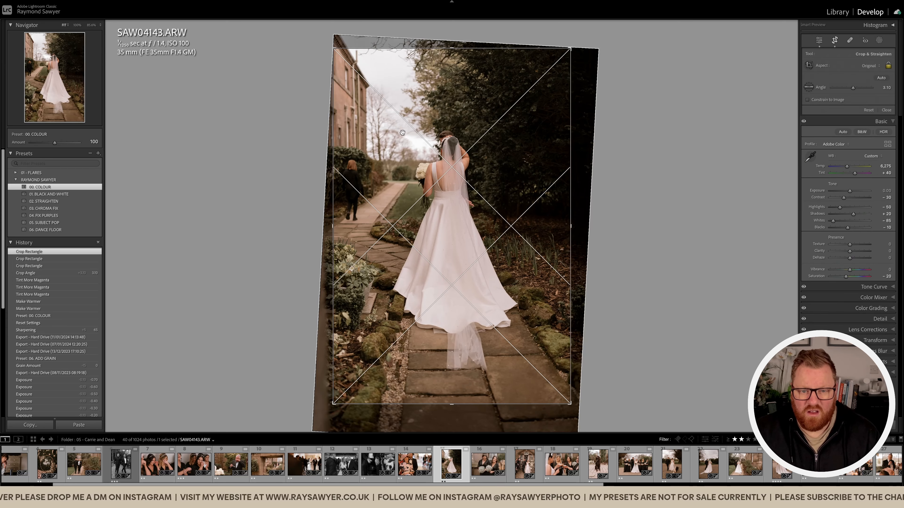
{"action": "left_click_drag", "start_coordinate": [333, 159], "coordinate": [351, 159]}
{"action": "left_click_drag", "start_coordinate": [554, 183], "coordinate": [542, 185]}
{"action": "left_click_drag", "start_coordinate": [478, 224], "coordinate": [482, 210]}
{"action": "key", "text": "Return"}
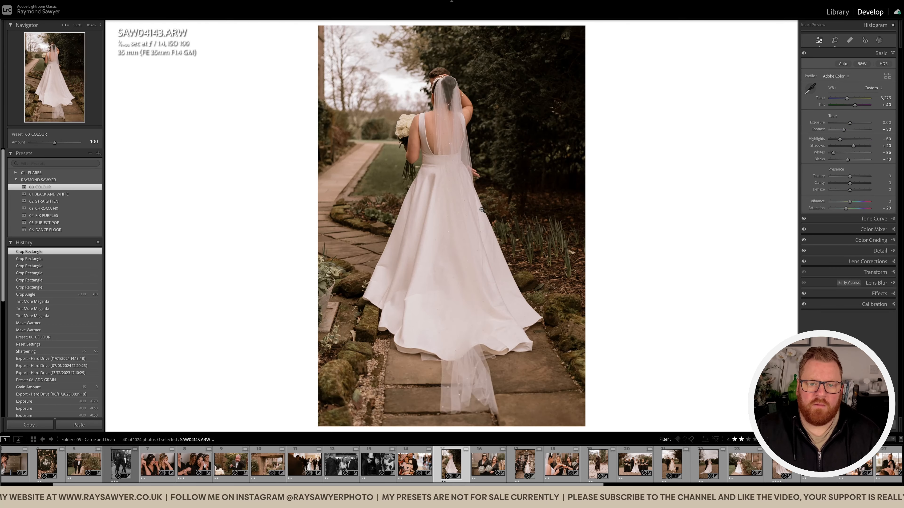
Apply the 01. BLACK AND WHITE preset to the garden path photo and set its exposure to -0.50.
{"action": "left_click_drag", "start_coordinate": [518, 168], "coordinate": [445, 174]}
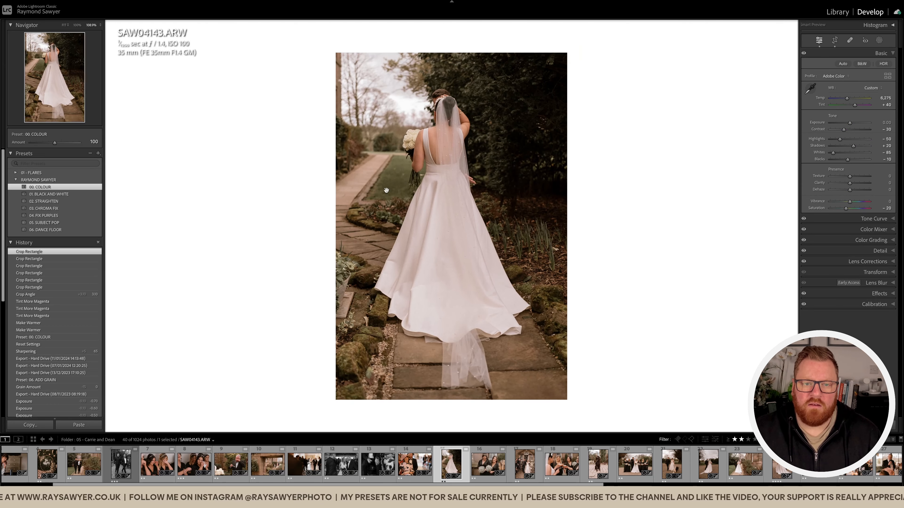
{"action": "left_click", "coordinate": [39, 194]}
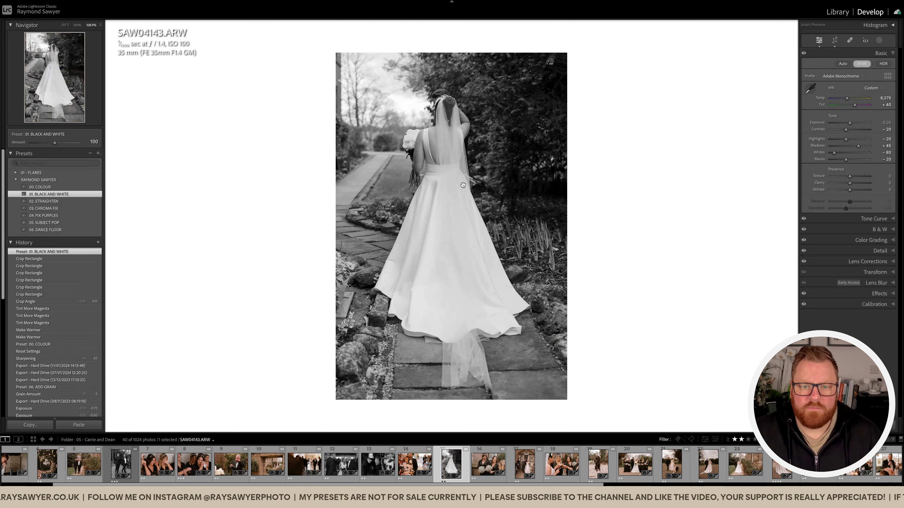
{"action": "key", "text": "minus"}
{"action": "key", "text": "minus"}
{"action": "key", "text": "minus"}
{"action": "key", "text": "minus"}
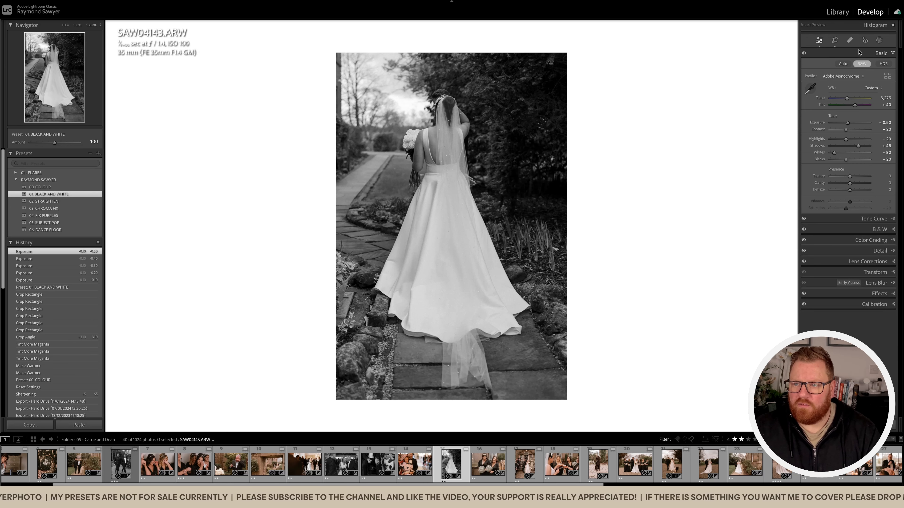
Mask the bride as subject, subtract a linear gradient from the upper part, and set the mask's highlights to -22 and exposure to 0.03.
{"action": "key", "text": "shift+w"}
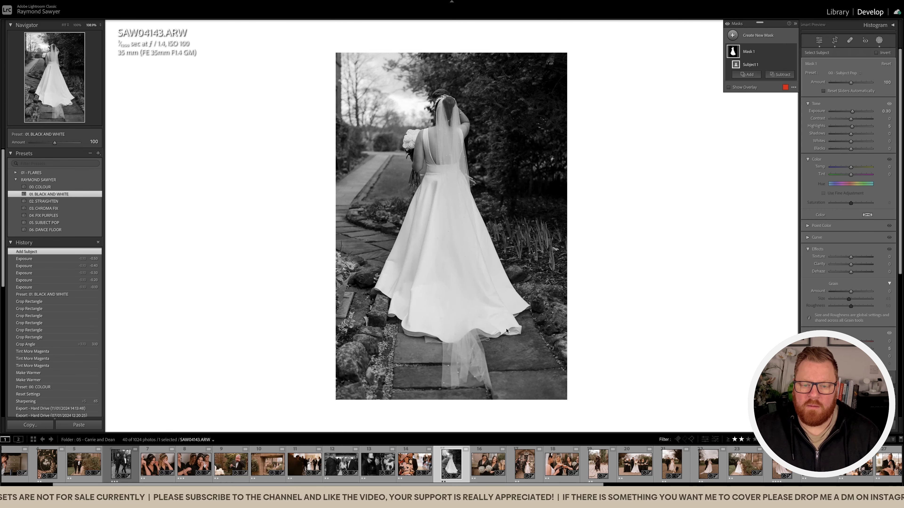
{"action": "left_click", "coordinate": [774, 75]}
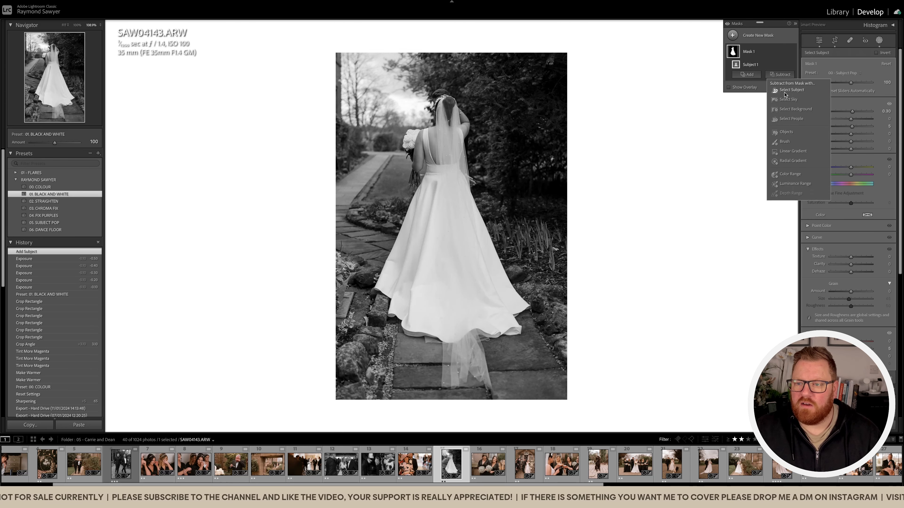
{"action": "left_click", "coordinate": [795, 153]}
{"action": "left_click_drag", "start_coordinate": [563, 177], "coordinate": [569, 265]}
{"action": "left_click_drag", "start_coordinate": [851, 126], "coordinate": [851, 113]}
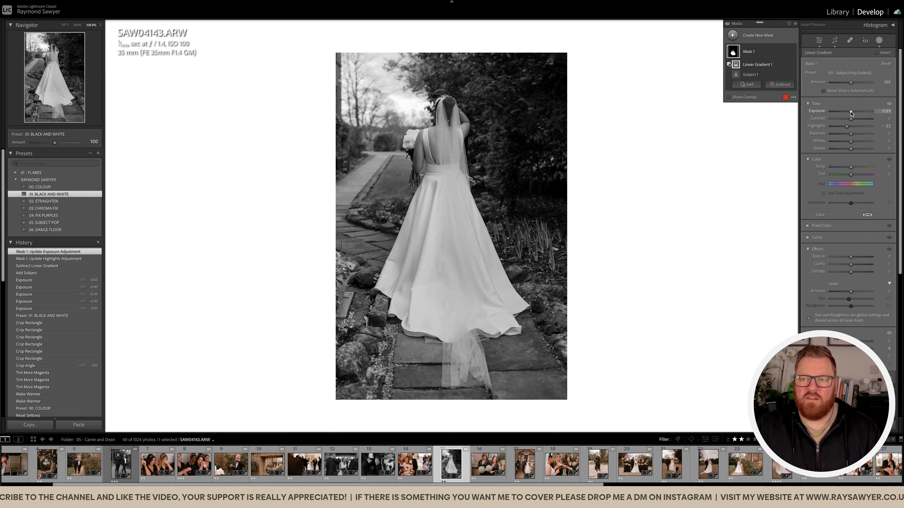
Compare the bride photo with the dress mask hidden and shown, and set the overall exposure to -0.60.
{"action": "left_click", "coordinate": [793, 51]}
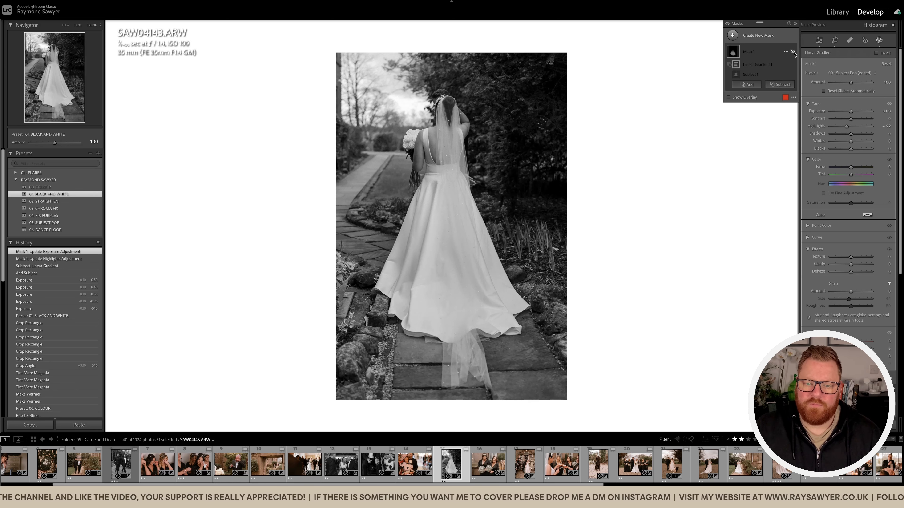
{"action": "left_click", "coordinate": [793, 51]}
{"action": "left_click", "coordinate": [793, 52]}
{"action": "left_click", "coordinate": [793, 52]}
{"action": "left_click", "coordinate": [793, 52]}
{"action": "left_click", "coordinate": [792, 51]}
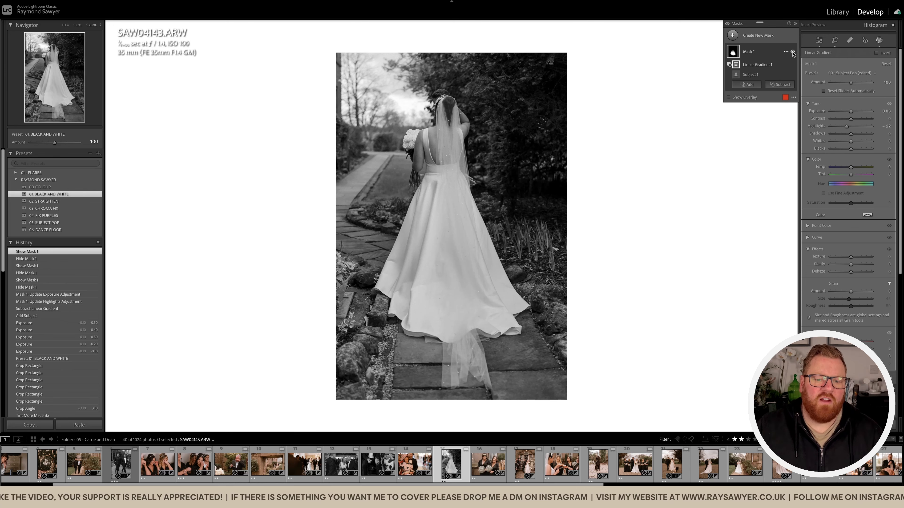
{"action": "key", "text": "shift+w"}
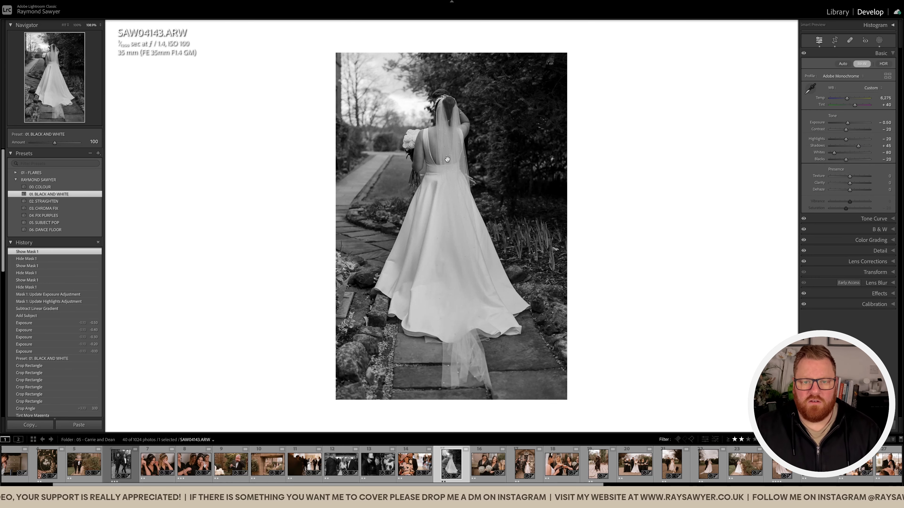
{"action": "key", "text": "minus"}
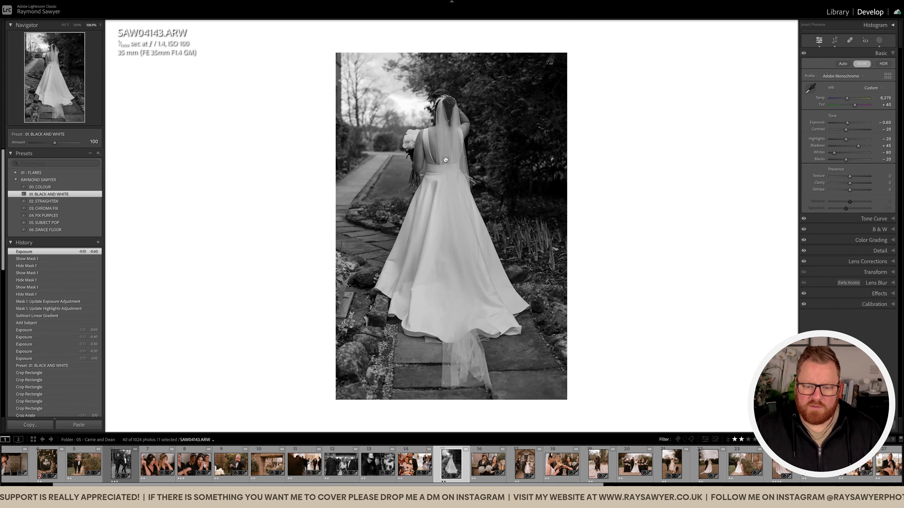
Open the following photo of the bridesmaids with bouquets, crop it tighter from the left edge and adjust the framing.
{"action": "key", "text": "Right"}
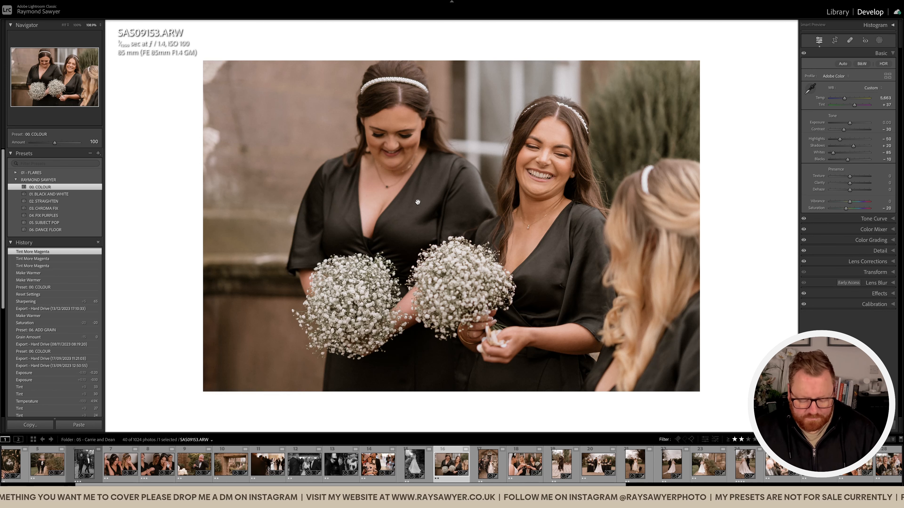
{"action": "key", "text": "r"}
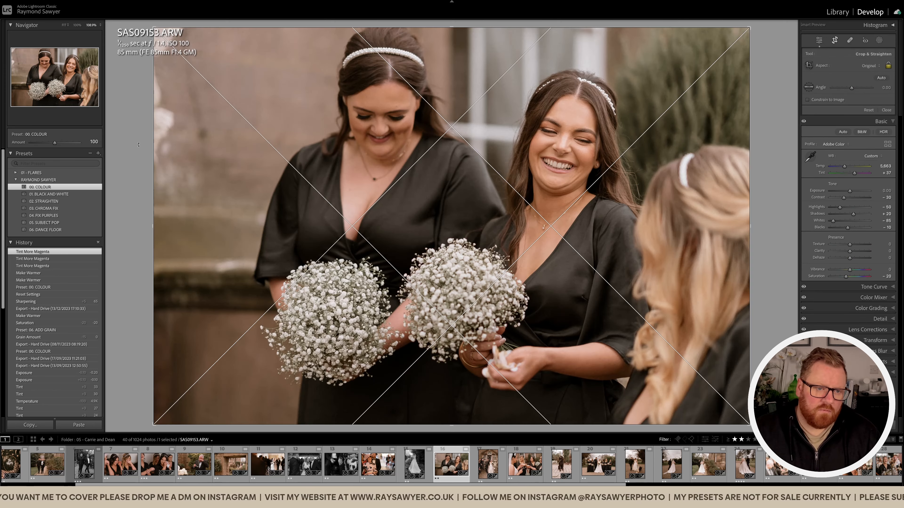
{"action": "left_click_drag", "start_coordinate": [156, 147], "coordinate": [170, 146]}
{"action": "left_click_drag", "start_coordinate": [259, 176], "coordinate": [274, 159]}
{"action": "key", "text": "r"}
Set the bridesmaids photo's exposure to -0.30, temperature to 5,863 and tint to +40.
{"action": "key", "text": "minus"}
{"action": "key", "text": "minus"}
{"action": "key", "text": "minus"}
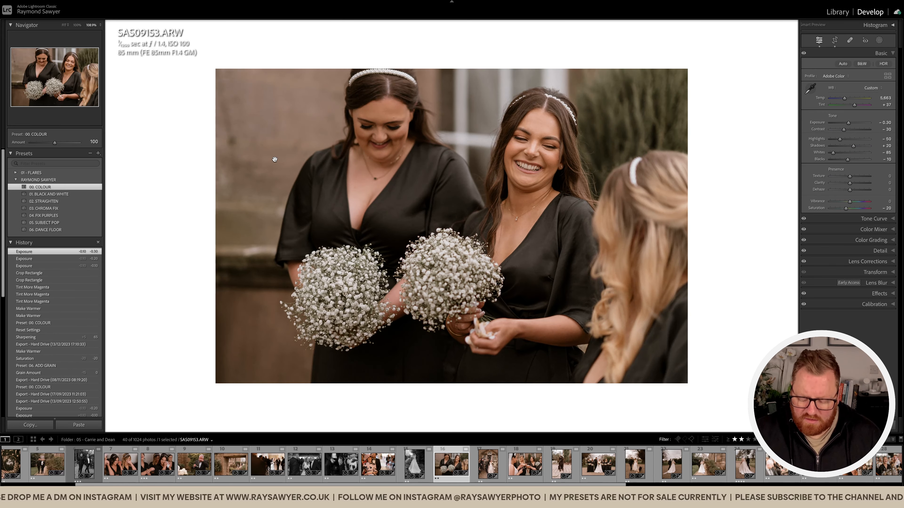
{"action": "key", "text": "comma"}
{"action": "key", "text": "comma"}
{"action": "key", "text": "plus"}
{"action": "key", "text": "plus"}
{"action": "key", "text": "period"}
{"action": "key", "text": "plus"}
{"action": "key", "text": "plus"}
{"action": "key", "text": "plus"}
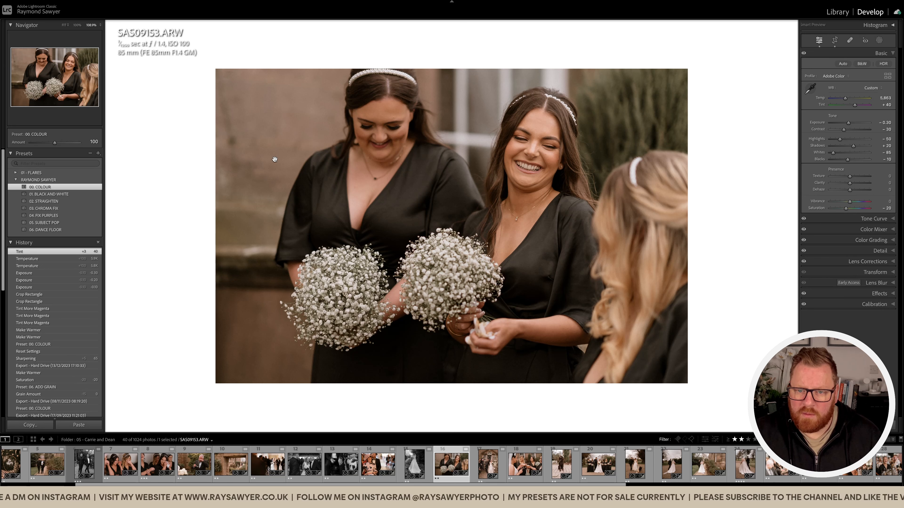
Set the bridesmaids photo's tint to +49 and exposure to -0.40, and compare it with the unedited version.
{"action": "key", "text": "plus"}
{"action": "key", "text": "period"}
{"action": "key", "text": "minus"}
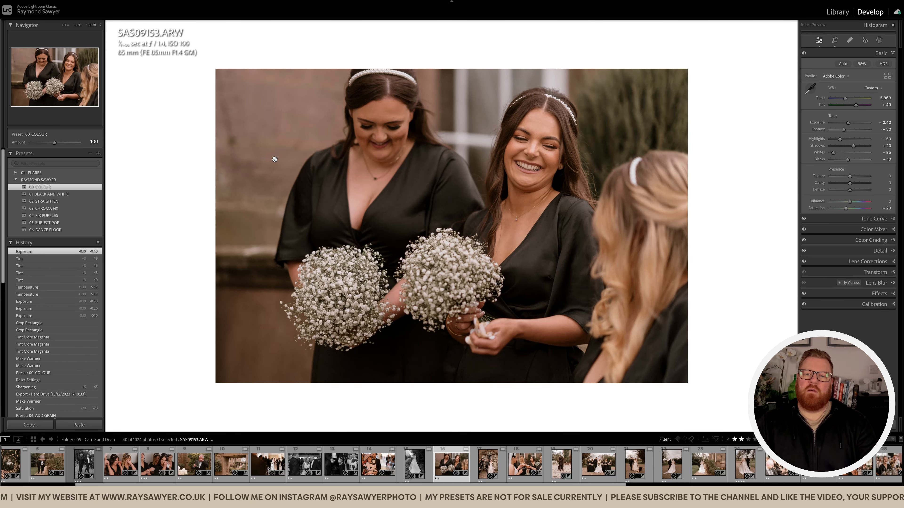
{"action": "key", "text": "backslash"}
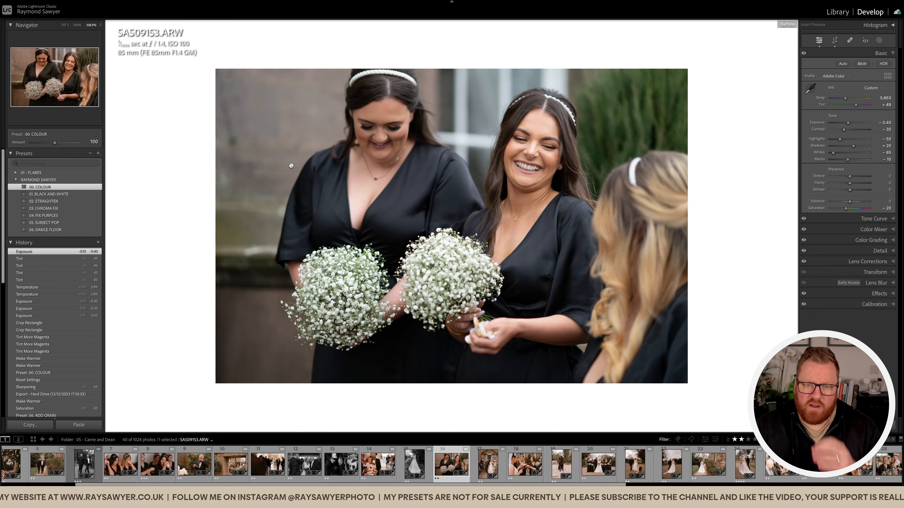
{"action": "key", "text": "backslash"}
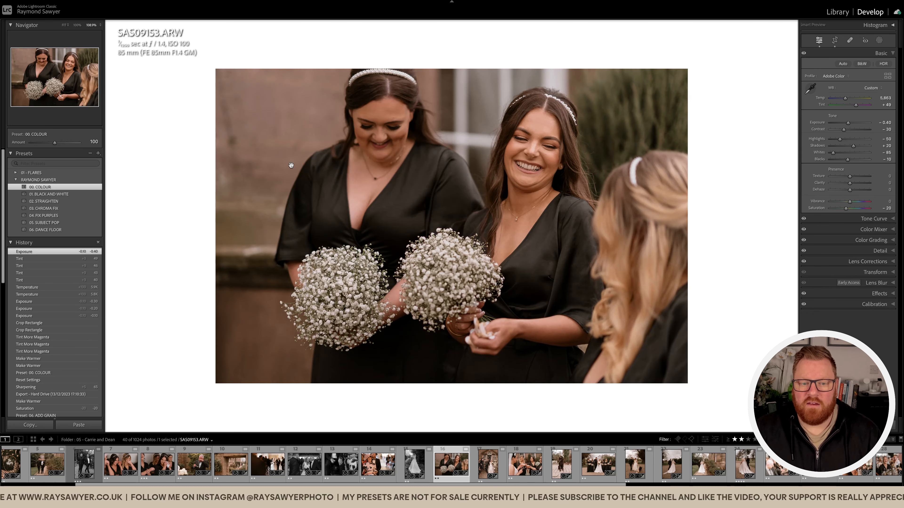
Open the following confetti photo, straighten it to an angle of -1.69, crop it tighter from the left edge and adjust the framing.
{"action": "key", "text": "Right"}
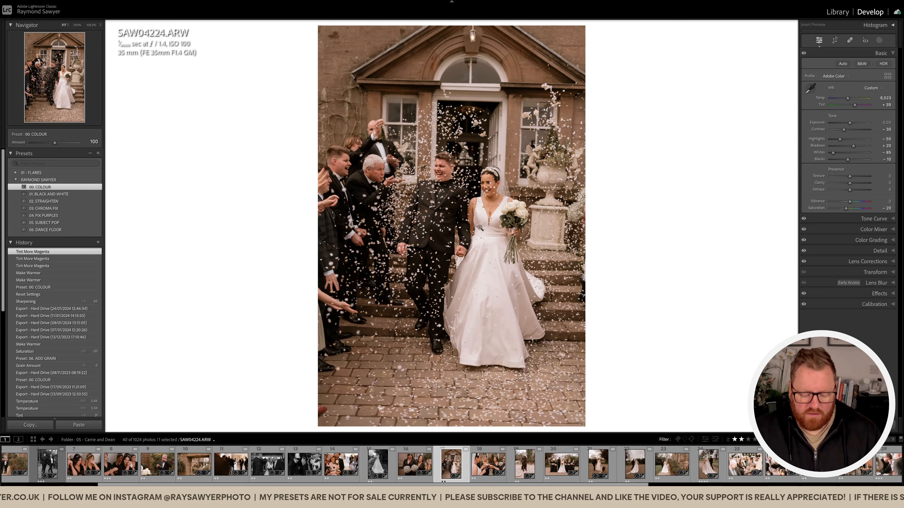
{"action": "key", "text": "r"}
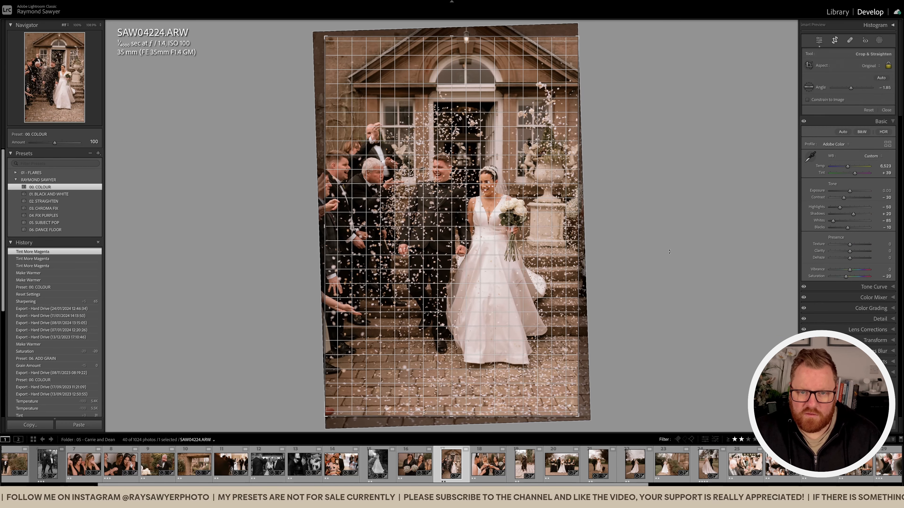
{"action": "left_click_drag", "start_coordinate": [669, 252], "coordinate": [668, 254]}
{"action": "left_click_drag", "start_coordinate": [325, 236], "coordinate": [333, 238]}
{"action": "left_click_drag", "start_coordinate": [401, 274], "coordinate": [402, 263]}
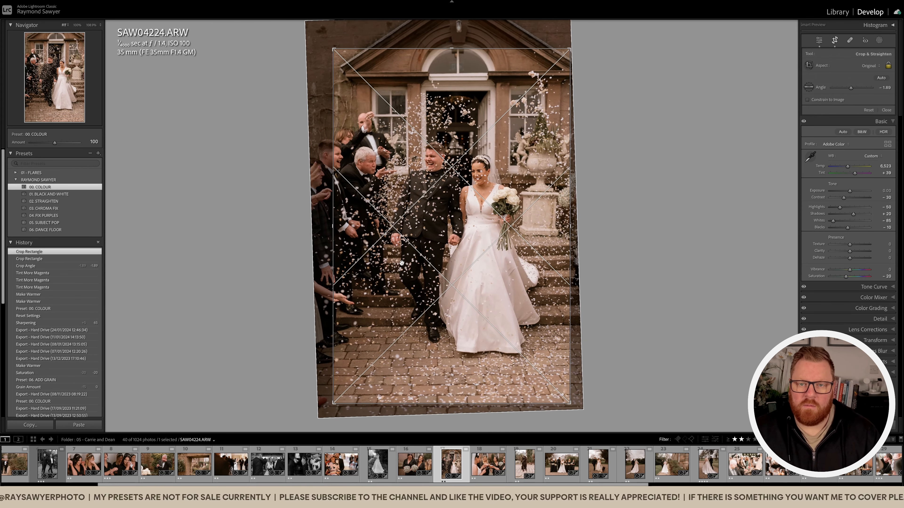
{"action": "key", "text": "r"}
Set the confetti photo's temperature to 6,723, tint to +48 and exposure to -0.20, and check the result zoomed out and in.
{"action": "left_click_drag", "start_coordinate": [505, 210], "coordinate": [499, 209]}
{"action": "key", "text": "equal"}
{"action": "key", "text": "equal"}
{"action": "key", "text": "period"}
{"action": "key", "text": "equal"}
{"action": "key", "text": "equal"}
{"action": "key", "text": "equal"}
{"action": "key", "text": "period"}
{"action": "key", "text": "minus"}
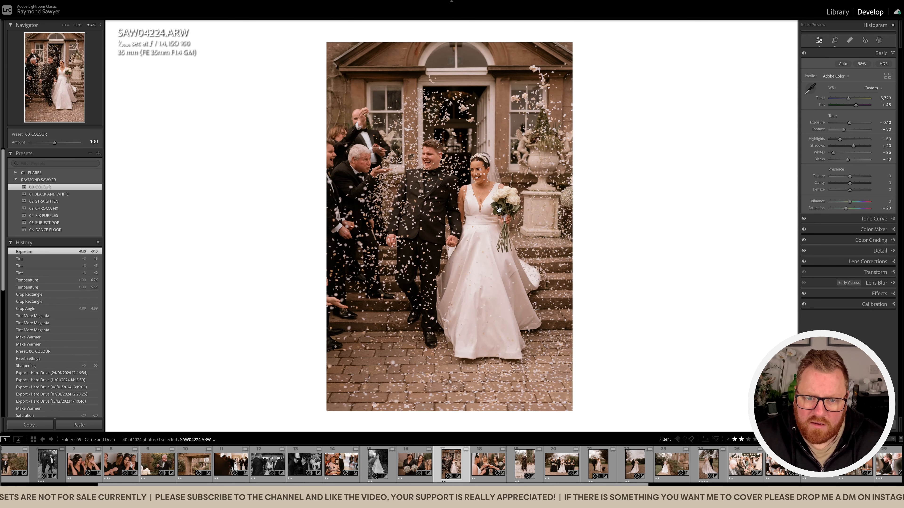
{"action": "key", "text": "minus"}
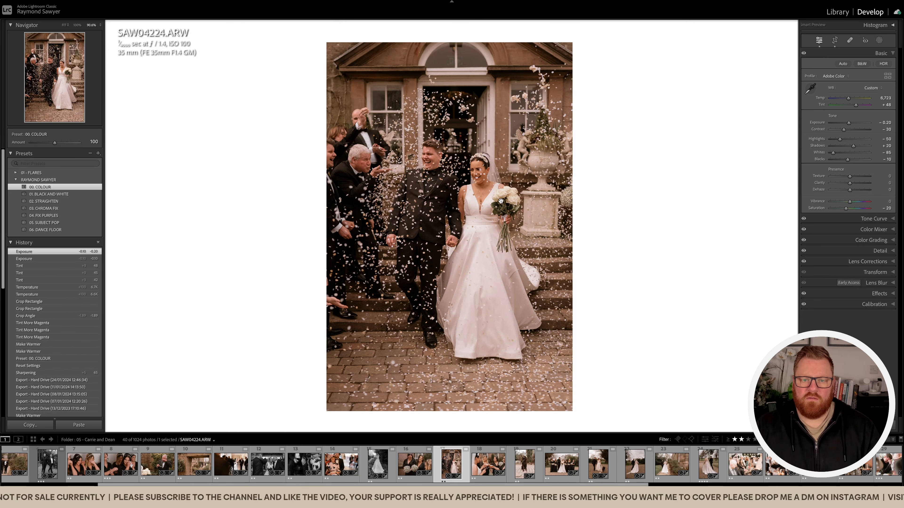
{"action": "left_click", "coordinate": [503, 201]}
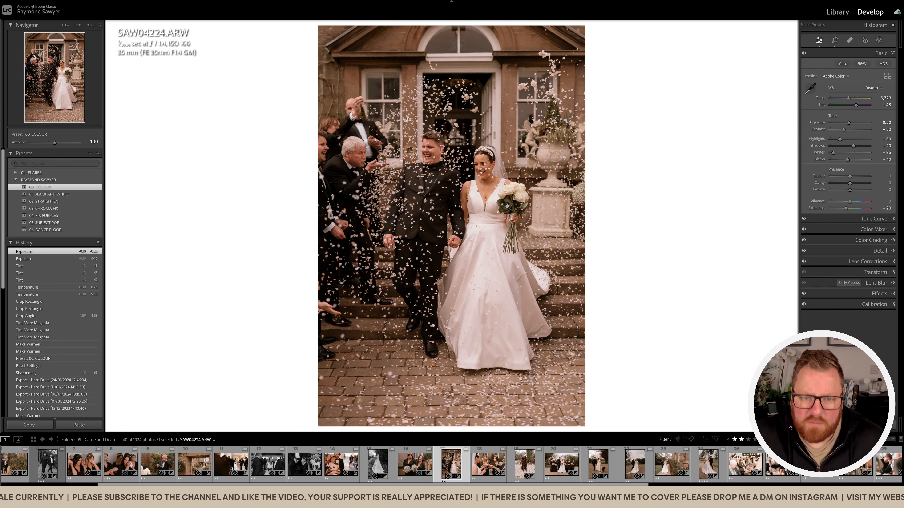
{"action": "left_click", "coordinate": [495, 197]}
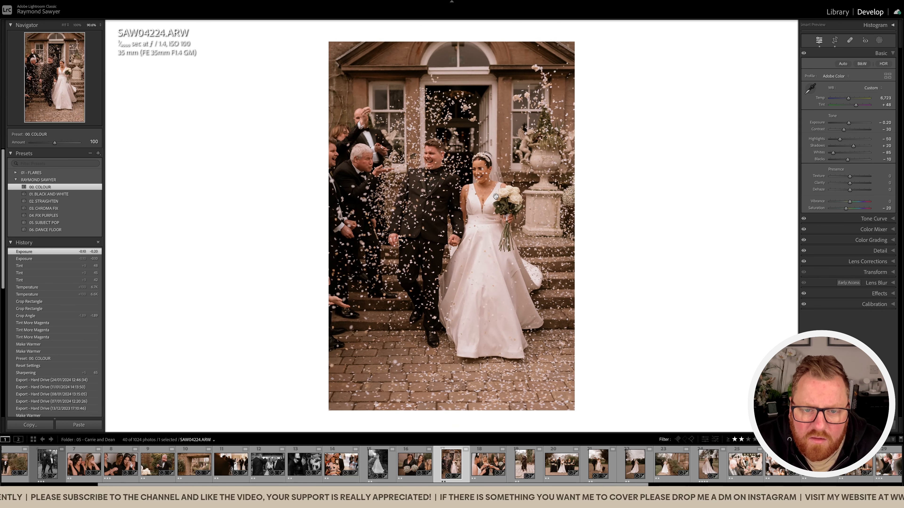
Paint a Subject Pop brush mask with exposure 0.30 and brush size 24 over the guests beside the groom.
{"action": "key", "text": "k"}
{"action": "scroll", "coordinate": [435, 189], "scroll_direction": "up", "scroll_amount": 5}
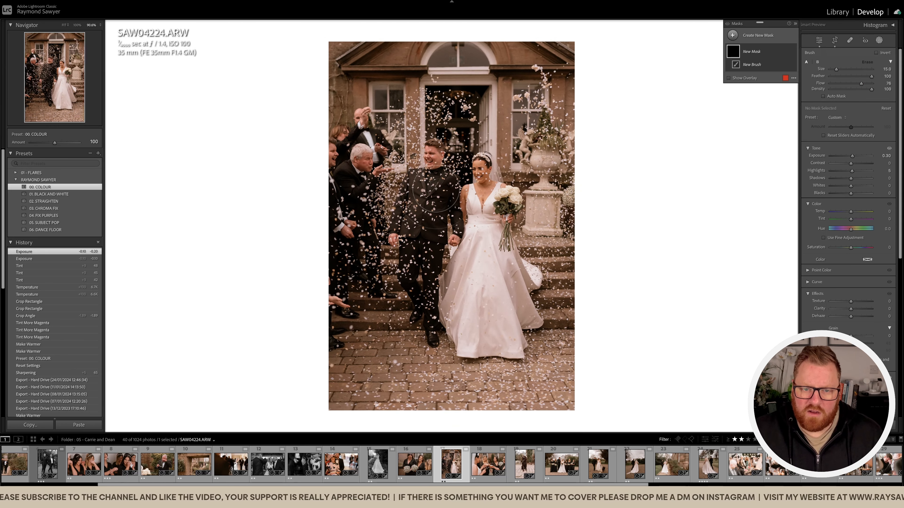
{"action": "mouse_move", "coordinate": [374, 177]}
{"action": "left_mouse_down"}
{"action": "mouse_move", "coordinate": [382, 219]}
{"action": "mouse_move", "coordinate": [393, 208]}
{"action": "mouse_move", "coordinate": [385, 309]}
{"action": "mouse_move", "coordinate": [376, 239]}
{"action": "mouse_move", "coordinate": [391, 199]}
{"action": "mouse_move", "coordinate": [410, 192]}
{"action": "mouse_move", "coordinate": [374, 194]}
{"action": "mouse_move", "coordinate": [403, 206]}
{"action": "left_mouse_up"}
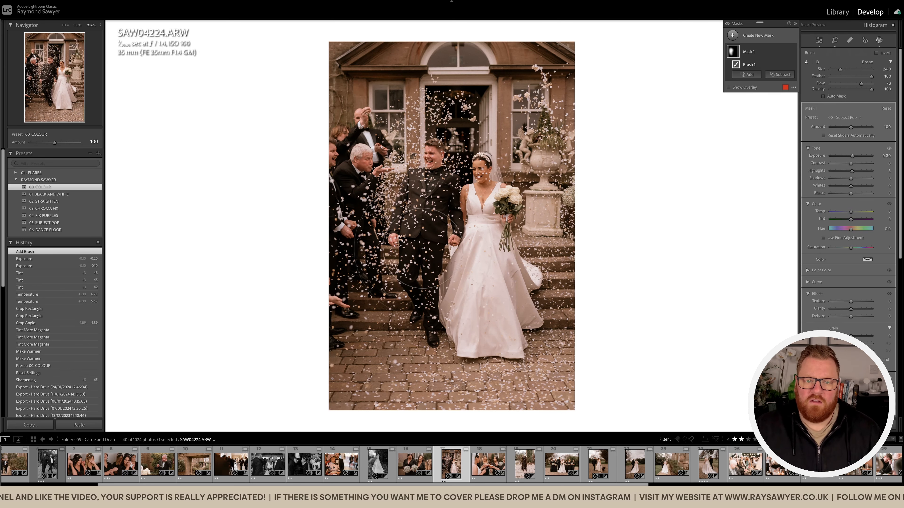
Compare the confetti photo with the brush mask hidden and shown, and leave masking.
{"action": "left_click", "coordinate": [792, 52]}
{"action": "left_click", "coordinate": [792, 52]}
{"action": "left_click", "coordinate": [793, 52]}
{"action": "left_click", "coordinate": [793, 52]}
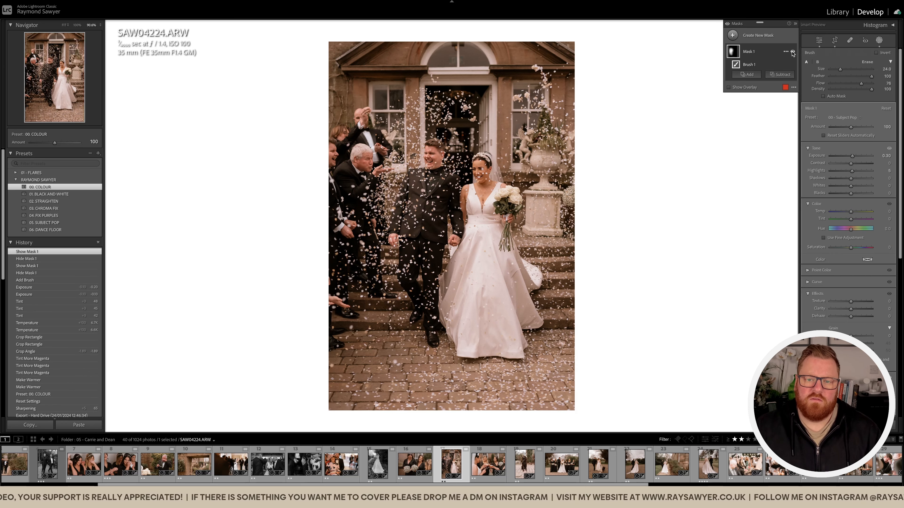
{"action": "key", "text": "k"}
Open the following photo of the bride and bridesmaids toasting with cocktails, and set its exposure to -0.30.
{"action": "key", "text": "Right"}
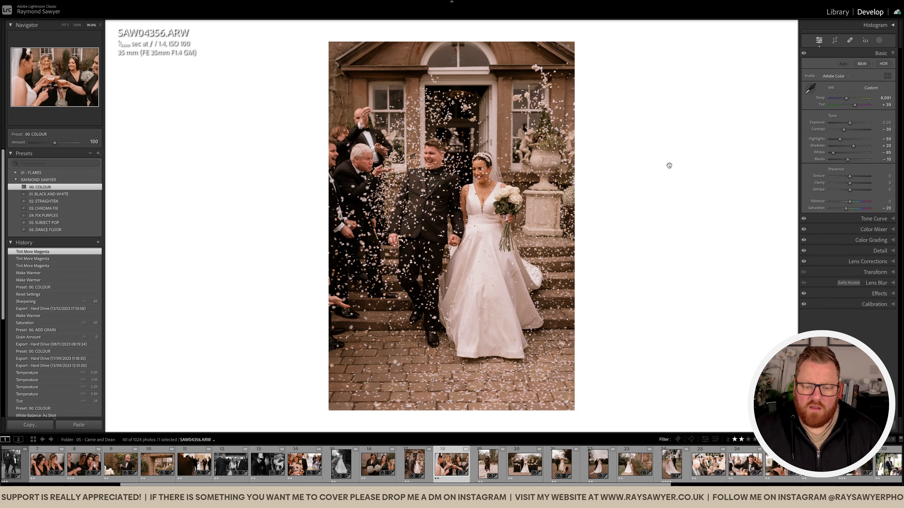
{"action": "key", "text": "minus"}
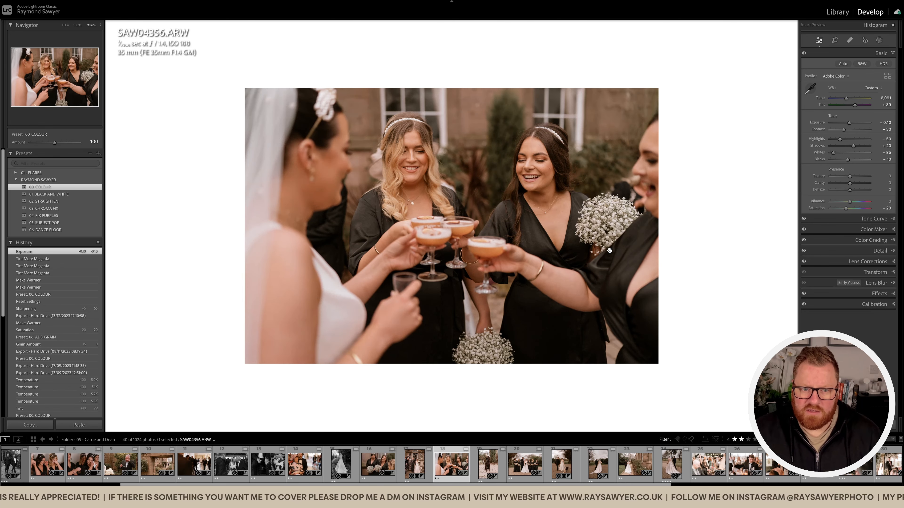
{"action": "key", "text": "minus"}
{"action": "key", "text": "minus"}
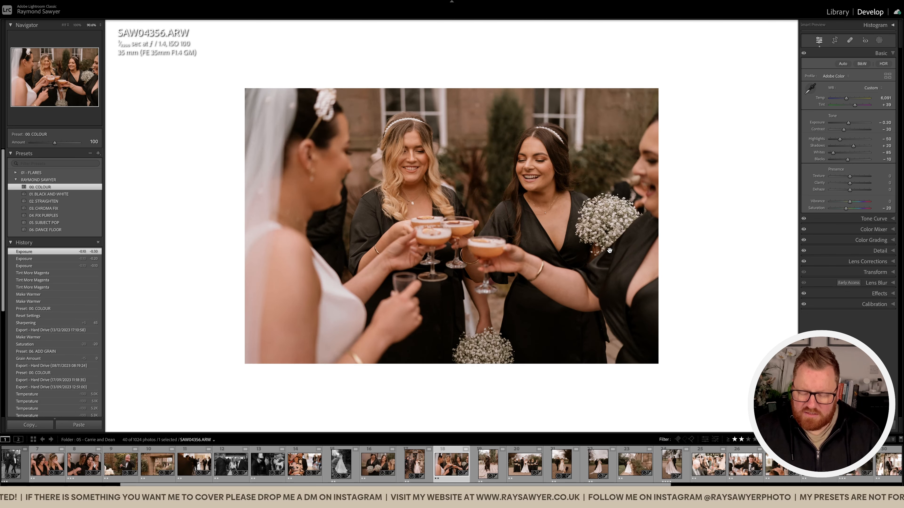
Brighten the partly cropped bridesmaid at the cocktail photo's edge with a Subject Pop brush mask at exposure 0.30.
{"action": "key", "text": "k"}
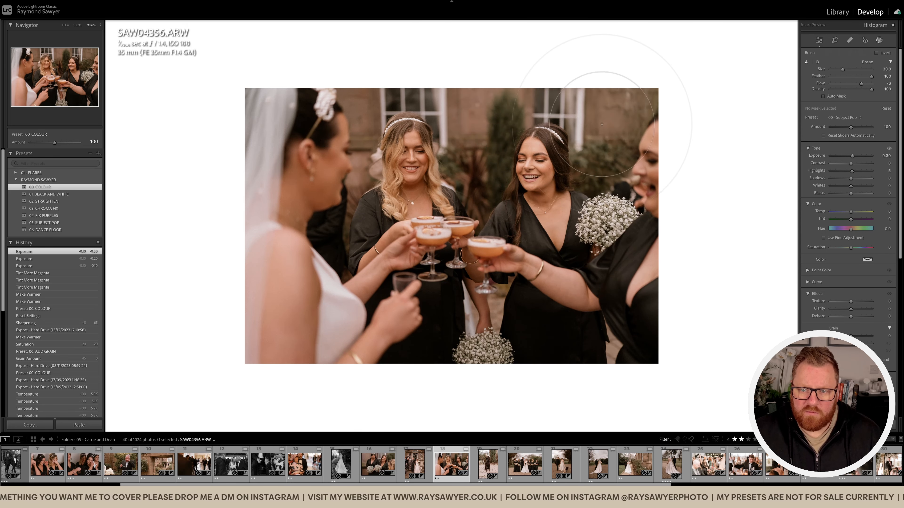
{"action": "left_click", "coordinate": [653, 174]}
{"action": "key", "text": "k"}
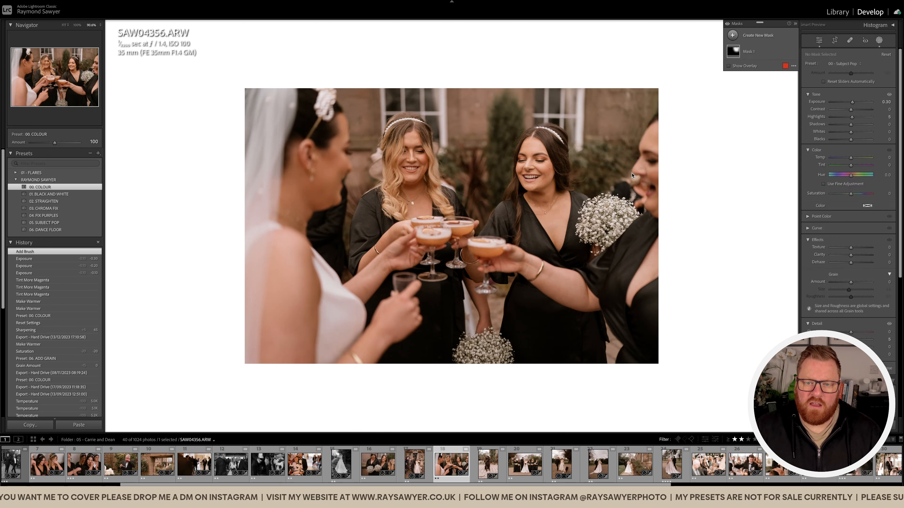
Set the cocktail photo's temperature to 6,291, tint to +57 and exposure to -0.60.
{"action": "key", "text": "minus"}
{"action": "key", "text": "minus"}
{"action": "key", "text": "comma"}
{"action": "key", "text": "comma"}
{"action": "key", "text": "equal"}
{"action": "key", "text": "equal"}
{"action": "key", "text": "period"}
{"action": "key", "text": "equal"}
{"action": "key", "text": "equal"}
{"action": "key", "text": "equal"}
{"action": "key", "text": "equal"}
{"action": "key", "text": "equal"}
{"action": "key", "text": "equal"}
{"action": "key", "text": "minus"}
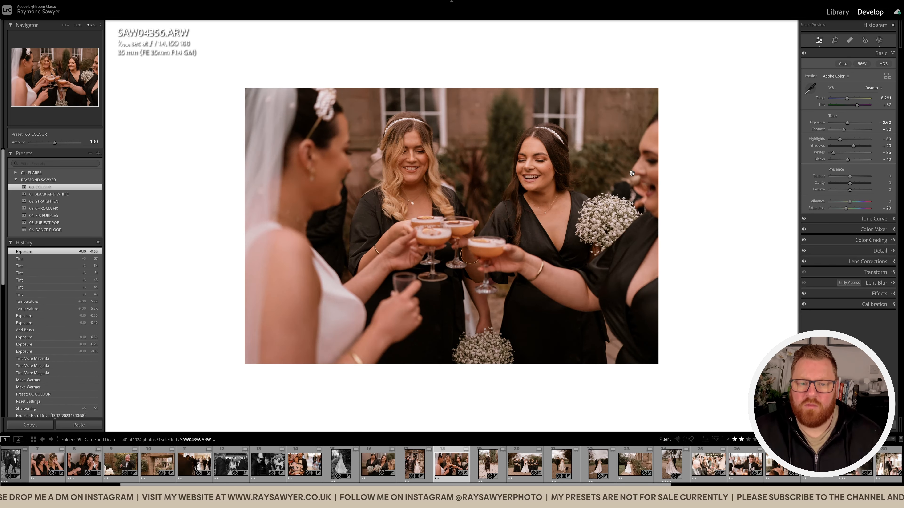
Compare the cocktail photo with its unedited version, and set the tint to +51.
{"action": "key", "text": "backslash"}
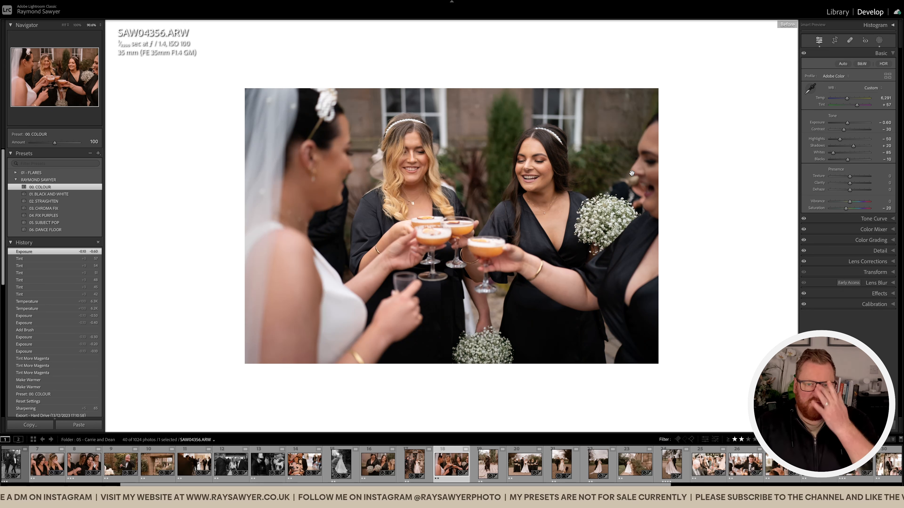
{"action": "key", "text": "backslash"}
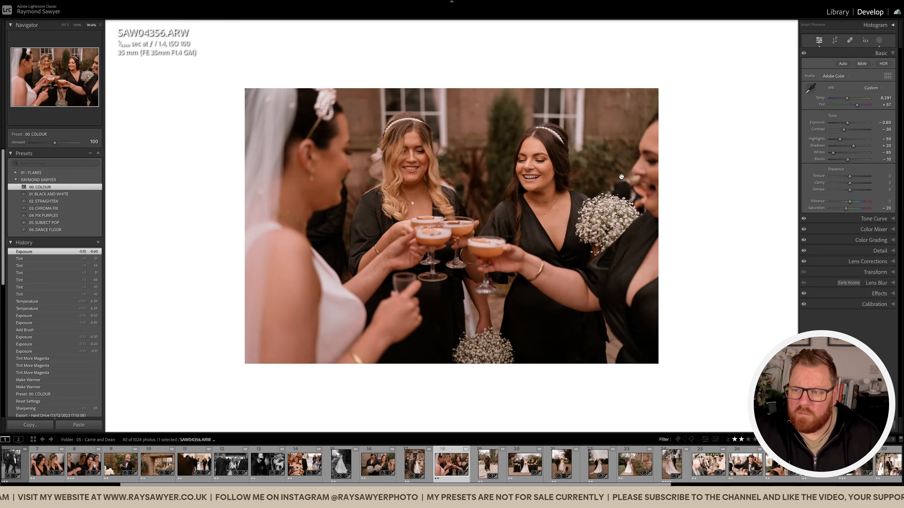
{"action": "key", "text": "minus"}
{"action": "key", "text": "minus"}
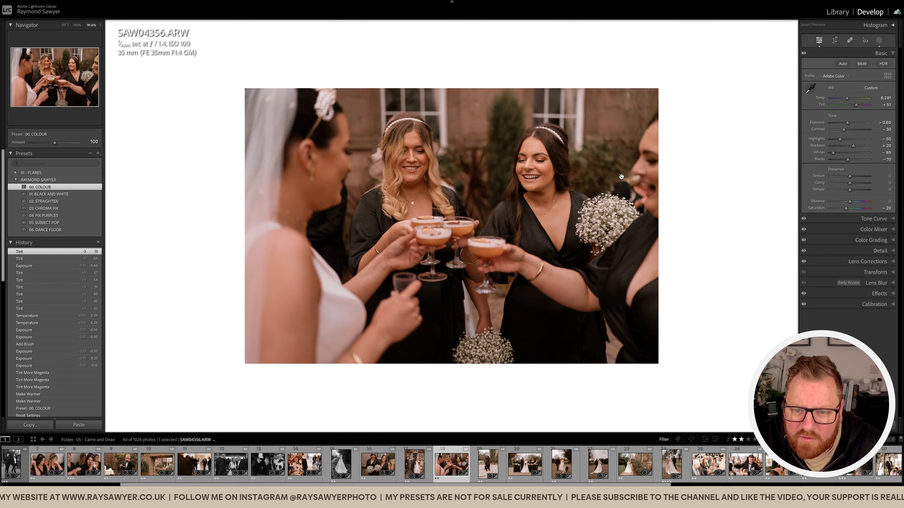
Add a second Subject Pop brush mask with exposure 0.30 over the bride in the cocktail photo.
{"action": "left_click", "coordinate": [560, 208]}
{"action": "left_click", "coordinate": [560, 208]}
{"action": "key", "text": "k"}
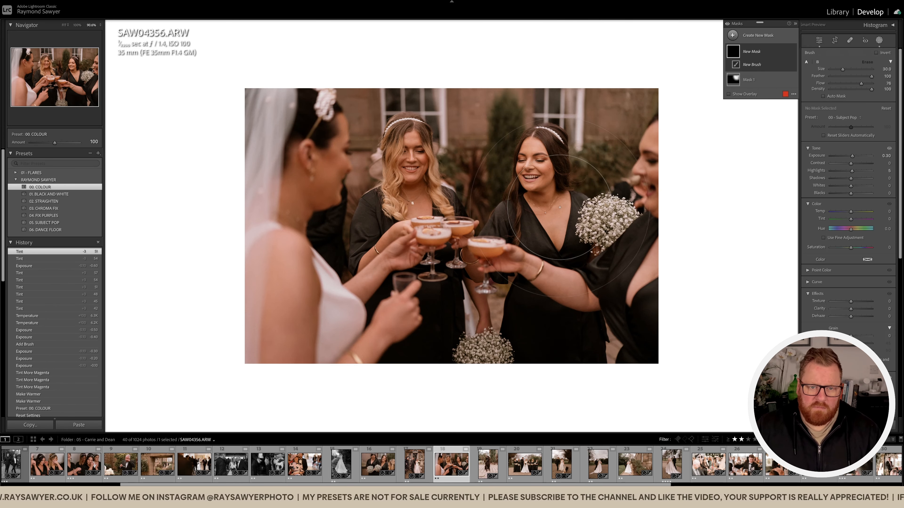
{"action": "key", "text": "k"}
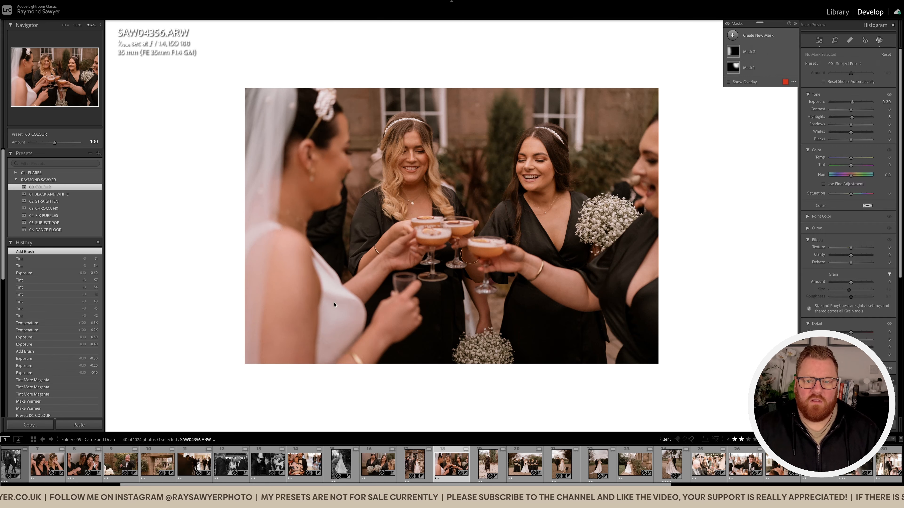
Open the following photo of the dog, crop it tighter around the dog, straighten it to -0.28 and adjust the framing.
{"action": "key", "text": "Right"}
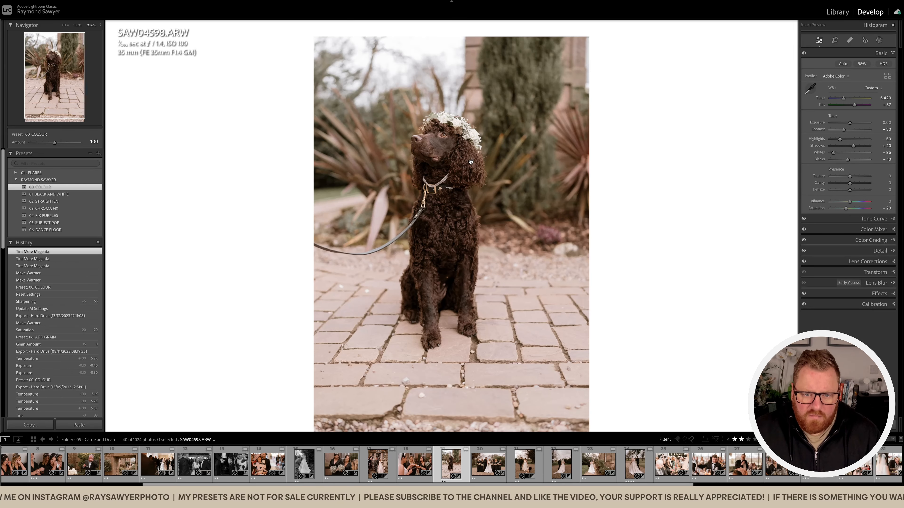
{"action": "key", "text": "r"}
{"action": "left_click_drag", "start_coordinate": [586, 216], "coordinate": [575, 213]}
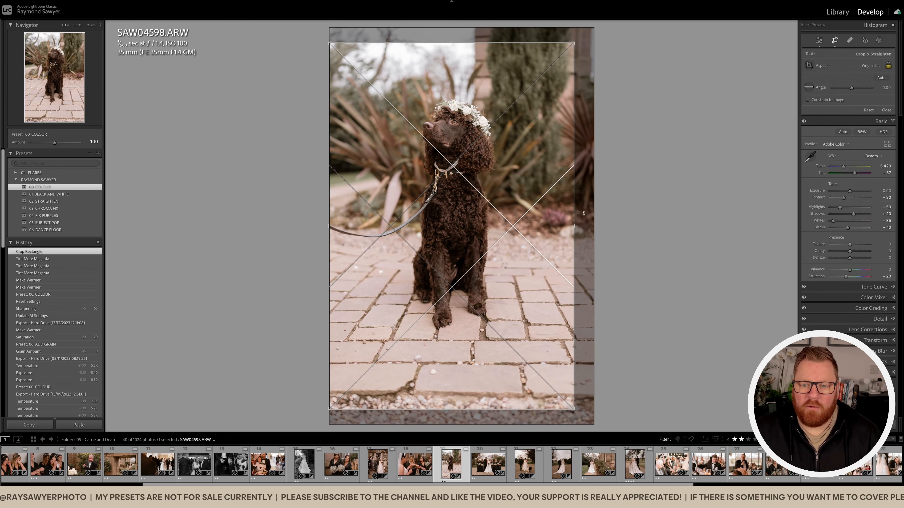
{"action": "left_click_drag", "start_coordinate": [622, 196], "coordinate": [622, 200]}
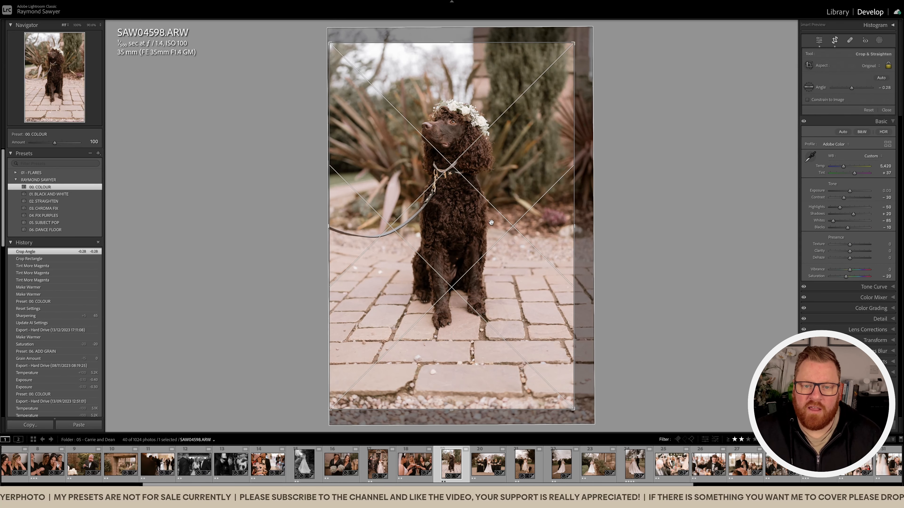
{"action": "left_click_drag", "start_coordinate": [489, 218], "coordinate": [490, 223]}
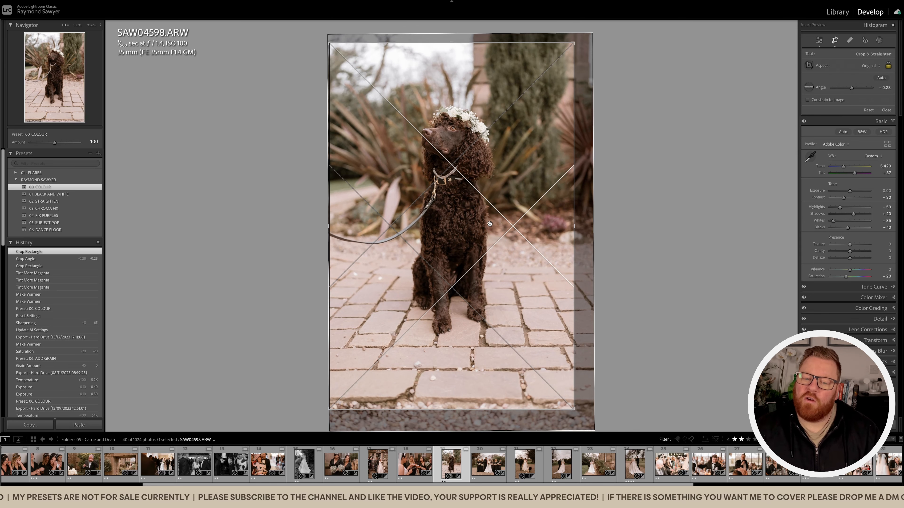
{"action": "left_click_drag", "start_coordinate": [454, 409], "coordinate": [454, 402]}
{"action": "left_click_drag", "start_coordinate": [450, 52], "coordinate": [451, 57]}
{"action": "left_click_drag", "start_coordinate": [475, 123], "coordinate": [475, 123]}
{"action": "key", "text": "r"}
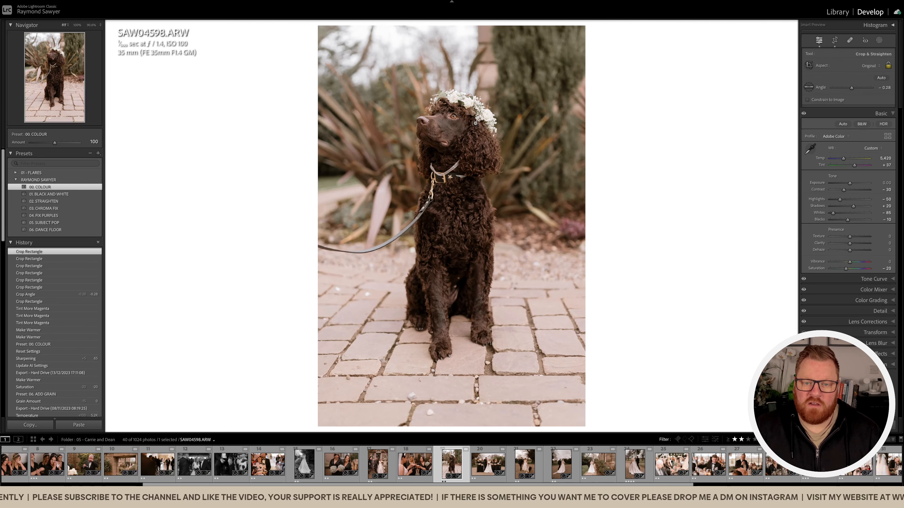
Set the dog photo's temperature to 5,820, tint to +49 and exposure to -0.10.
{"action": "key", "text": "="}
{"action": "key", "text": "="}
{"action": "key", "text": "="}
{"action": "key", "text": "="}
{"action": "key", "text": "."}
{"action": "key", "text": "="}
{"action": "key", "text": "="}
{"action": "key", "text": "="}
{"action": "key", "text": "="}
{"action": "key", "text": "."}
{"action": "key", "text": "-"}
{"action": "key", "text": "-"}
{"action": "key", "text": "-"}
{"action": "key", "text": "-"}
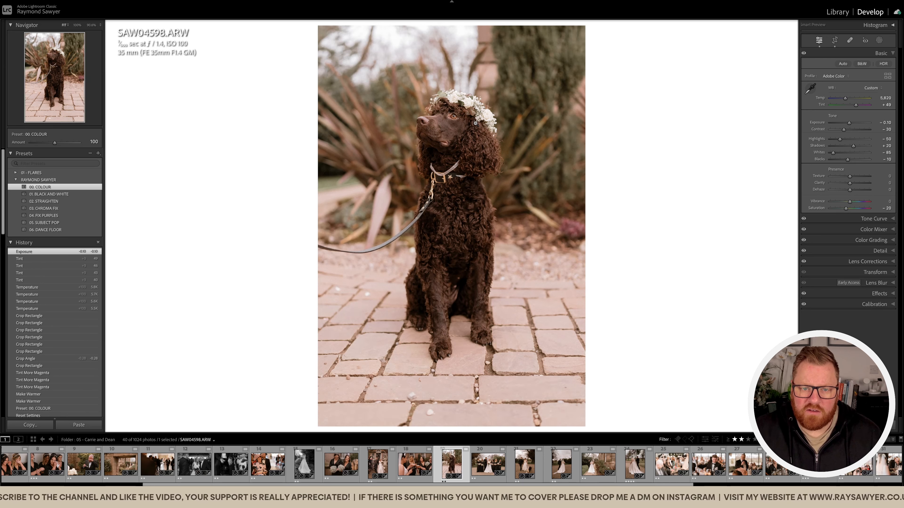
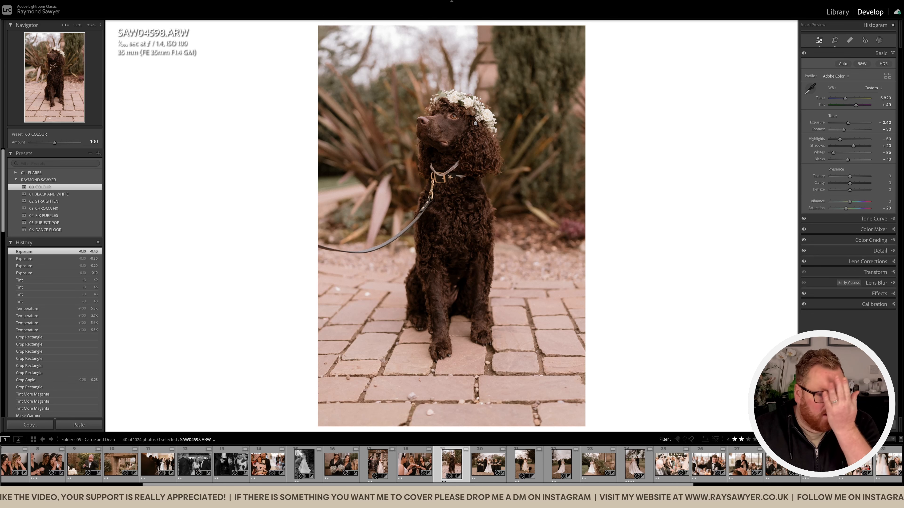
Add a Select Subject mask with the Subject Pop preset to the dog photo, and set the overall exposure to -0.70.
{"action": "key", "text": "shift+w"}
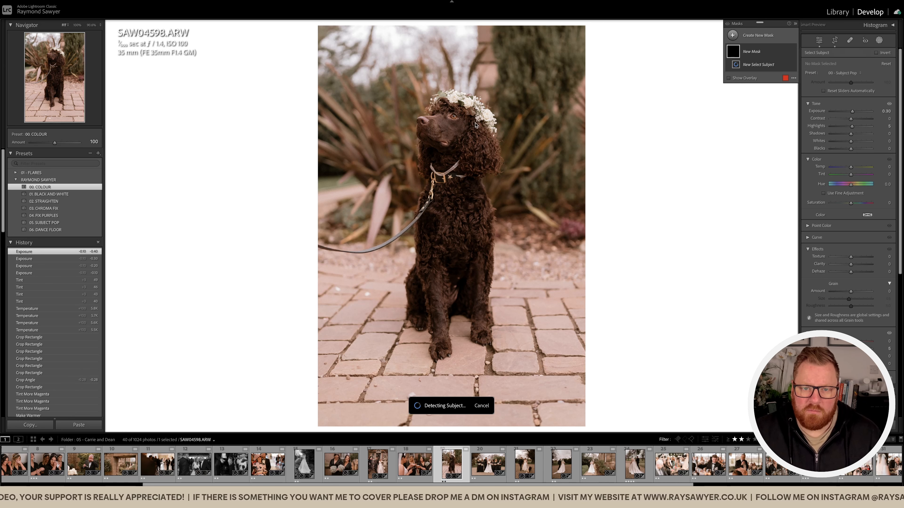
{"action": "key", "text": "shift+w"}
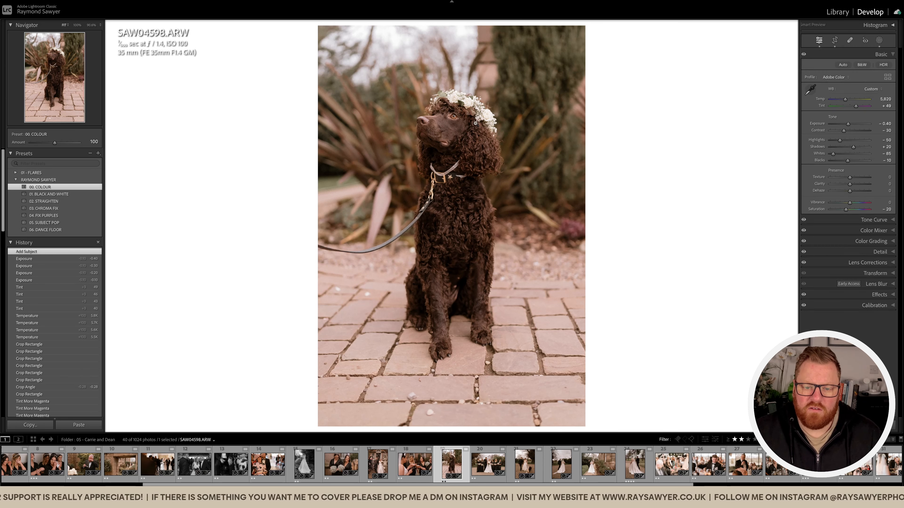
{"action": "key", "text": "minus"}
{"action": "key", "text": "minus"}
{"action": "key", "text": "minus"}
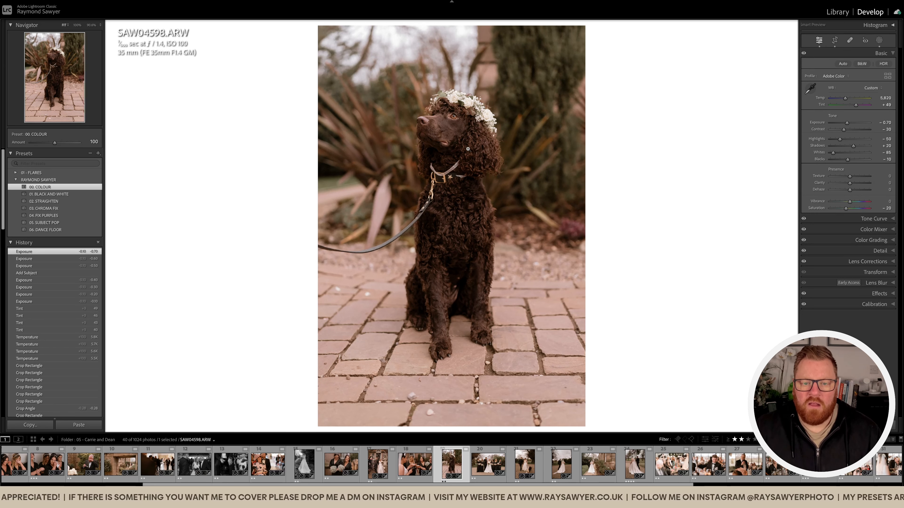
Remove the dog's lead from the background and chest, and clean up the remnants beside the fur using the Remove tool.
{"action": "left_click", "coordinate": [413, 225]}
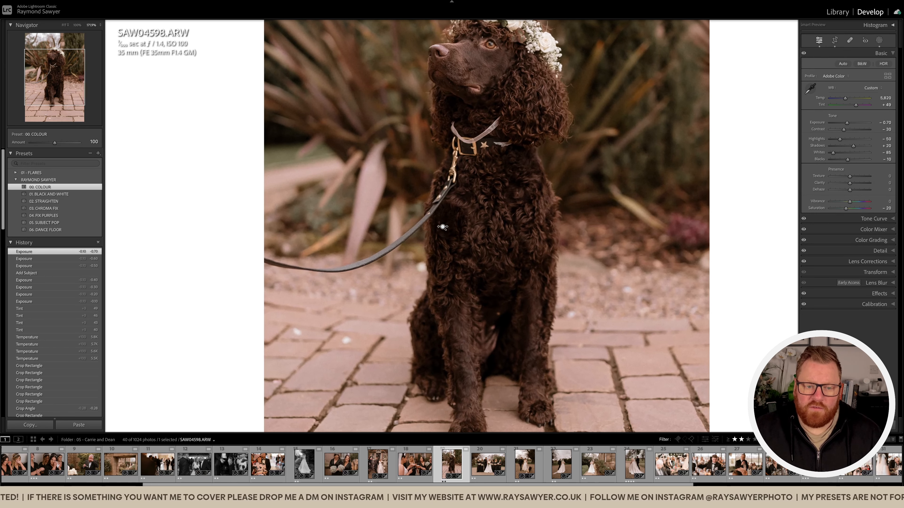
{"action": "key", "text": "q"}
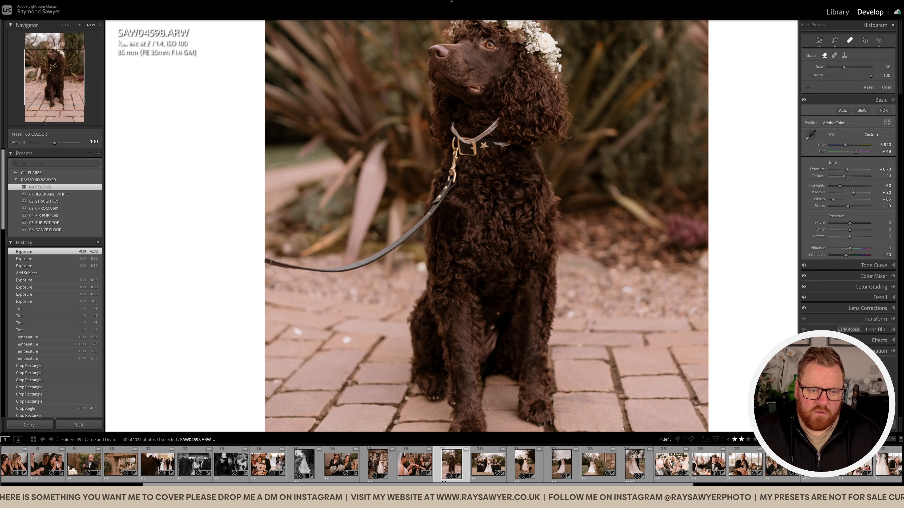
{"action": "scroll", "coordinate": [265, 259], "scroll_direction": "up", "scroll_amount": 3}
{"action": "mouse_move", "coordinate": [265, 261]}
{"action": "left_mouse_down"}
{"action": "mouse_move", "coordinate": [355, 267]}
{"action": "mouse_move", "coordinate": [424, 217]}
{"action": "left_mouse_up"}
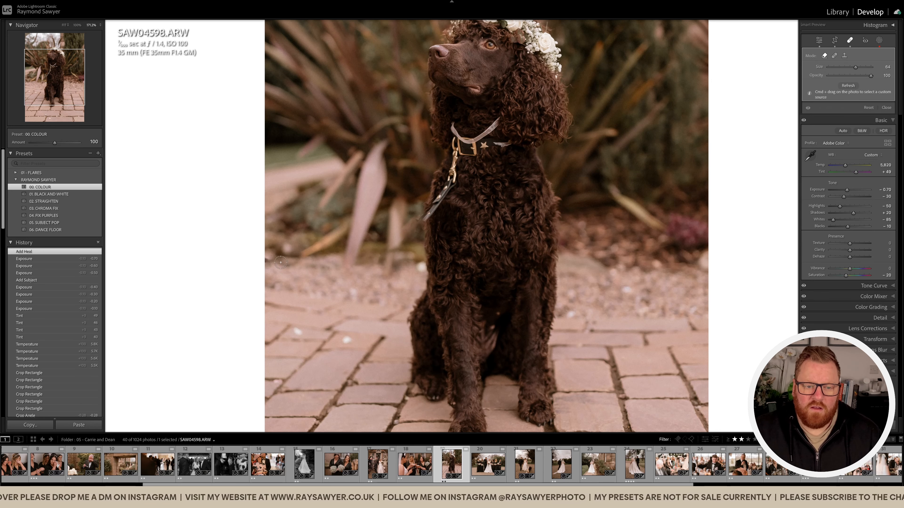
{"action": "left_click", "coordinate": [264, 262]}
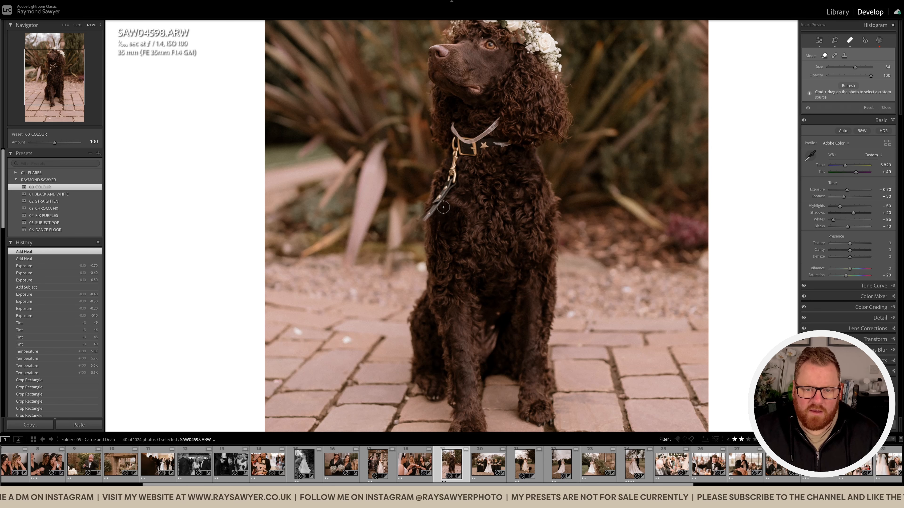
{"action": "scroll", "coordinate": [442, 207], "scroll_direction": "down", "scroll_amount": 5}
{"action": "mouse_move", "coordinate": [424, 220]}
{"action": "left_mouse_down"}
{"action": "mouse_move", "coordinate": [453, 182]}
{"action": "mouse_move", "coordinate": [423, 224]}
{"action": "mouse_move", "coordinate": [448, 189]}
{"action": "left_mouse_up"}
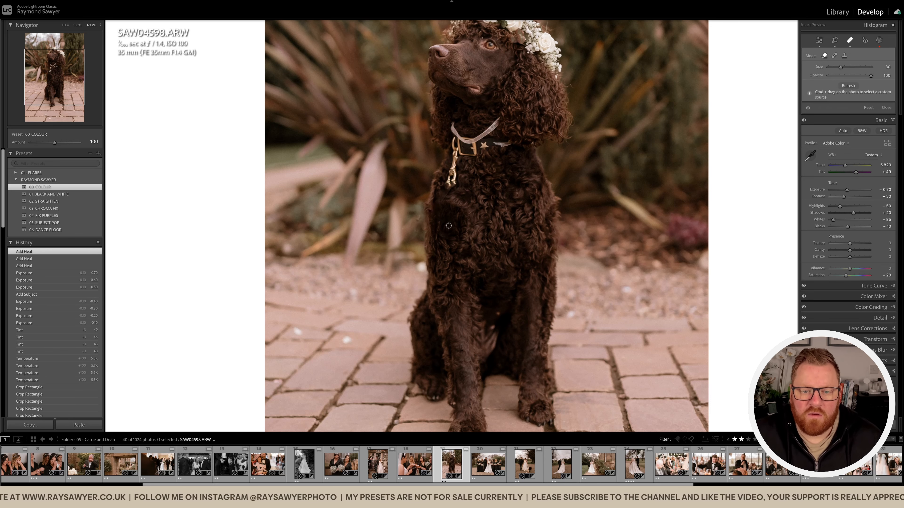
{"action": "scroll", "coordinate": [425, 227], "scroll_direction": "up", "scroll_amount": 5}
{"action": "mouse_move", "coordinate": [420, 219]}
{"action": "left_mouse_down"}
{"action": "mouse_move", "coordinate": [405, 241]}
{"action": "mouse_move", "coordinate": [414, 228]}
{"action": "mouse_move", "coordinate": [411, 236]}
{"action": "left_mouse_up"}
{"action": "scroll", "coordinate": [420, 225], "scroll_direction": "down", "scroll_amount": 1}
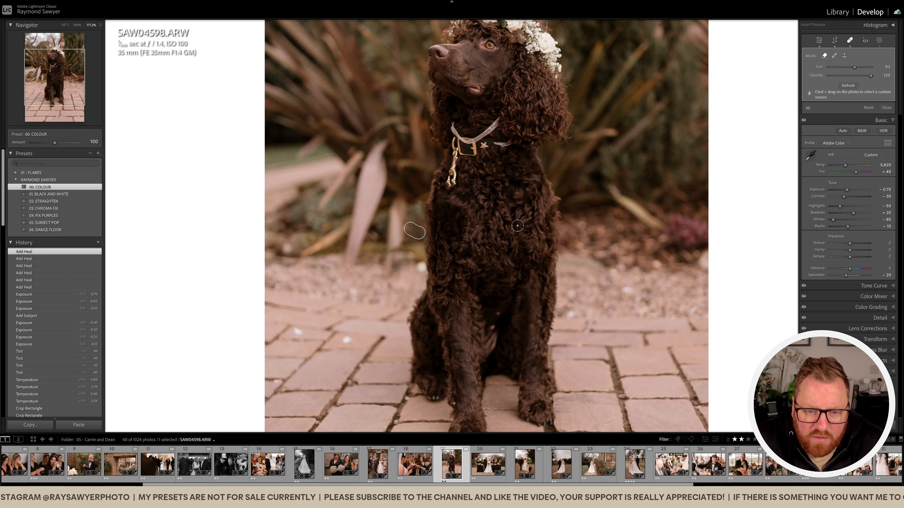
Remove the dog's collar and hanging clip, including the leftover traces on the neck fur.
{"action": "scroll", "coordinate": [463, 167], "scroll_direction": "down", "scroll_amount": 1}
{"action": "mouse_move", "coordinate": [457, 166]}
{"action": "left_mouse_down"}
{"action": "mouse_move", "coordinate": [447, 188]}
{"action": "mouse_move", "coordinate": [453, 123]}
{"action": "mouse_move", "coordinate": [466, 149]}
{"action": "mouse_move", "coordinate": [484, 146]}
{"action": "mouse_move", "coordinate": [468, 143]}
{"action": "mouse_move", "coordinate": [500, 118]}
{"action": "mouse_move", "coordinate": [462, 141]}
{"action": "mouse_move", "coordinate": [510, 144]}
{"action": "left_mouse_up"}
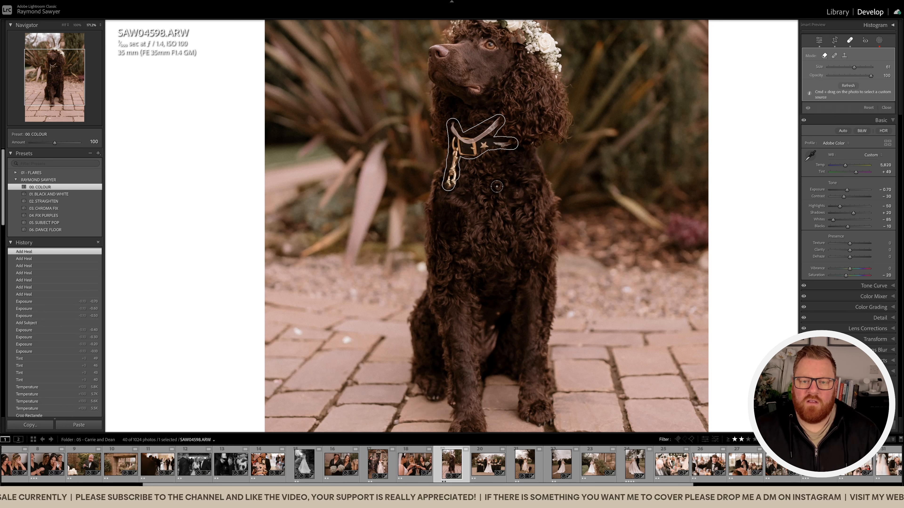
{"action": "left_click_drag", "start_coordinate": [454, 182], "coordinate": [451, 183]}
{"action": "mouse_move", "coordinate": [454, 162]}
{"action": "left_mouse_down"}
{"action": "mouse_move", "coordinate": [441, 193]}
{"action": "mouse_move", "coordinate": [459, 188]}
{"action": "left_mouse_up"}
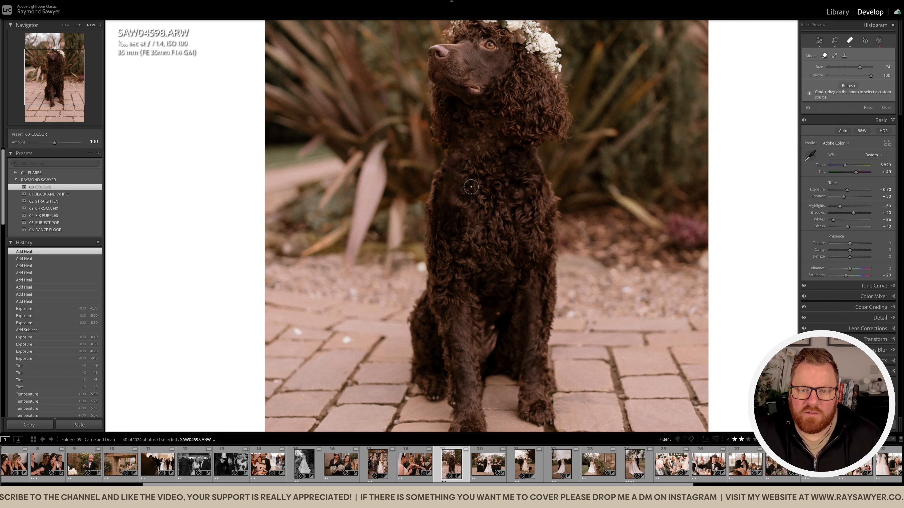
{"action": "key", "text": "q"}
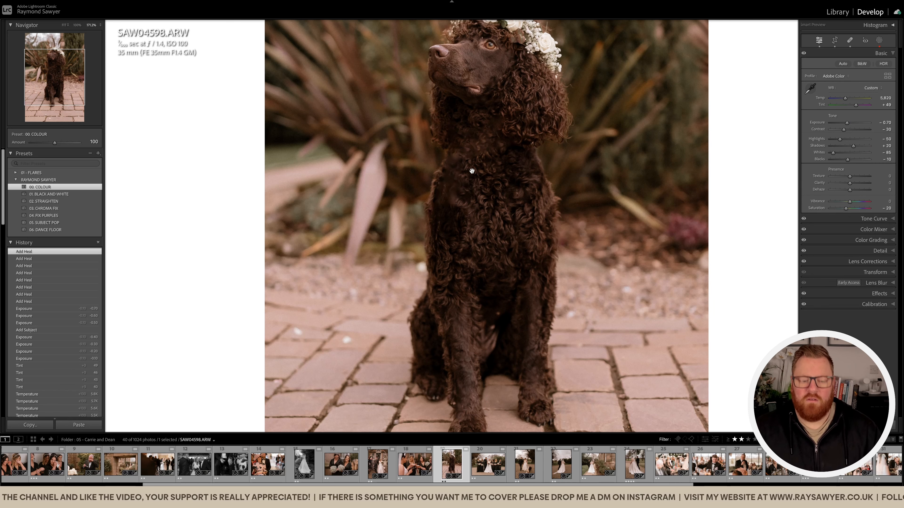
{"action": "key", "text": "q"}
{"action": "left_click_drag", "start_coordinate": [457, 155], "coordinate": [476, 151]}
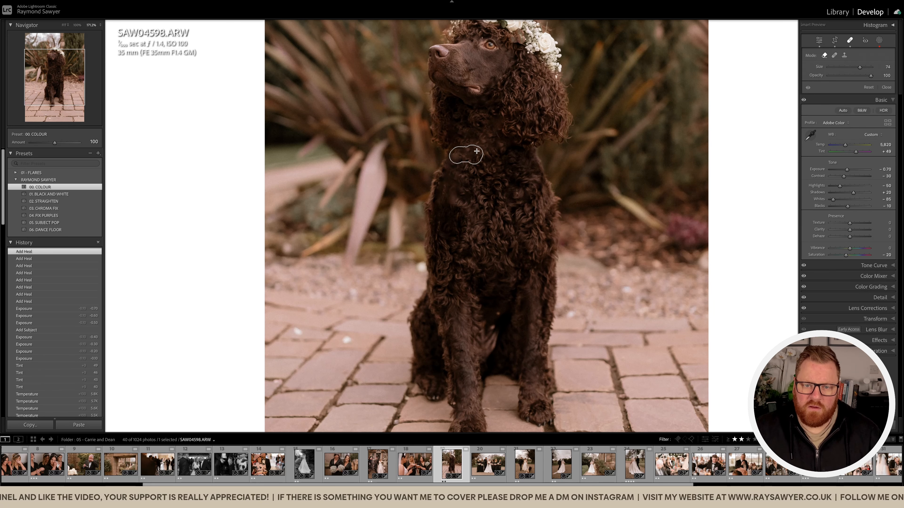
{"action": "key", "text": "q"}
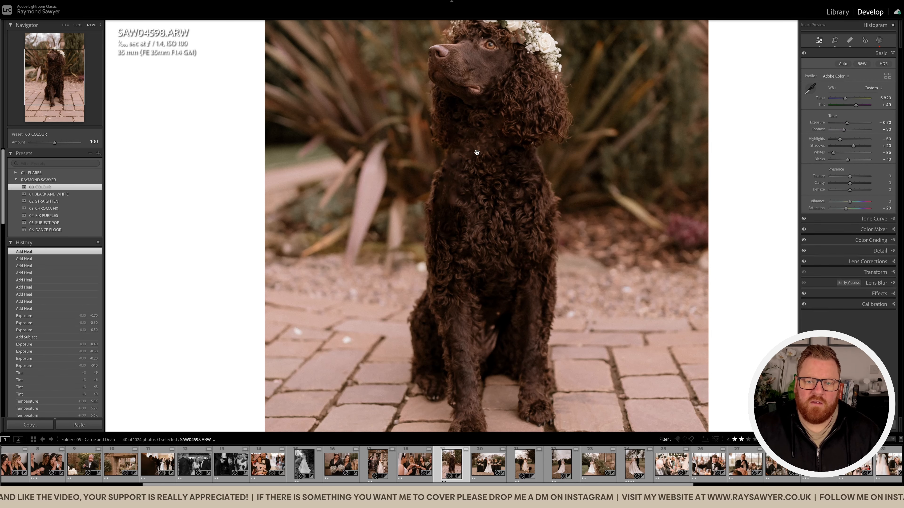
Compare the dog photo with its unedited version, and shift the crop slightly to reframe the dog.
{"action": "left_click", "coordinate": [463, 181]}
{"action": "key", "text": "backslash"}
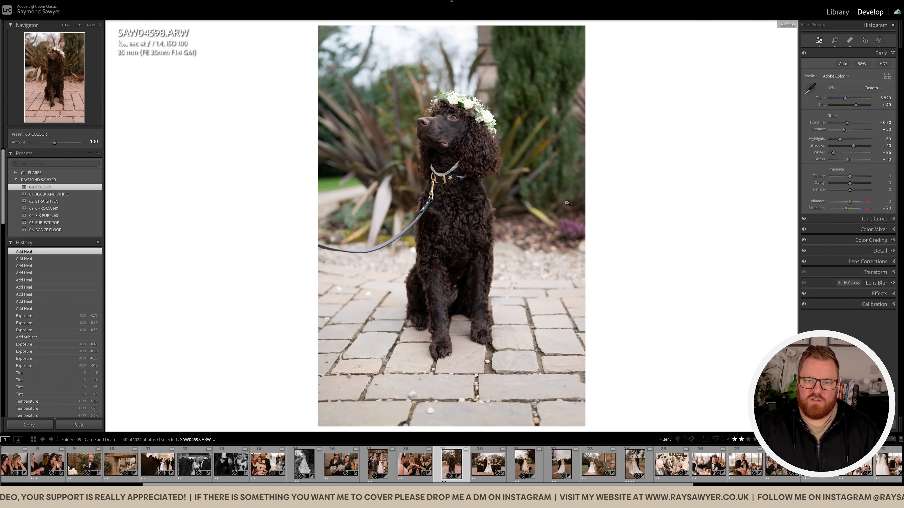
{"action": "key", "text": "backslash"}
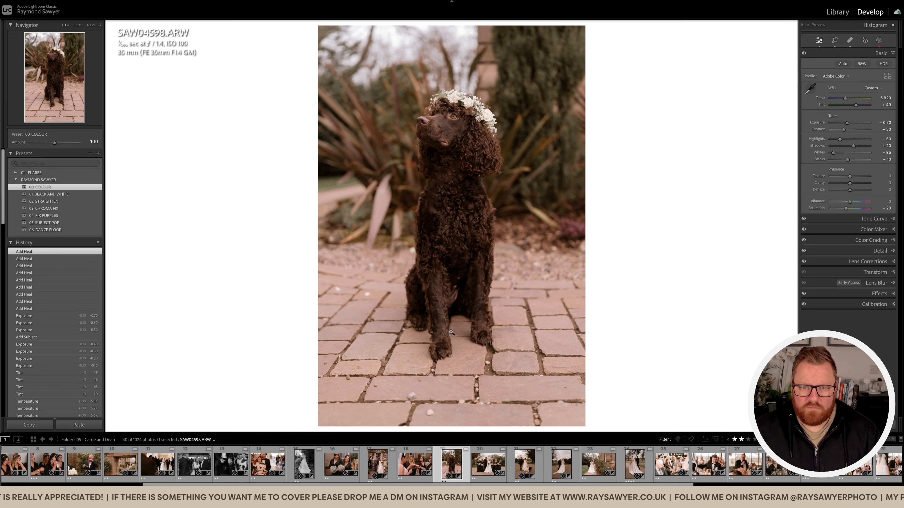
{"action": "key", "text": "r"}
{"action": "left_click_drag", "start_coordinate": [460, 268], "coordinate": [458, 265]}
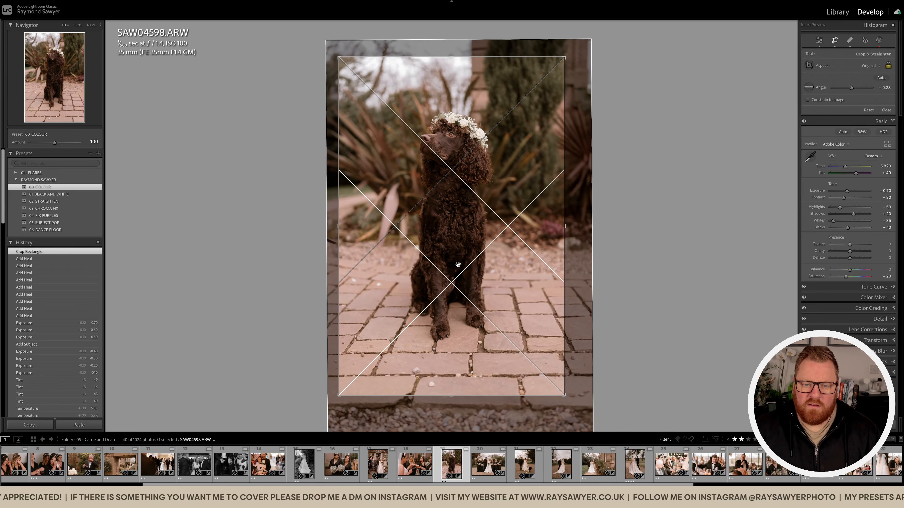
{"action": "key", "text": "r"}
Open the following bridal party photo, straighten it to -0.80 and crop it slightly tighter around the group.
{"action": "key", "text": "Right"}
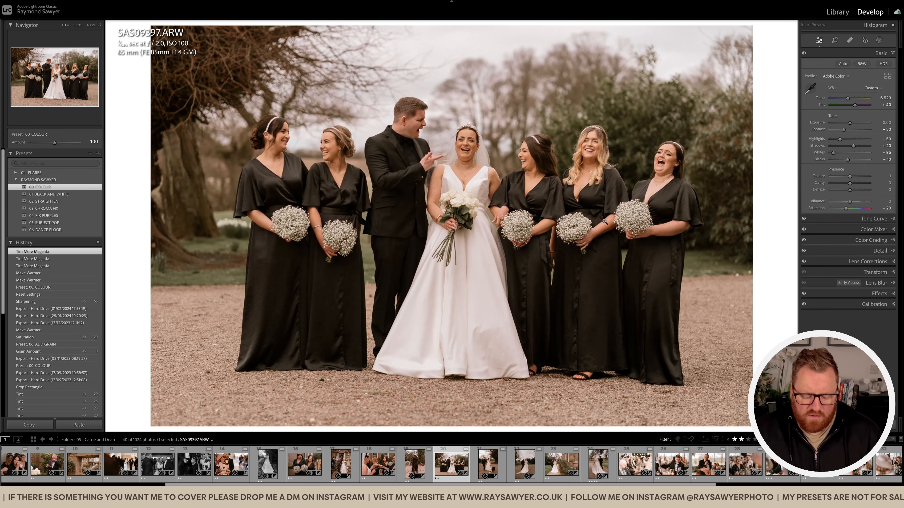
{"action": "key", "text": "r"}
{"action": "left_click_drag", "start_coordinate": [762, 218], "coordinate": [762, 231]}
{"action": "left_click_drag", "start_coordinate": [637, 229], "coordinate": [633, 230]}
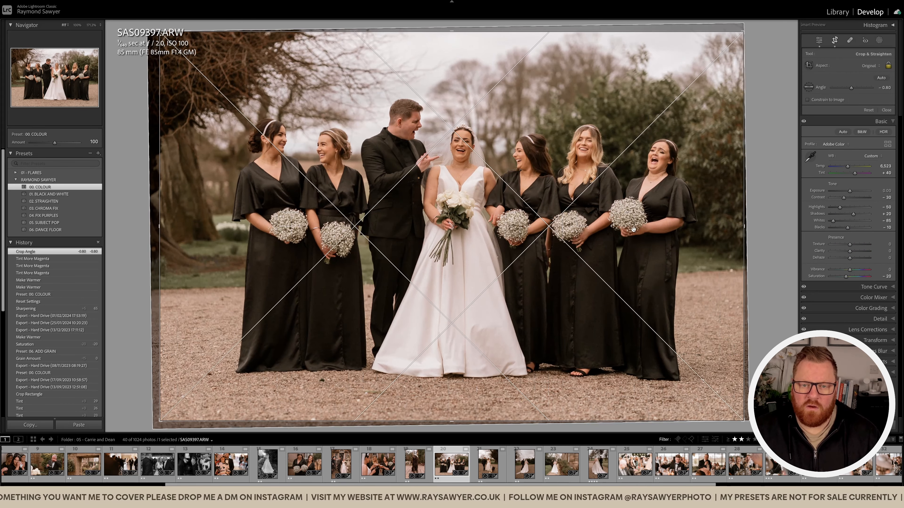
{"action": "left_click_drag", "start_coordinate": [471, 32], "coordinate": [473, 59]}
{"action": "key", "text": "r"}
Set the bridal party photo's exposure to -0.30, tint to +49 and temperature to 6,623.
{"action": "key", "text": "minus"}
{"action": "key", "text": "minus"}
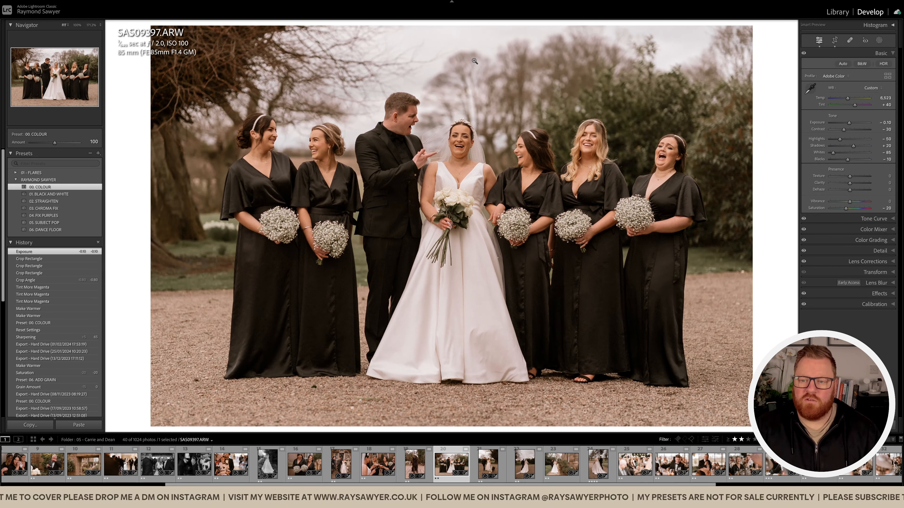
{"action": "key", "text": "minus"}
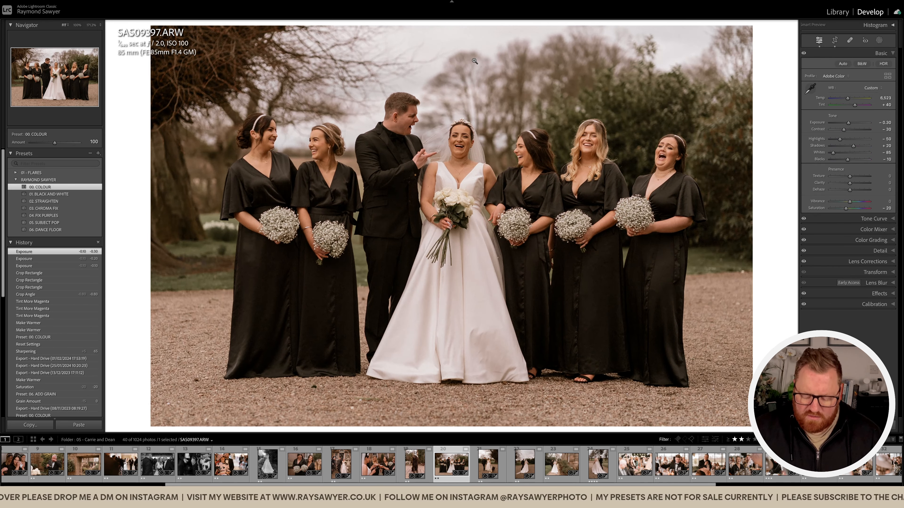
{"action": "key", "text": "equal"}
{"action": "key", "text": "equal"}
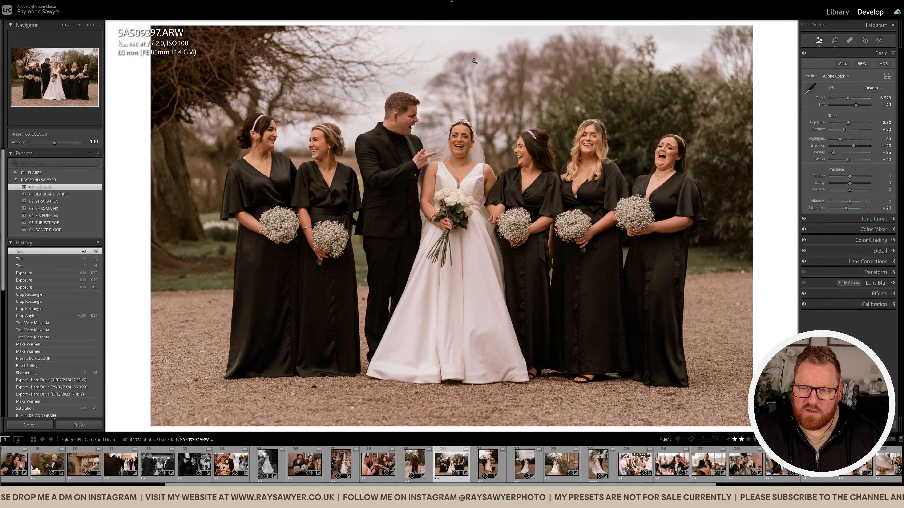
{"action": "key", "text": "comma"}
{"action": "key", "text": "equal"}
Refine the crop framing of the bridal party photo and compare the result with the unedited version.
{"action": "key", "text": "r"}
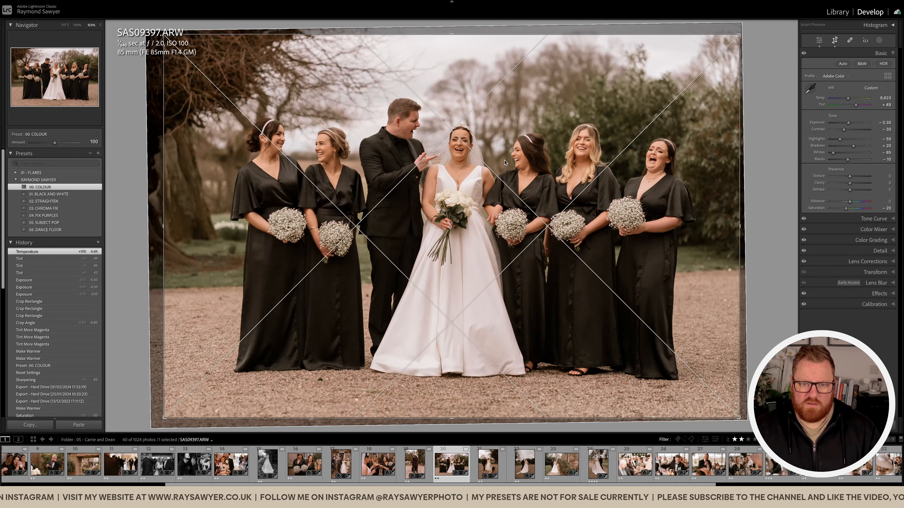
{"action": "key", "text": "r"}
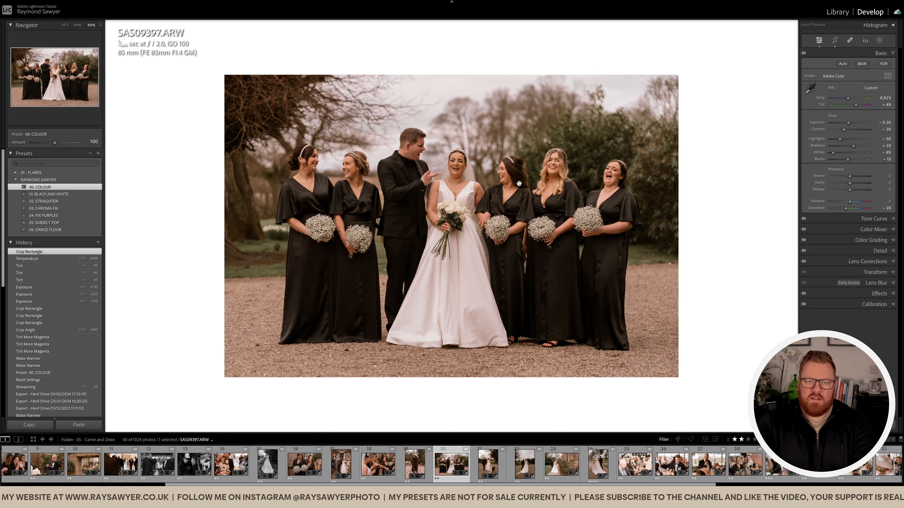
{"action": "key", "text": "backslash"}
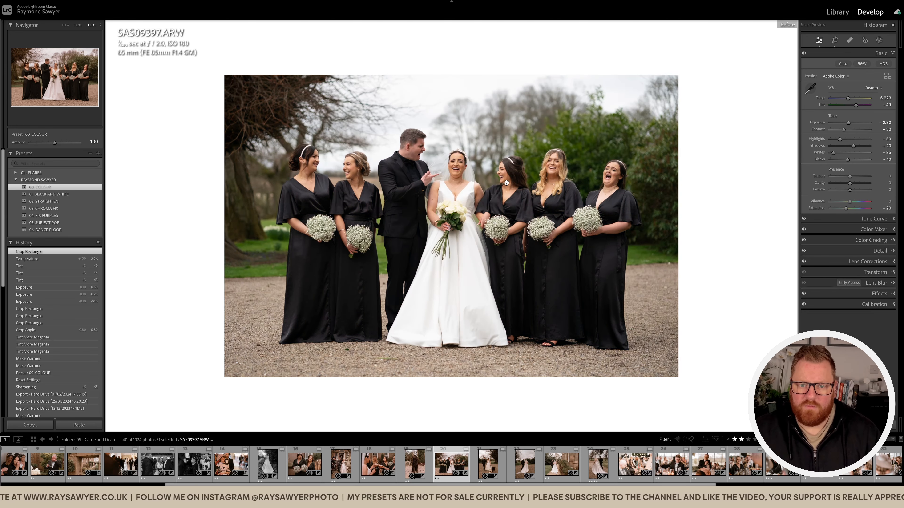
{"action": "key", "text": "backslash"}
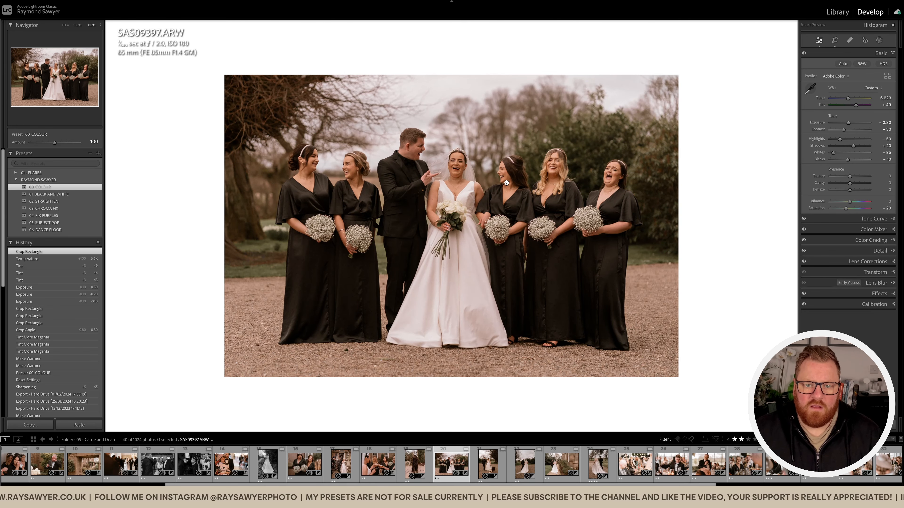
Open the photo of the couple walking two dogs, check its crop, and brush a Subject Pop mask with exposure 0.30 over the groom.
{"action": "key", "text": "Right"}
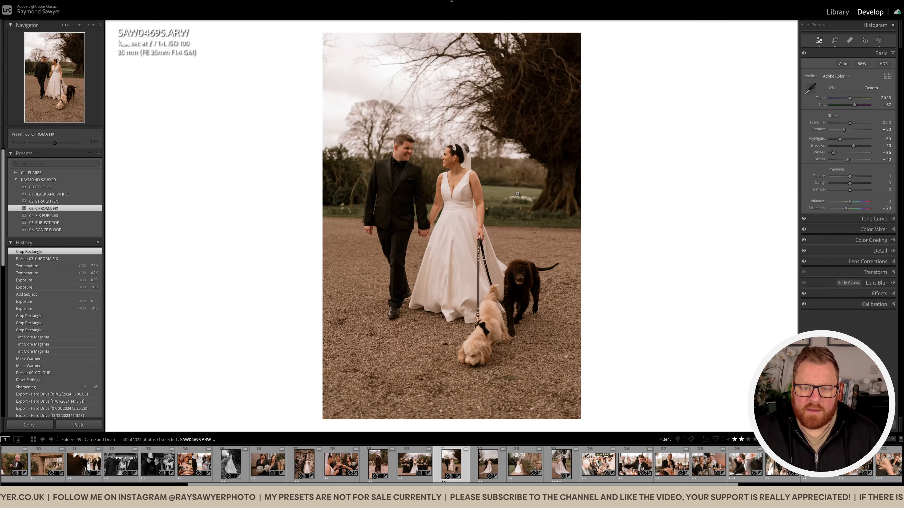
{"action": "key", "text": "r"}
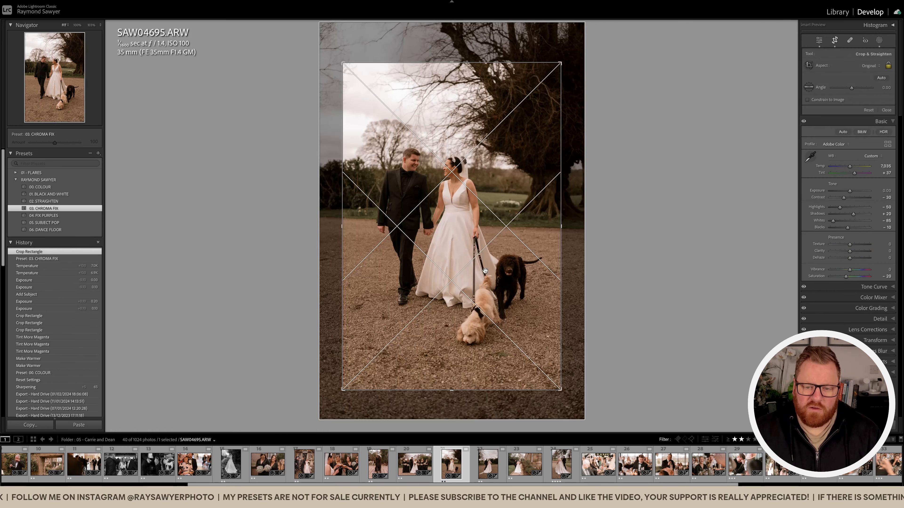
{"action": "key", "text": "r"}
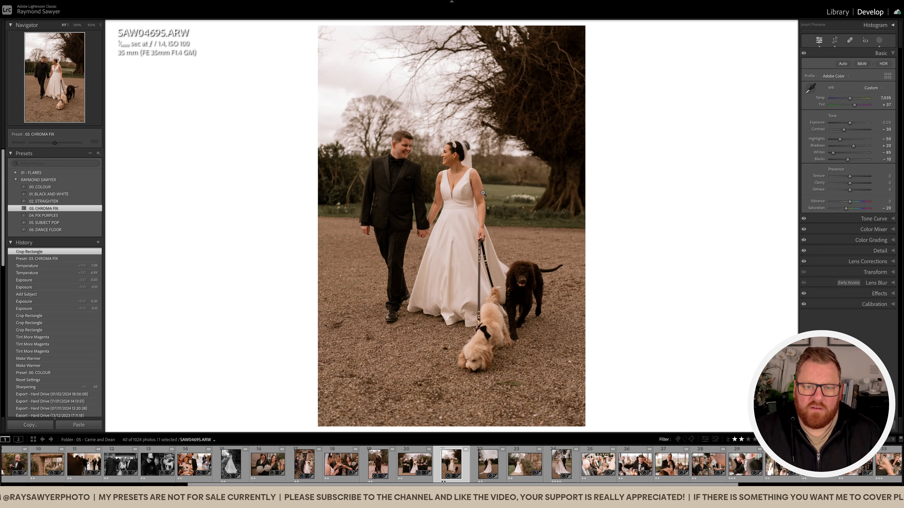
{"action": "key", "text": "k"}
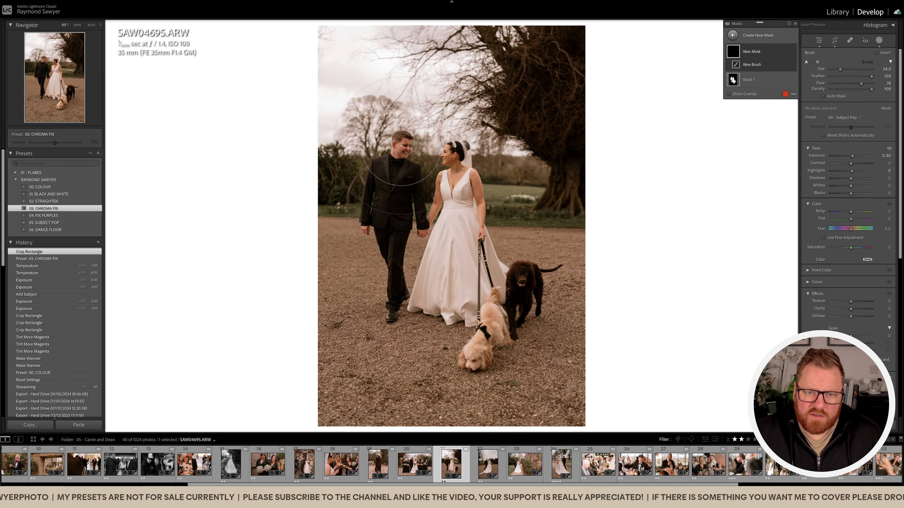
{"action": "mouse_move", "coordinate": [405, 153]}
{"action": "left_mouse_down"}
{"action": "mouse_move", "coordinate": [389, 212]}
{"action": "mouse_move", "coordinate": [384, 170]}
{"action": "mouse_move", "coordinate": [395, 156]}
{"action": "mouse_move", "coordinate": [404, 232]}
{"action": "mouse_move", "coordinate": [413, 178]}
{"action": "mouse_move", "coordinate": [422, 228]}
{"action": "mouse_move", "coordinate": [382, 176]}
{"action": "mouse_move", "coordinate": [388, 160]}
{"action": "mouse_move", "coordinate": [385, 185]}
{"action": "left_mouse_up"}
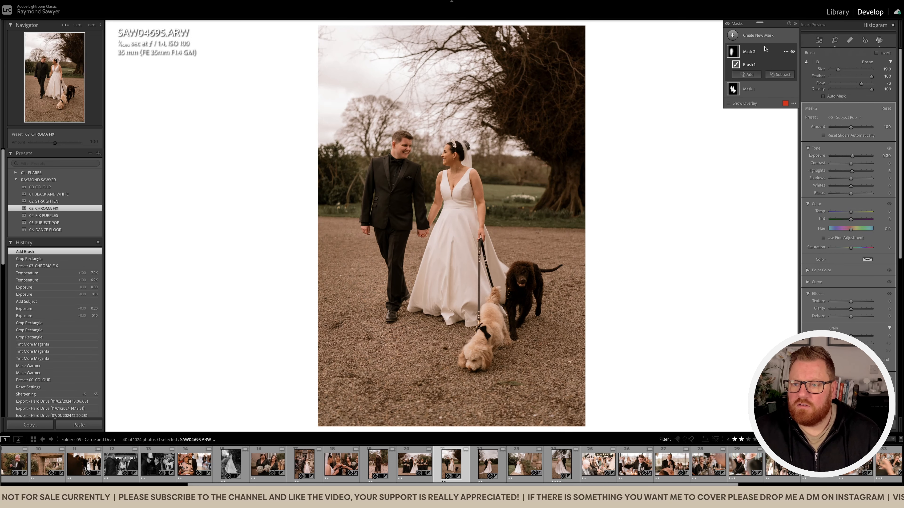
{"action": "left_click", "coordinate": [793, 52]}
{"action": "left_click", "coordinate": [793, 52]}
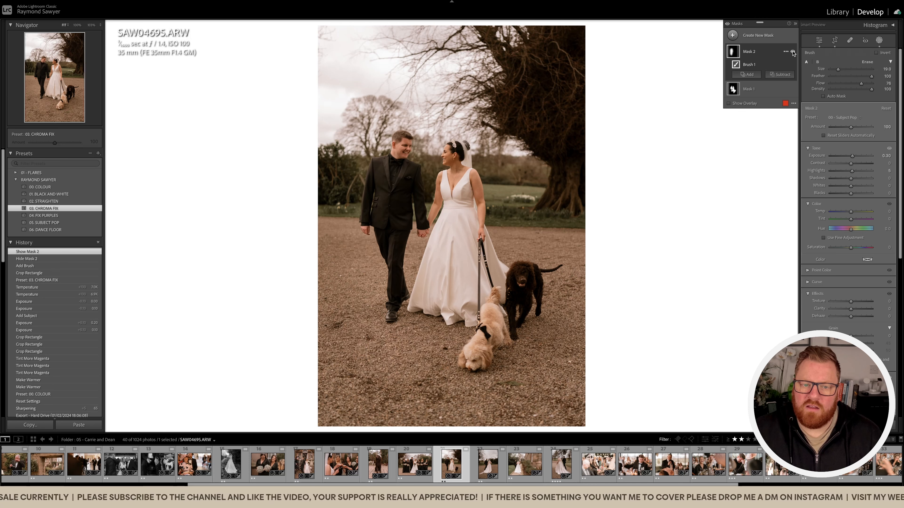
{"action": "key", "text": "k"}
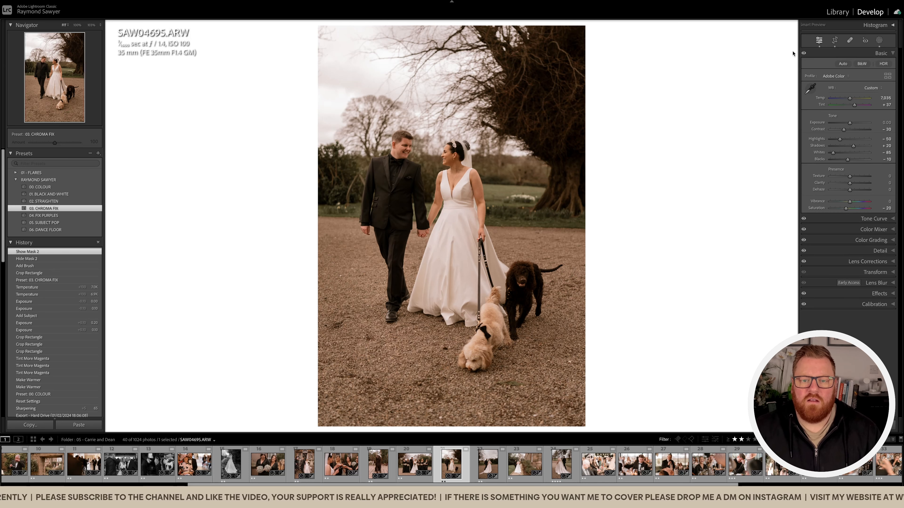
Open the following photo of the couple walking away and apply the 01. BLACK AND WHITE preset.
{"action": "key", "text": "Right"}
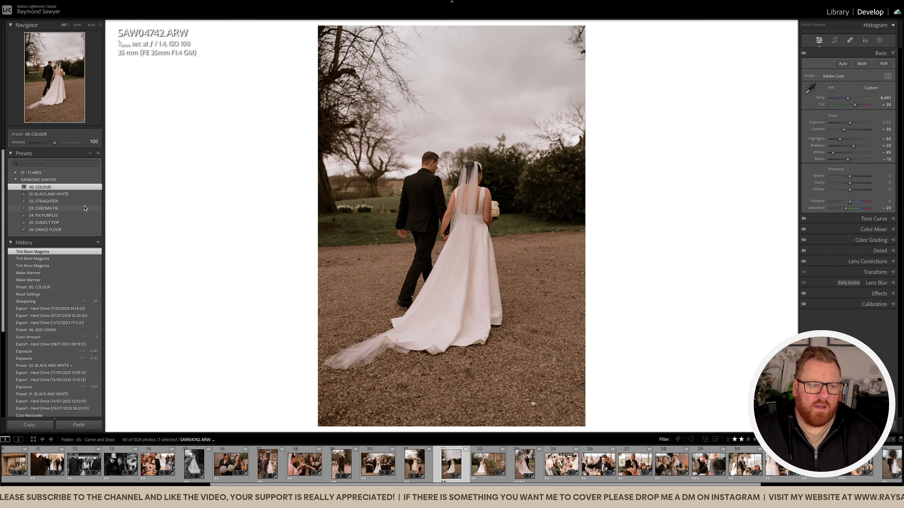
{"action": "left_click", "coordinate": [81, 196]}
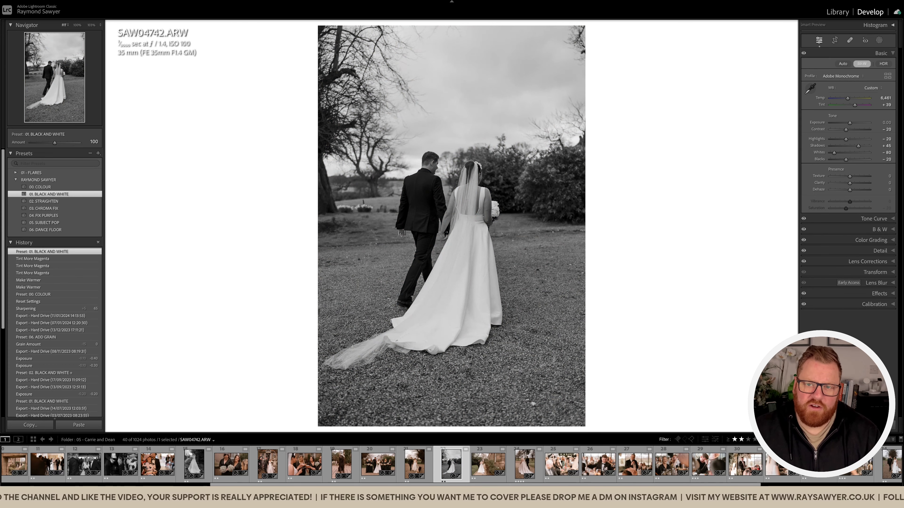
Crop the black-and-white photo of the couple walking away tighter around them and straighten it slightly.
{"action": "key", "text": "r"}
{"action": "left_click_drag", "start_coordinate": [450, 27], "coordinate": [450, 50]}
{"action": "left_click_drag", "start_coordinate": [454, 177], "coordinate": [458, 190]}
{"action": "left_click_drag", "start_coordinate": [458, 189], "coordinate": [471, 180]}
{"action": "left_click_drag", "start_coordinate": [569, 198], "coordinate": [516, 209]}
{"action": "left_click_drag", "start_coordinate": [585, 223], "coordinate": [585, 222]}
{"action": "mouse_move", "coordinate": [505, 228]}
{"action": "left_mouse_down"}
{"action": "mouse_move", "coordinate": [501, 221]}
{"action": "mouse_move", "coordinate": [519, 224]}
{"action": "mouse_move", "coordinate": [521, 234]}
{"action": "left_mouse_up"}
{"action": "key", "text": "Return"}
{"action": "key", "text": "r"}
{"action": "key", "text": "Return"}
Set the cropped black-and-white photo's exposure to -0.30.
{"action": "key", "text": "minus"}
{"action": "key", "text": "minus"}
{"action": "key", "text": "minus"}
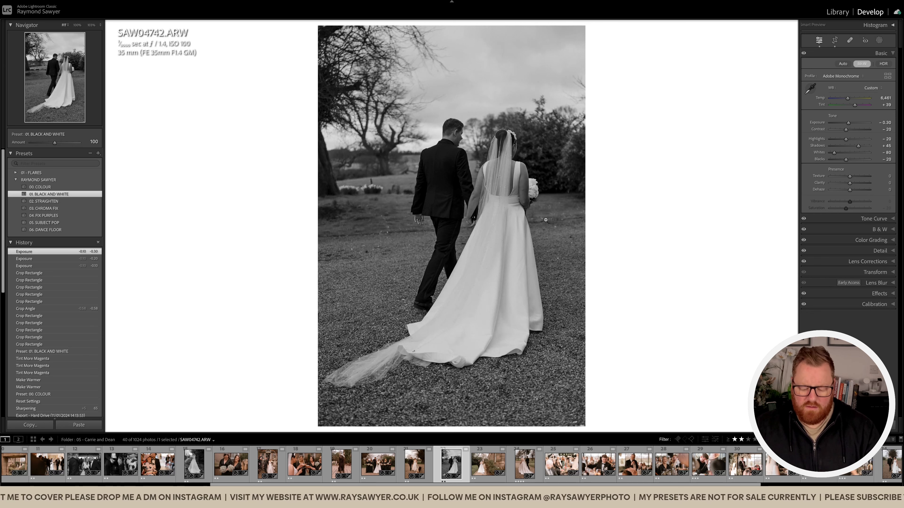
Brush a Subject Pop mask over the dark trees behind the couple and adjust the mask's exposure.
{"action": "key", "text": "k"}
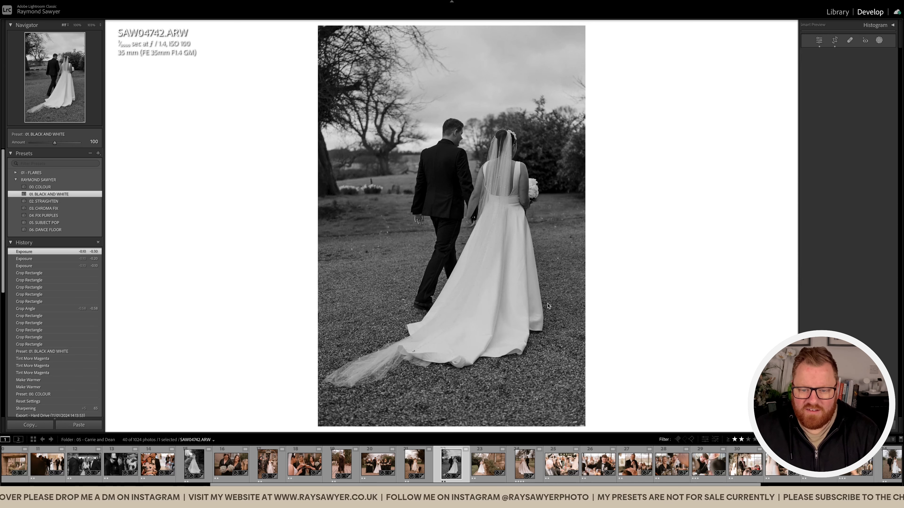
{"action": "mouse_move", "coordinate": [452, 154]}
{"action": "left_mouse_down"}
{"action": "mouse_move", "coordinate": [448, 145]}
{"action": "mouse_move", "coordinate": [448, 204]}
{"action": "mouse_move", "coordinate": [426, 253]}
{"action": "mouse_move", "coordinate": [426, 117]}
{"action": "left_mouse_up"}
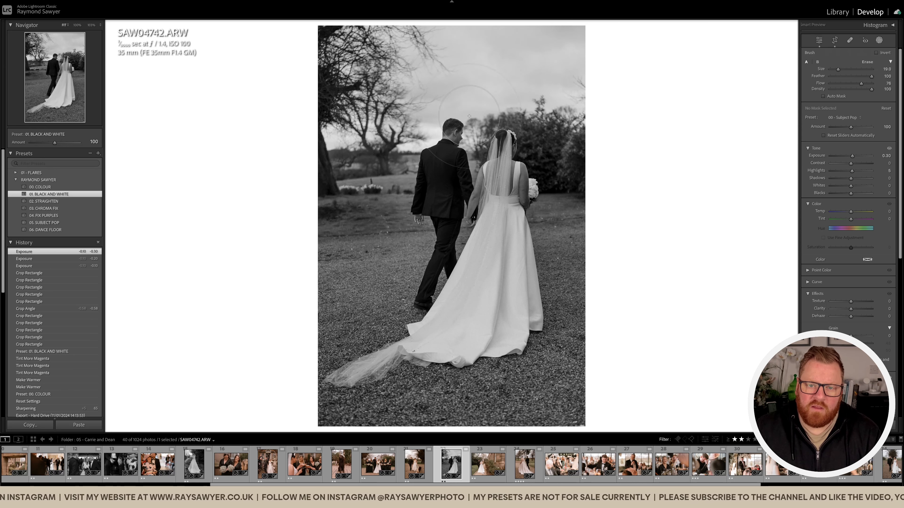
{"action": "left_click_drag", "start_coordinate": [359, 143], "coordinate": [378, 84]}
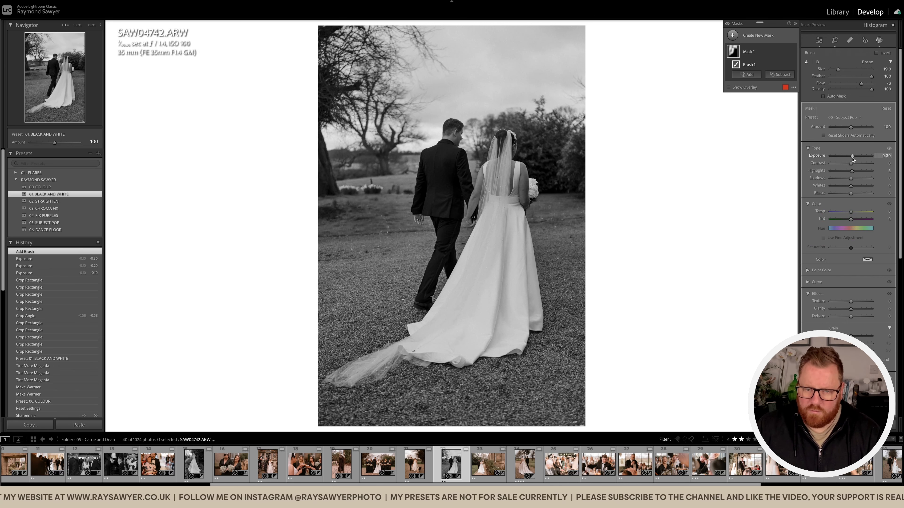
{"action": "key", "text": "Up"}
{"action": "key", "text": "k"}
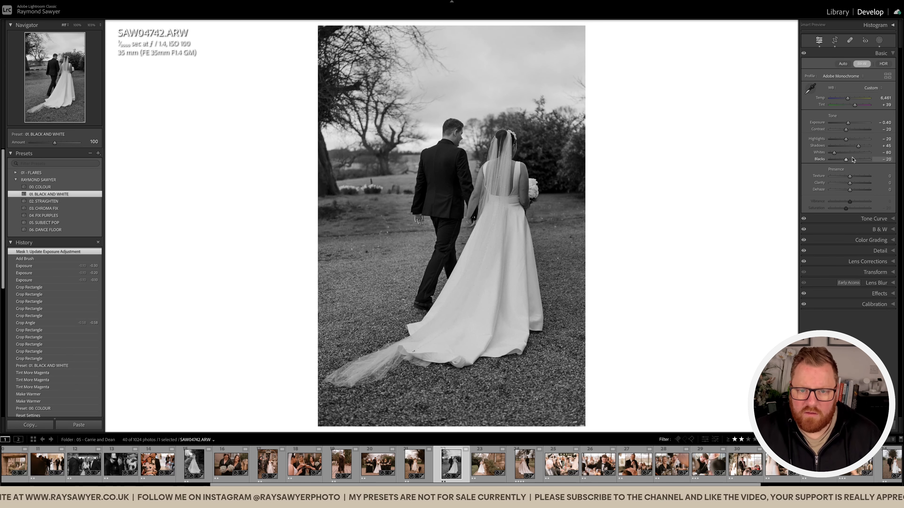
Open the following photo of the couple on the garden path and crop it in slightly from the hedge side.
{"action": "left_click", "coordinate": [527, 166]}
{"action": "key", "text": "Right"}
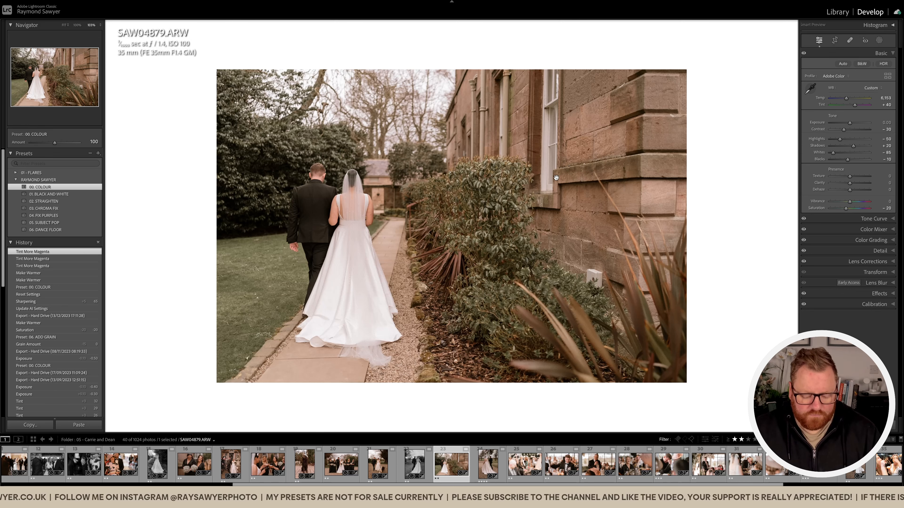
{"action": "key", "text": "r"}
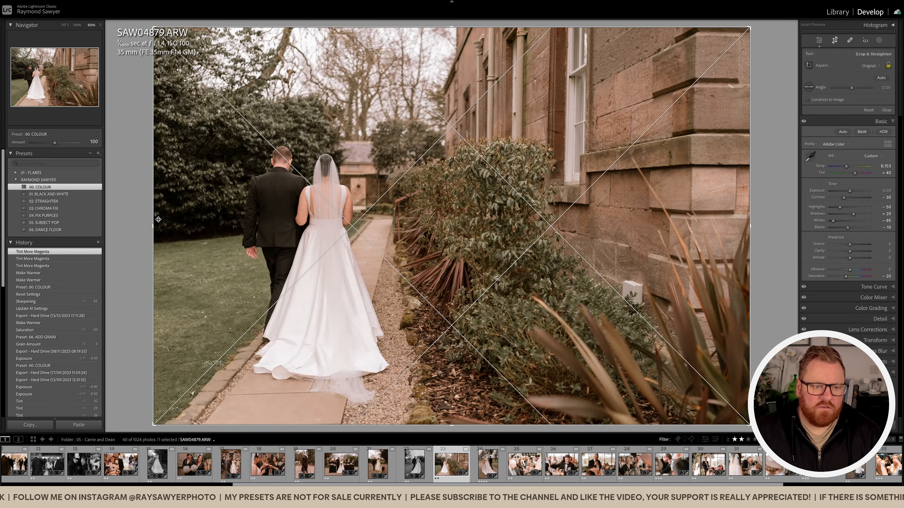
{"action": "left_click_drag", "start_coordinate": [157, 220], "coordinate": [185, 222]}
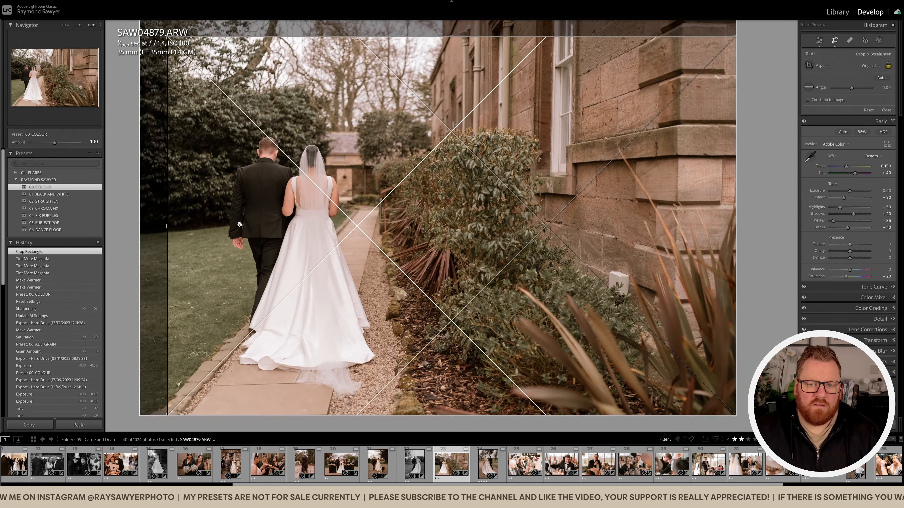
{"action": "key", "text": "r"}
Set the garden path photo's exposure to -0.50 and its tint to +52.
{"action": "key", "text": "minus"}
{"action": "key", "text": "minus"}
{"action": "key", "text": "minus"}
{"action": "key", "text": "minus"}
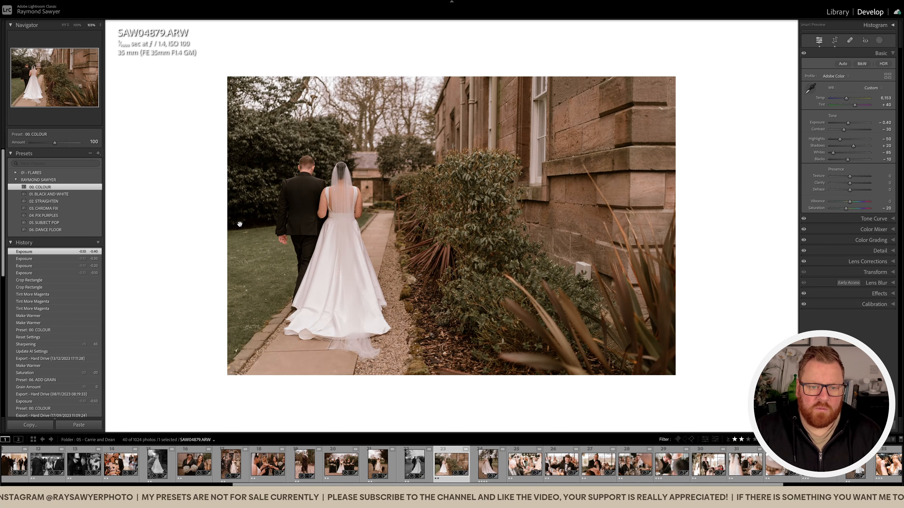
{"action": "key", "text": "minus"}
{"action": "key", "text": "comma"}
{"action": "key", "text": "equal"}
{"action": "key", "text": "equal"}
{"action": "key", "text": "equal"}
{"action": "key", "text": "equal"}
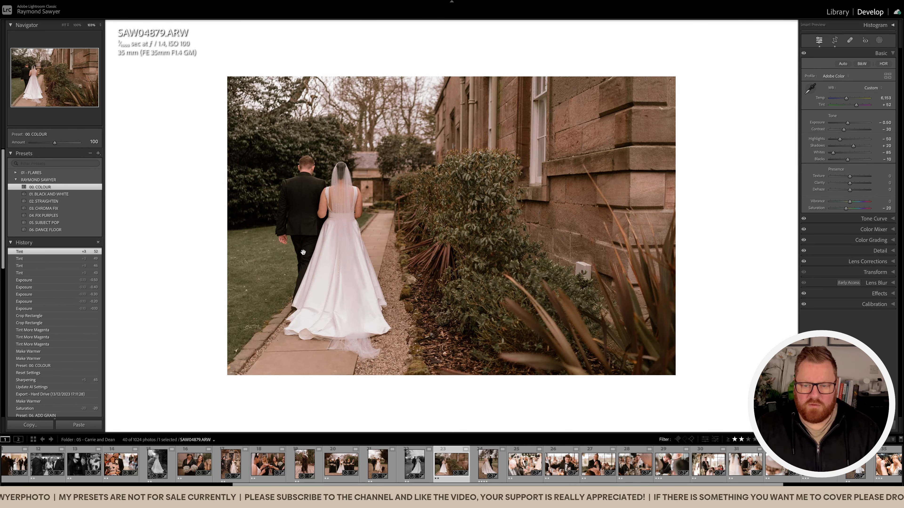
Remove the white box from the stone wall in the garden path photo.
{"action": "key", "text": "q"}
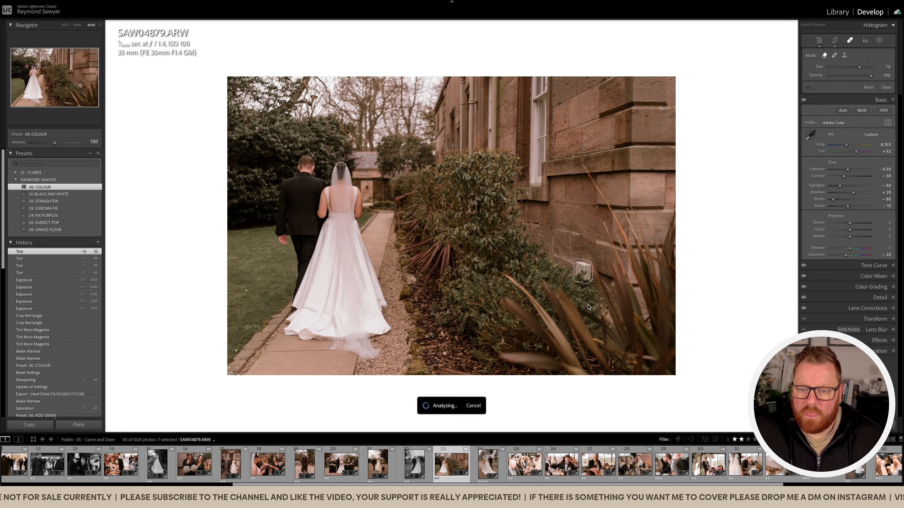
{"action": "left_click", "coordinate": [582, 271]}
{"action": "key", "text": "q"}
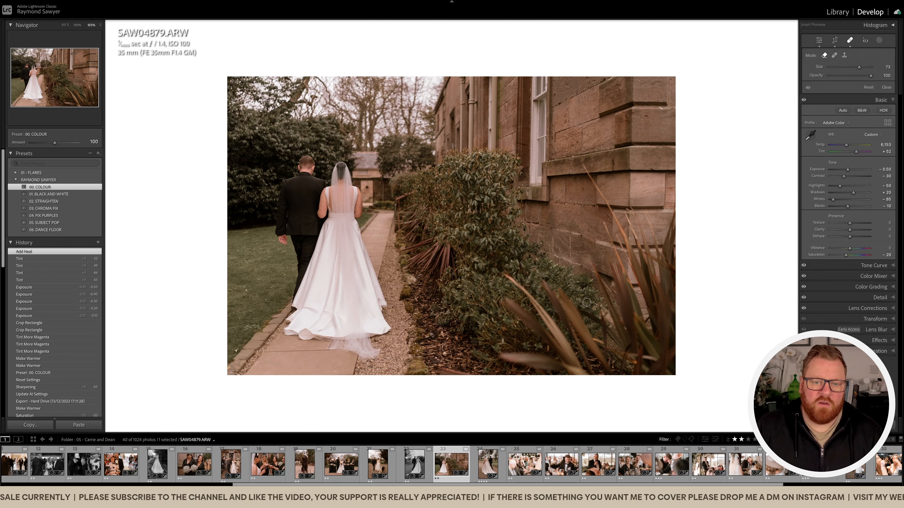
Brush a mask with exposure -0.27 and reduced highlights over the foreground around the dress train, and open the following photo.
{"action": "key", "text": "k"}
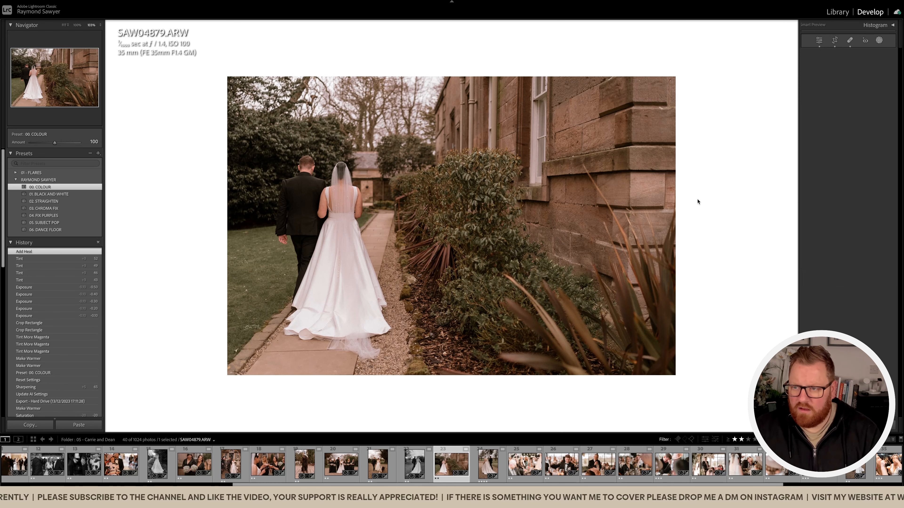
{"action": "left_click", "coordinate": [845, 171]}
{"action": "left_click", "coordinate": [851, 157]}
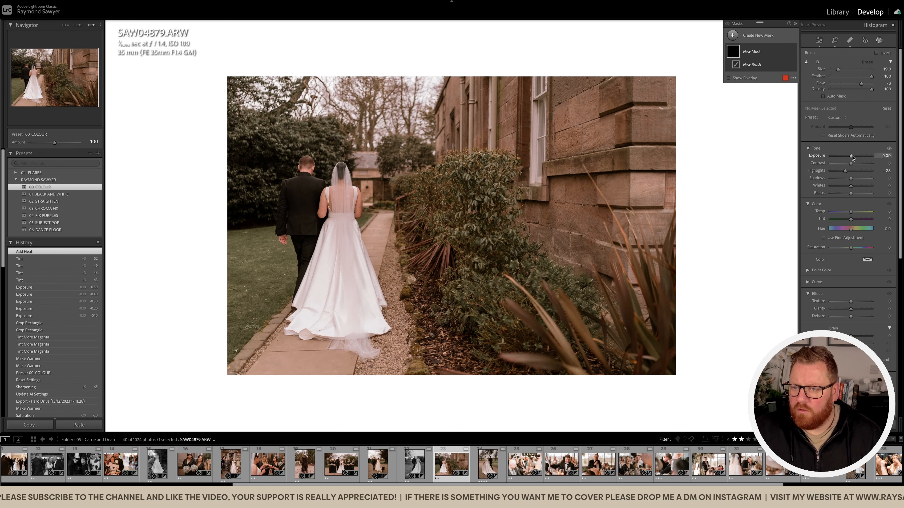
{"action": "mouse_move", "coordinate": [370, 321]}
{"action": "left_mouse_down"}
{"action": "mouse_move", "coordinate": [337, 274]}
{"action": "mouse_move", "coordinate": [313, 325]}
{"action": "mouse_move", "coordinate": [333, 339]}
{"action": "mouse_move", "coordinate": [298, 344]}
{"action": "mouse_move", "coordinate": [385, 372]}
{"action": "mouse_move", "coordinate": [373, 292]}
{"action": "mouse_move", "coordinate": [421, 334]}
{"action": "mouse_move", "coordinate": [410, 355]}
{"action": "mouse_move", "coordinate": [539, 277]}
{"action": "left_mouse_up"}
{"action": "left_click_drag", "start_coordinate": [845, 171], "coordinate": [835, 174]}
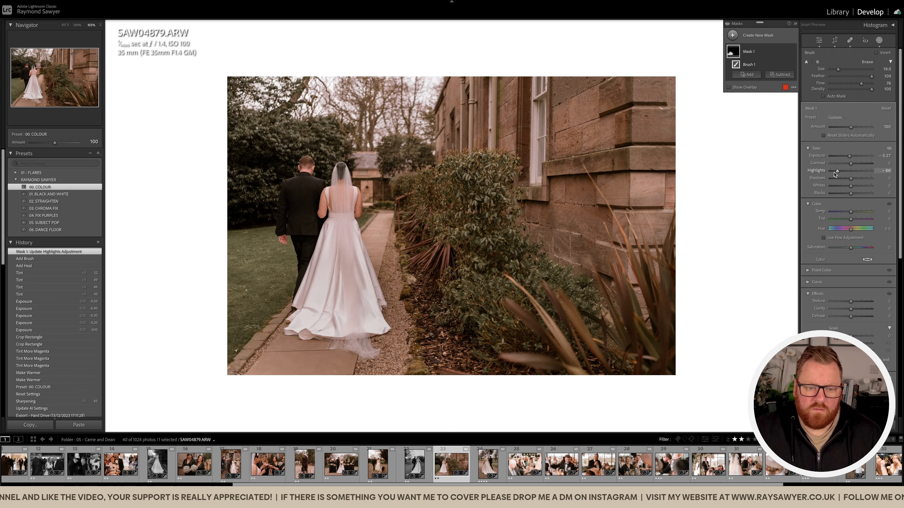
{"action": "key", "text": "k"}
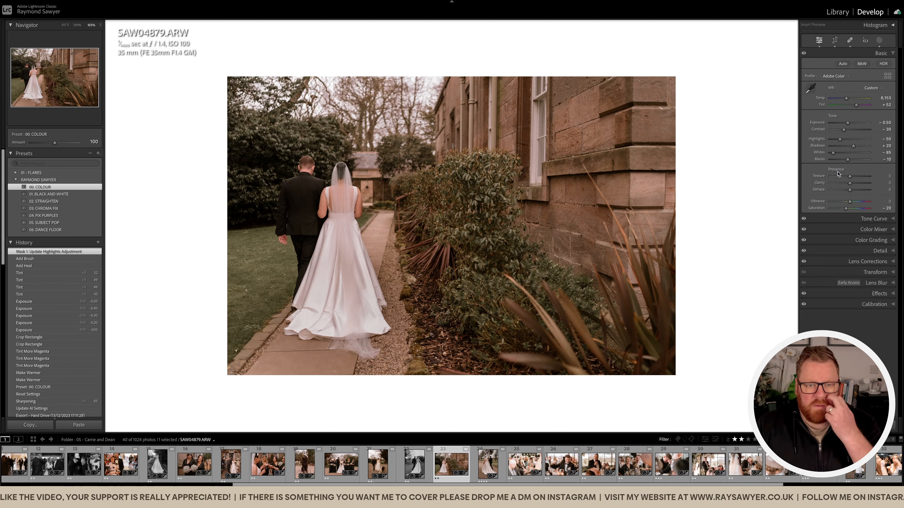
{"action": "key", "text": "Right"}
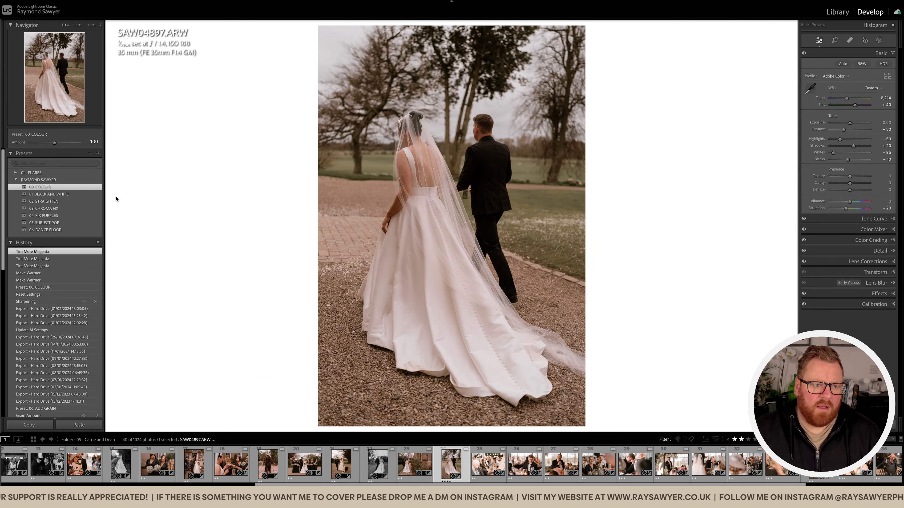
Apply the 01. BLACK AND WHITE preset to the photo of the couple on gravel, crop it slightly tighter and set exposure to -0.30.
{"action": "left_click", "coordinate": [48, 194]}
{"action": "key", "text": "r"}
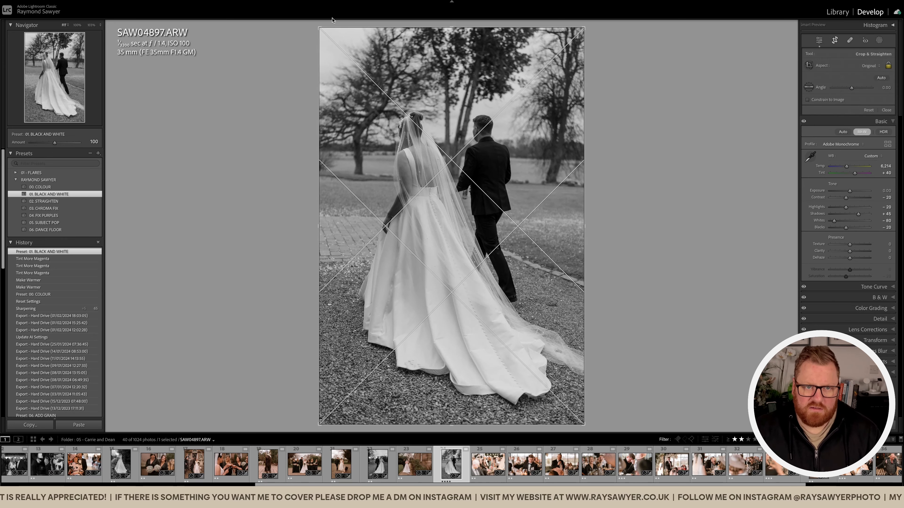
{"action": "left_click_drag", "start_coordinate": [317, 25], "coordinate": [321, 32]}
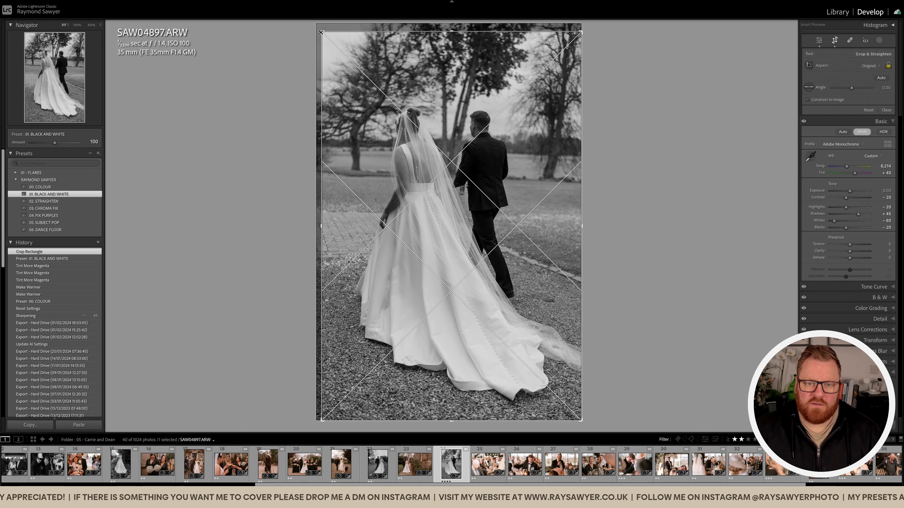
{"action": "key", "text": "r"}
{"action": "key", "text": "minus"}
{"action": "key", "text": "minus"}
{"action": "key", "text": "minus"}
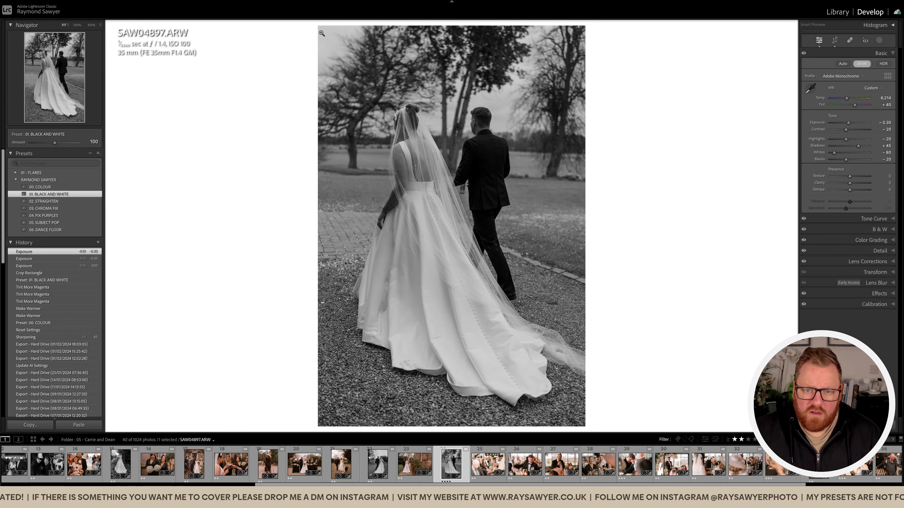
Check the dress hem, restore the photo's Sharpening history state, reapply the 01. BLACK AND WHITE preset and set exposure to -0.20.
{"action": "left_click", "coordinate": [420, 361]}
{"action": "left_click_drag", "start_coordinate": [401, 235], "coordinate": [427, 245]}
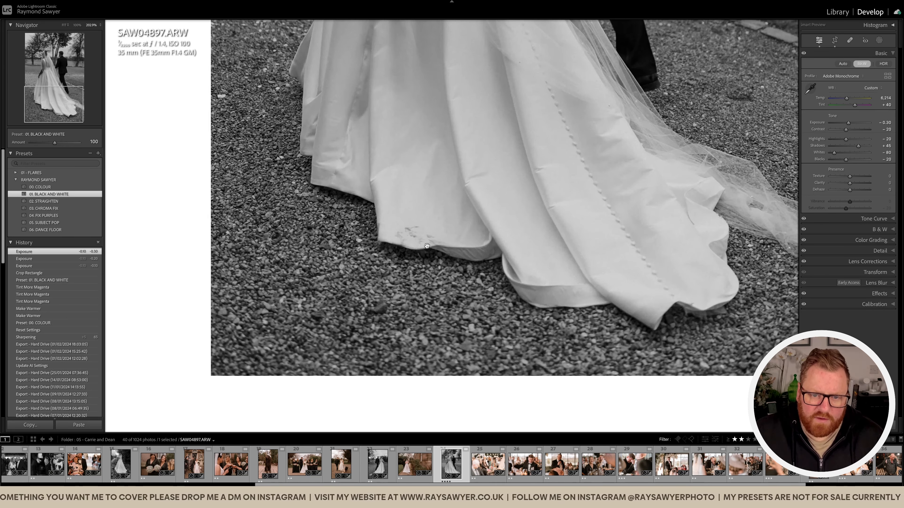
{"action": "left_click", "coordinate": [448, 229]}
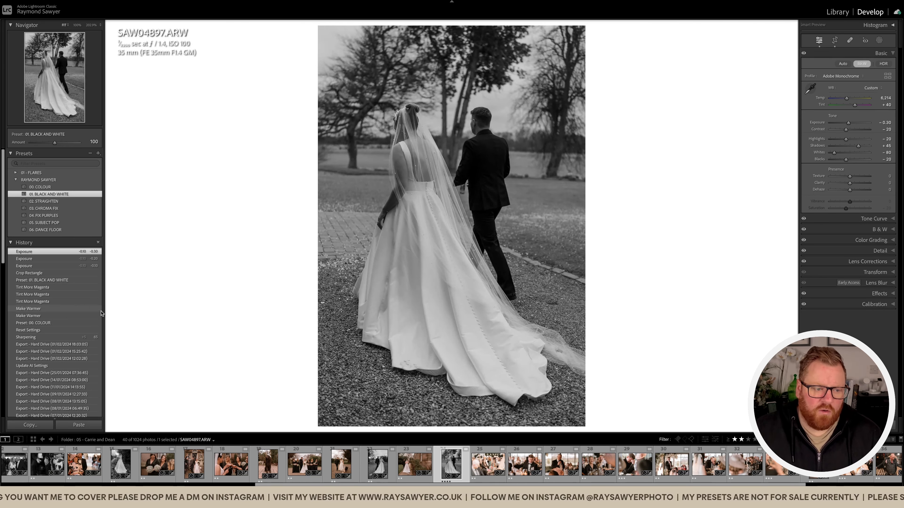
{"action": "left_click", "coordinate": [85, 337]}
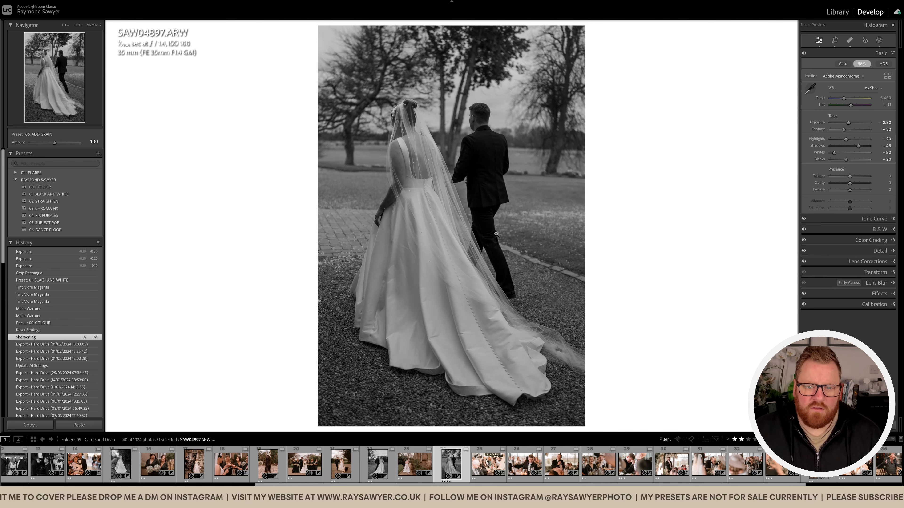
{"action": "left_click", "coordinate": [86, 196]}
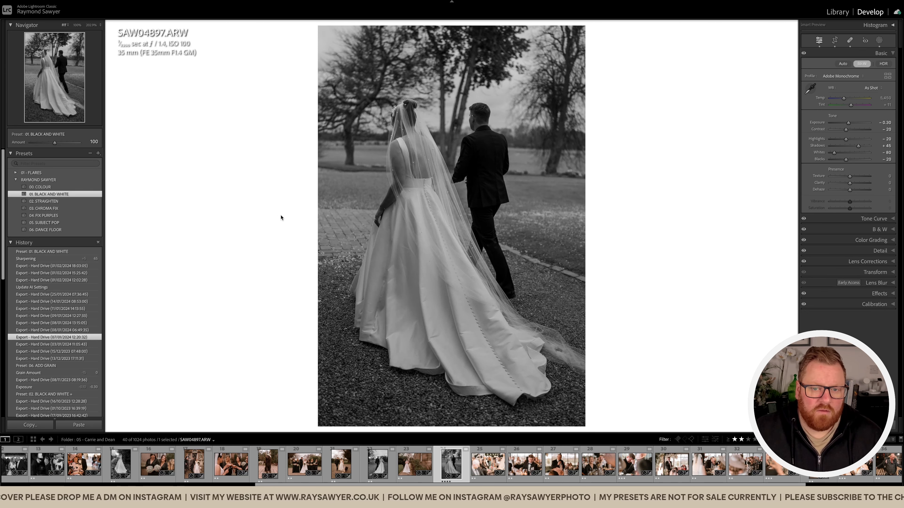
{"action": "left_click", "coordinate": [492, 335]}
{"action": "left_click", "coordinate": [493, 336]}
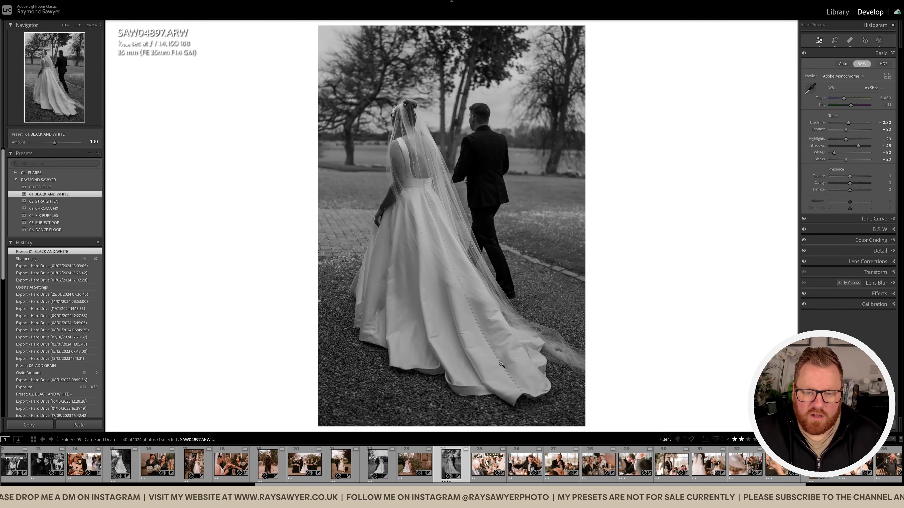
{"action": "key", "text": "equal"}
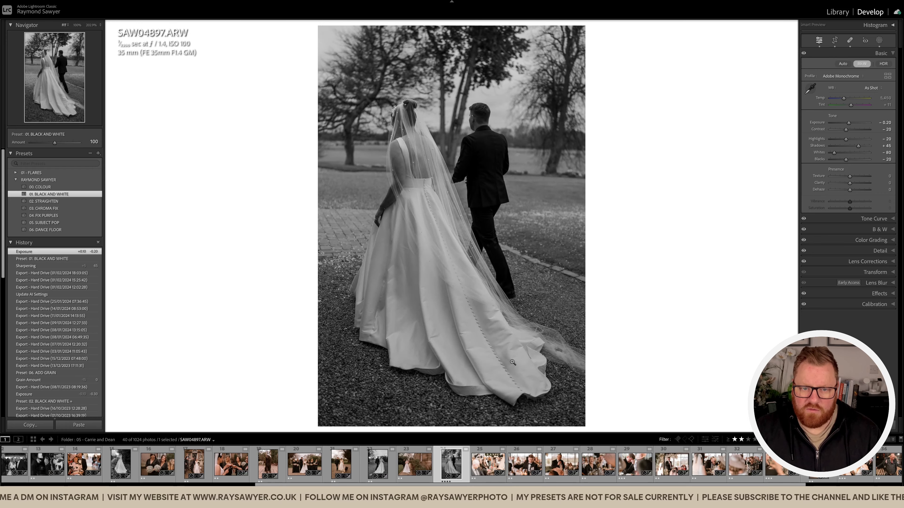
{"action": "left_click", "coordinate": [526, 339]}
{"action": "left_click", "coordinate": [527, 314]}
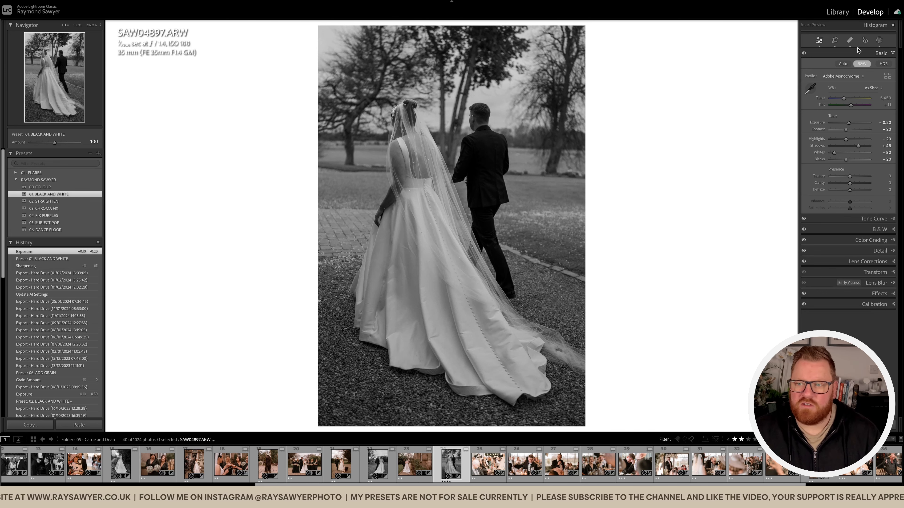
Open the following photo of guests waving napkins, apply the 01. BLACK AND WHITE preset and set exposure to -1.60.
{"action": "key", "text": "Right"}
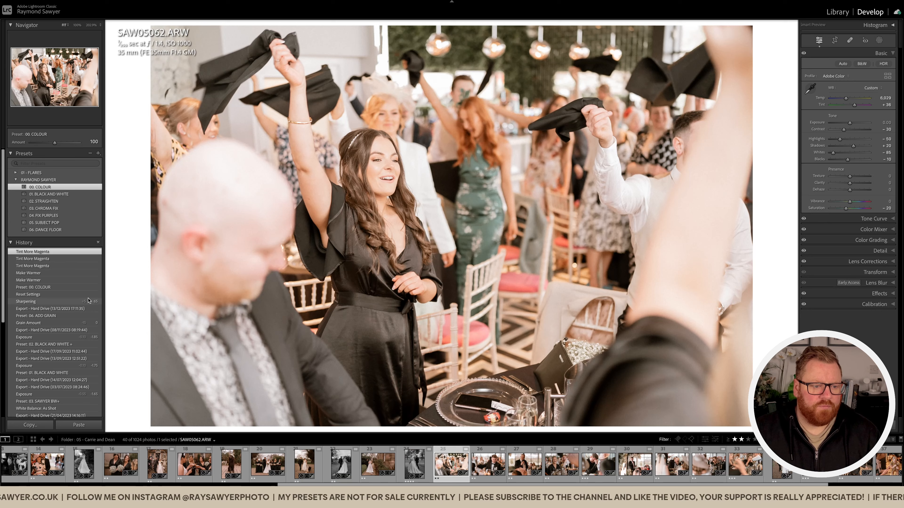
{"action": "mouse_move", "coordinate": [75, 303]}
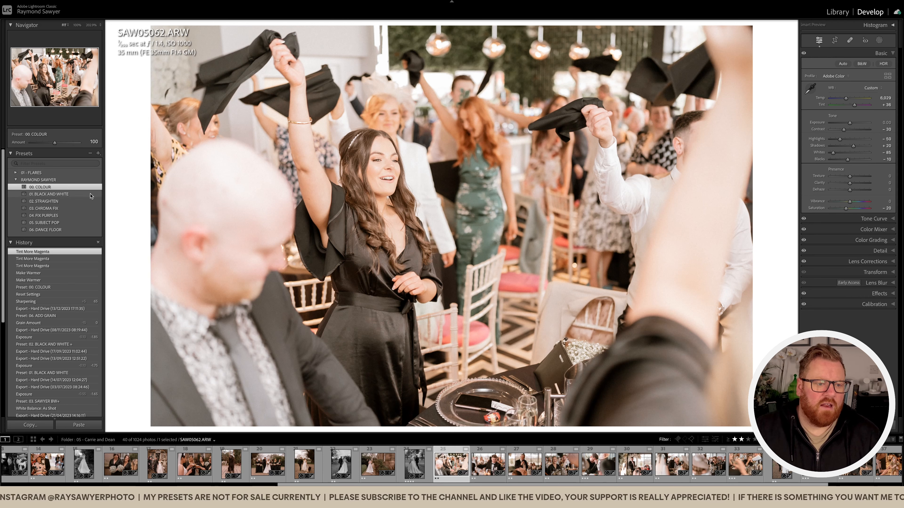
{"action": "left_click", "coordinate": [91, 194]}
{"action": "key", "text": "minus"}
{"action": "key", "text": "minus"}
{"action": "key", "text": "minus"}
{"action": "key", "text": "minus"}
{"action": "key", "text": "minus"}
{"action": "key", "text": "minus"}
{"action": "key", "text": "minus"}
{"action": "key", "text": "minus"}
{"action": "key", "text": "minus"}
{"action": "key", "text": "minus"}
{"action": "key", "text": "minus"}
{"action": "key", "text": "minus"}
{"action": "key", "text": "minus"}
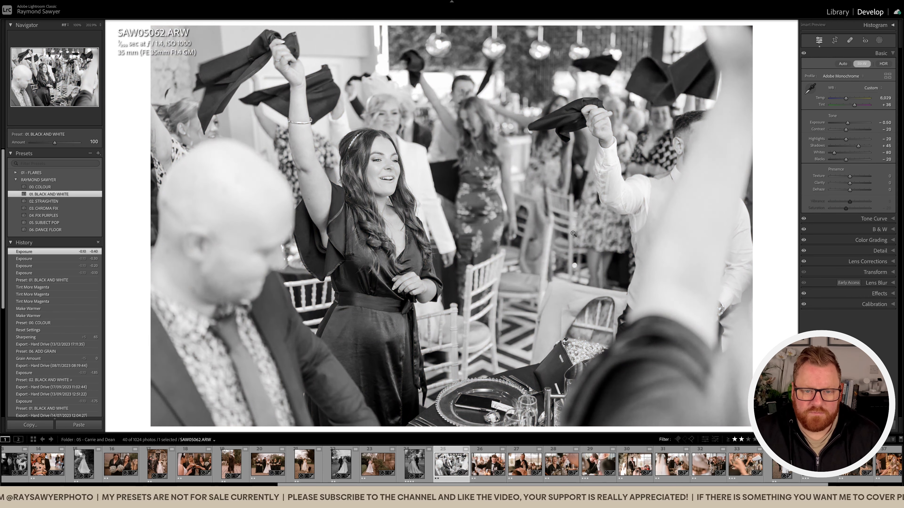
{"action": "key", "text": "minus"}
{"action": "key", "text": "minus"}
{"action": "key", "text": "minus"}
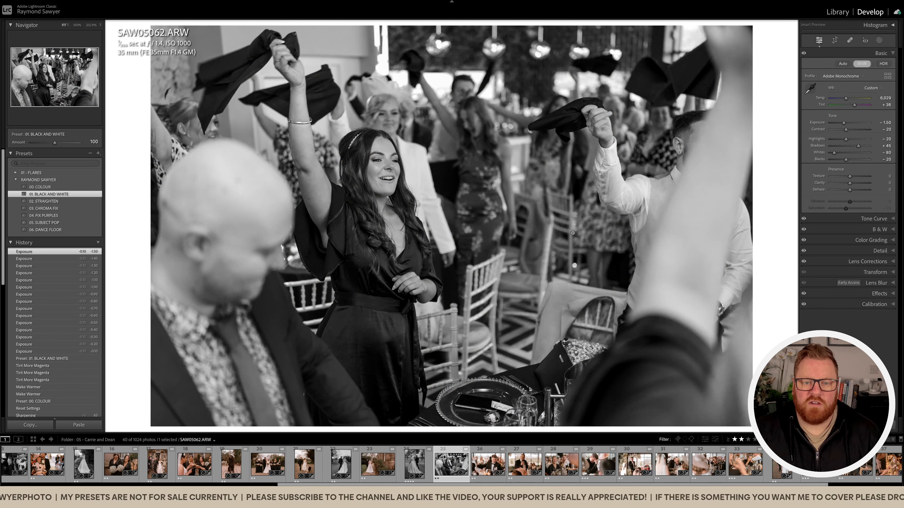
{"action": "left_click", "coordinate": [597, 220]}
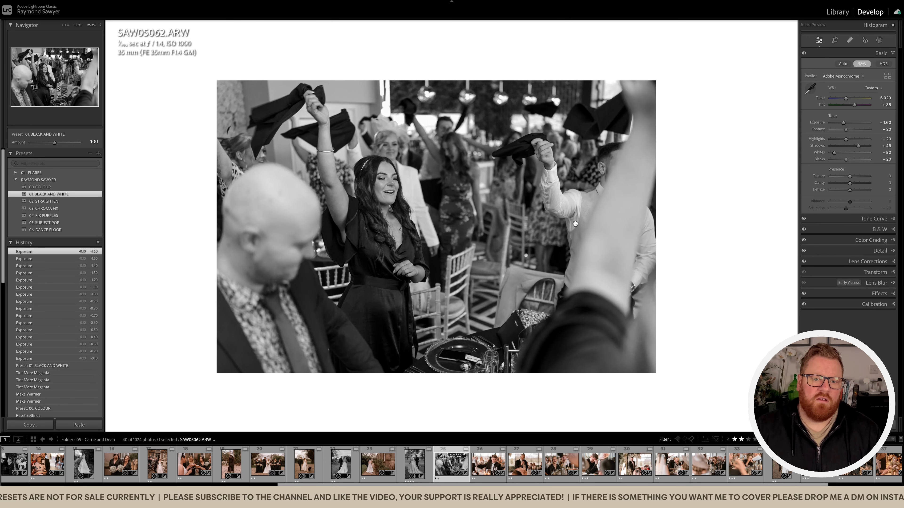
Open the following photo of the seated man in a bow tie and set exposure to -0.60.
{"action": "key", "text": "Right"}
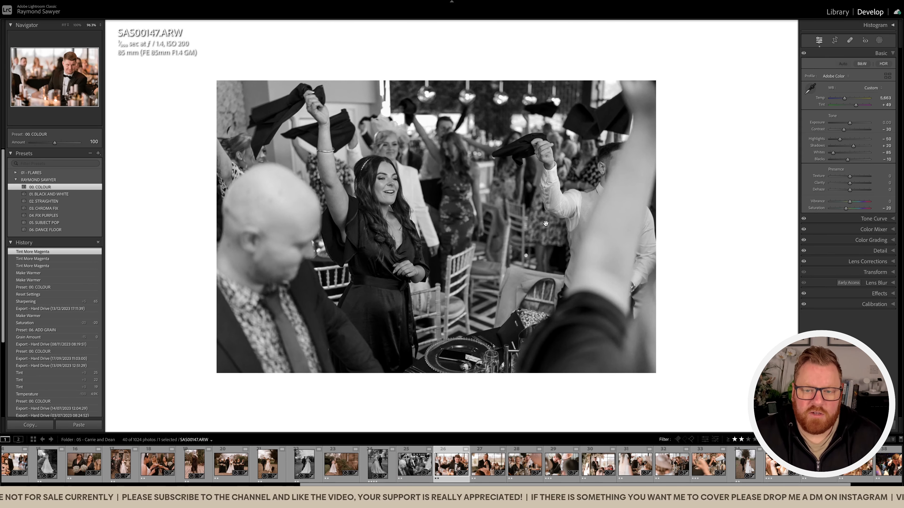
{"action": "key", "text": "minus"}
{"action": "key", "text": "minus"}
{"action": "key", "text": "minus"}
{"action": "key", "text": "minus"}
{"action": "key", "text": "minus"}
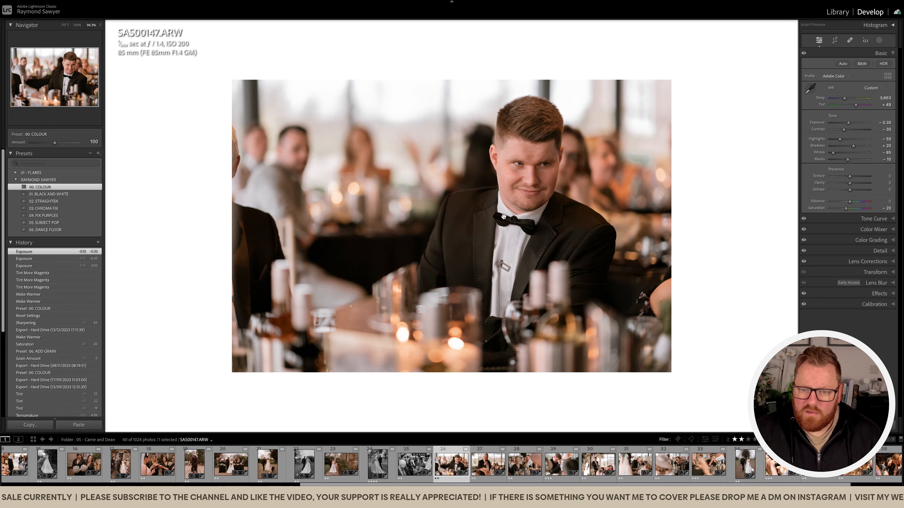
{"action": "key", "text": "minus"}
Crop the bow-tie portrait slightly tighter and warm its temperature to 5,863.
{"action": "key", "text": "r"}
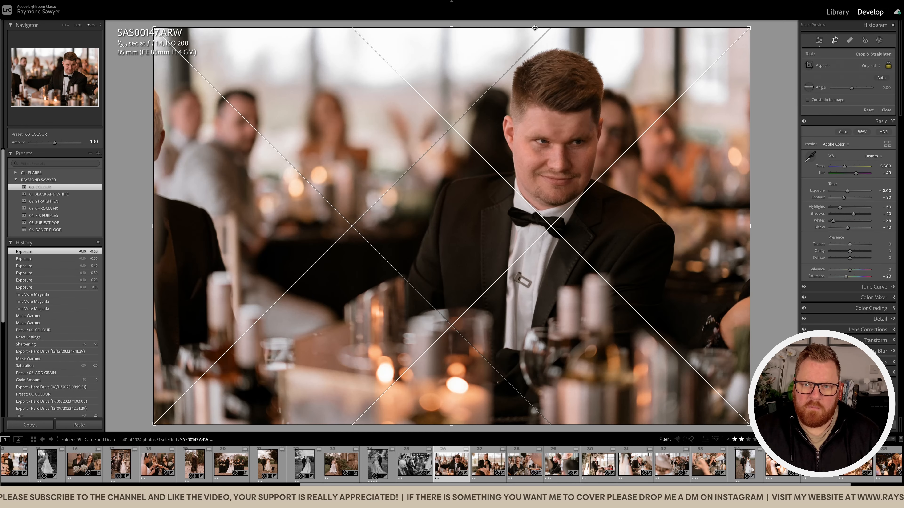
{"action": "key", "text": "Return"}
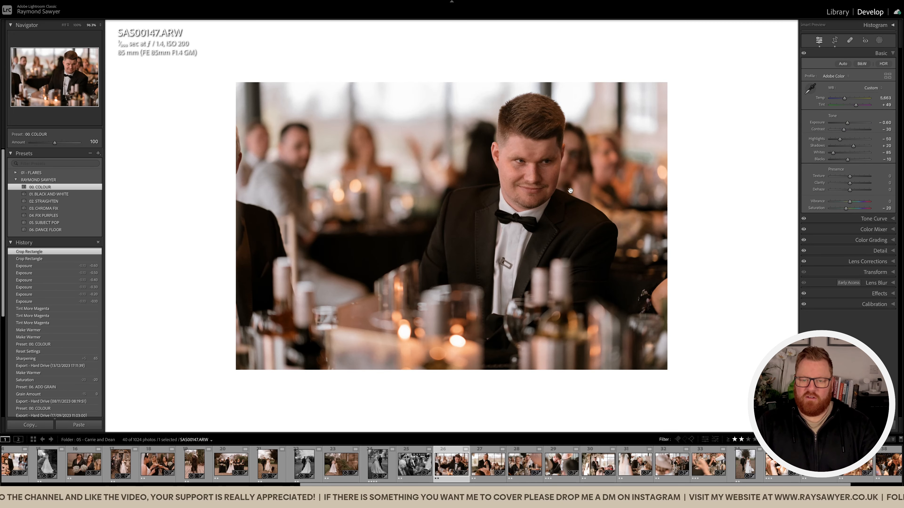
{"action": "key", "text": "equal"}
{"action": "key", "text": "equal"}
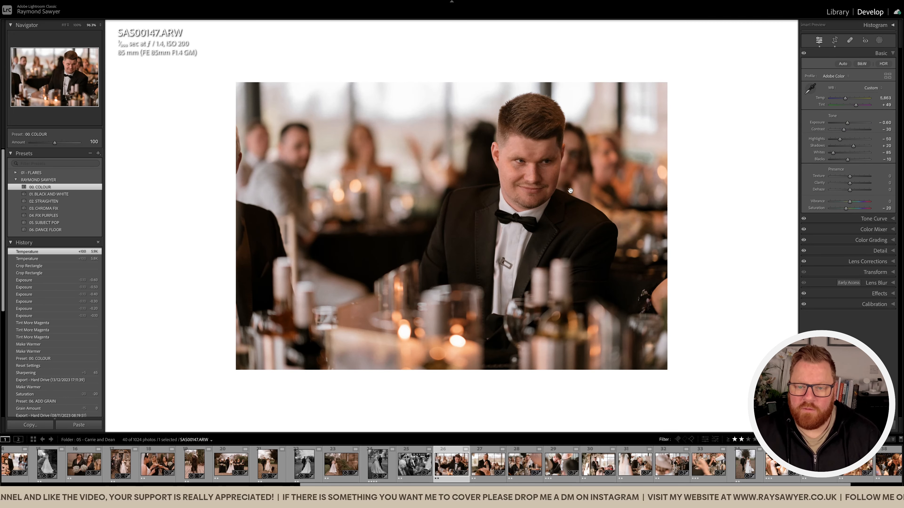
Open the following photo of the older speaker, apply the 01. BLACK AND WHITE preset, and crop it tighter with a 0.77 angle.
{"action": "key", "text": "Right"}
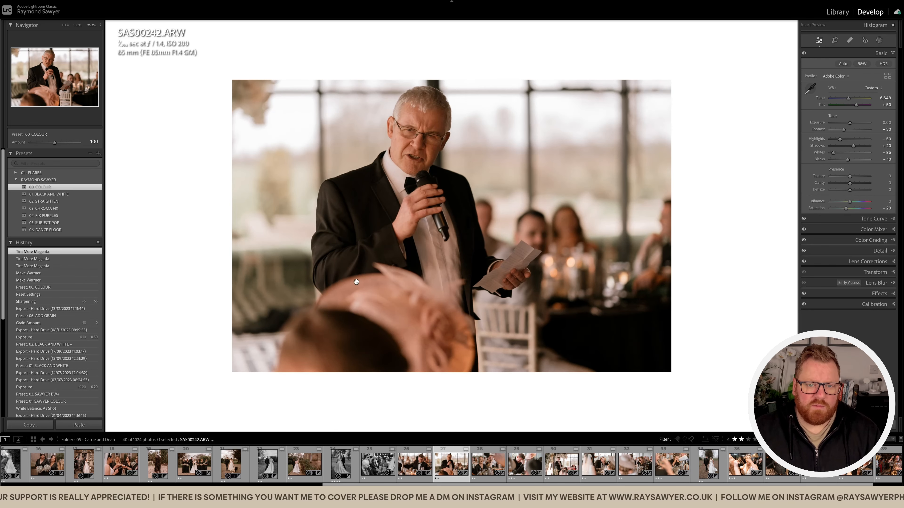
{"action": "left_click", "coordinate": [92, 197]}
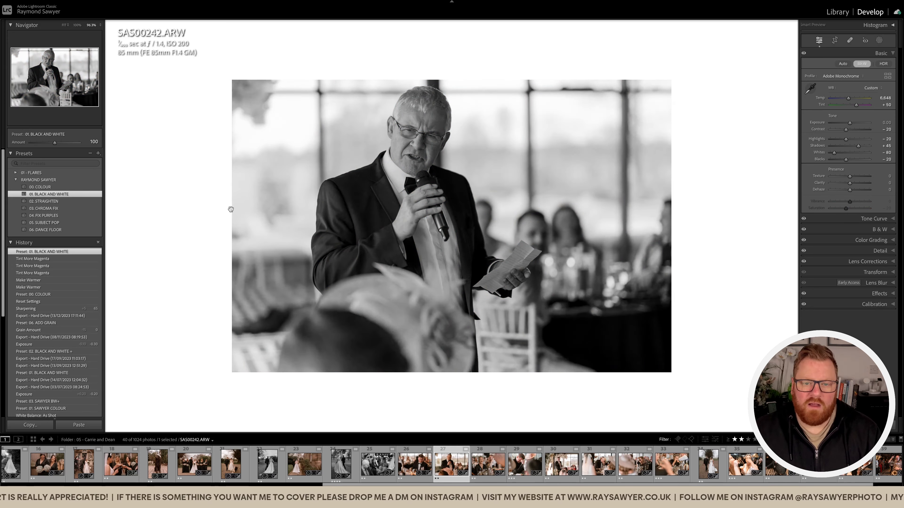
{"action": "key", "text": "r"}
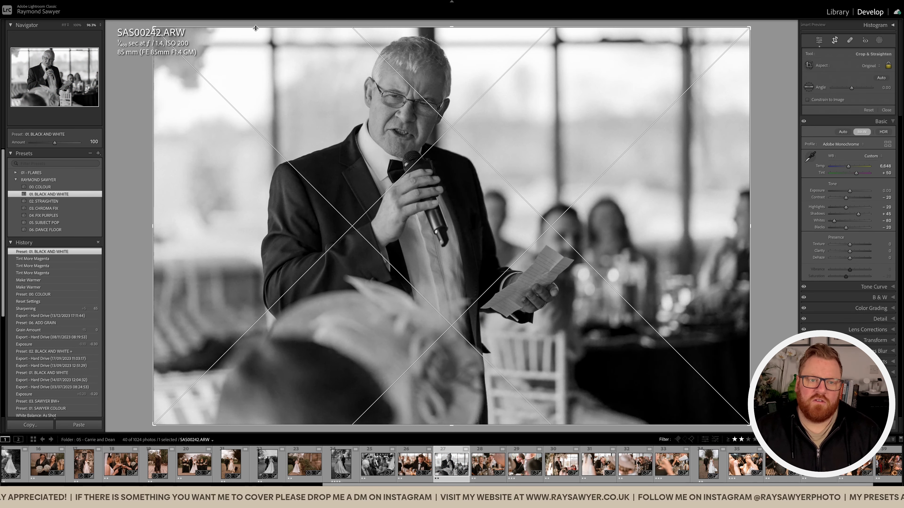
{"action": "left_click_drag", "start_coordinate": [767, 107], "coordinate": [765, 113]}
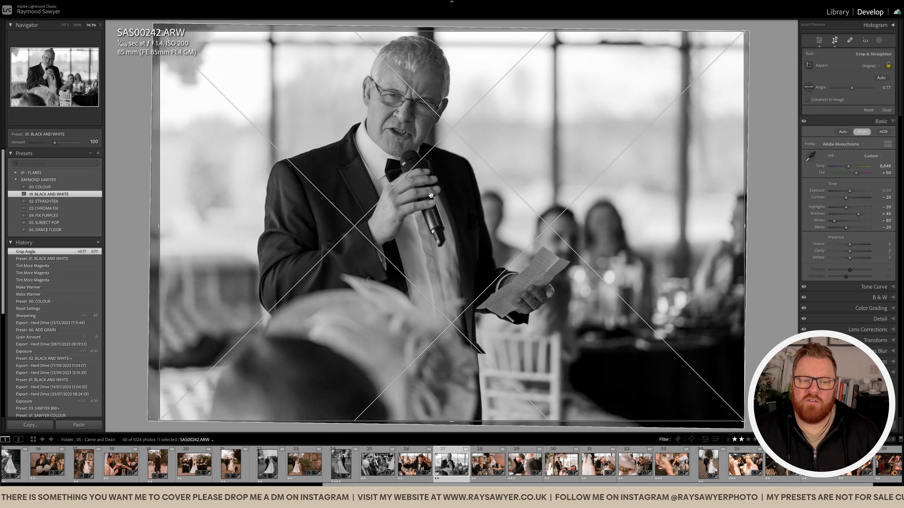
{"action": "left_click_drag", "start_coordinate": [169, 230], "coordinate": [208, 237]}
{"action": "key", "text": "r"}
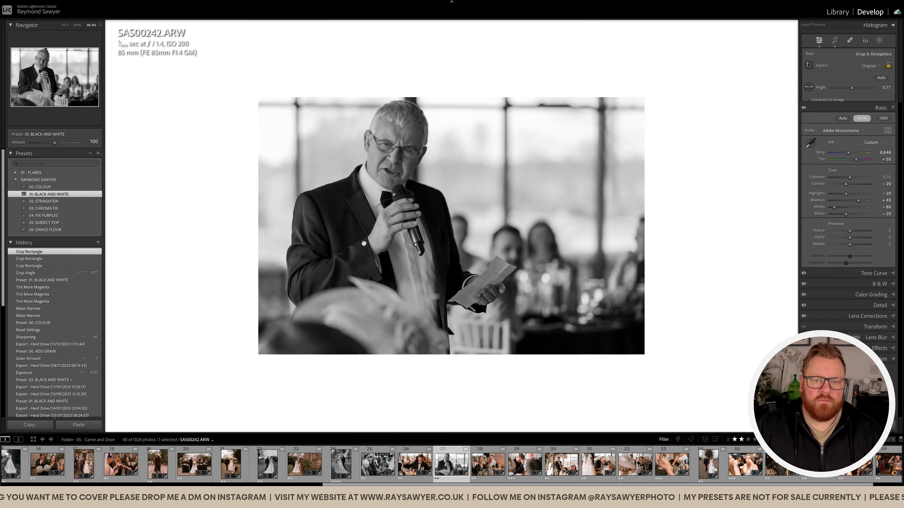
Set the exposure of the black-and-white speaker photo to -0.80.
{"action": "key", "text": "minus"}
{"action": "key", "text": "minus"}
{"action": "key", "text": "minus"}
{"action": "key", "text": "minus"}
{"action": "key", "text": "minus"}
{"action": "key", "text": "minus"}
{"action": "key", "text": "minus"}
{"action": "key", "text": "minus"}
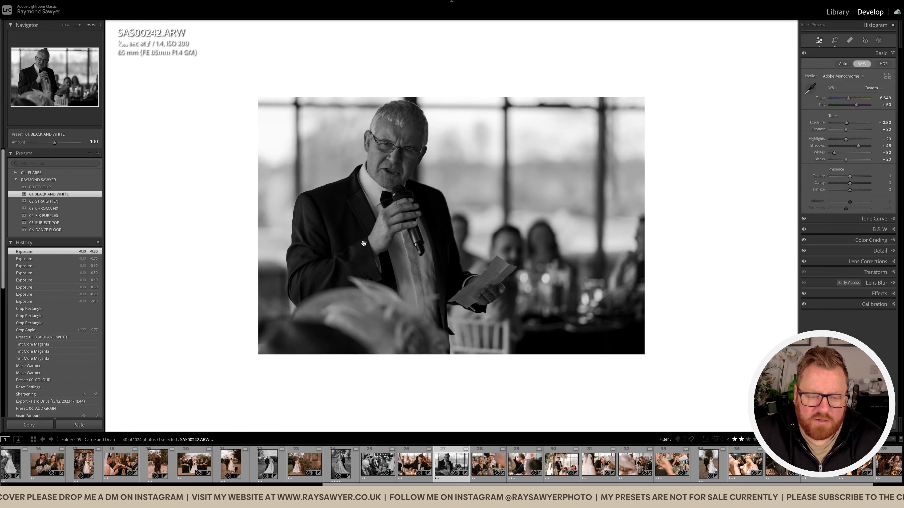
Mask the speaker as subject with the 00 - Subject Pop preset, raise the mask's exposure slightly, and compare before and after.
{"action": "key", "text": "shift+w"}
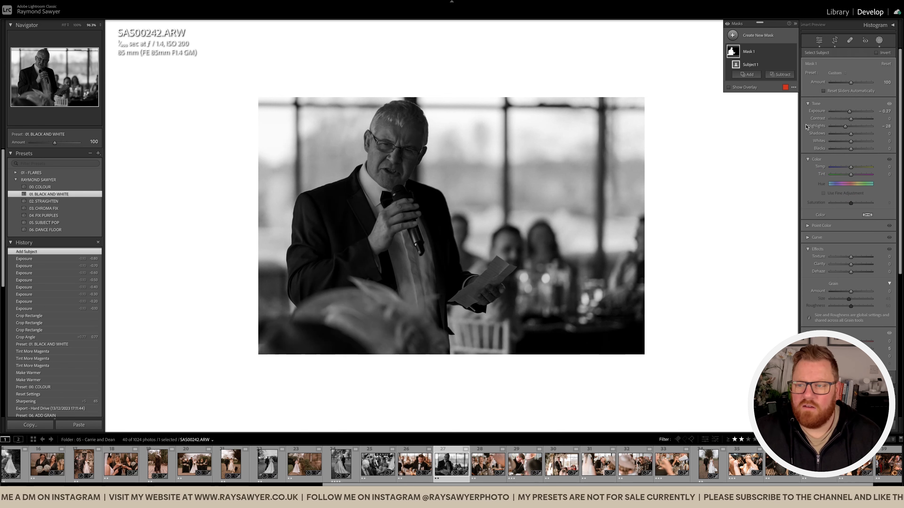
{"action": "left_click", "coordinate": [840, 74]}
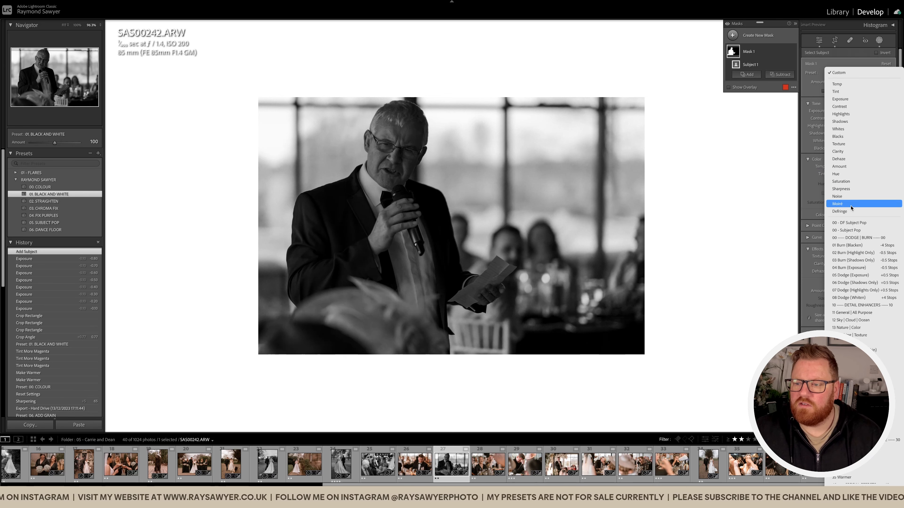
{"action": "left_click", "coordinate": [851, 230]}
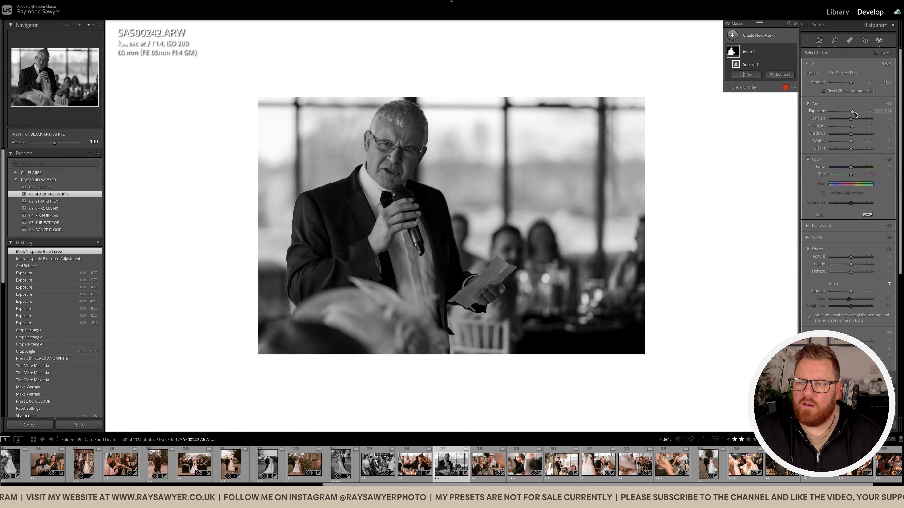
{"action": "key", "text": "Up"}
{"action": "key", "text": "shift+w"}
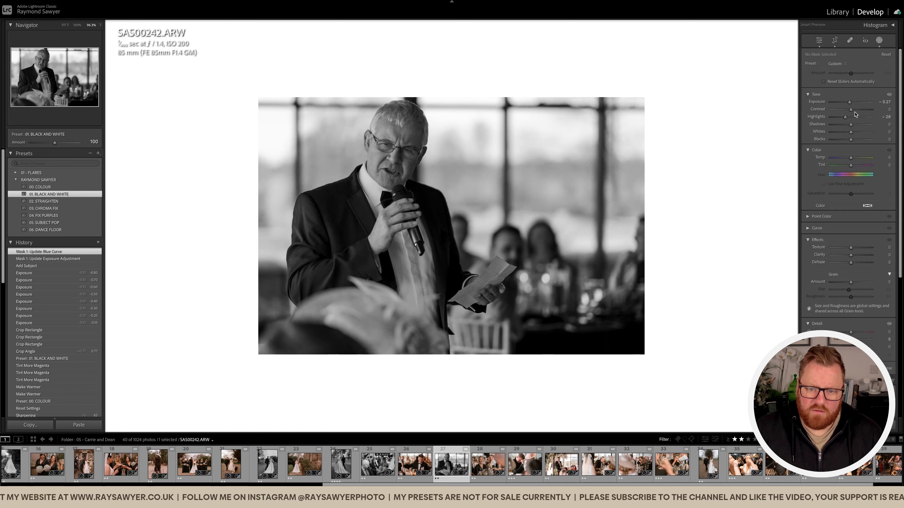
{"action": "key", "text": "backslash"}
{"action": "key", "text": "backslash"}
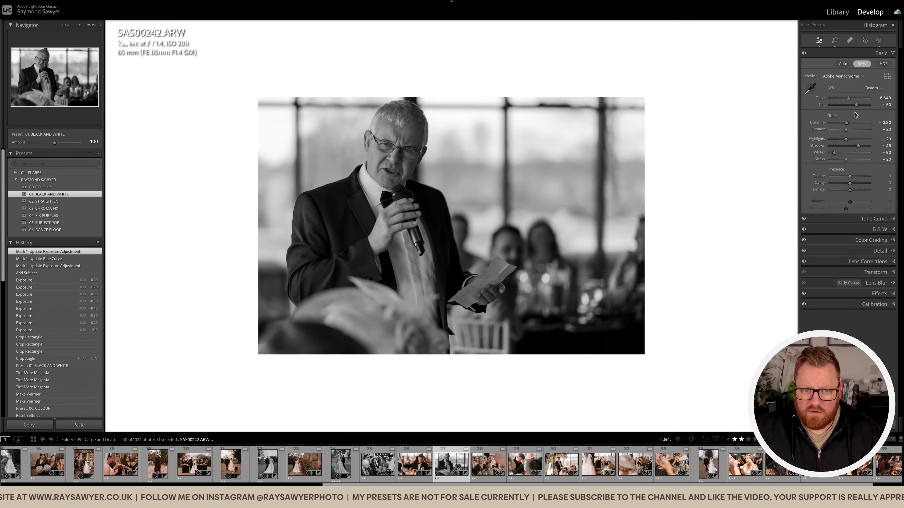
{"action": "key", "text": "backslash"}
{"action": "key", "text": "backslash"}
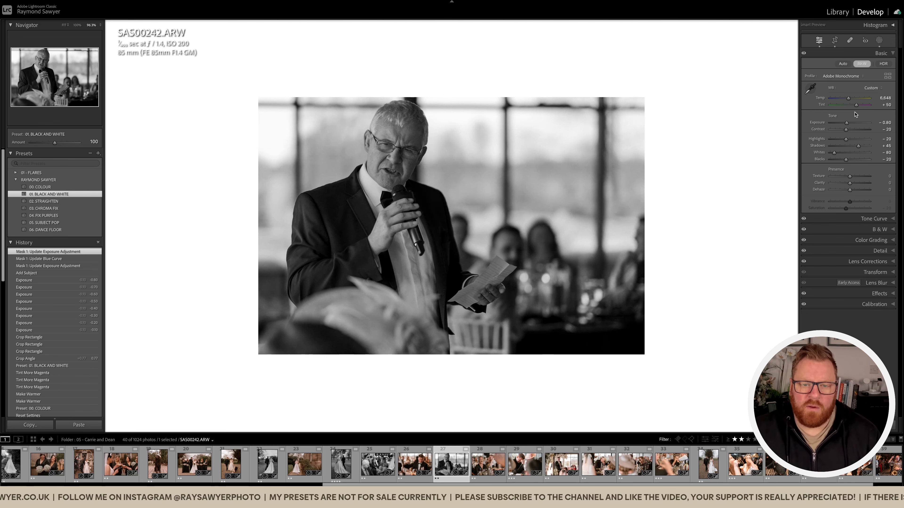
Open the following photo of the laughing woman and crop it tighter, trimming the blurred area beside her.
{"action": "key", "text": "Right"}
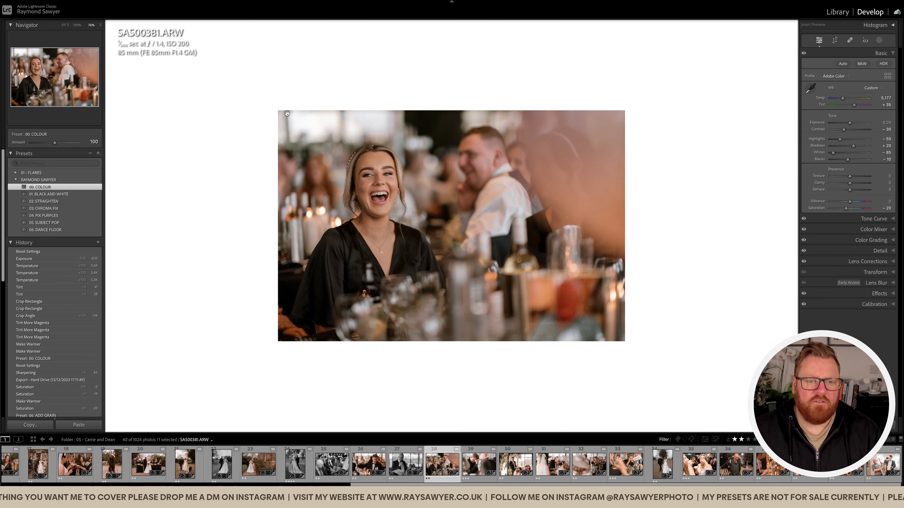
{"action": "key", "text": "r"}
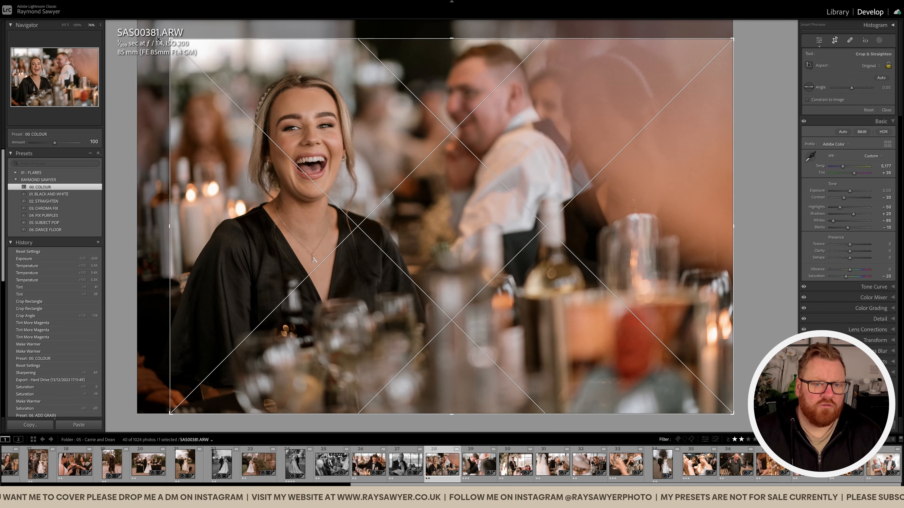
{"action": "left_click_drag", "start_coordinate": [438, 174], "coordinate": [467, 169]}
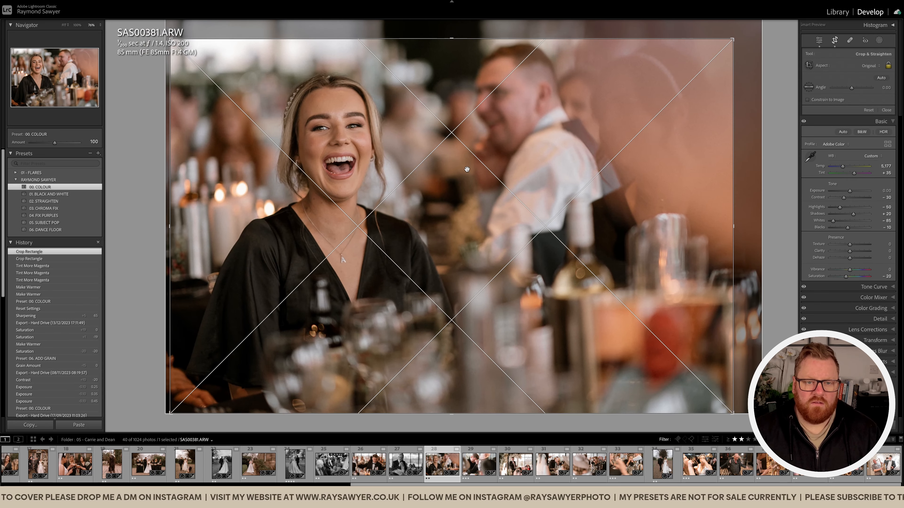
{"action": "key", "text": "Return"}
Set the laughing woman's photo to tint +47, temperature 5,377 and exposure -0.20.
{"action": "key", "text": "equal"}
{"action": "key", "text": "equal"}
{"action": "key", "text": "equal"}
{"action": "key", "text": "equal"}
{"action": "key", "text": "comma"}
{"action": "key", "text": "equal"}
{"action": "key", "text": "equal"}
{"action": "key", "text": "period"}
{"action": "key", "text": "period"}
{"action": "key", "text": "minus"}
{"action": "key", "text": "minus"}
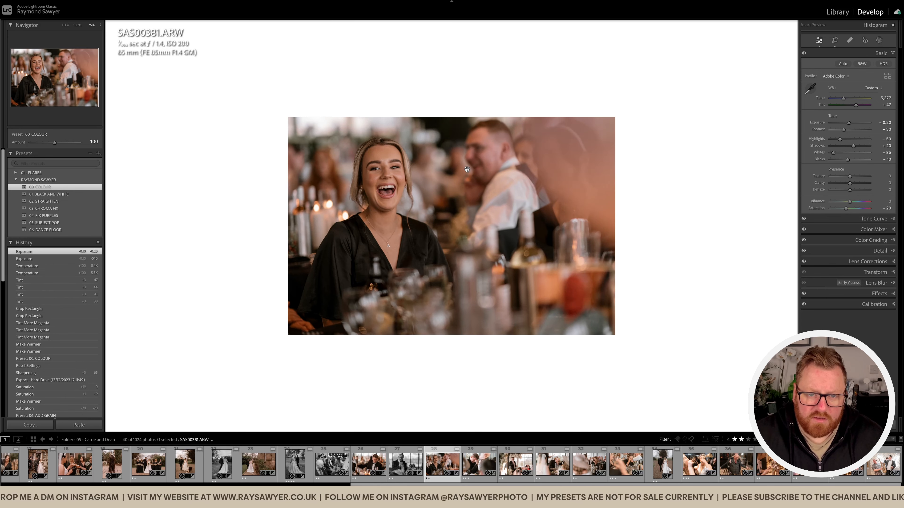
Mask the laughing woman as subject with the 00 - Subject Pop preset and set the overall exposure to -0.40.
{"action": "key", "text": "shift+w"}
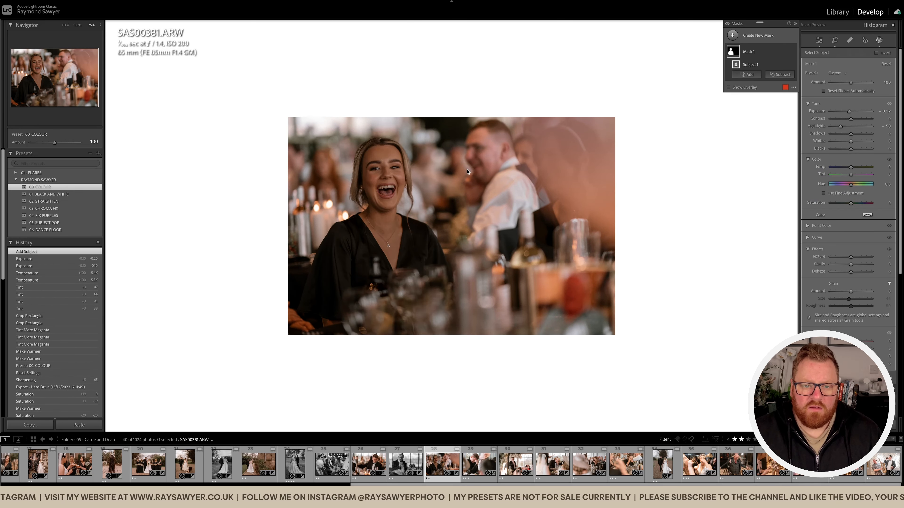
{"action": "left_click", "coordinate": [842, 76]}
{"action": "left_click", "coordinate": [842, 230]}
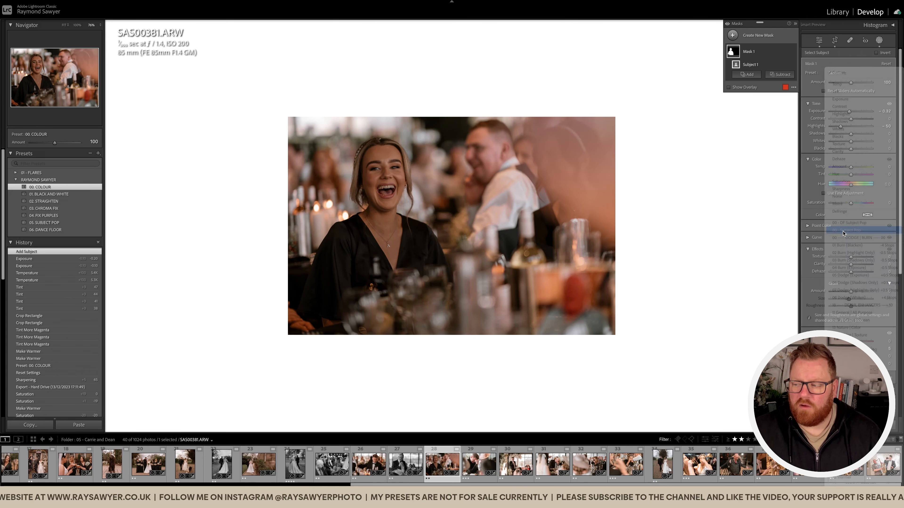
{"action": "key", "text": "shift+w"}
{"action": "key", "text": "minus"}
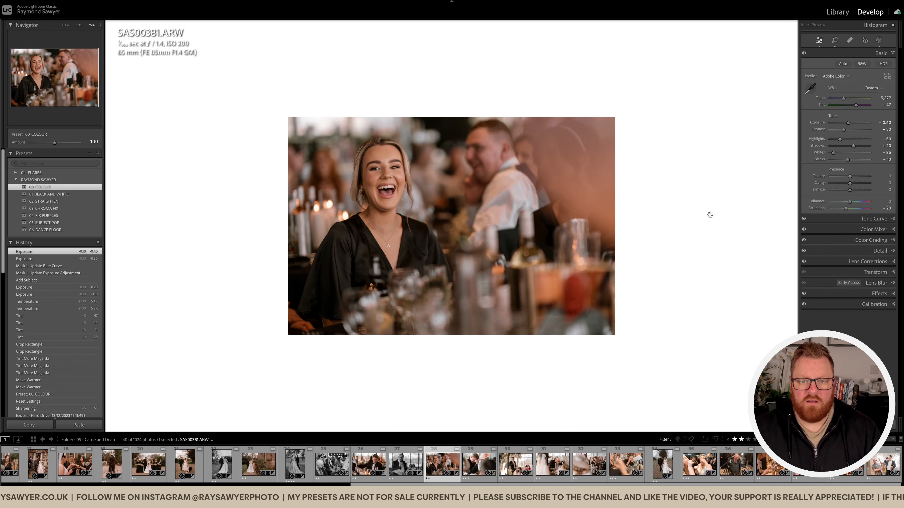
Straighten the laughing woman's photo with a crop angle of 0.83.
{"action": "key", "text": "r"}
{"action": "left_click_drag", "start_coordinate": [748, 174], "coordinate": [752, 178]}
{"action": "key", "text": "r"}
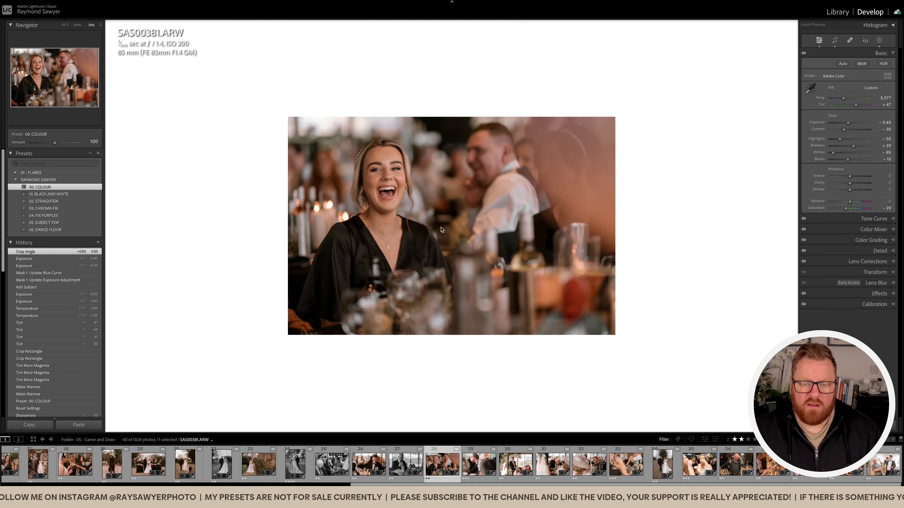
Open the following photo of the man hiding his face, apply the 01. BLACK AND WHITE preset and set exposure to -0.80.
{"action": "key", "text": "Right"}
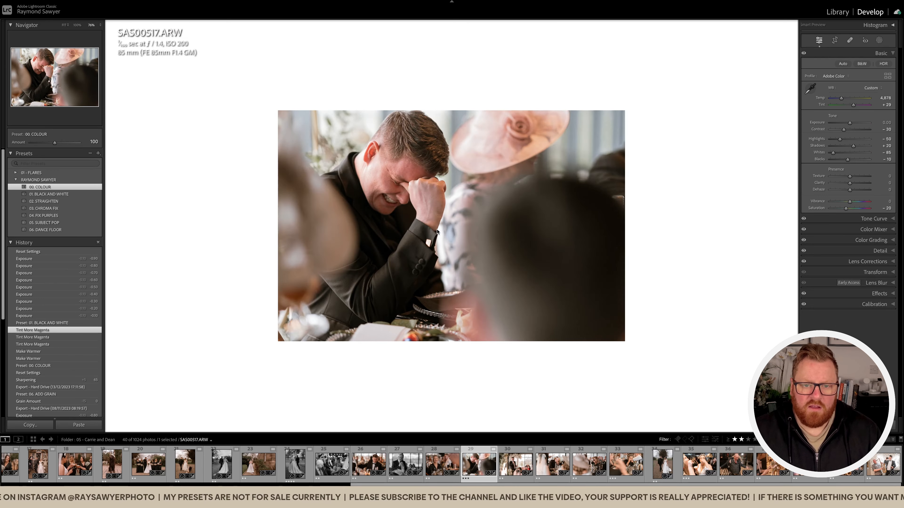
{"action": "left_click", "coordinate": [87, 196]}
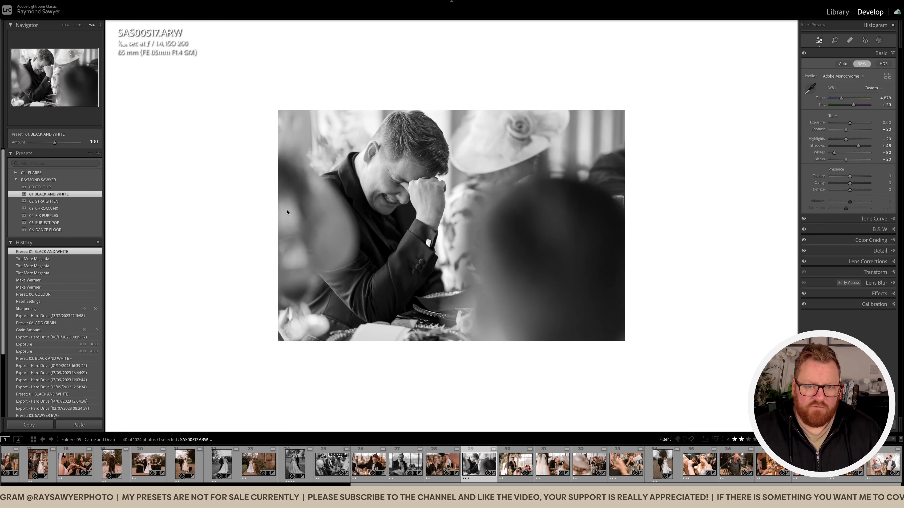
{"action": "key", "text": "minus"}
{"action": "key", "text": "minus"}
{"action": "key", "text": "minus"}
{"action": "key", "text": "minus"}
{"action": "key", "text": "minus"}
{"action": "key", "text": "minus"}
{"action": "key", "text": "minus"}
{"action": "key", "text": "minus"}
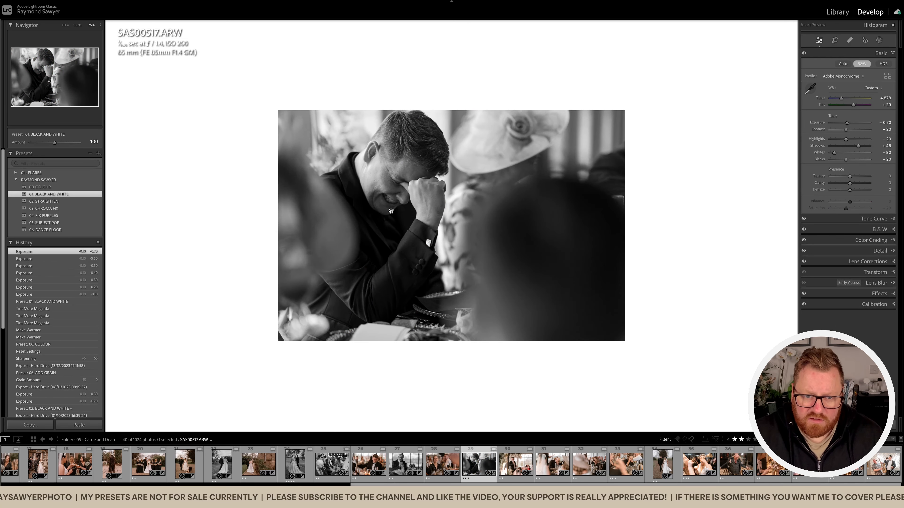
Crop the photo of the man hiding his face tighter, cutting off the table items along the lower edge.
{"action": "key", "text": "r"}
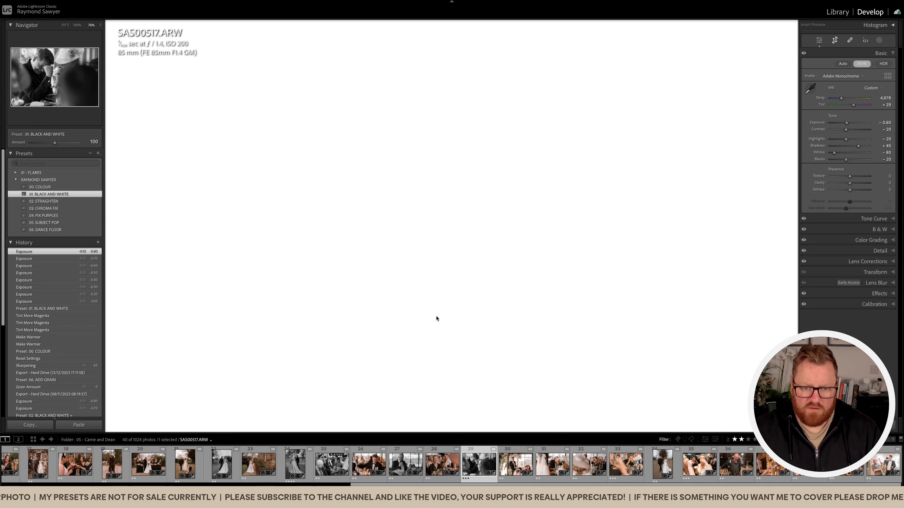
{"action": "left_click_drag", "start_coordinate": [471, 425], "coordinate": [445, 384]}
{"action": "left_click_drag", "start_coordinate": [389, 350], "coordinate": [373, 345]}
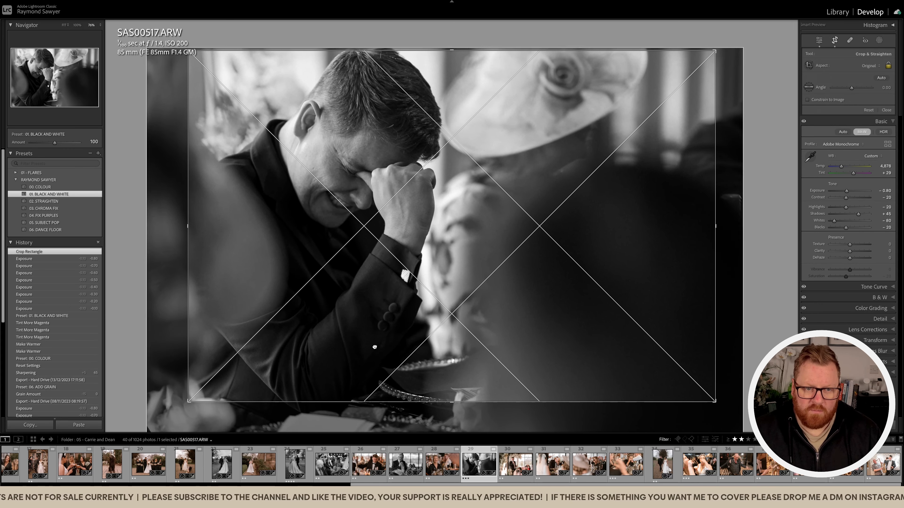
{"action": "key", "text": "Return"}
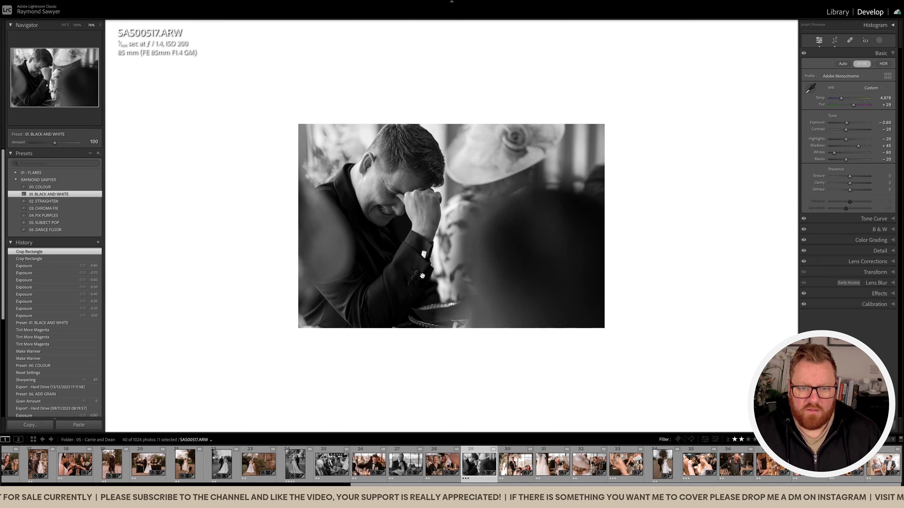
Open the following photo of the young speaker with a microphone, crop it much tighter around him and the guests, and straighten it slightly.
{"action": "key", "text": "Right"}
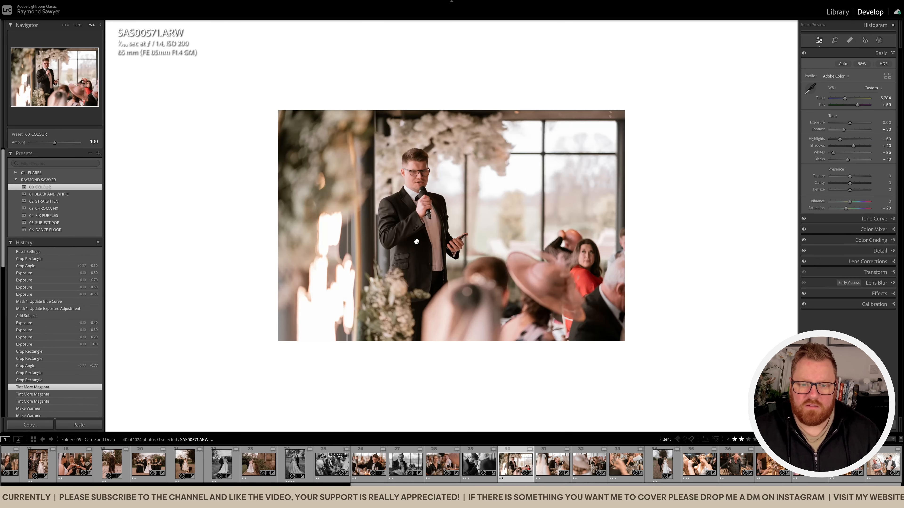
{"action": "key", "text": "r"}
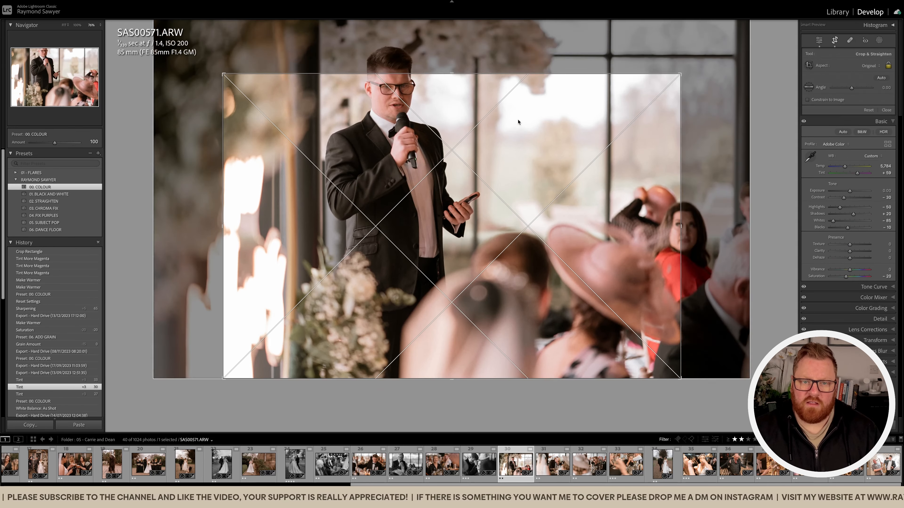
{"action": "left_click_drag", "start_coordinate": [518, 122], "coordinate": [499, 165]}
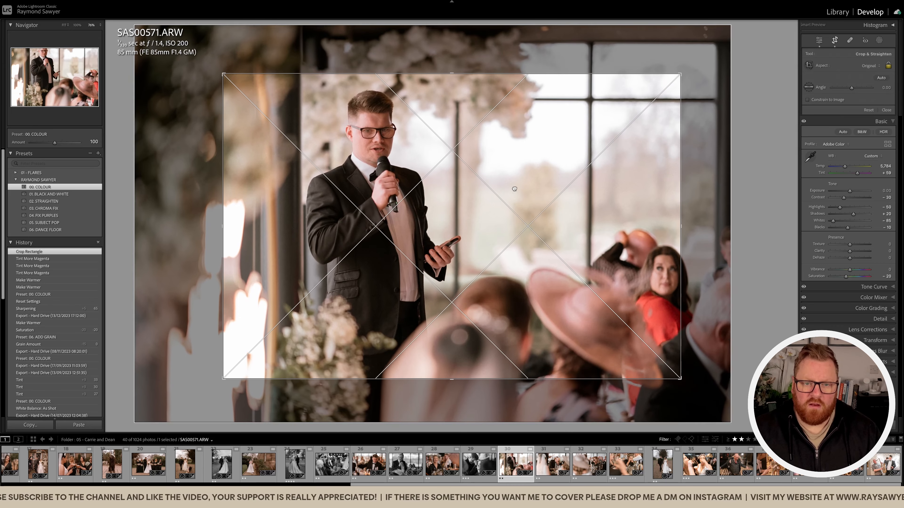
{"action": "left_click_drag", "start_coordinate": [714, 217], "coordinate": [714, 215]}
{"action": "left_click_drag", "start_coordinate": [554, 221], "coordinate": [546, 225]}
{"action": "key", "text": "Return"}
Add a subject mask with the Subject Pop preset to the speaker's photo and lower the overall exposure to -0.60.
{"action": "key", "text": "shift+w"}
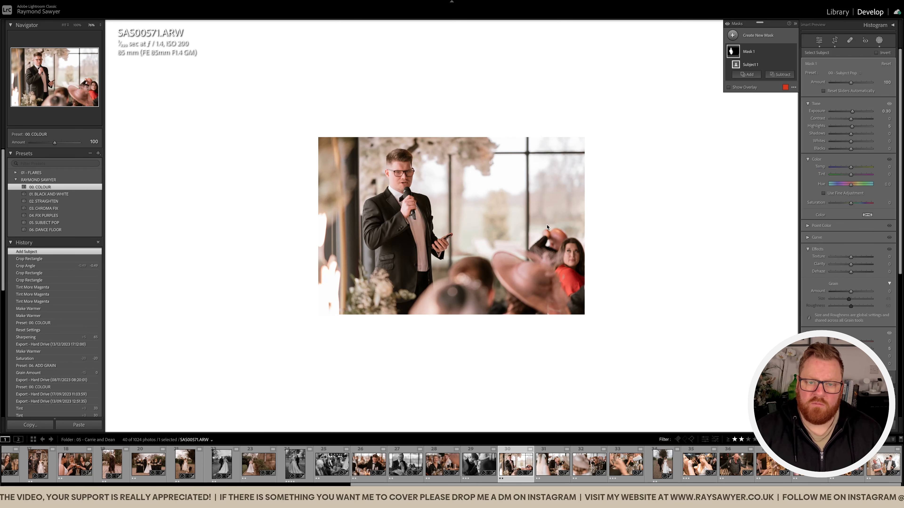
{"action": "key", "text": "shift+w"}
{"action": "key", "text": "minus"}
{"action": "key", "text": "minus"}
{"action": "key", "text": "minus"}
{"action": "key", "text": "minus"}
{"action": "key", "text": "minus"}
{"action": "key", "text": "minus"}
{"action": "key", "text": "minus"}
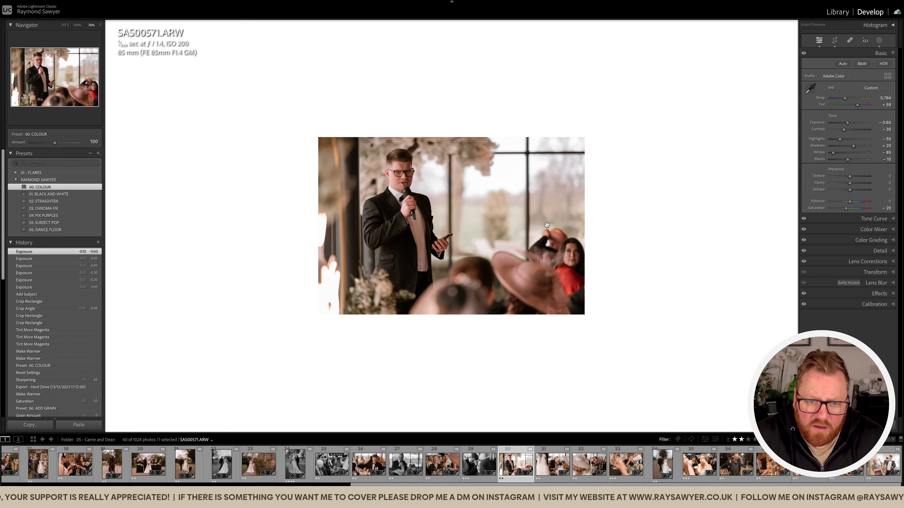
Set the speaker's photo to exposure -0.70, tint +68 and temperature 5,984, and compare it with the original.
{"action": "key", "text": "comma"}
{"action": "key", "text": "equal"}
{"action": "key", "text": "equal"}
{"action": "key", "text": "equal"}
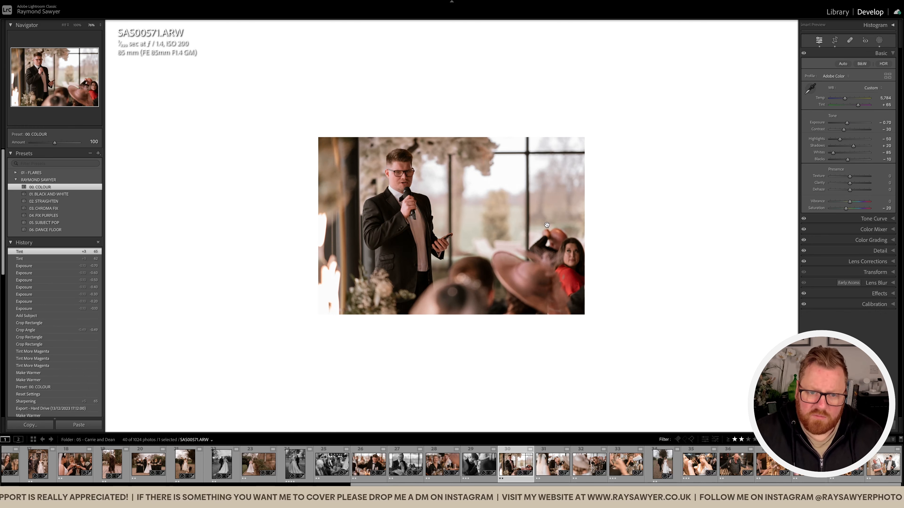
{"action": "key", "text": "comma"}
{"action": "key", "text": "equal"}
{"action": "key", "text": "equal"}
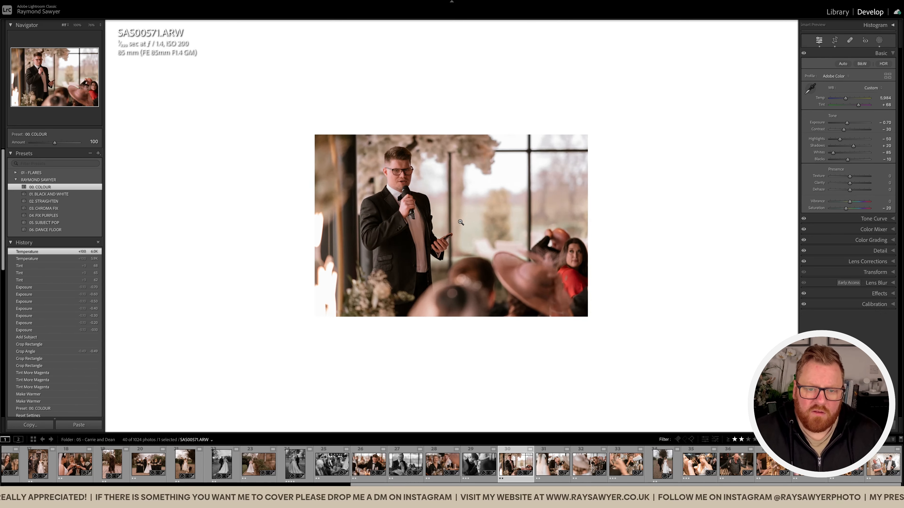
{"action": "left_click", "coordinate": [461, 221]}
{"action": "key", "text": "backslash"}
{"action": "key", "text": "backslash"}
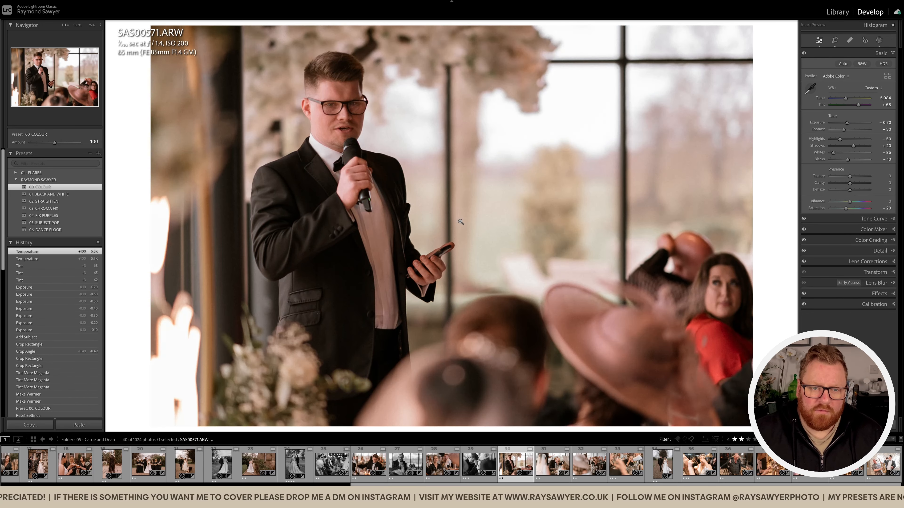
Reduce the tint of the speaker's photo to +62 and its exposure to -0.80, checking him at larger size.
{"action": "key", "text": "period"}
{"action": "key", "text": "minus"}
{"action": "key", "text": "minus"}
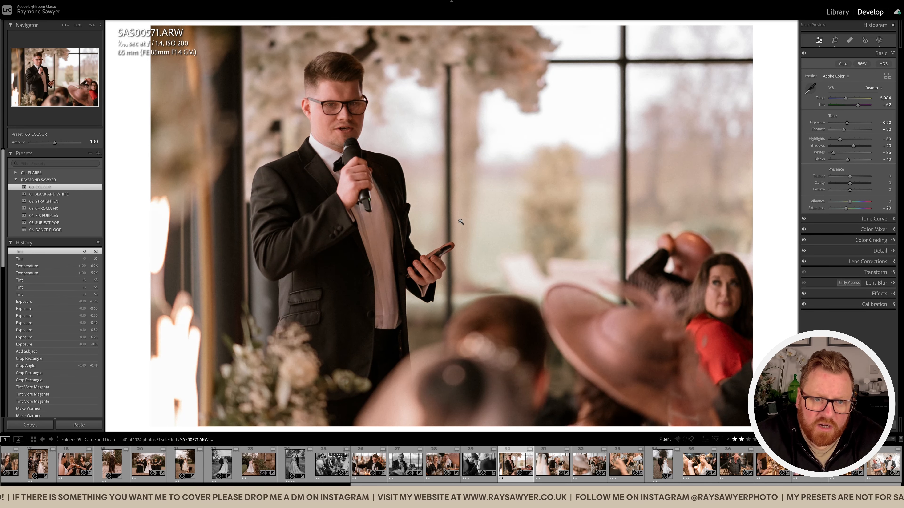
{"action": "key", "text": "period"}
{"action": "key", "text": "minus"}
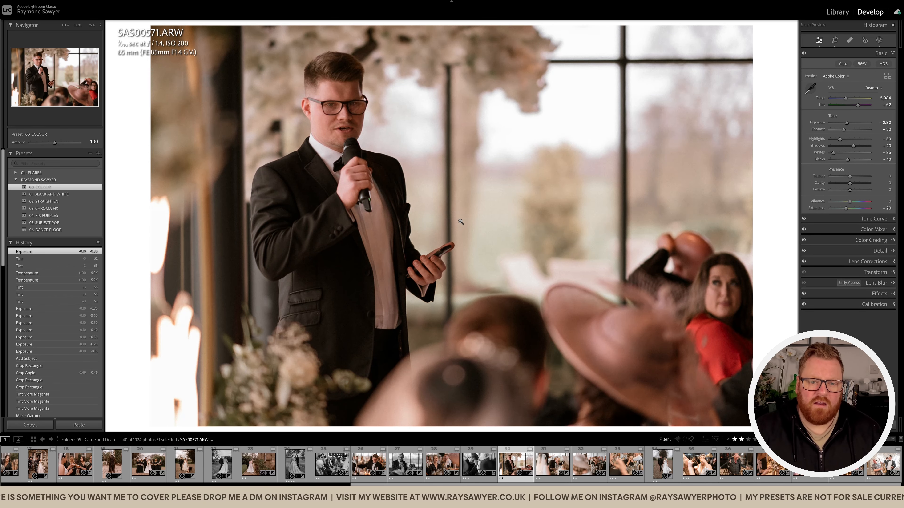
{"action": "left_click", "coordinate": [354, 104]}
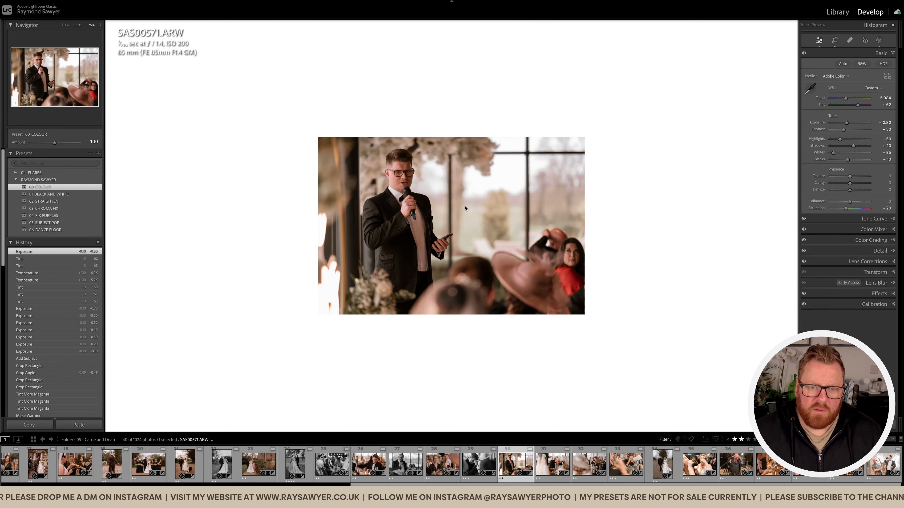
Open the following photo of the grey-haired man covering his face, apply the 01. BLACK AND WHITE preset and crop it tighter.
{"action": "key", "text": "Right"}
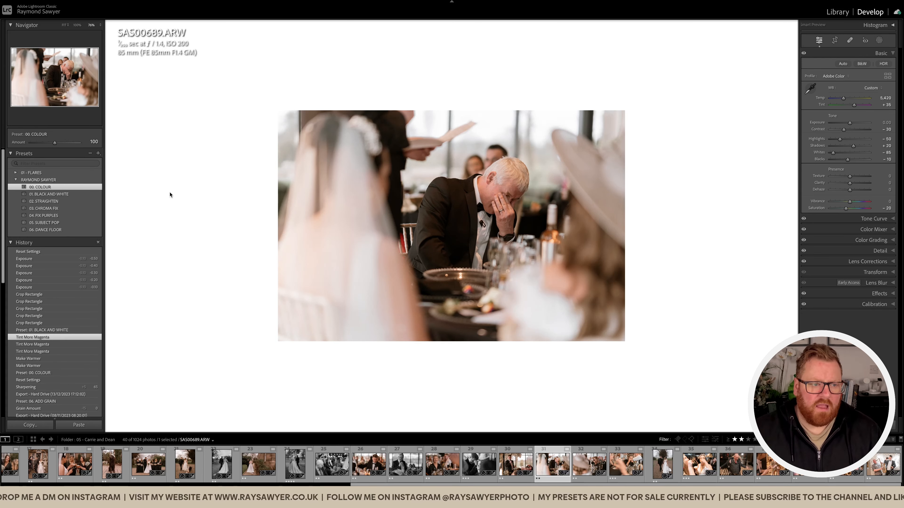
{"action": "left_click", "coordinate": [71, 195]}
{"action": "key", "text": "r"}
{"action": "left_click_drag", "start_coordinate": [454, 29], "coordinate": [452, 86]}
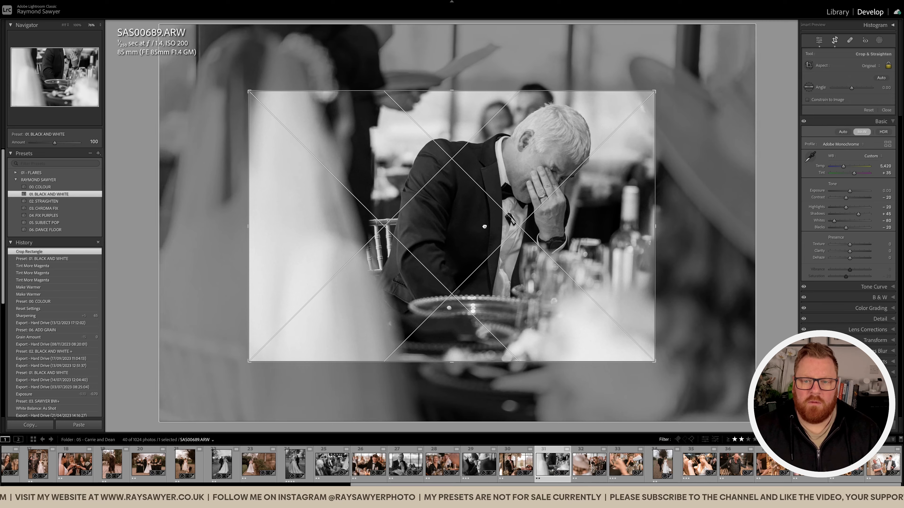
Reframe the crop around the grey-haired man's head and upper body, straighten it slightly, and apply it.
{"action": "left_click_drag", "start_coordinate": [484, 227], "coordinate": [487, 242]}
{"action": "left_click_drag", "start_coordinate": [709, 234], "coordinate": [709, 227]}
{"action": "left_click_drag", "start_coordinate": [593, 242], "coordinate": [599, 239]}
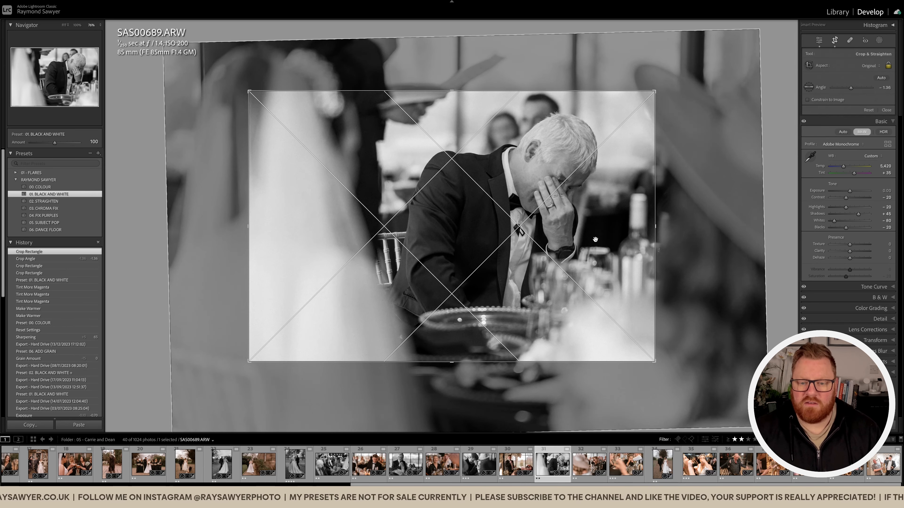
{"action": "left_click_drag", "start_coordinate": [248, 362], "coordinate": [242, 366]}
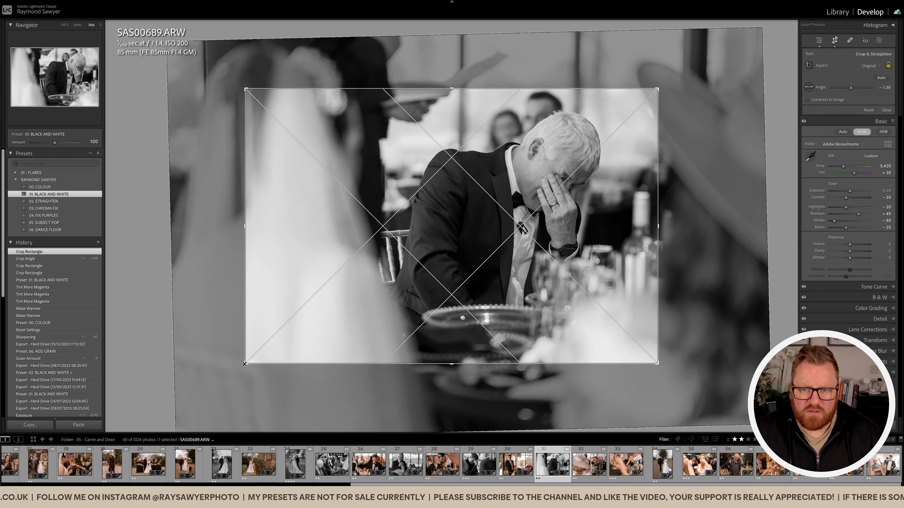
{"action": "left_click_drag", "start_coordinate": [513, 250], "coordinate": [513, 249]}
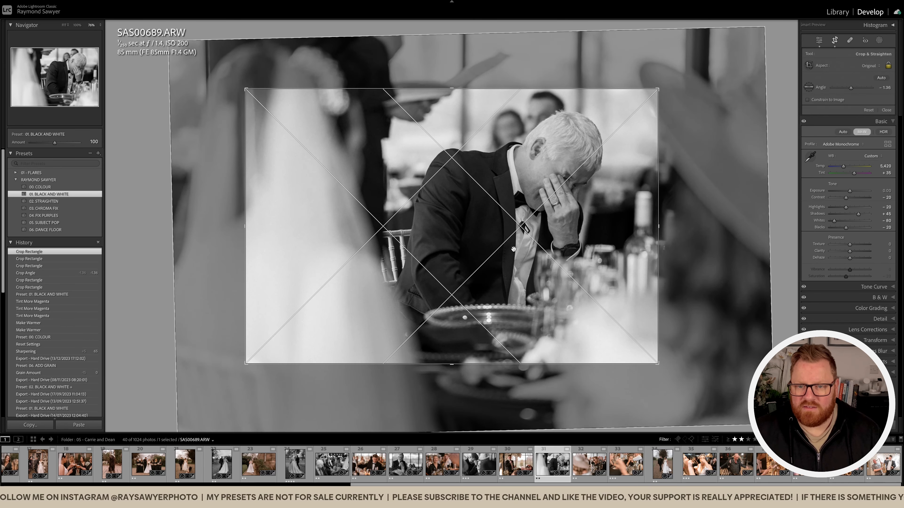
{"action": "key", "text": "Return"}
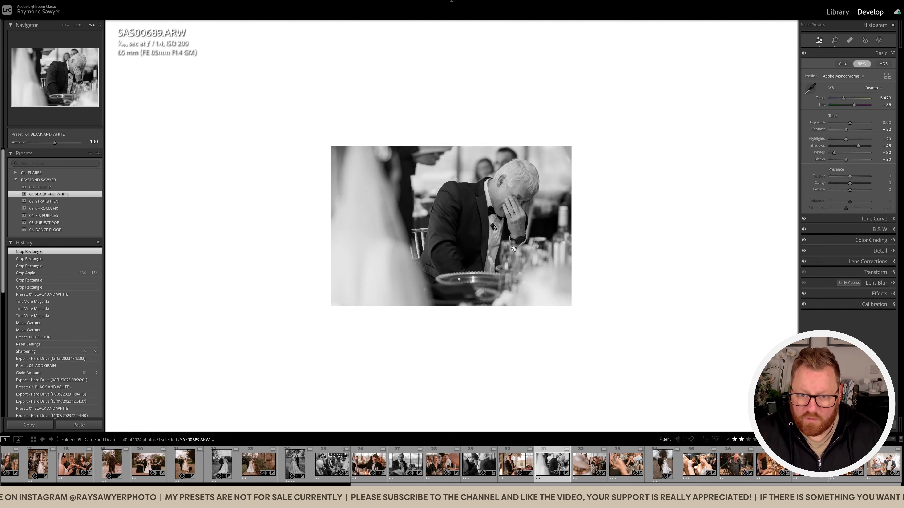
Set the exposure of the grey-haired man's photo to -0.30 and inspect it at larger size.
{"action": "key", "text": "minus"}
{"action": "key", "text": "minus"}
{"action": "key", "text": "minus"}
{"action": "left_click", "coordinate": [540, 222]}
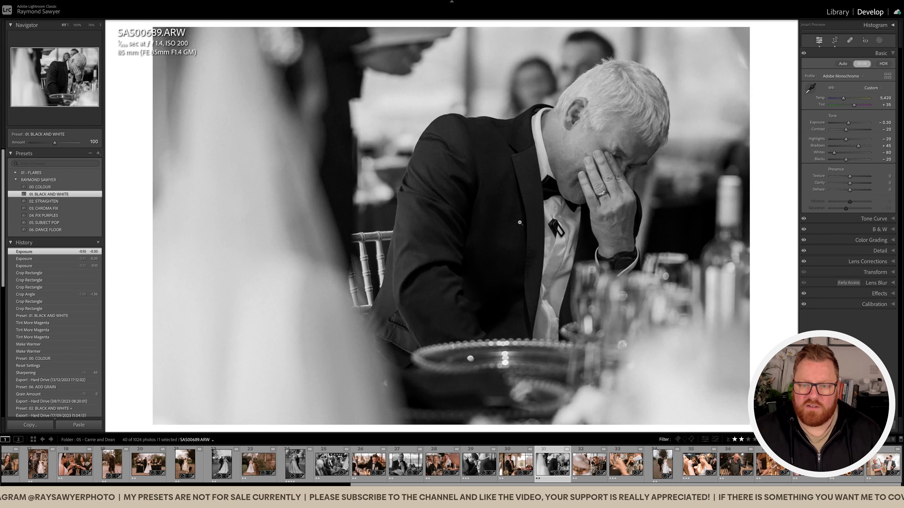
{"action": "left_click", "coordinate": [552, 241]}
Open the following photo of the woman wiping her eye and crop it tighter around her and the blurred hat.
{"action": "key", "text": "Right"}
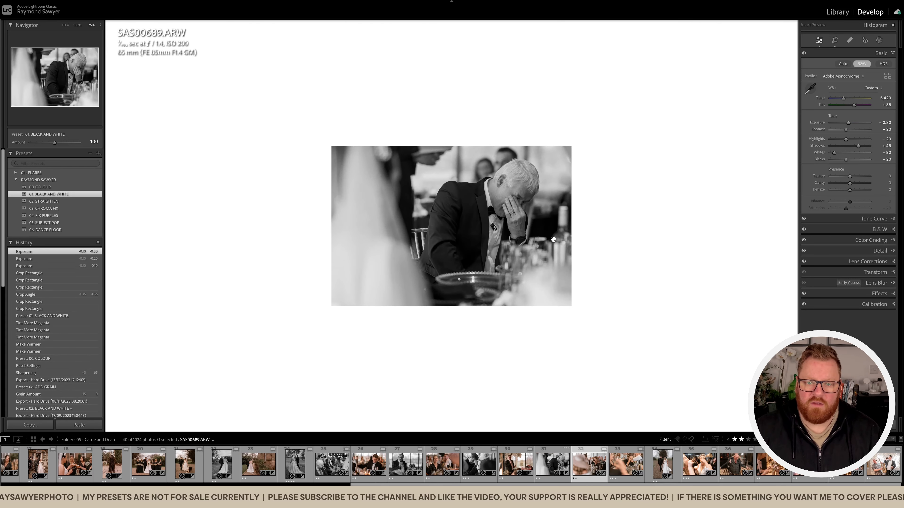
{"action": "key", "text": "r"}
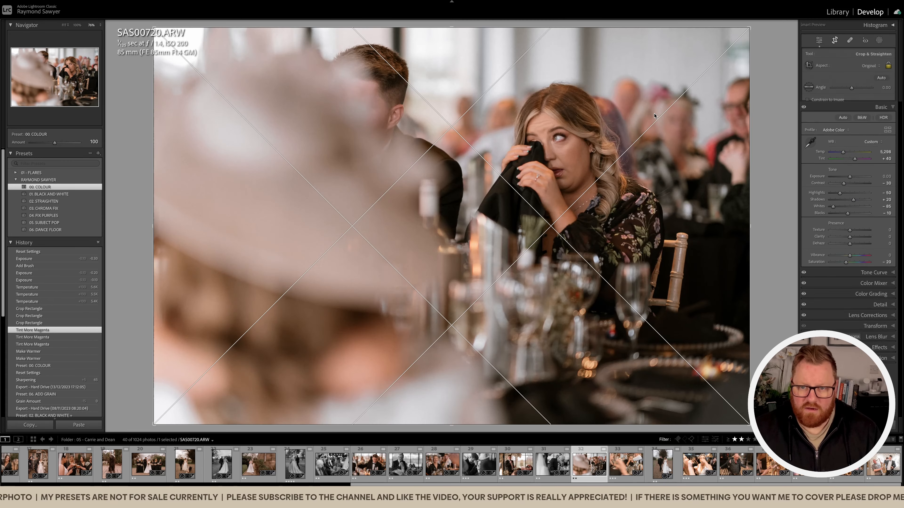
{"action": "left_click_drag", "start_coordinate": [751, 27], "coordinate": [733, 35]}
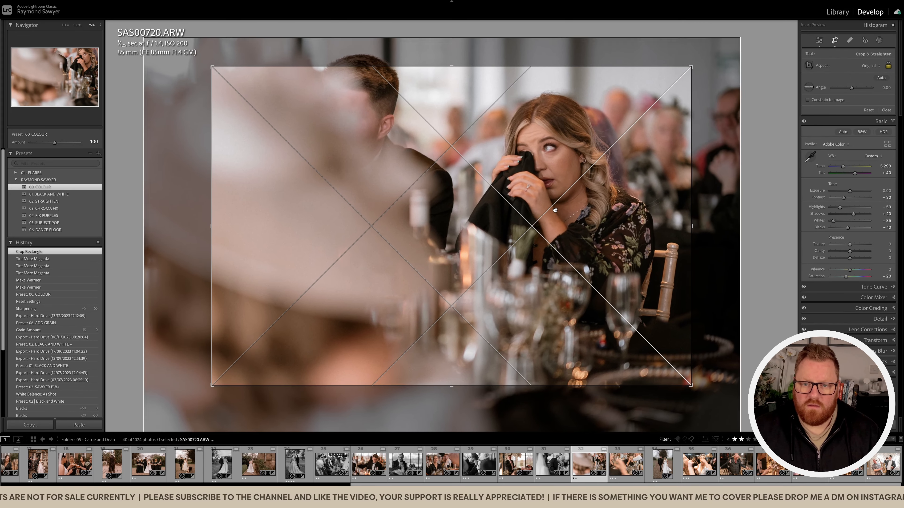
{"action": "key", "text": "Return"}
Add a Subject Pop subject mask and subtract a linear gradient from it over the blurred hat beside the woman.
{"action": "key", "text": "shift+w"}
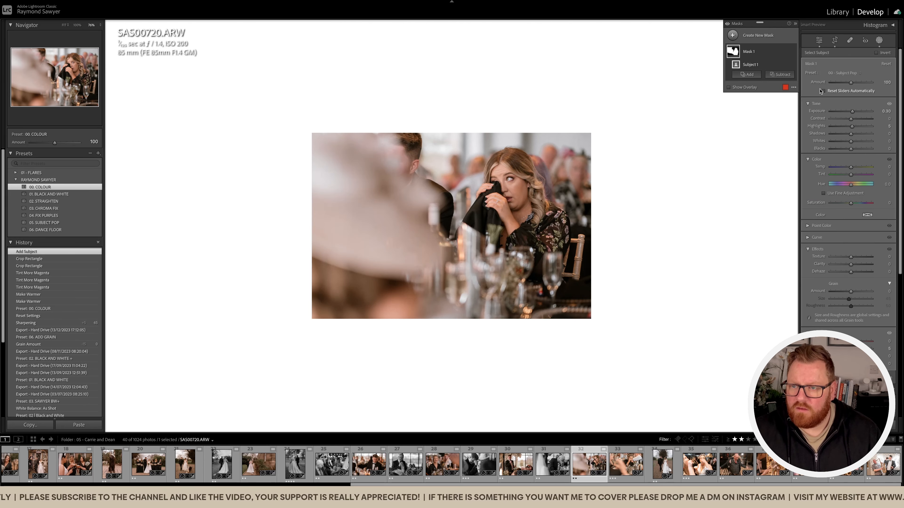
{"action": "left_click", "coordinate": [792, 75]}
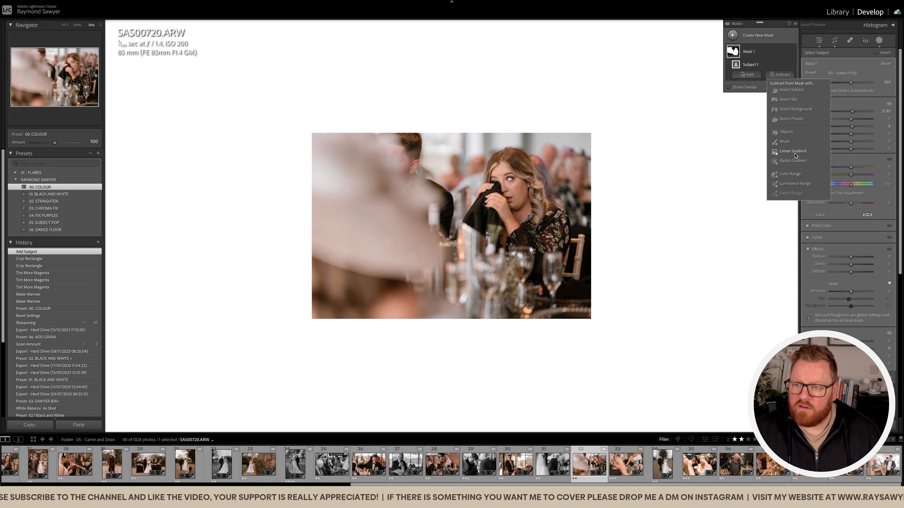
{"action": "left_click", "coordinate": [784, 132]}
{"action": "left_click_drag", "start_coordinate": [455, 228], "coordinate": [477, 223]}
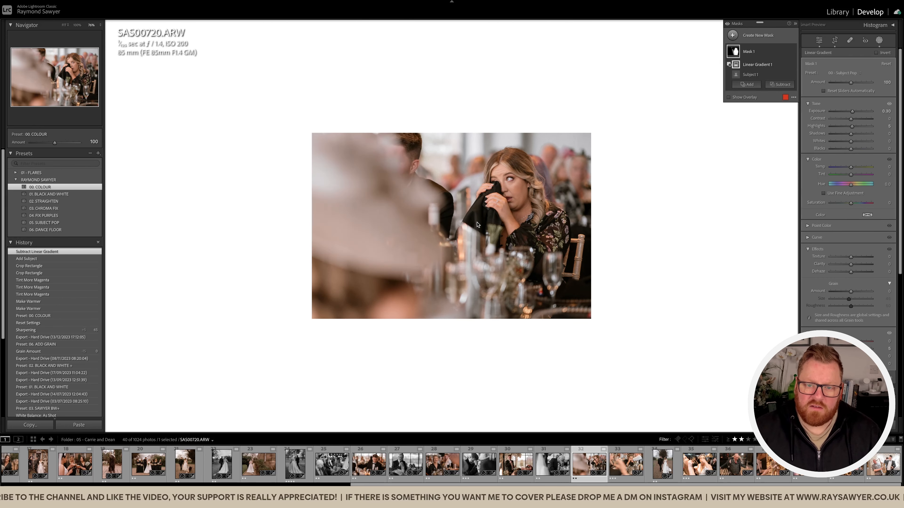
{"action": "key", "text": "shift+w"}
Set the photo of the woman wiping her eye to exposure -0.20, temperature 5,498 and tint +43.
{"action": "key", "text": "minus"}
{"action": "key", "text": "minus"}
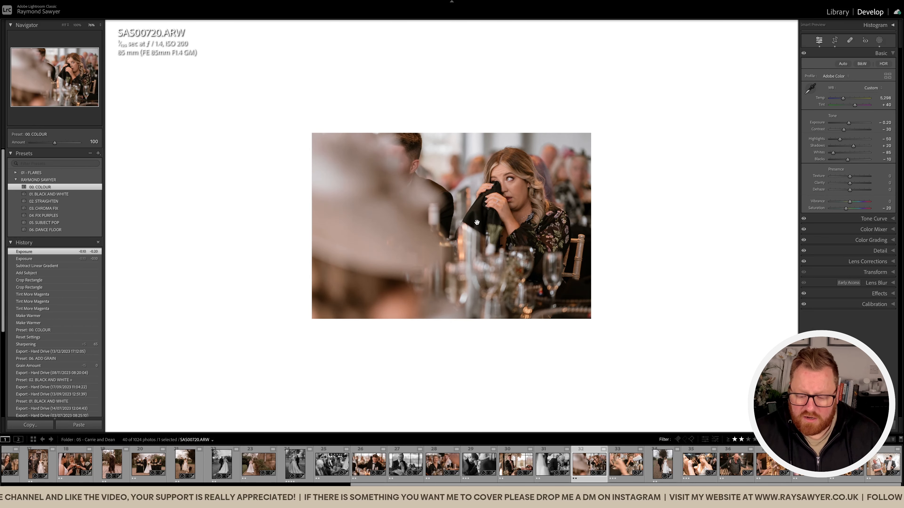
{"action": "key", "text": "comma"}
{"action": "key", "text": "comma"}
{"action": "key", "text": "equal"}
{"action": "key", "text": "equal"}
{"action": "key", "text": "period"}
{"action": "key", "text": "equal"}
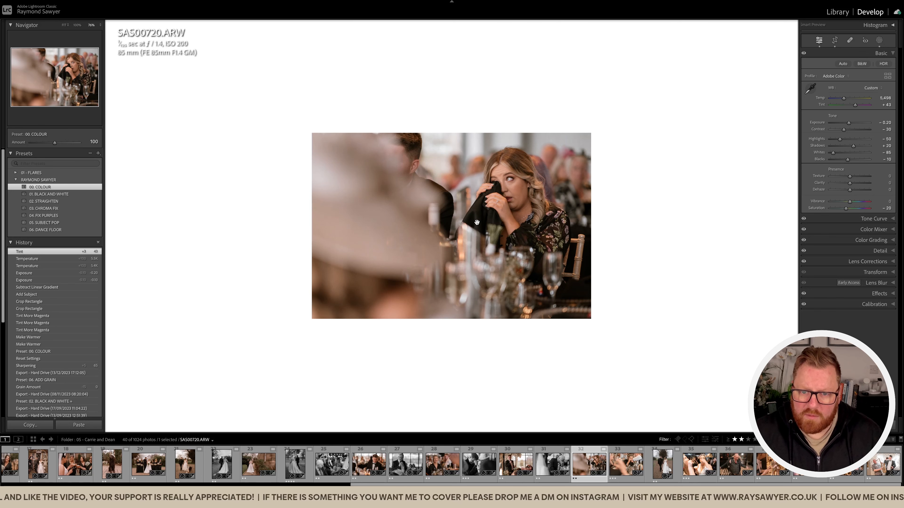
Open the following photo of the woman with the pearl headband and crop it much tighter, cutting off the lower foreground.
{"action": "key", "text": "Right"}
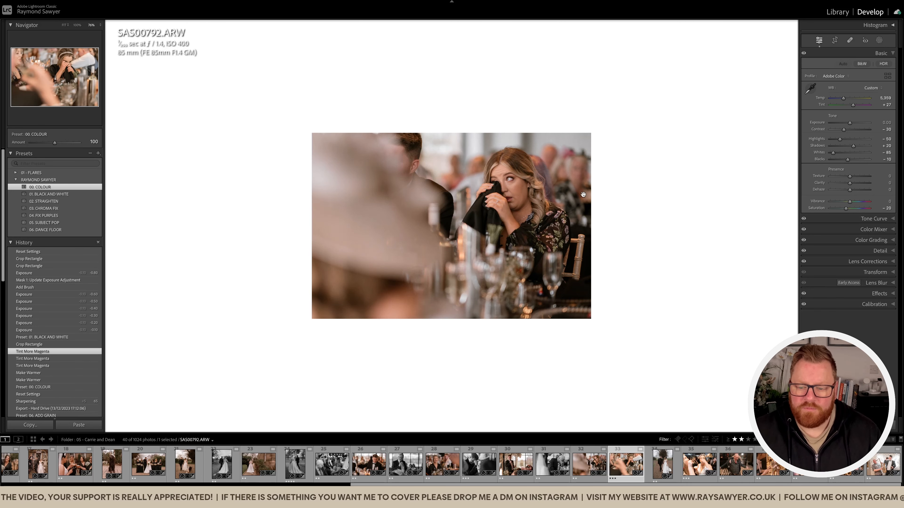
{"action": "key", "text": "r"}
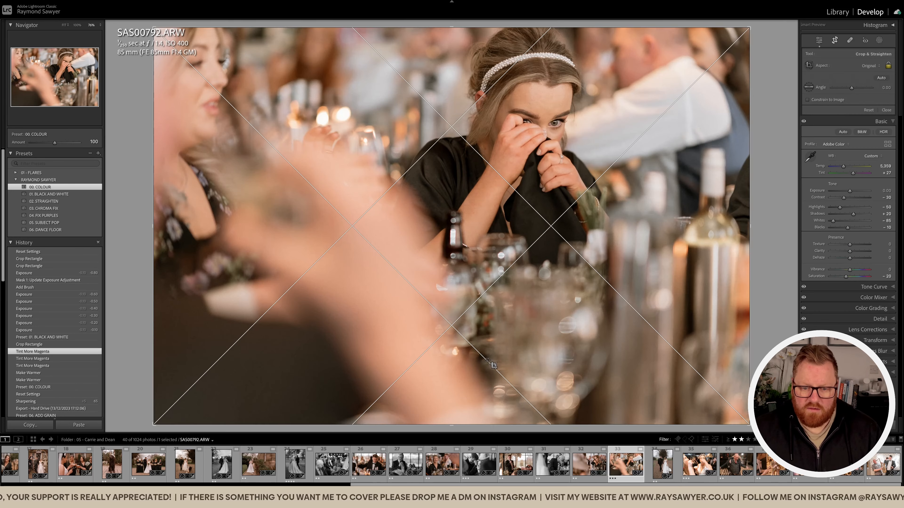
{"action": "left_click_drag", "start_coordinate": [489, 427], "coordinate": [488, 360]}
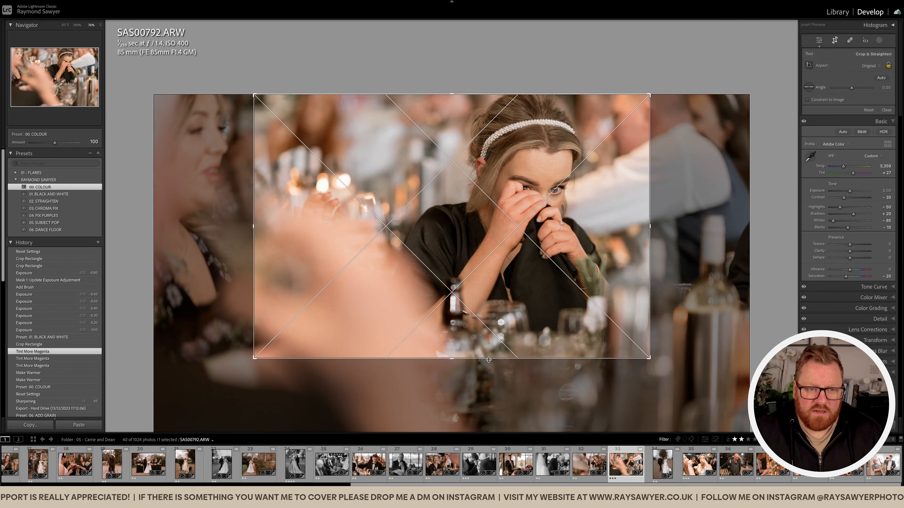
{"action": "left_click_drag", "start_coordinate": [494, 260], "coordinate": [501, 258]}
{"action": "key", "text": "r"}
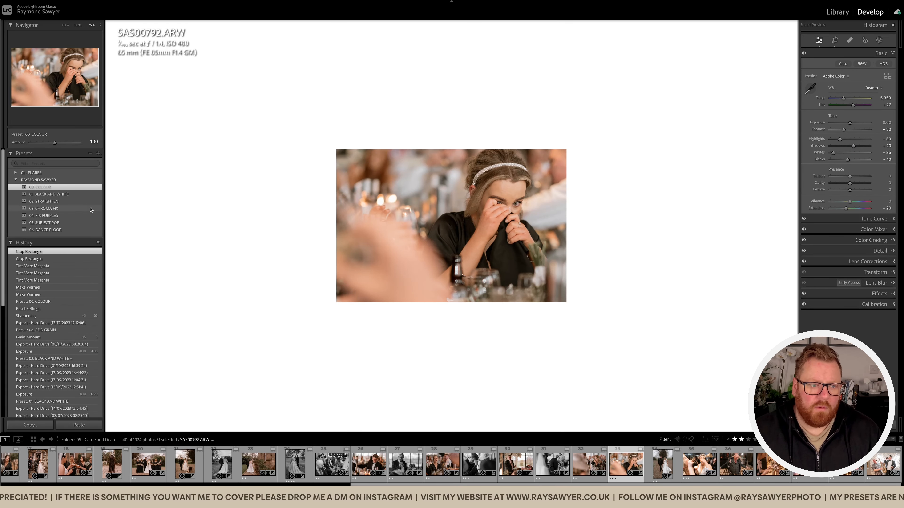
Apply the 01. BLACK AND WHITE preset to the headband photo, set exposure to -0.40, and preview it against a blacked-out interface.
{"action": "left_click", "coordinate": [77, 195]}
{"action": "key", "text": "minus"}
{"action": "key", "text": "minus"}
{"action": "key", "text": "minus"}
{"action": "key", "text": "minus"}
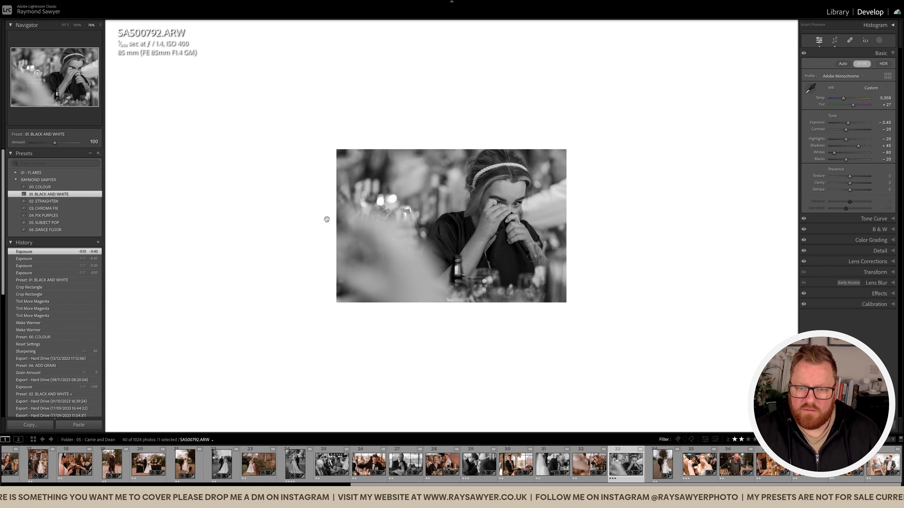
{"action": "key", "text": "l"}
{"action": "key", "text": "l"}
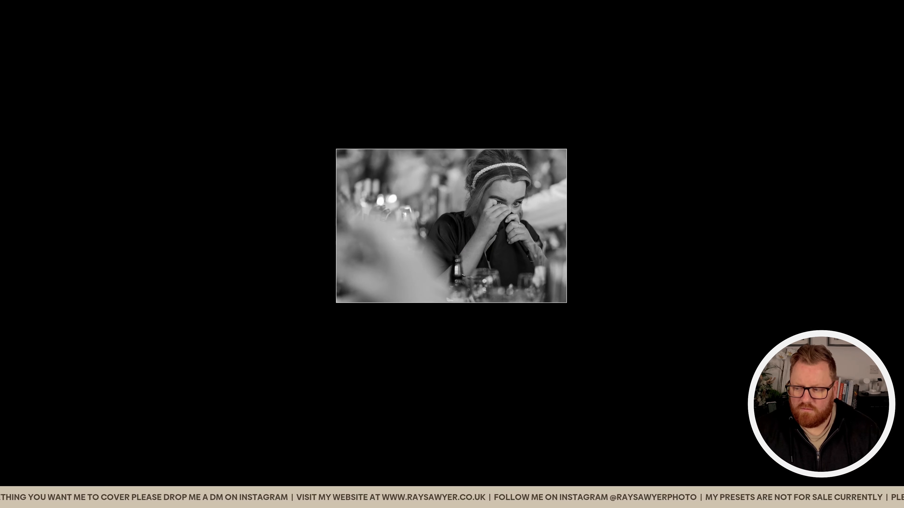
{"action": "key", "text": "l"}
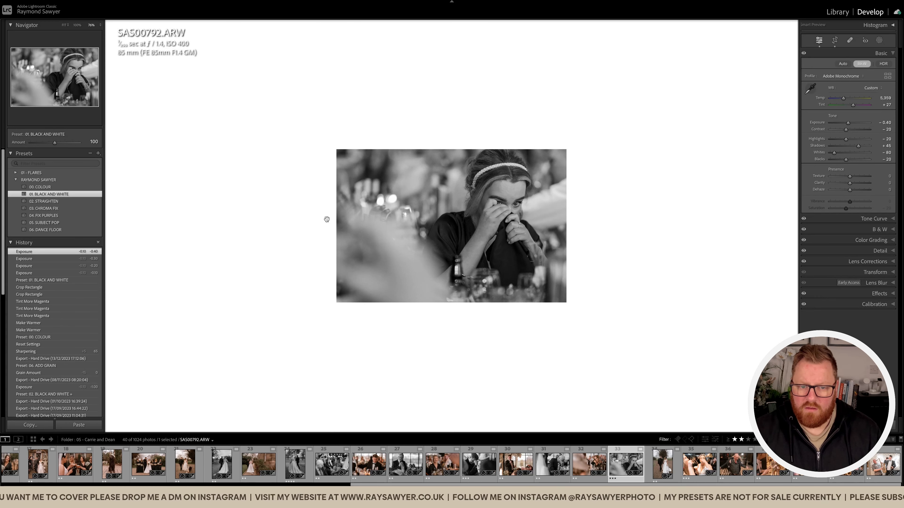
Brush a Subject Pop mask over the woman with the headband and lower the photo's overall exposure to -0.50.
{"action": "key", "text": "k"}
{"action": "key", "text": "k"}
{"action": "key", "text": "k"}
{"action": "key", "text": "k"}
{"action": "key", "text": "k"}
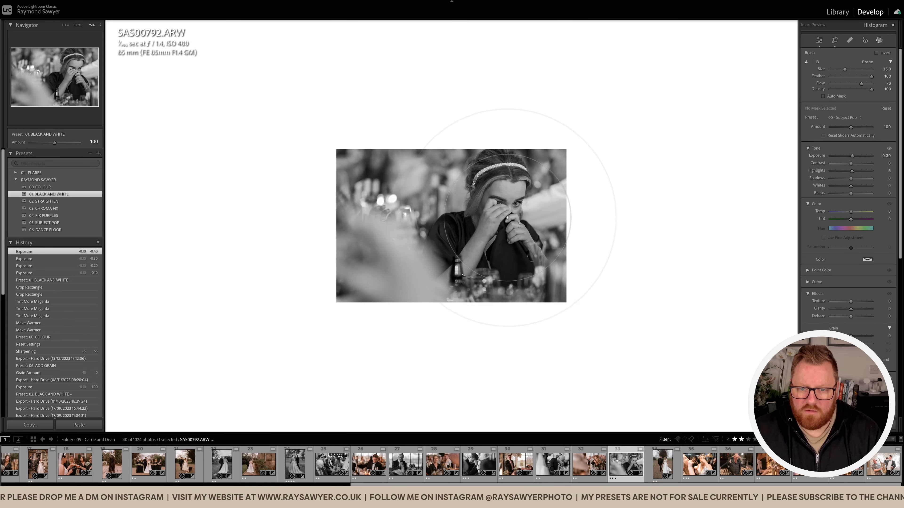
{"action": "left_click", "coordinate": [547, 227]}
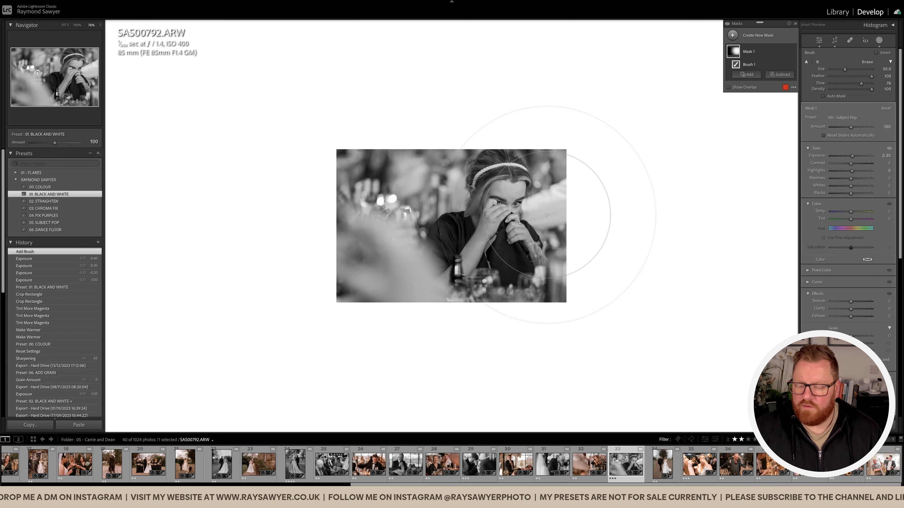
{"action": "key", "text": "k"}
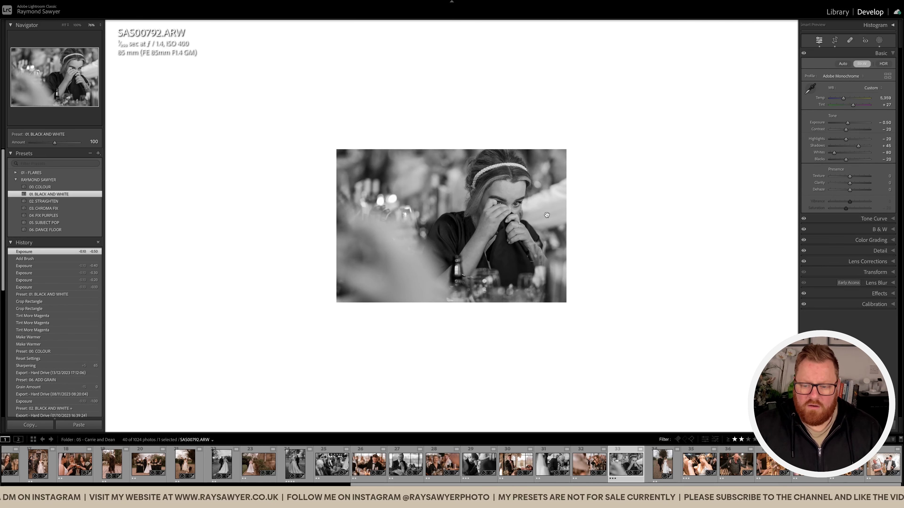
Open the following photo of the couple walking hand in hand and crop its edges slightly tighter.
{"action": "key", "text": "Right"}
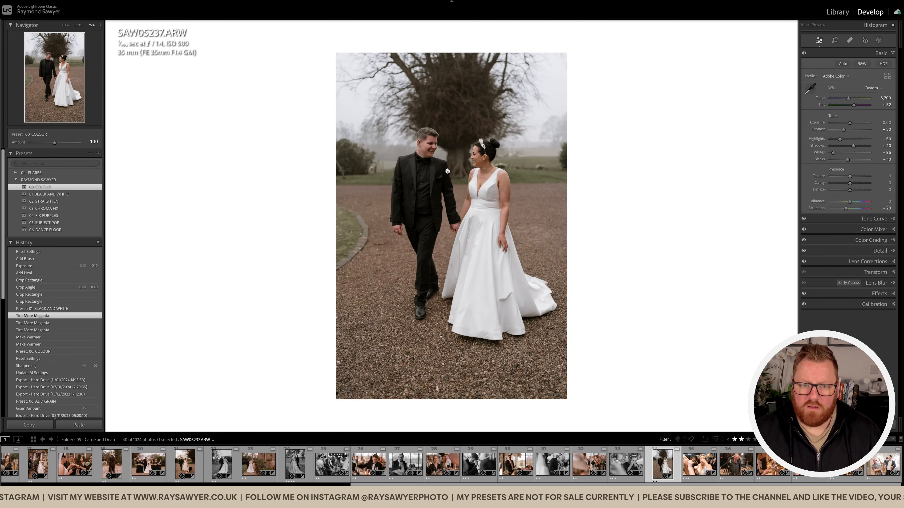
{"action": "key", "text": "r"}
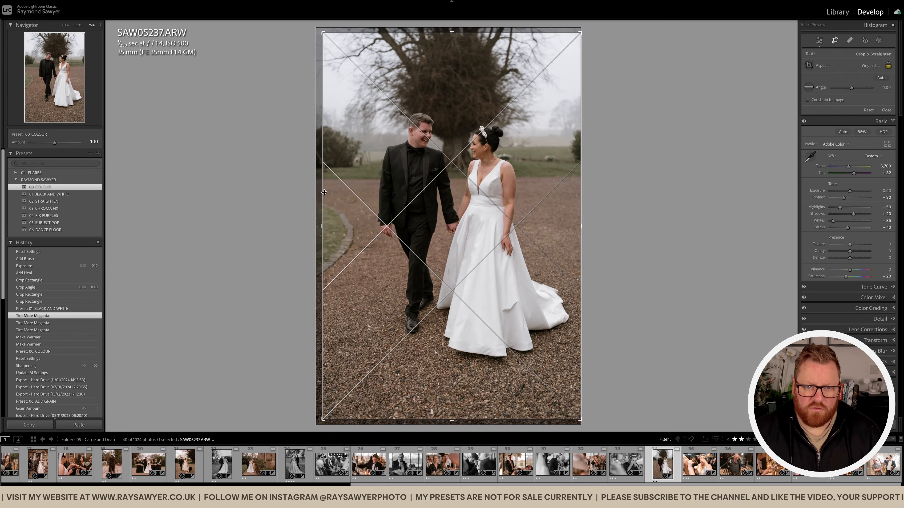
{"action": "key", "text": "r"}
Set the walking couple photo's temperature to 7,609 and tint to +35, and apply the 01. BLACK AND WHITE preset.
{"action": "key", "text": "equal"}
{"action": "key", "text": "equal"}
{"action": "key", "text": "equal"}
{"action": "key", "text": "equal"}
{"action": "key", "text": "equal"}
{"action": "key", "text": "equal"}
{"action": "key", "text": "equal"}
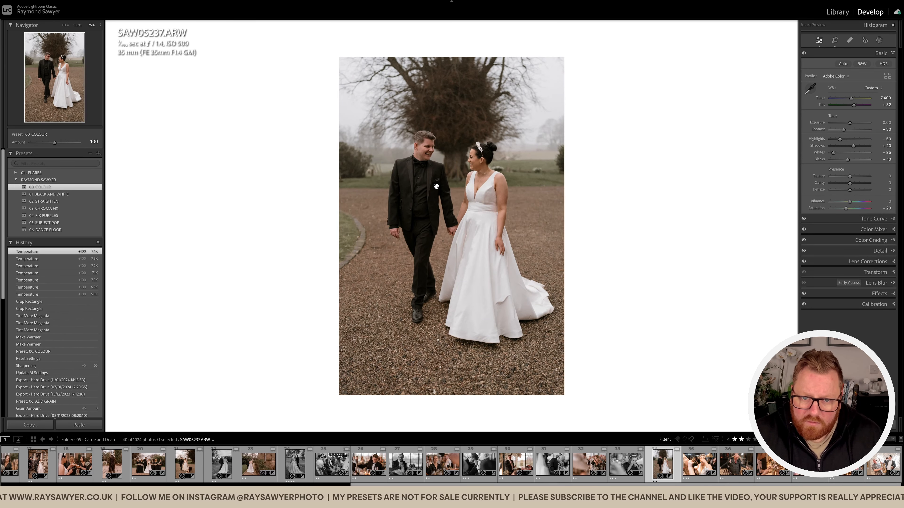
{"action": "key", "text": "equal"}
{"action": "key", "text": "equal"}
{"action": "key", "text": "period"}
{"action": "key", "text": "equal"}
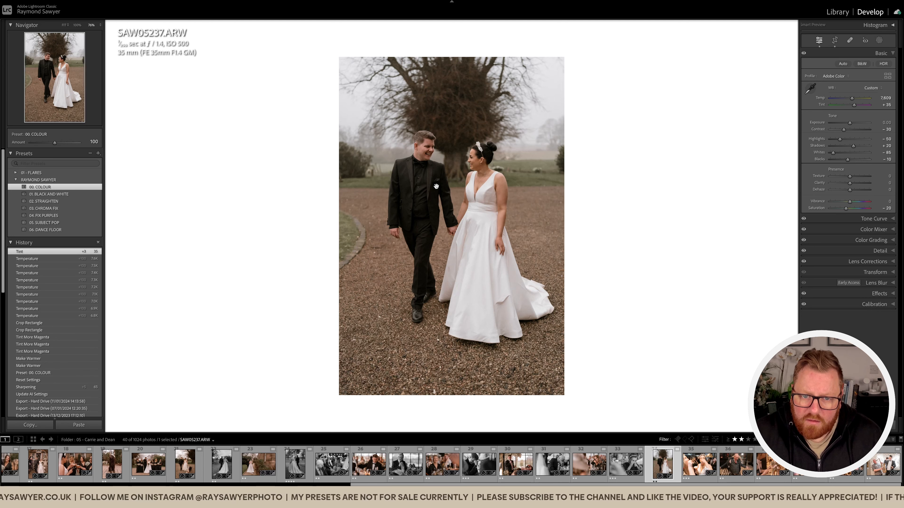
{"action": "left_click", "coordinate": [95, 195]}
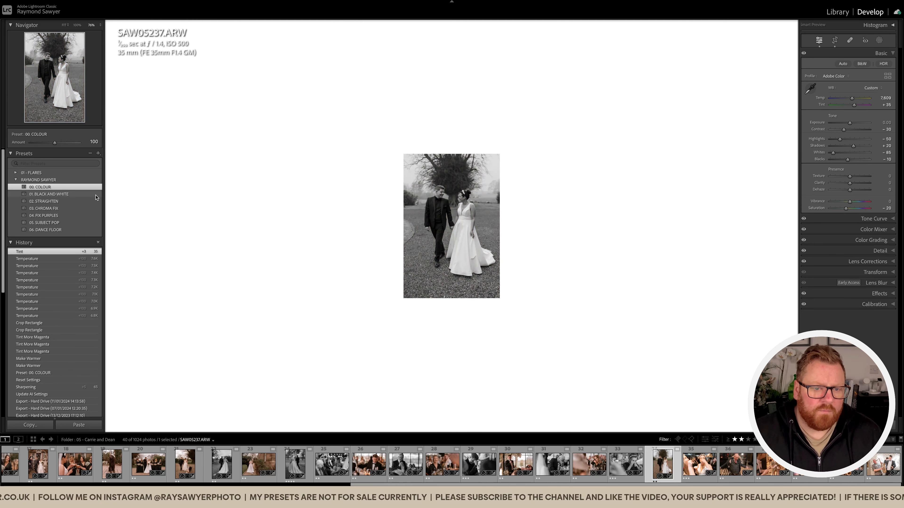
{"action": "left_click", "coordinate": [457, 178]}
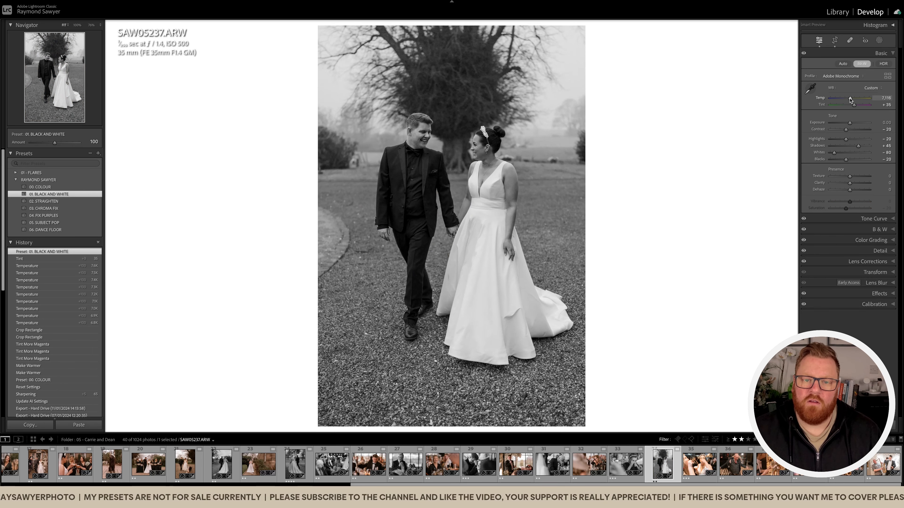
Try temperature 7,247 with tints -49 and +30 on the black-and-white couple photo, and revert to the preset's history state.
{"action": "mouse_move", "coordinate": [850, 99]}
{"action": "left_mouse_down"}
{"action": "mouse_move", "coordinate": [830, 99]}
{"action": "mouse_move", "coordinate": [882, 103]}
{"action": "mouse_move", "coordinate": [831, 107]}
{"action": "mouse_move", "coordinate": [876, 107]}
{"action": "mouse_move", "coordinate": [842, 107]}
{"action": "left_mouse_up"}
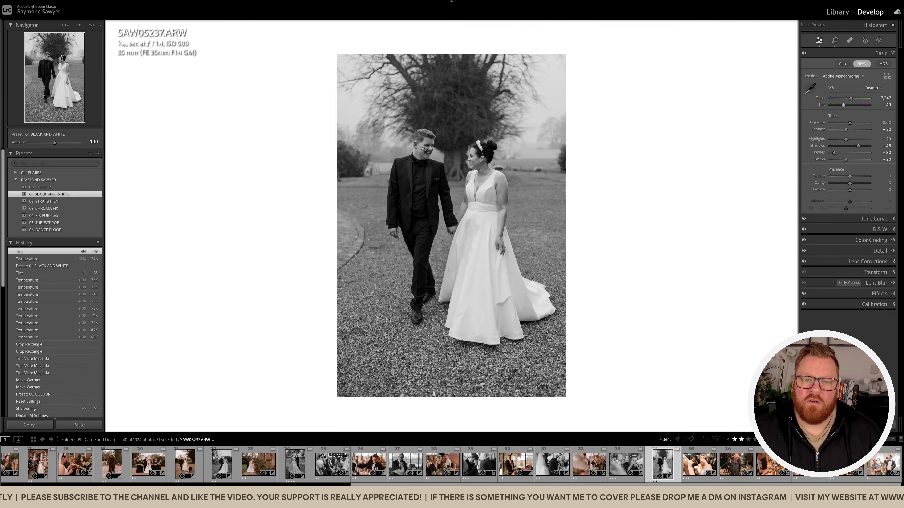
{"action": "left_click", "coordinate": [441, 138]}
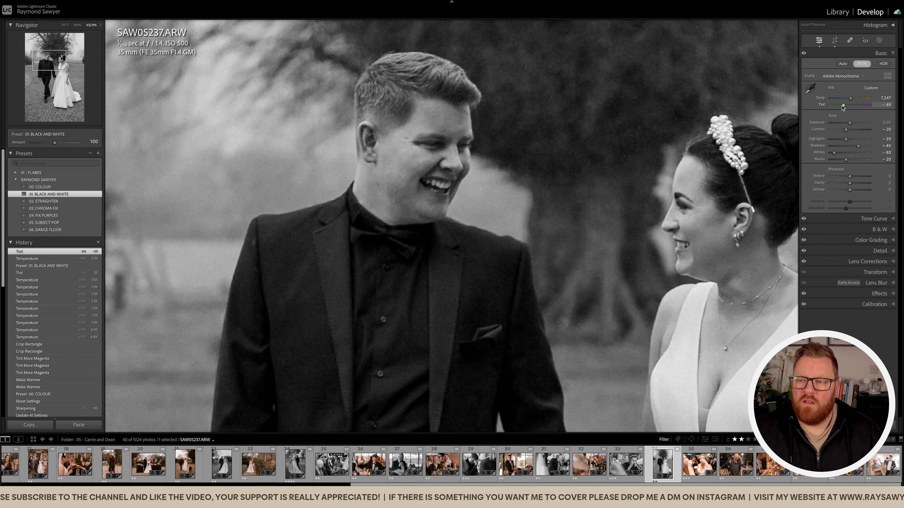
{"action": "mouse_move", "coordinate": [843, 107]}
{"action": "left_mouse_down"}
{"action": "mouse_move", "coordinate": [878, 108]}
{"action": "mouse_move", "coordinate": [853, 107]}
{"action": "left_mouse_up"}
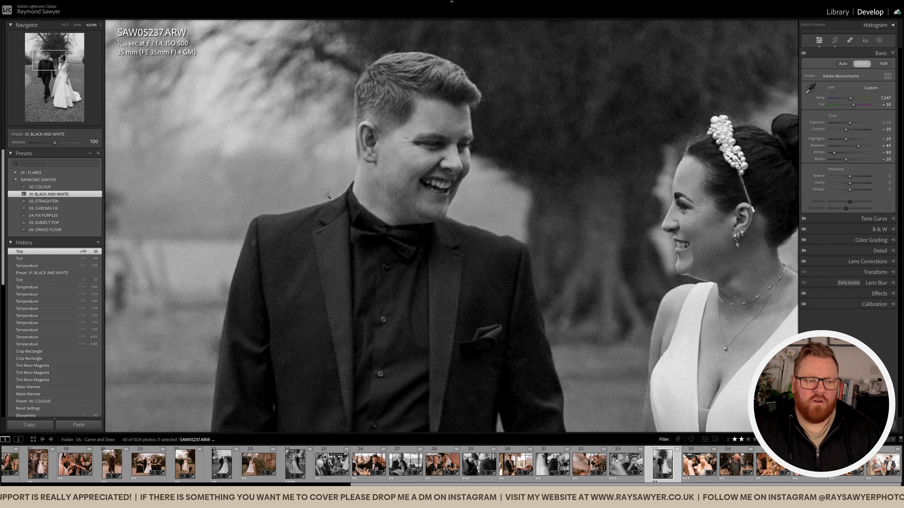
{"action": "left_click", "coordinate": [64, 273]}
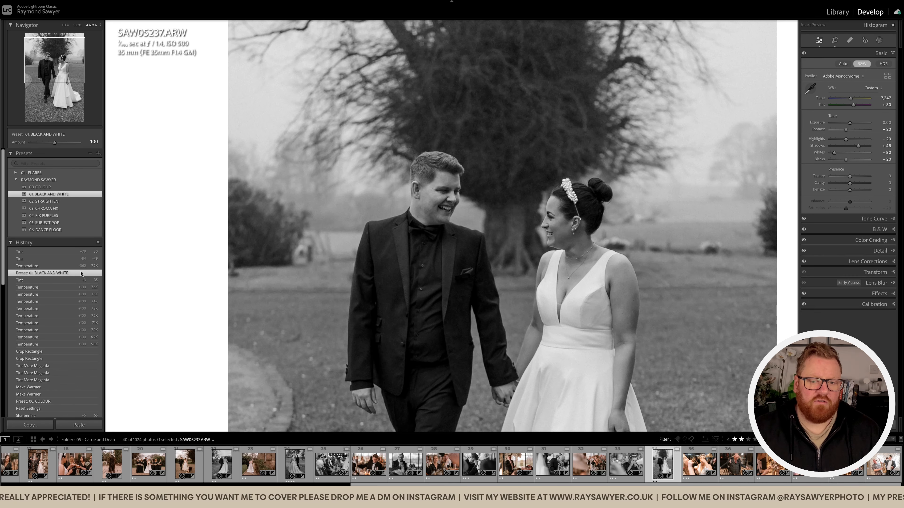
{"action": "left_click", "coordinate": [519, 213]}
{"action": "left_click", "coordinate": [519, 213]}
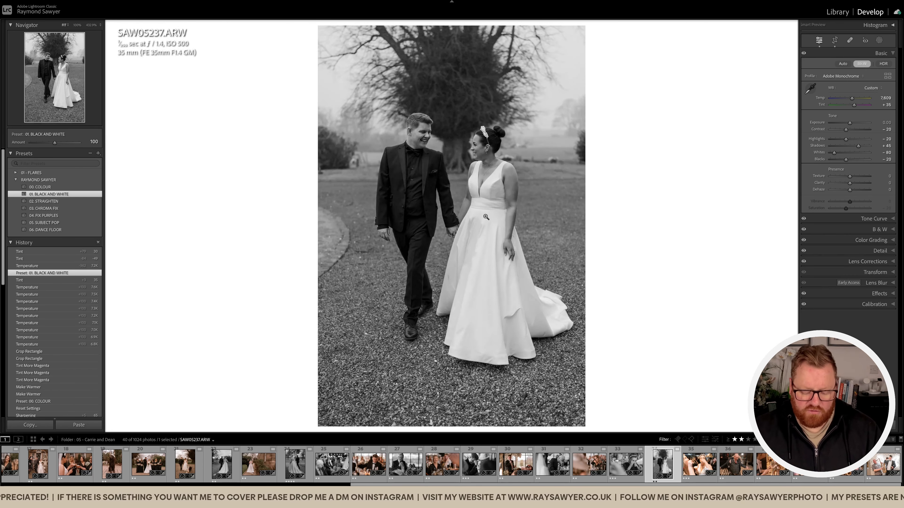
Recrop the walking couple photo tighter, rotate it slightly and reposition the couple within the frame.
{"action": "key", "text": "r"}
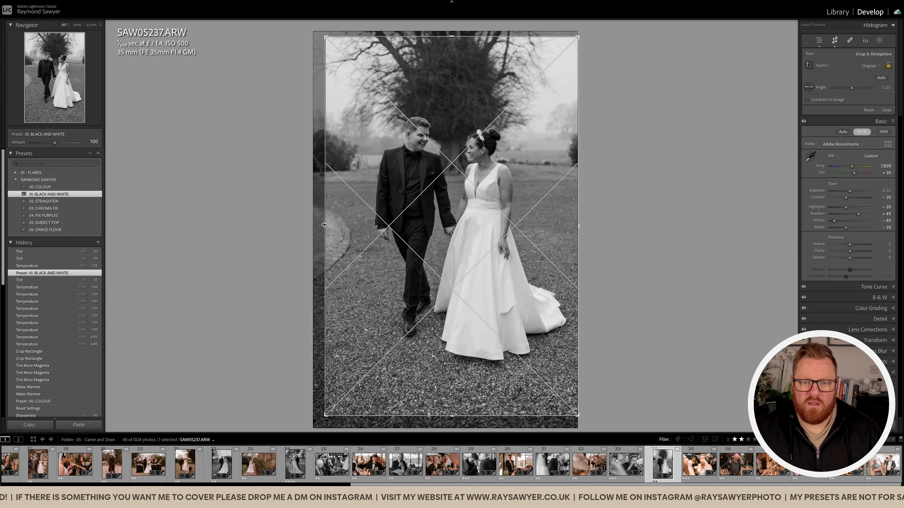
{"action": "left_click_drag", "start_coordinate": [324, 225], "coordinate": [324, 225]}
{"action": "left_click_drag", "start_coordinate": [596, 239], "coordinate": [596, 238]}
{"action": "left_click_drag", "start_coordinate": [475, 247], "coordinate": [475, 242]}
{"action": "key", "text": "r"}
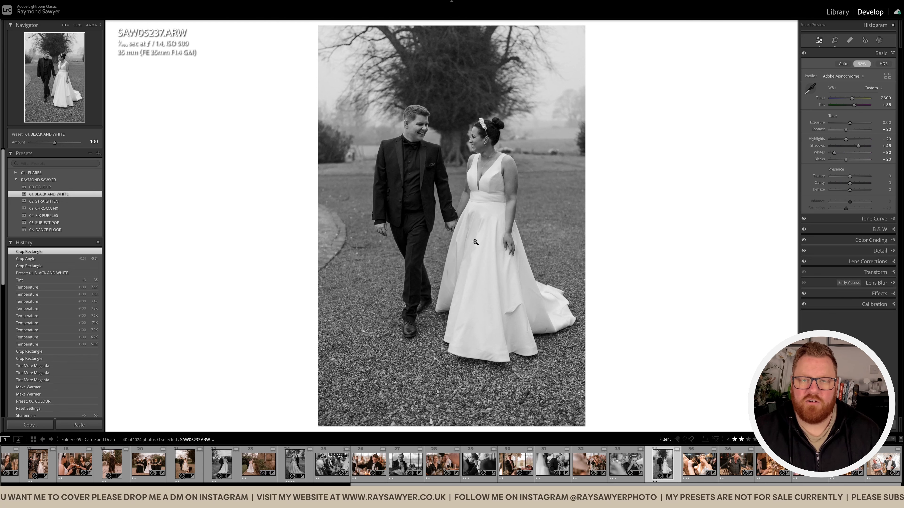
Set the couple photo's exposure to -0.10 and brush a darkening mask with highlights -47 over the wedding dress.
{"action": "key", "text": "minus"}
{"action": "key", "text": "k"}
{"action": "left_click_drag", "start_coordinate": [841, 173], "coordinate": [849, 156]}
{"action": "mouse_move", "coordinate": [555, 305]}
{"action": "left_mouse_down"}
{"action": "mouse_move", "coordinate": [474, 299]}
{"action": "mouse_move", "coordinate": [518, 363]}
{"action": "mouse_move", "coordinate": [645, 364]}
{"action": "mouse_move", "coordinate": [232, 374]}
{"action": "mouse_move", "coordinate": [303, 353]}
{"action": "mouse_move", "coordinate": [455, 332]}
{"action": "left_mouse_up"}
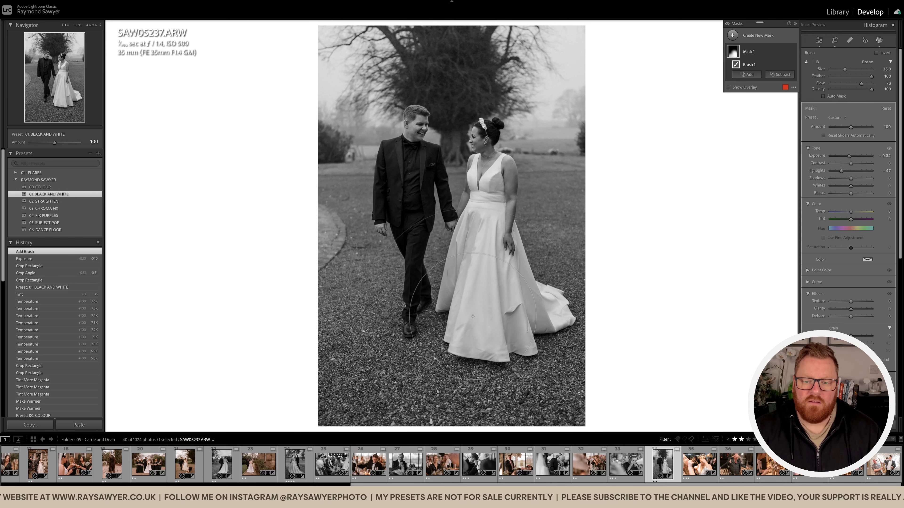
{"action": "key", "text": "shift+w"}
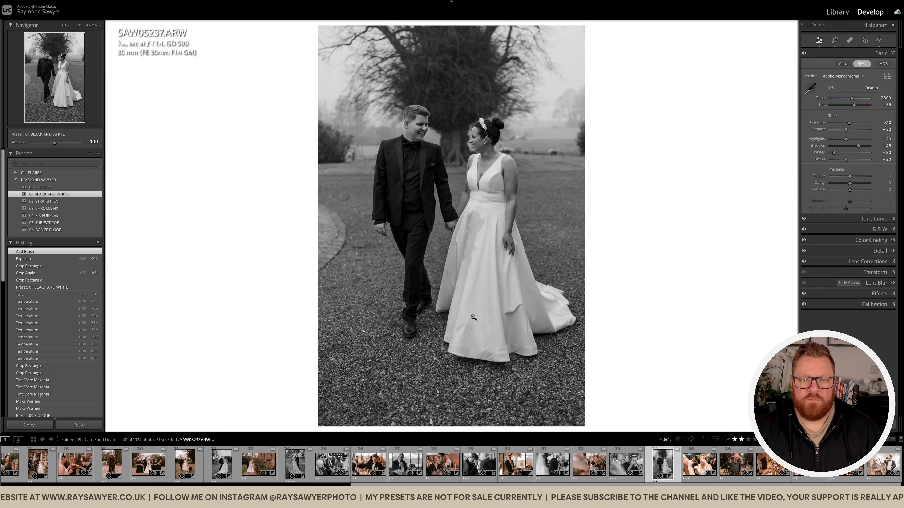
Apply the 01. BLACK AND WHITE preset to the photo of the bride drinking a shot and set exposure to -1.20.
{"action": "left_click", "coordinate": [699, 463]}
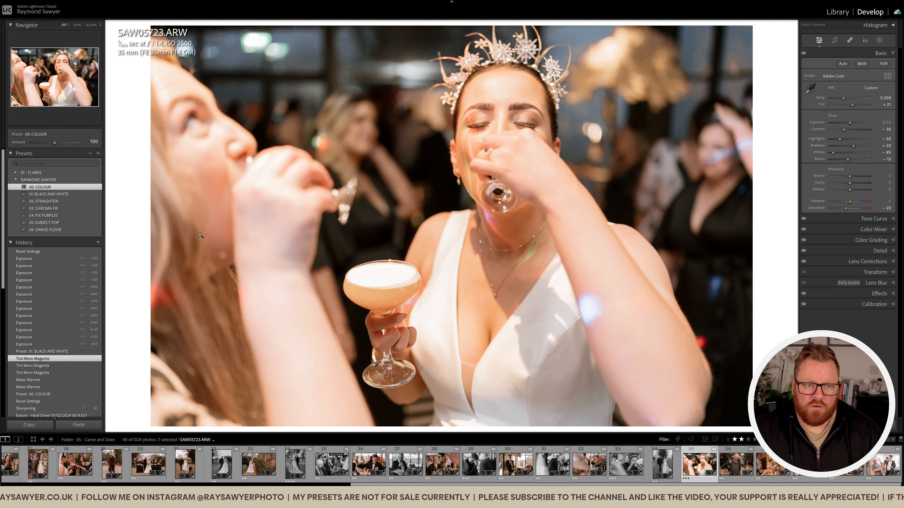
{"action": "left_click", "coordinate": [49, 194]}
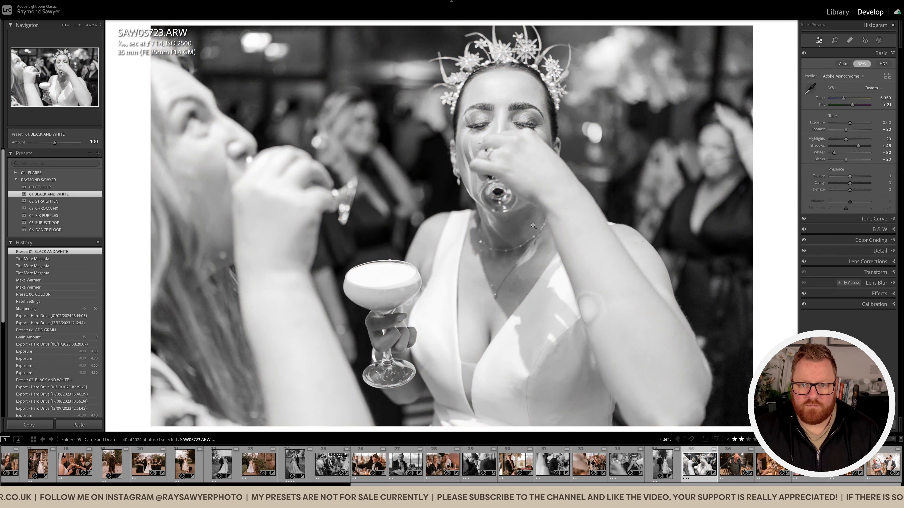
{"action": "left_click", "coordinate": [539, 229]}
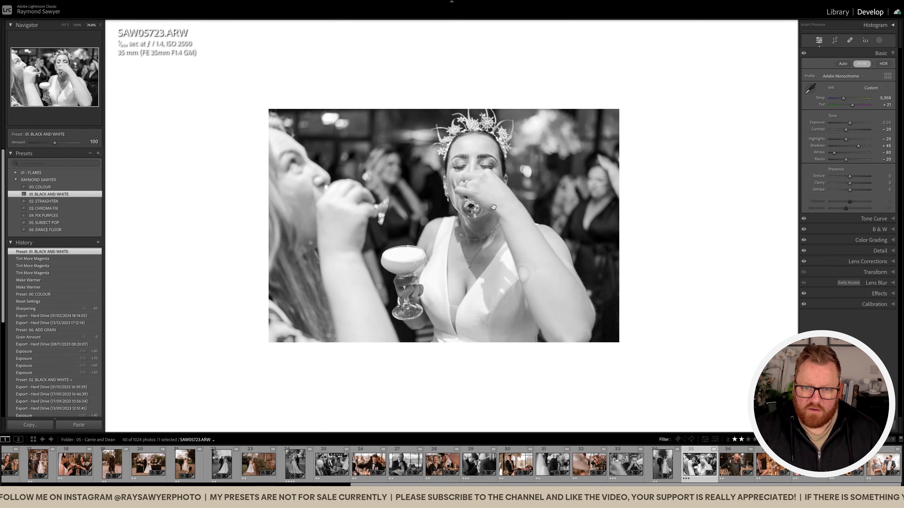
{"action": "key", "text": "minus"}
{"action": "key", "text": "minus"}
{"action": "key", "text": "minus"}
{"action": "key", "text": "minus"}
{"action": "key", "text": "minus"}
{"action": "key", "text": "minus"}
{"action": "key", "text": "minus"}
{"action": "key", "text": "minus"}
{"action": "key", "text": "minus"}
{"action": "key", "text": "minus"}
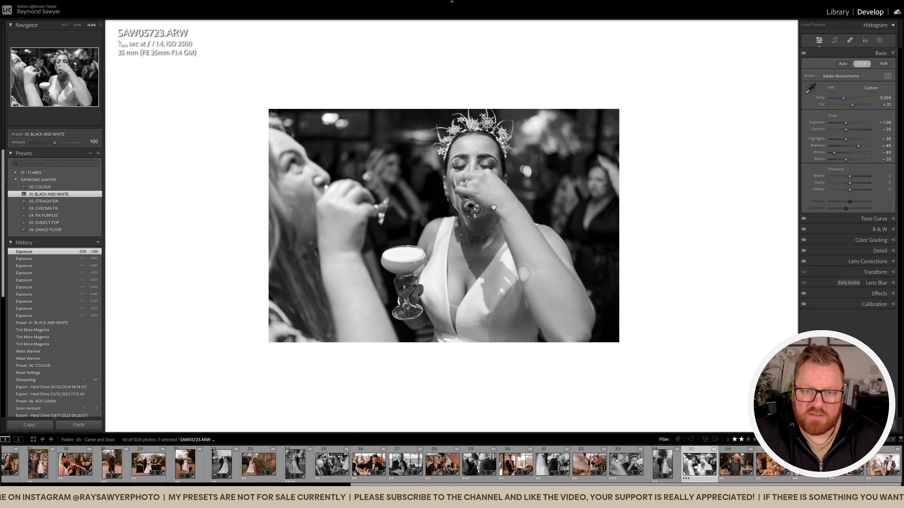
{"action": "key", "text": "minus"}
{"action": "key", "text": "minus"}
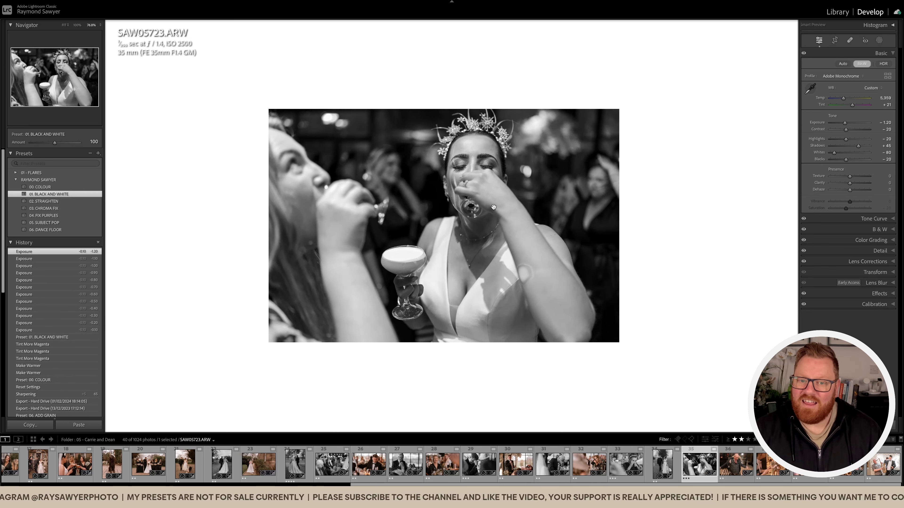
Open the following photo of the man with outstretched arms and apply the 01. BLACK AND WHITE preset.
{"action": "key", "text": "Right"}
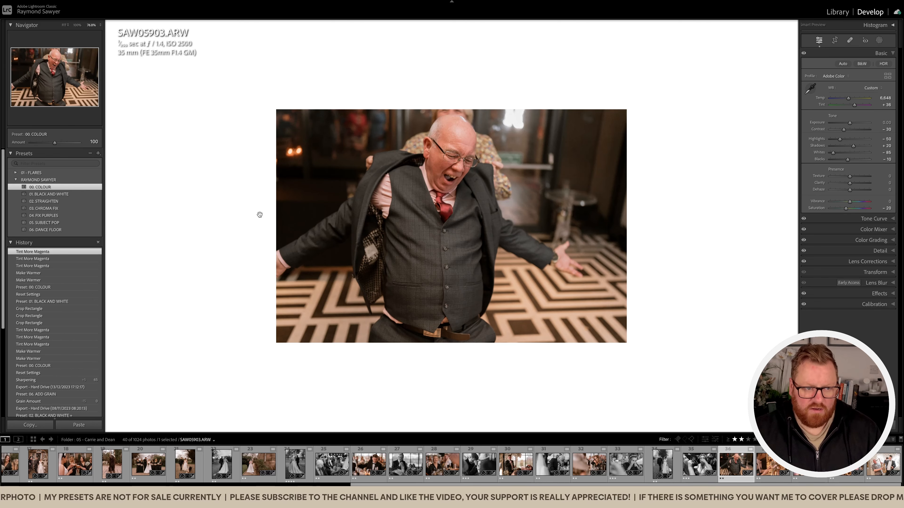
{"action": "left_click", "coordinate": [53, 196]}
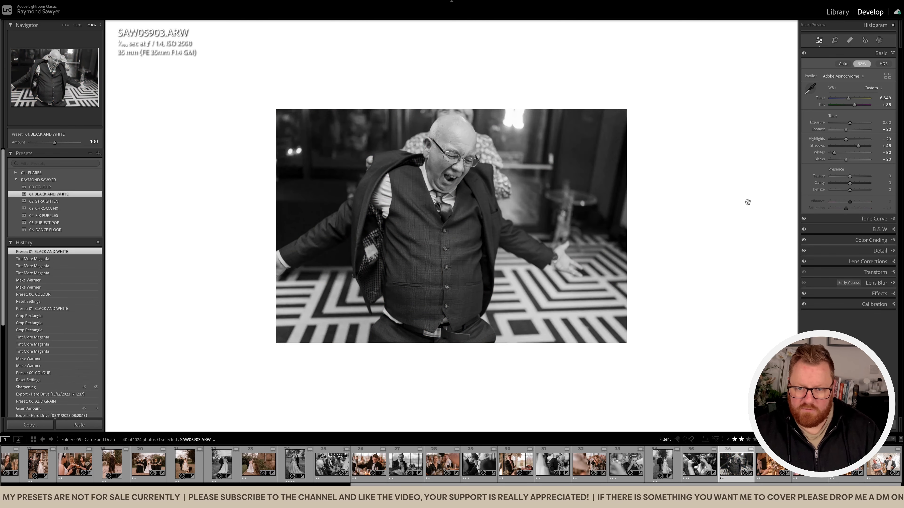
Crop the photo of the man with outstretched arms tighter along its right and lower edges and set exposure to -0.20.
{"action": "key", "text": "r"}
{"action": "left_click_drag", "start_coordinate": [750, 219], "coordinate": [671, 220]}
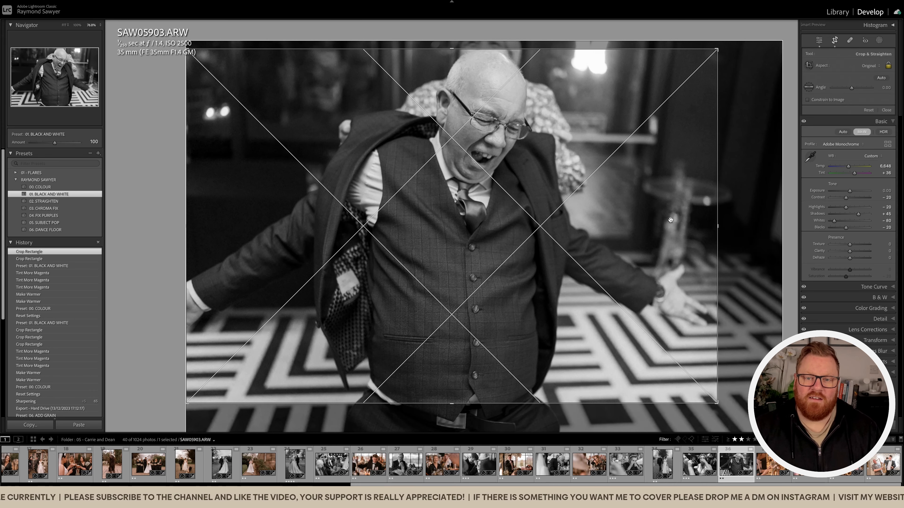
{"action": "key", "text": "r"}
{"action": "key", "text": "minus"}
{"action": "key", "text": "minus"}
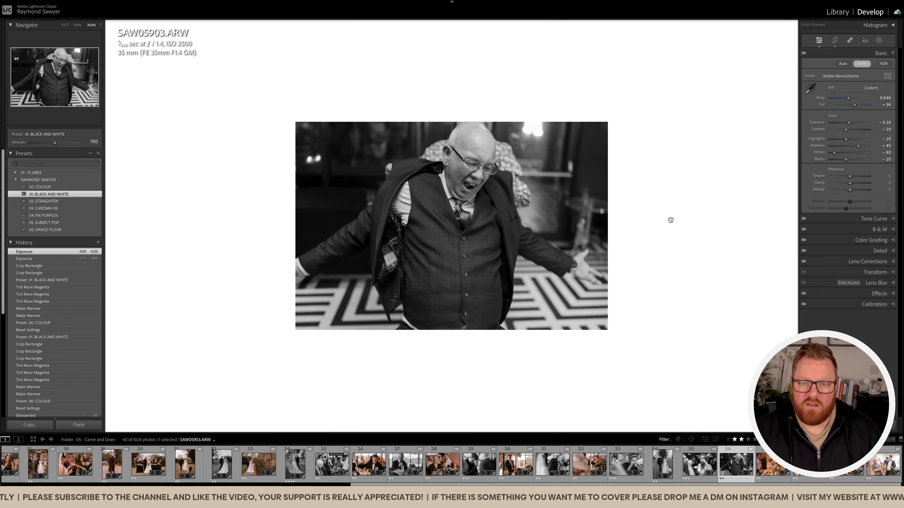
Open the following photo of the woman dancing beside the saxophone and set tint to +45 and temperature to 6,799.
{"action": "key", "text": "Right"}
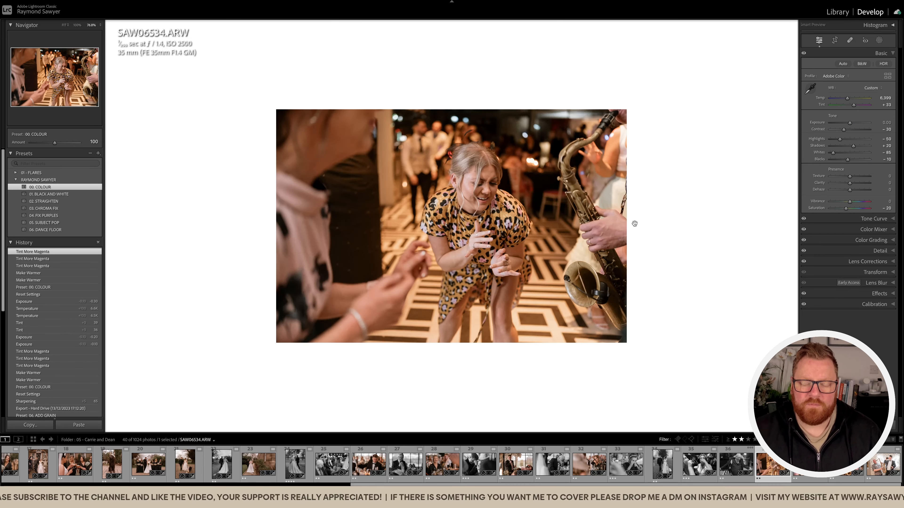
{"action": "key", "text": "comma"}
{"action": "key", "text": "equal"}
{"action": "key", "text": "equal"}
{"action": "key", "text": "equal"}
{"action": "key", "text": "equal"}
{"action": "key", "text": "comma"}
{"action": "key", "text": "equal"}
{"action": "key", "text": "equal"}
{"action": "key", "text": "equal"}
{"action": "key", "text": "equal"}
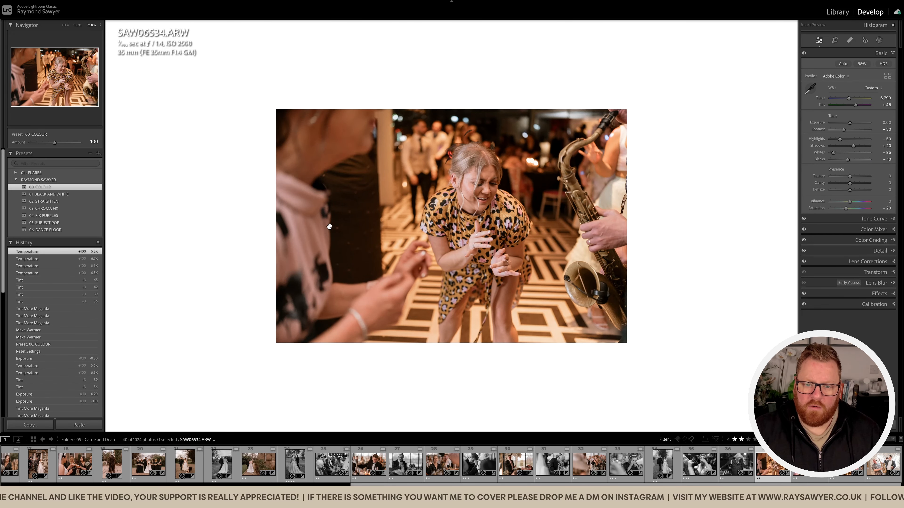
Lower the dancing woman photo's overall exposure to -0.30.
{"action": "key", "text": "period"}
{"action": "key", "text": "period"}
{"action": "key", "text": "minus"}
{"action": "key", "text": "minus"}
{"action": "key", "text": "minus"}
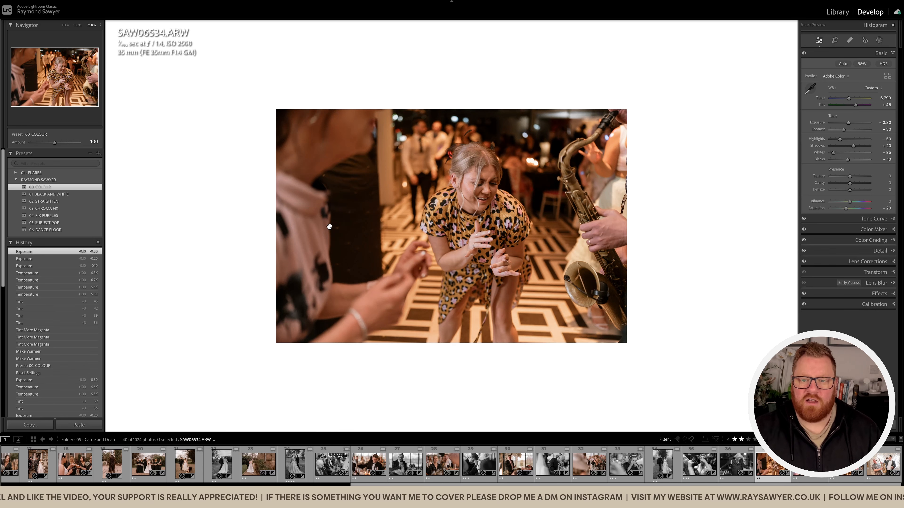
Add a Select Subject mask with the 00 - Subject Pop preset to the dancing woman photo and set overall exposure to -0.60.
{"action": "key", "text": "shift+w"}
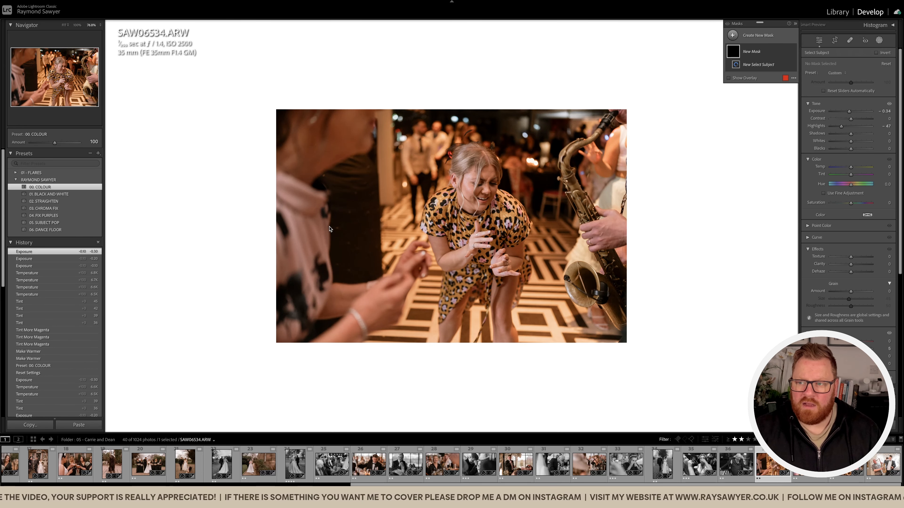
{"action": "left_click", "coordinate": [835, 72]}
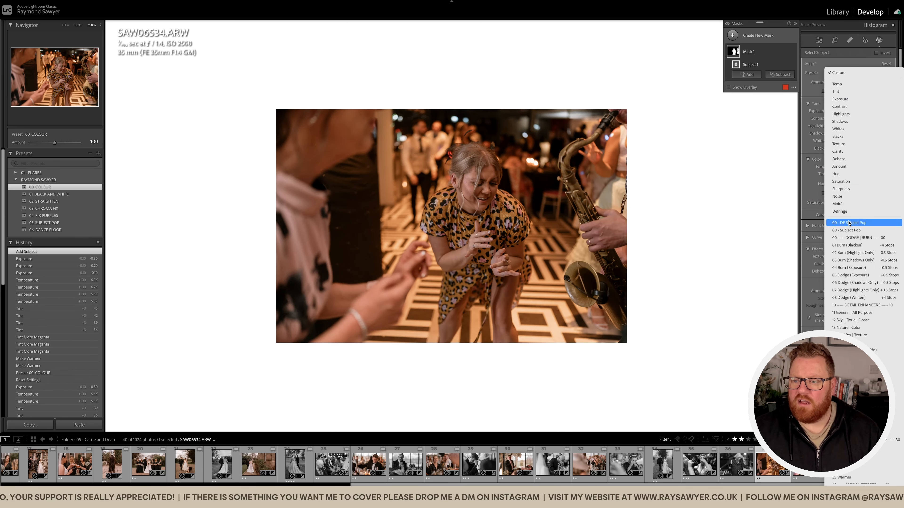
{"action": "left_click", "coordinate": [848, 231]}
{"action": "key", "text": "shift+w"}
{"action": "key", "text": "minus"}
{"action": "key", "text": "minus"}
{"action": "key", "text": "minus"}
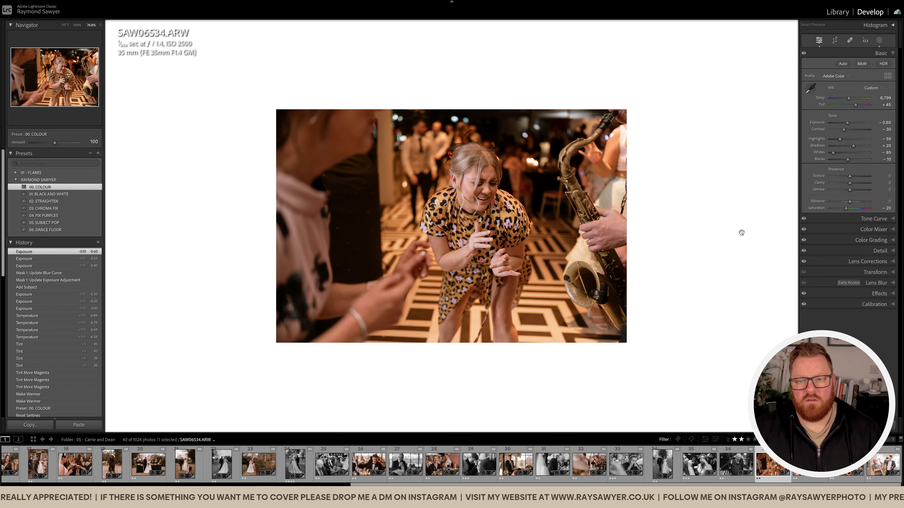
Open the following photo of the two embracing men and apply the 01. BLACK AND WHITE preset.
{"action": "key", "text": "Right"}
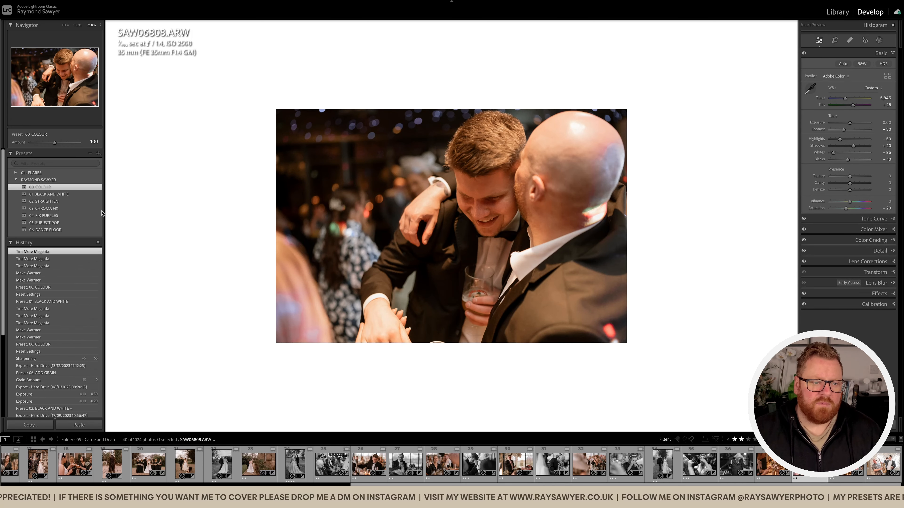
{"action": "left_click", "coordinate": [92, 194]}
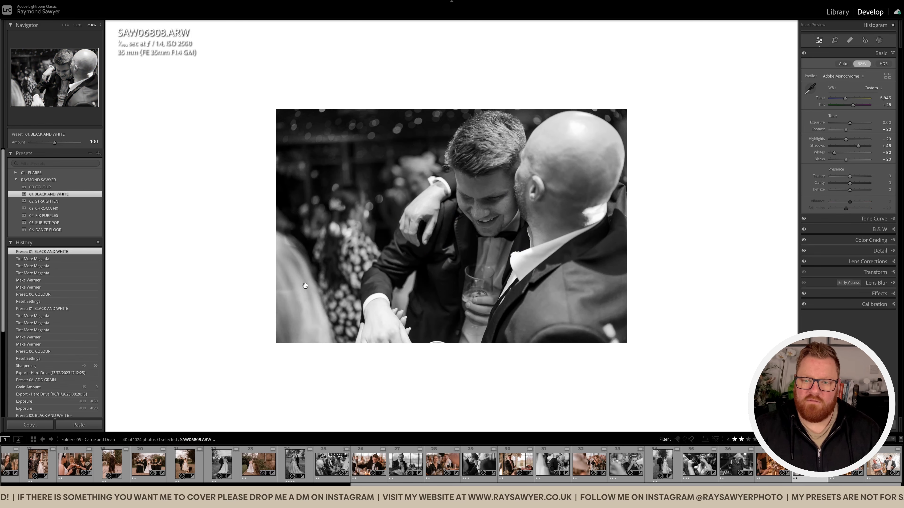
Open the following photo of the saxophonist and crop it tighter along its upper and right edges.
{"action": "key", "text": "Right"}
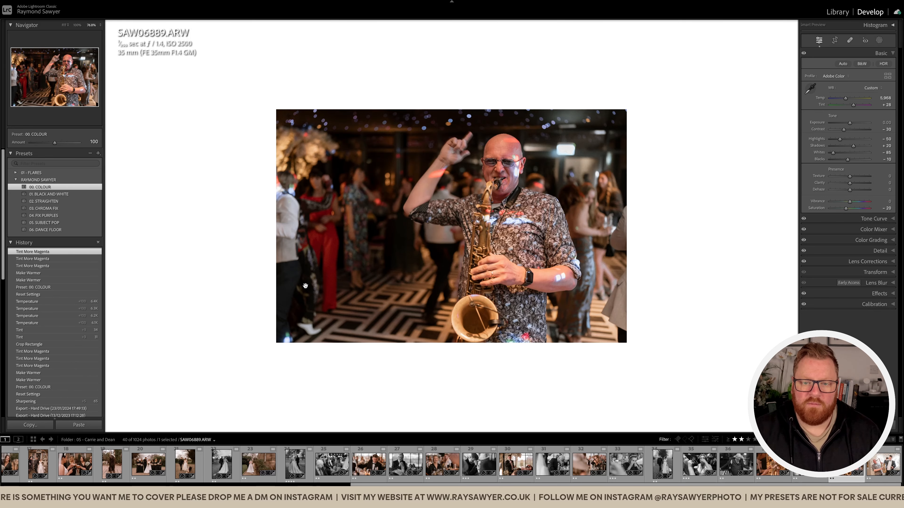
{"action": "key", "text": "r"}
{"action": "left_click_drag", "start_coordinate": [333, 28], "coordinate": [331, 41]}
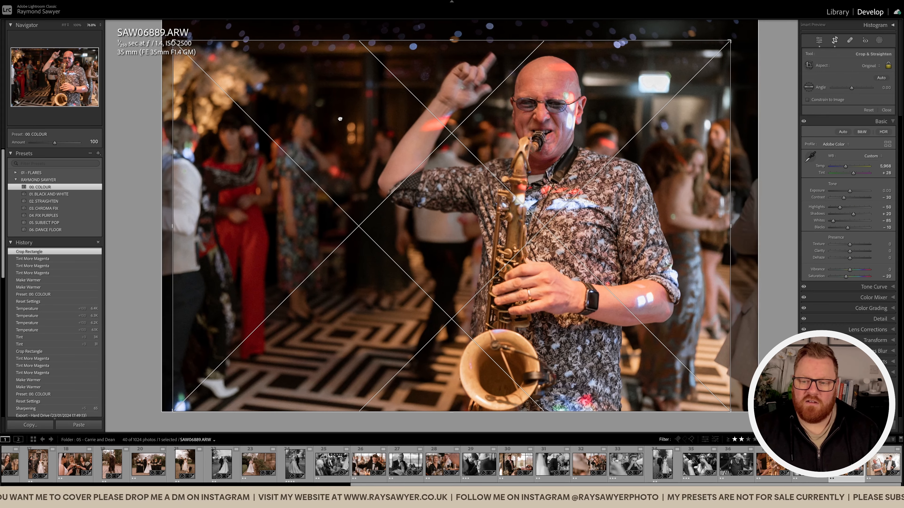
{"action": "key", "text": "r"}
Set the saxophonist photo's tint to +34 and temperature to 6,268.
{"action": "key", "text": "plus"}
{"action": "key", "text": "plus"}
{"action": "key", "text": "comma"}
{"action": "key", "text": "plus"}
{"action": "key", "text": "plus"}
{"action": "key", "text": "plus"}
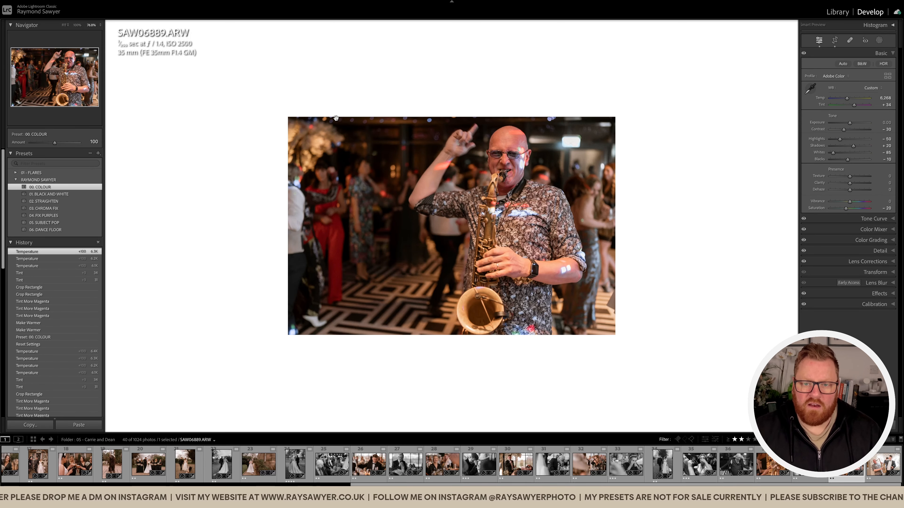
Open the following photo of the saxophonist and the drinking man and apply the 01. BLACK AND WHITE preset.
{"action": "key", "text": "Right"}
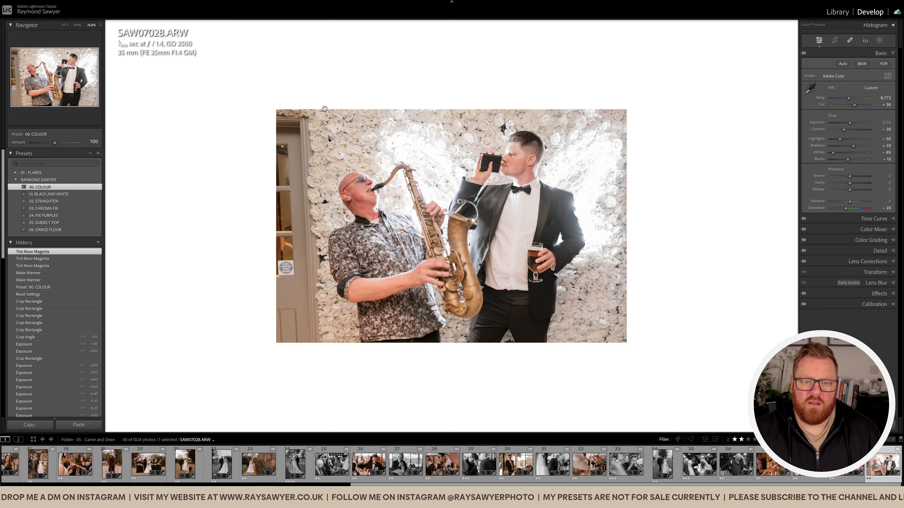
{"action": "left_click", "coordinate": [48, 194]}
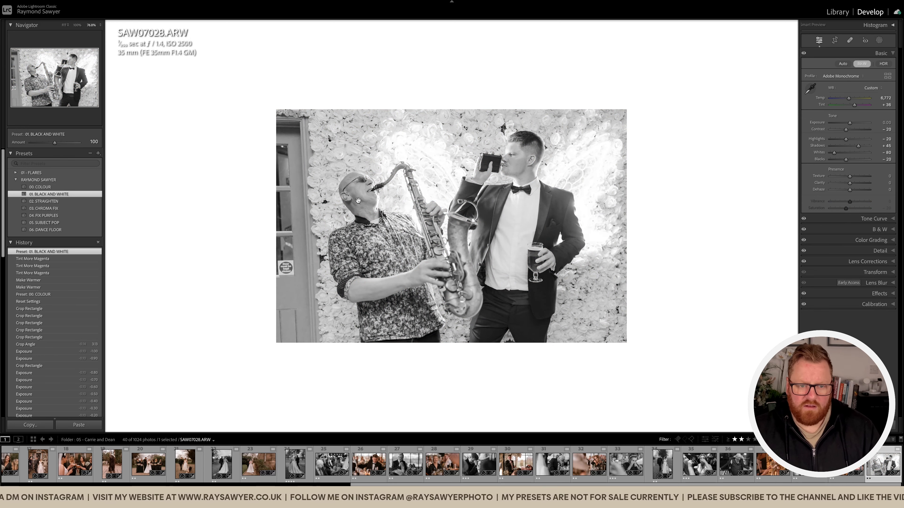
Straighten the photo of the saxophonist and the drinking man and crop it tighter to exclude the door beside the flower wall.
{"action": "key", "text": "r"}
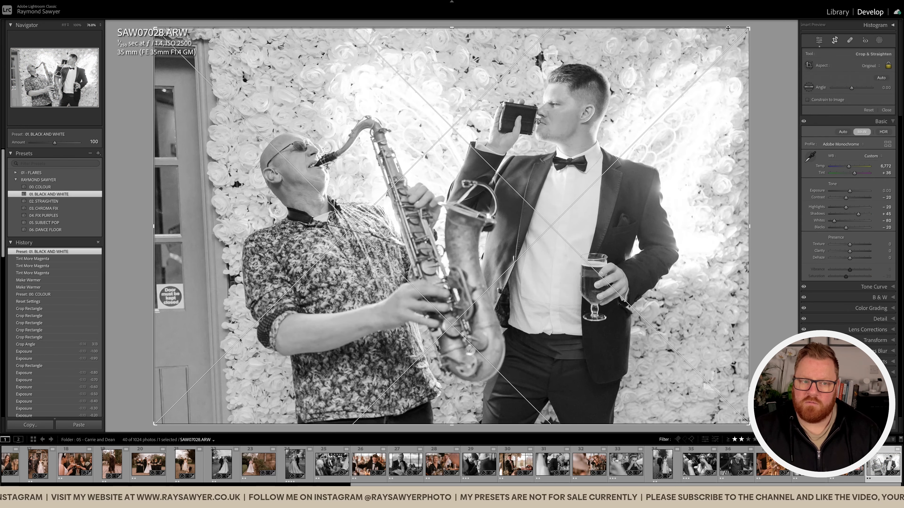
{"action": "left_click_drag", "start_coordinate": [728, 28], "coordinate": [728, 50]}
{"action": "left_click_drag", "start_coordinate": [776, 133], "coordinate": [780, 152]}
{"action": "left_click_drag", "start_coordinate": [571, 49], "coordinate": [573, 70]}
{"action": "left_click_drag", "start_coordinate": [579, 122], "coordinate": [567, 154]}
{"action": "mouse_move", "coordinate": [618, 183]}
{"action": "left_mouse_down"}
{"action": "mouse_move", "coordinate": [621, 169]}
{"action": "mouse_move", "coordinate": [621, 187]}
{"action": "left_mouse_up"}
{"action": "key", "text": "Return"}
Set the exposure of the black-and-white saxophonist and drinking man photo to -1.00.
{"action": "key", "text": "minus"}
{"action": "key", "text": "minus"}
{"action": "key", "text": "minus"}
{"action": "key", "text": "minus"}
{"action": "key", "text": "minus"}
{"action": "key", "text": "minus"}
{"action": "key", "text": "minus"}
{"action": "key", "text": "minus"}
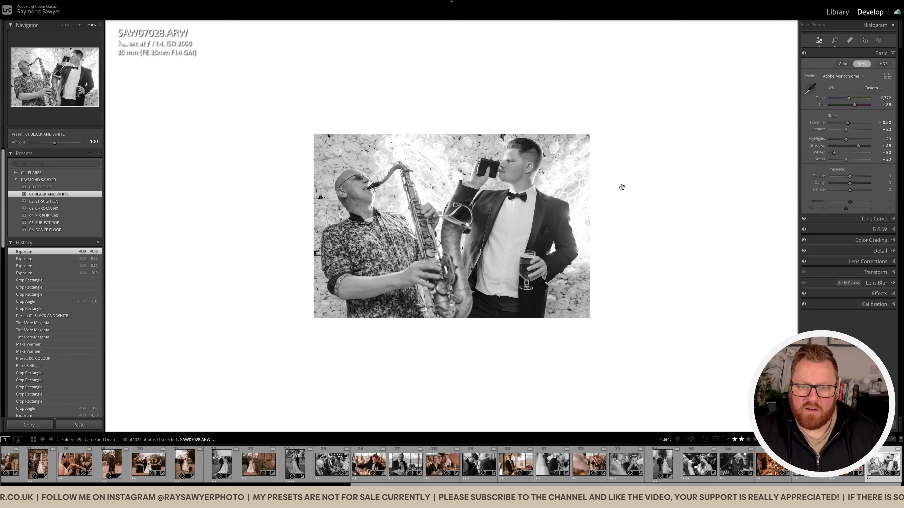
{"action": "key", "text": "minus"}
{"action": "key", "text": "minus"}
{"action": "key", "text": "minus"}
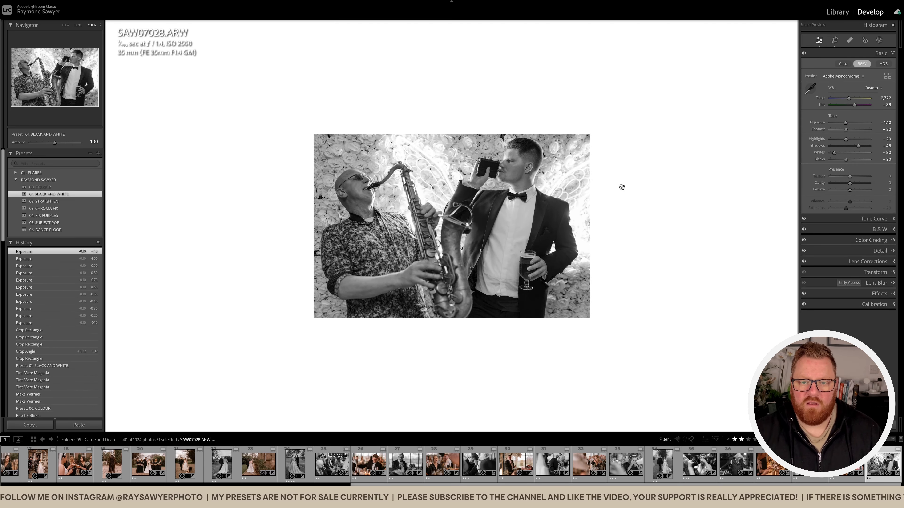
{"action": "key", "text": "equal"}
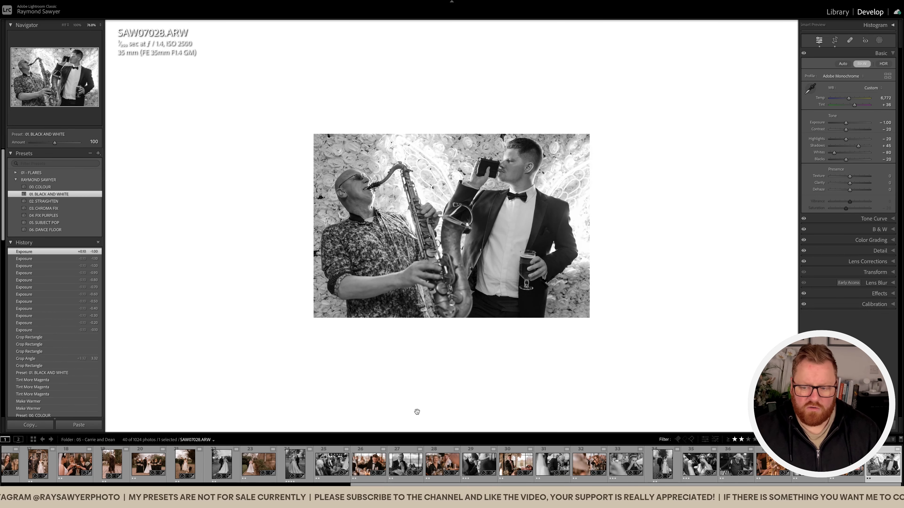
Select all 40 photos in the filtered set.
{"action": "key", "text": "ctrl+a"}
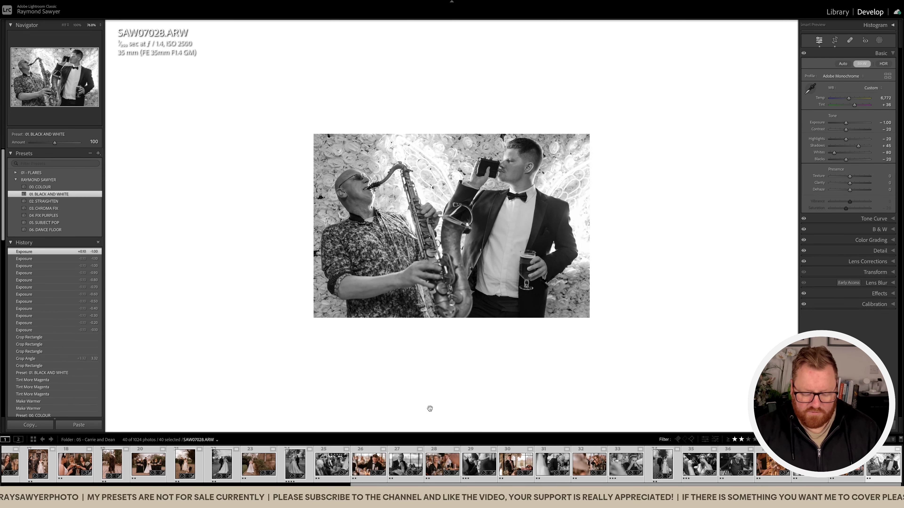